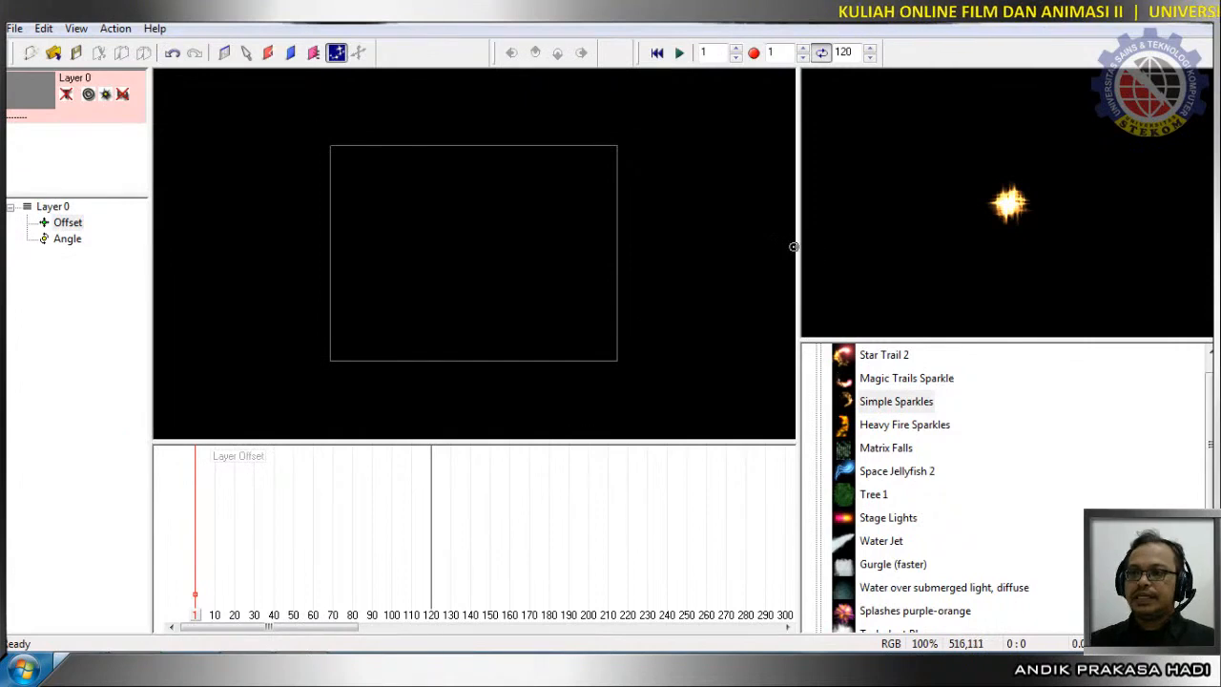
Widen the stage view, place a Simple Sparkles emitter on the stage and delete it again.
left_click_drag(797, 246, 897, 264)
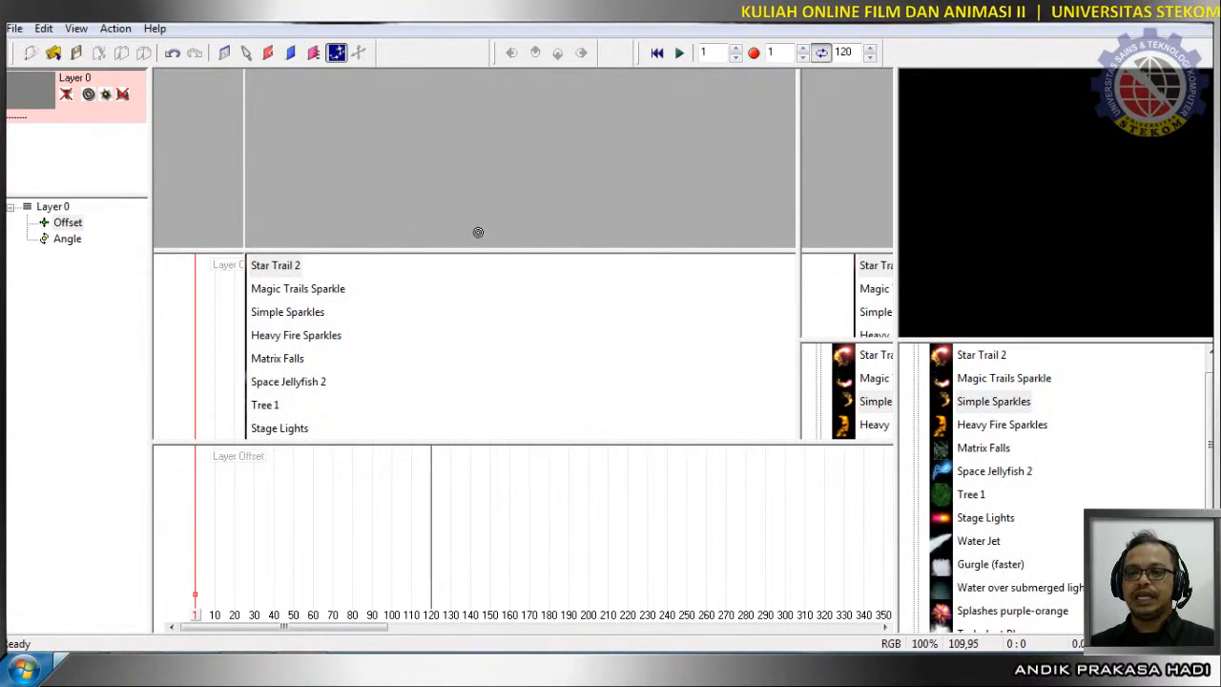
left_click(512, 229)
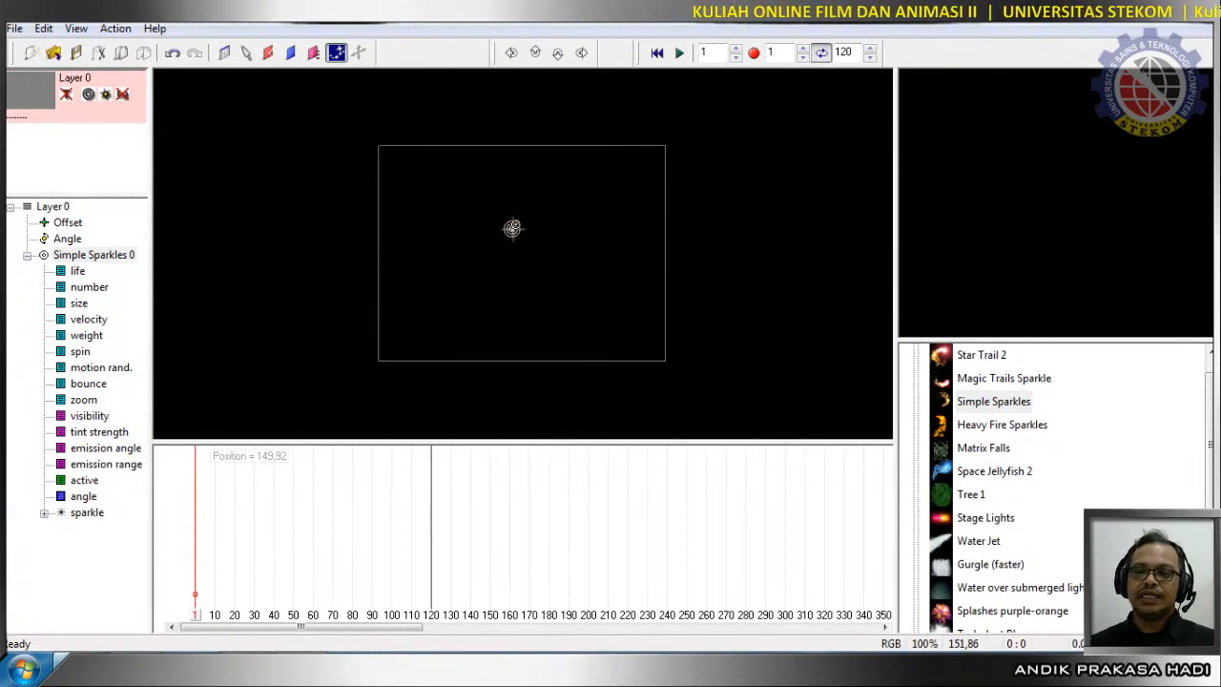
key("Delete")
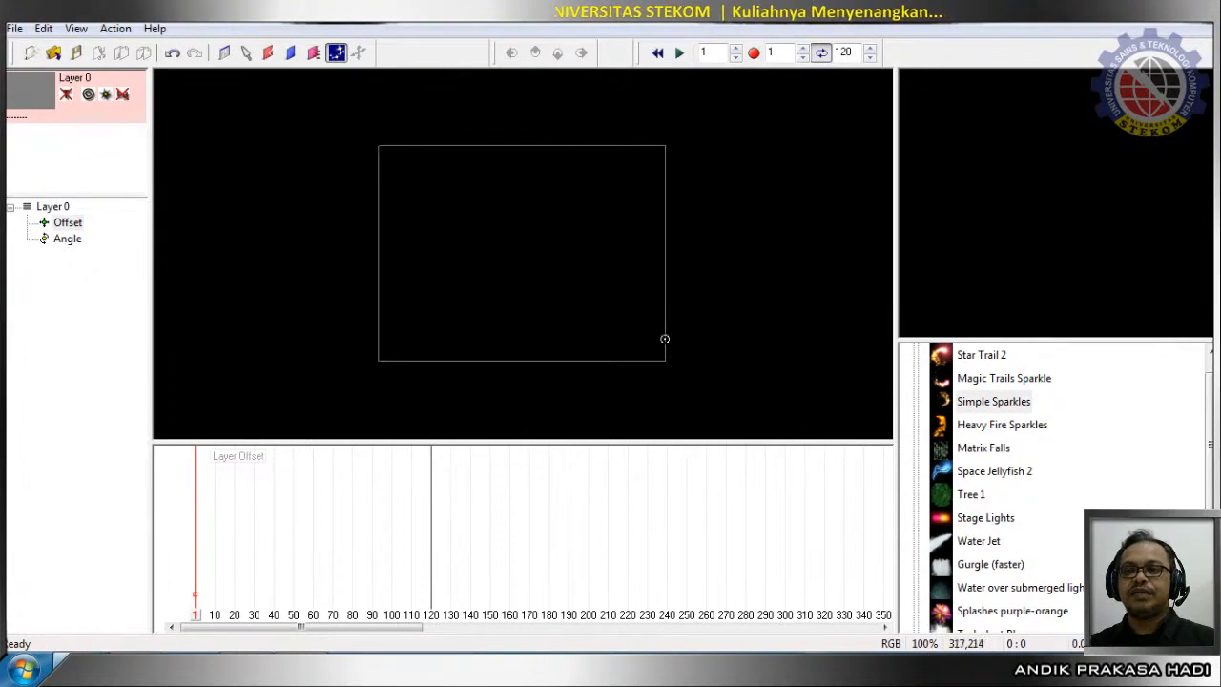
Open the project settings and choose the 320 x 240 stage size preset.
left_click(225, 54)
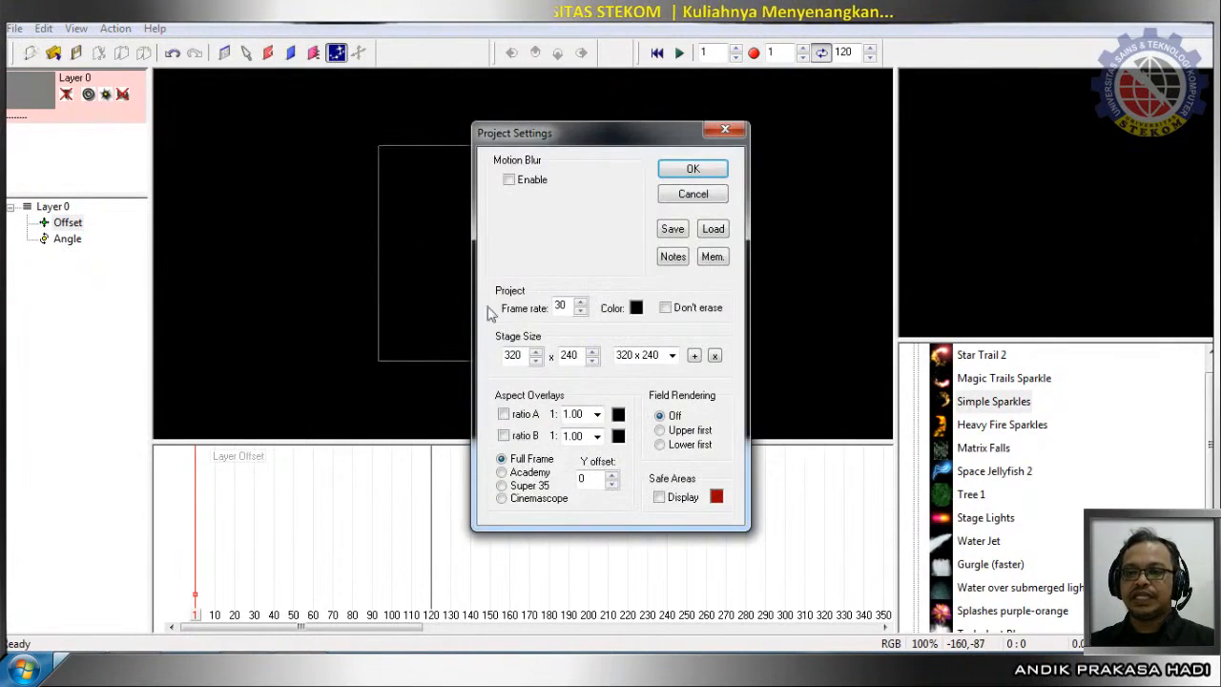
left_click(671, 357)
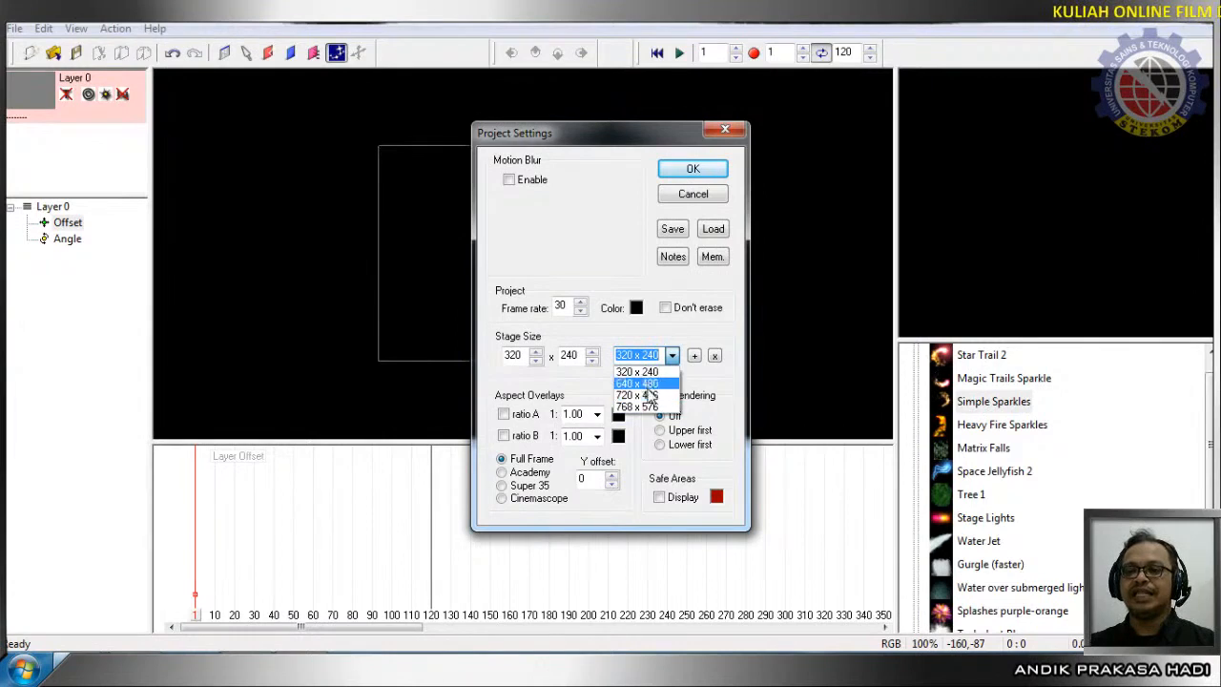
left_click(646, 371)
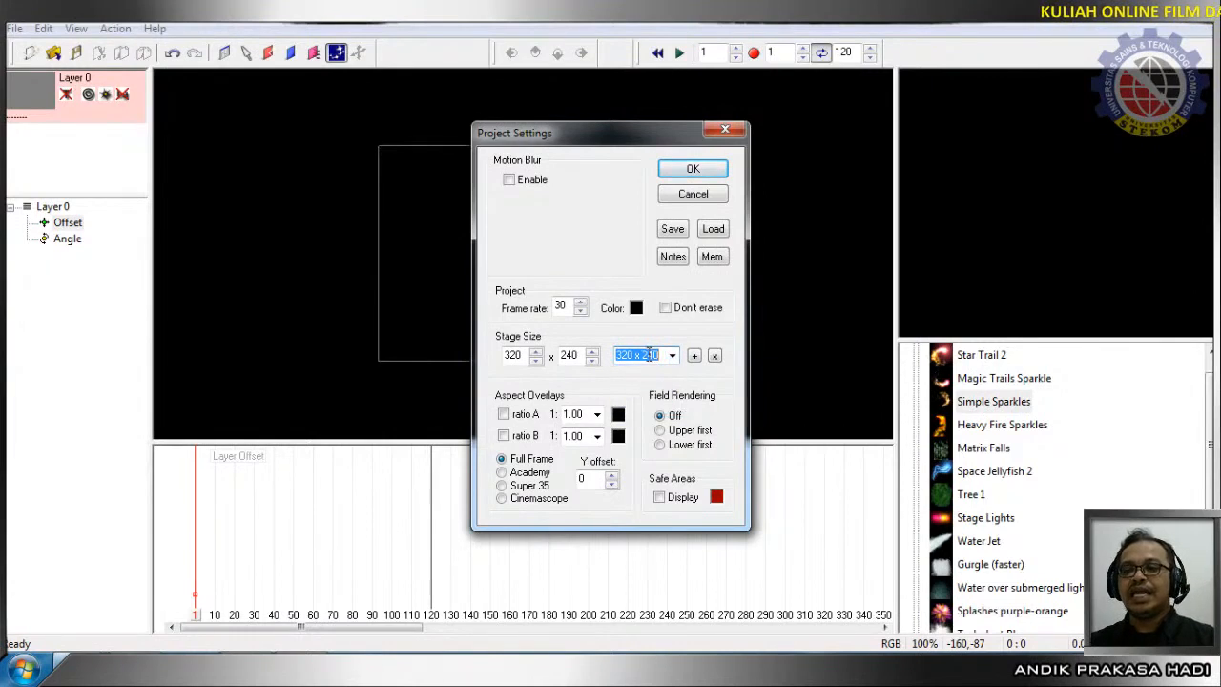
Set the stage size to a custom 1280 x 720 and check the available size presets.
double_click(525, 355)
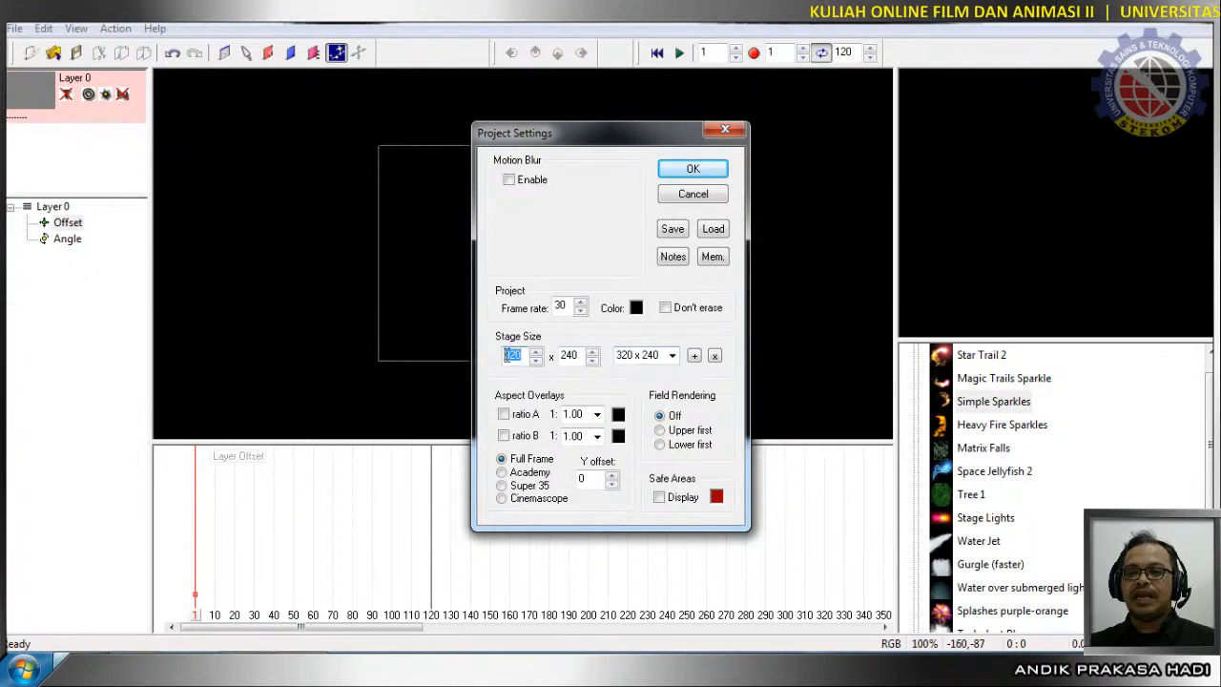
type("1")
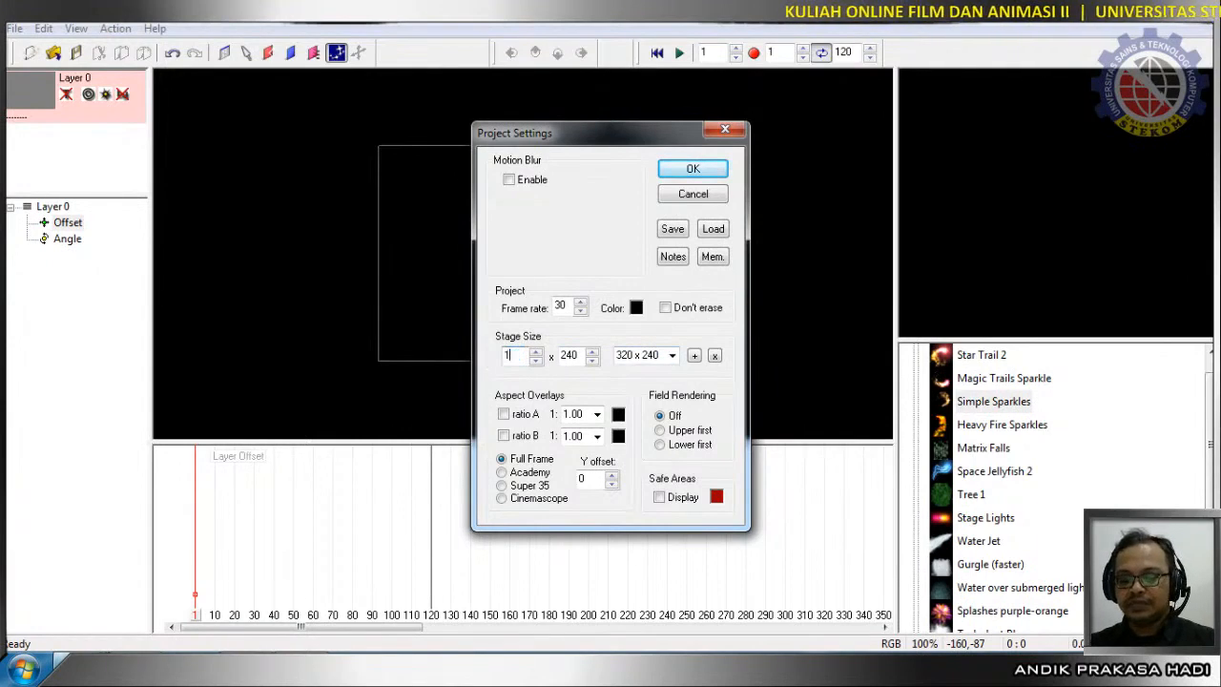
type("280")
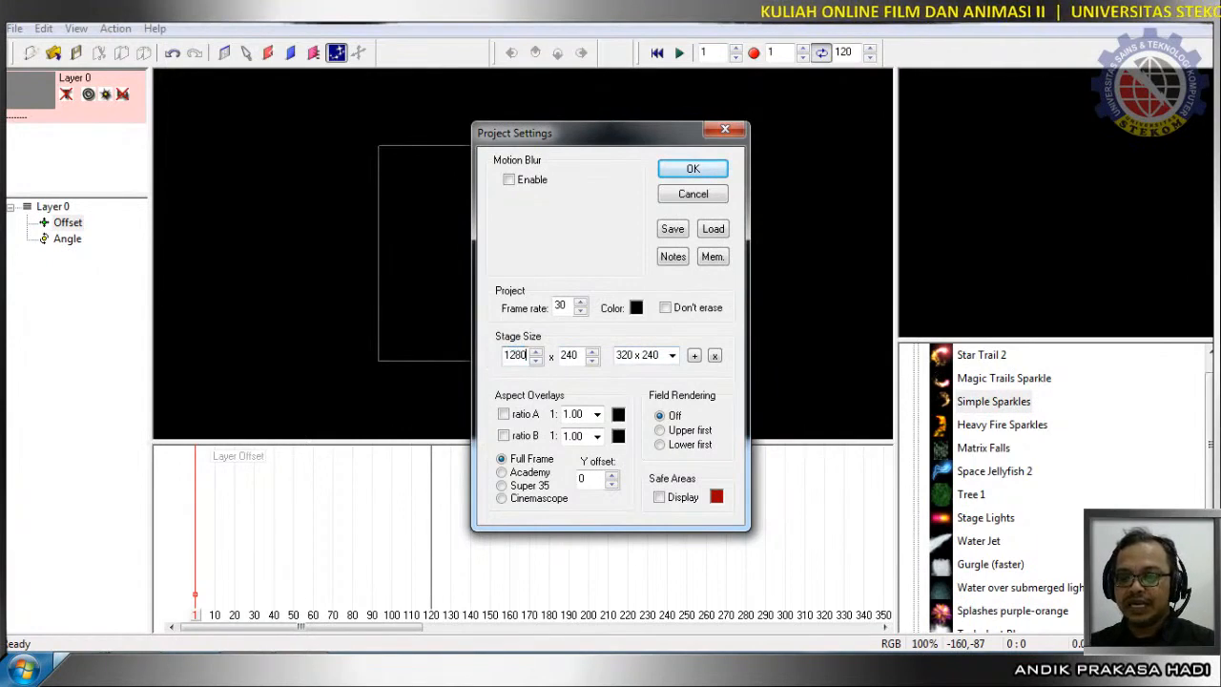
key("Tab")
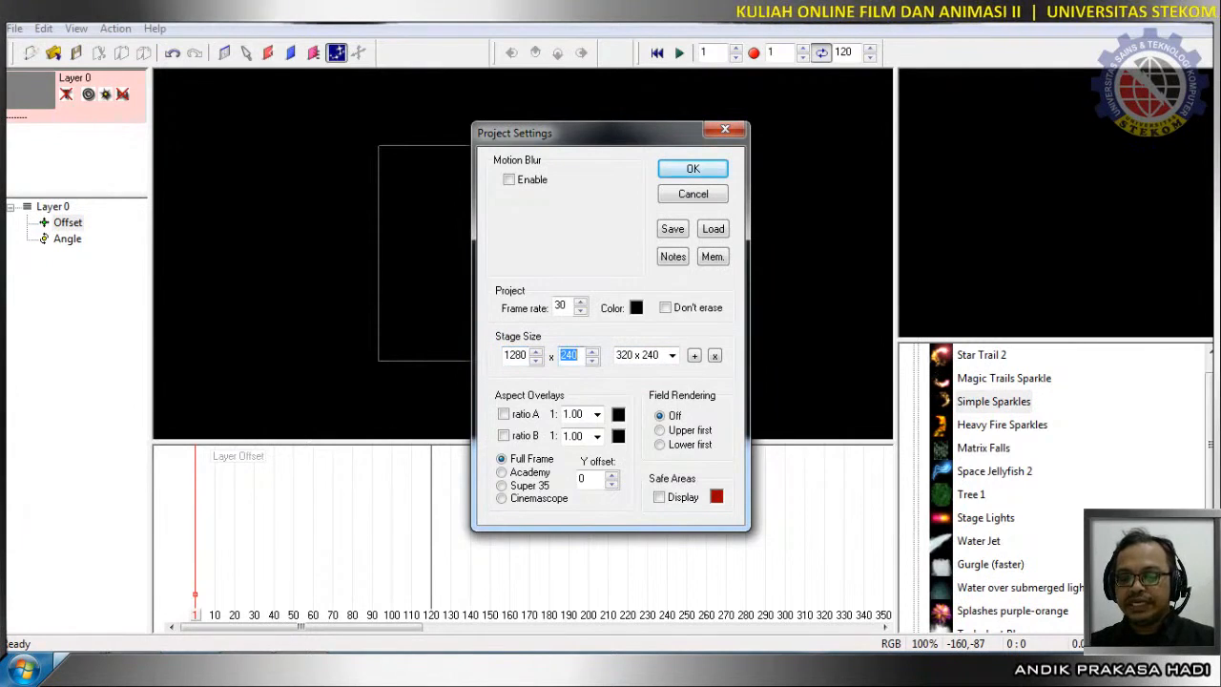
type("720")
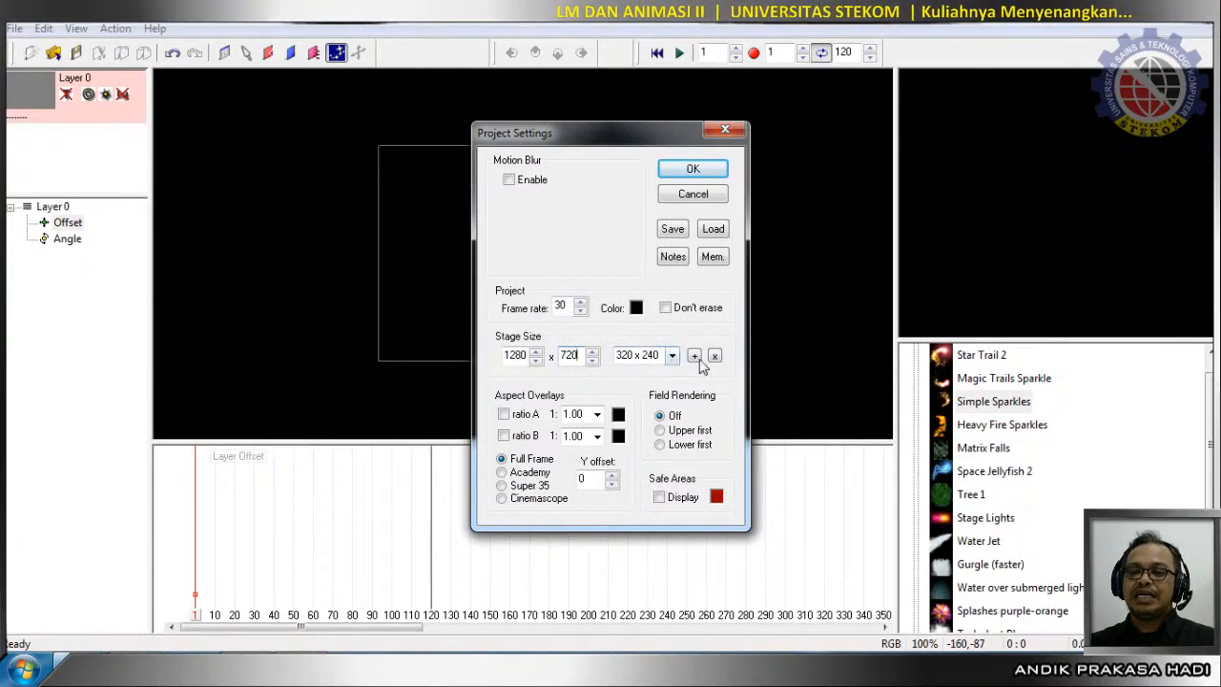
left_click(671, 355)
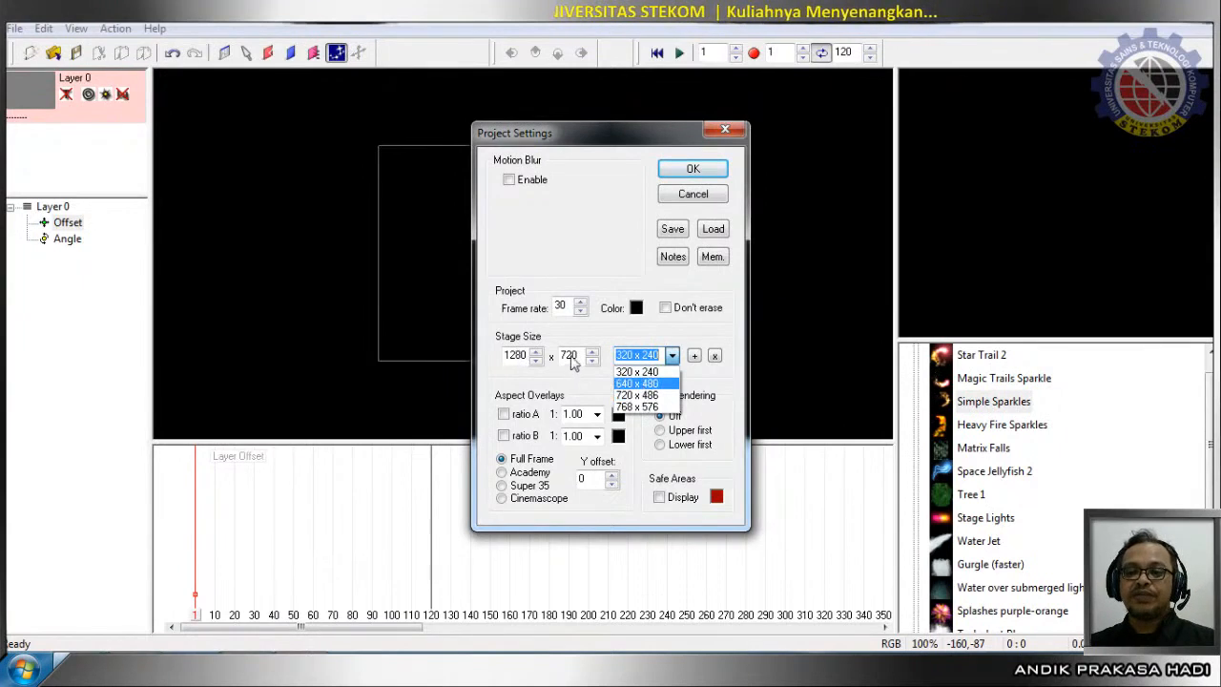
left_click(673, 358)
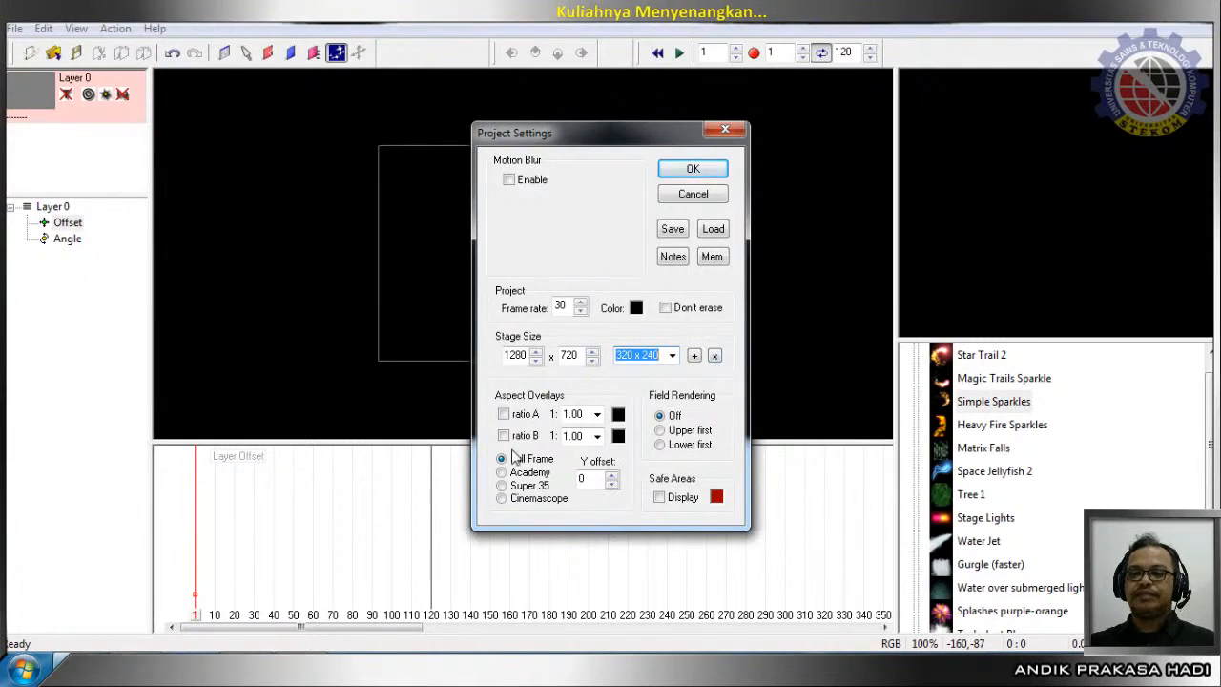
Launch Adobe Photoshop CS6 (64 Bit) from the installed Adobe Master Collection CS6 programs.
left_click(23, 670)
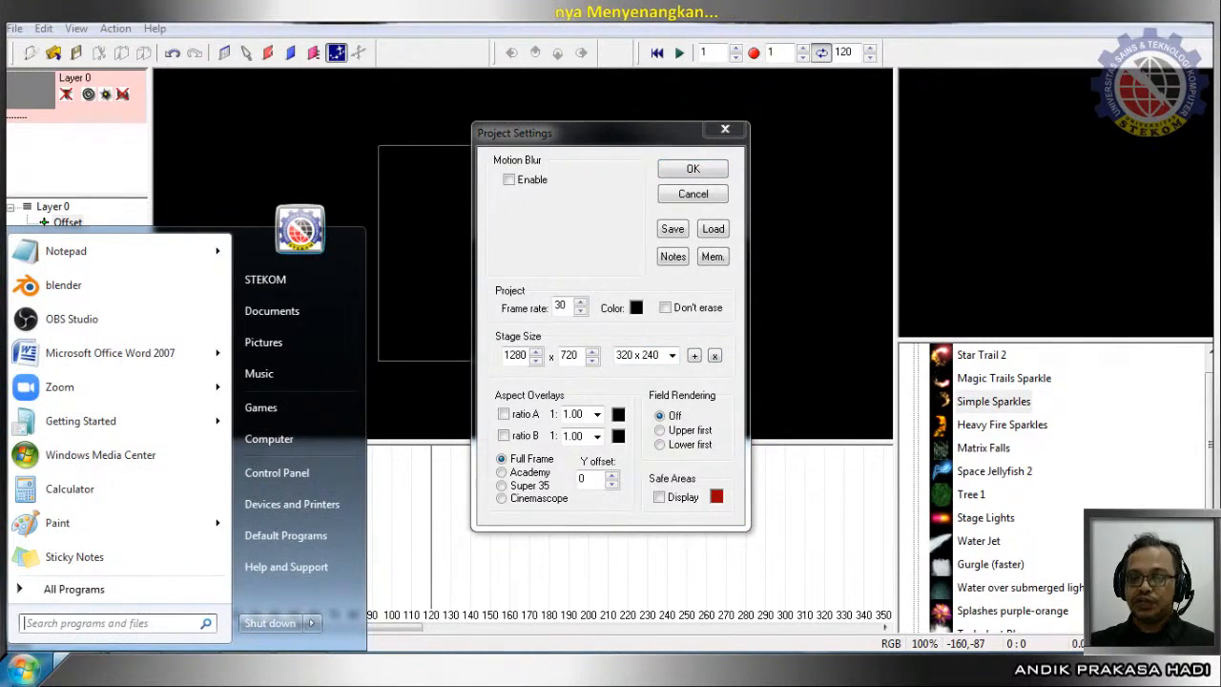
left_click(100, 589)
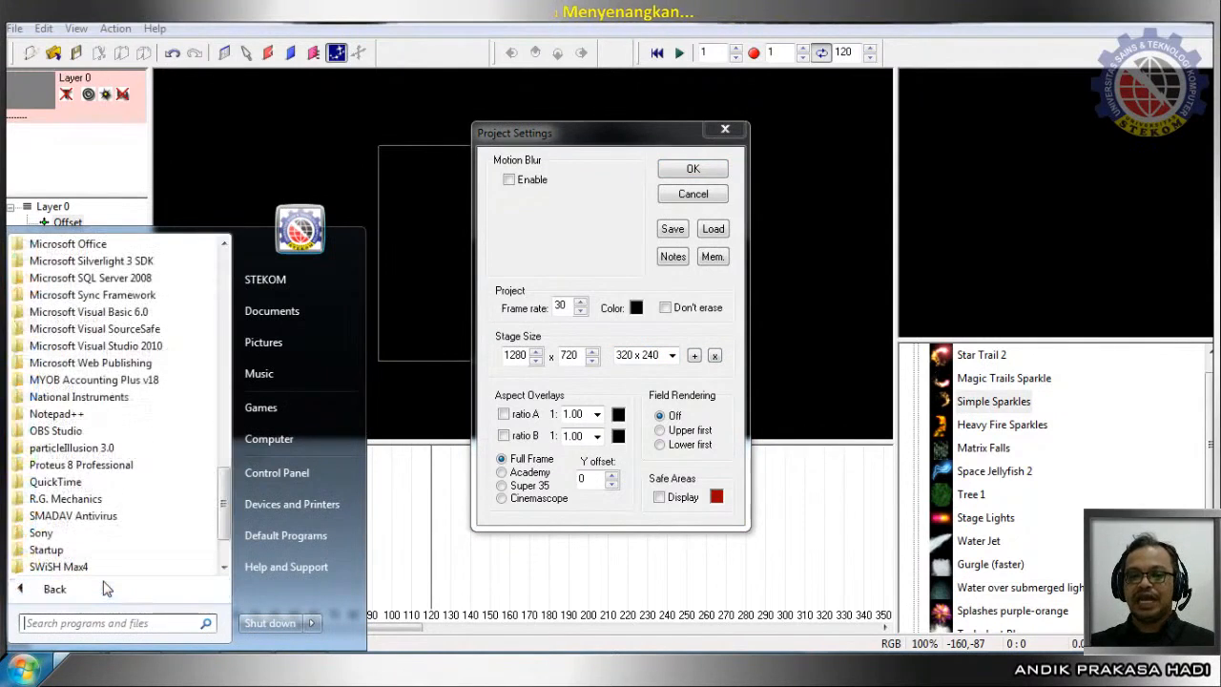
scroll(142, 474, "up", 9)
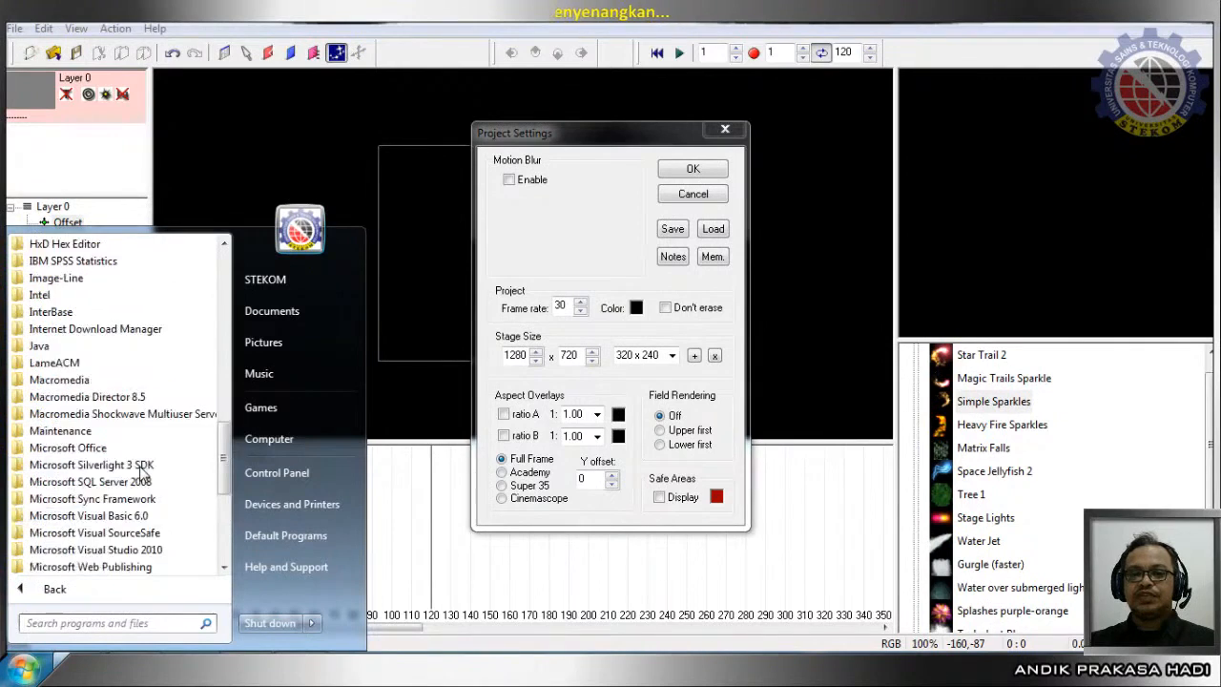
scroll(141, 472, "up", 5)
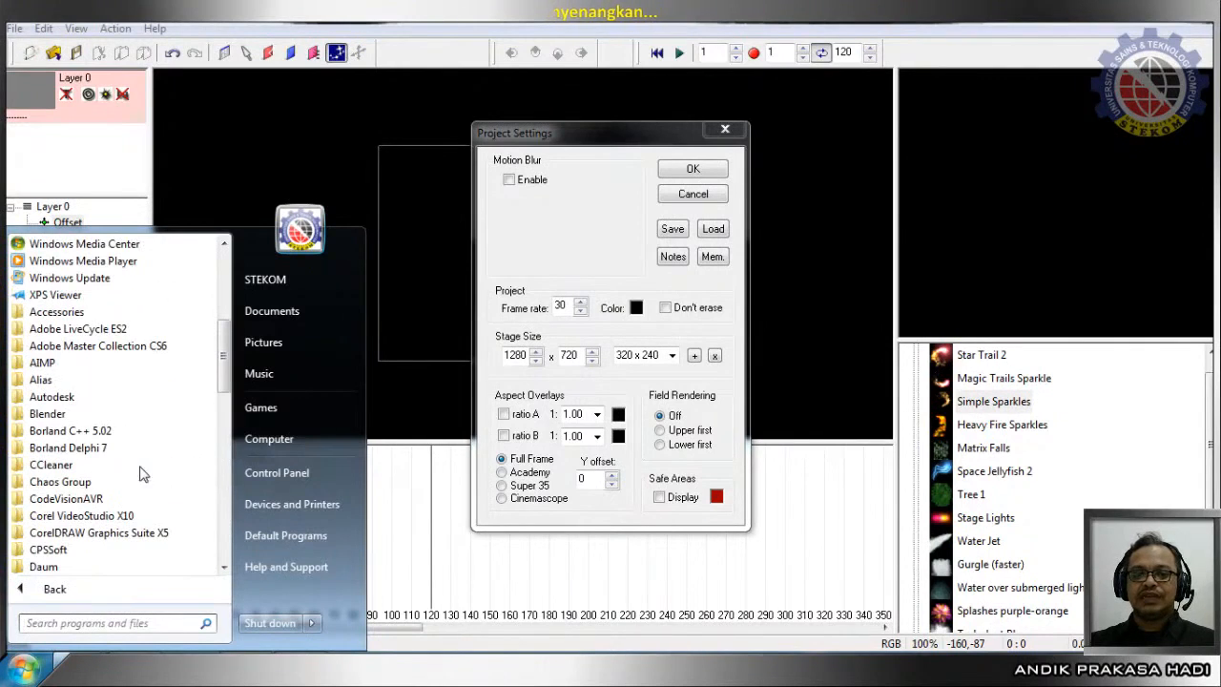
left_click(156, 349)
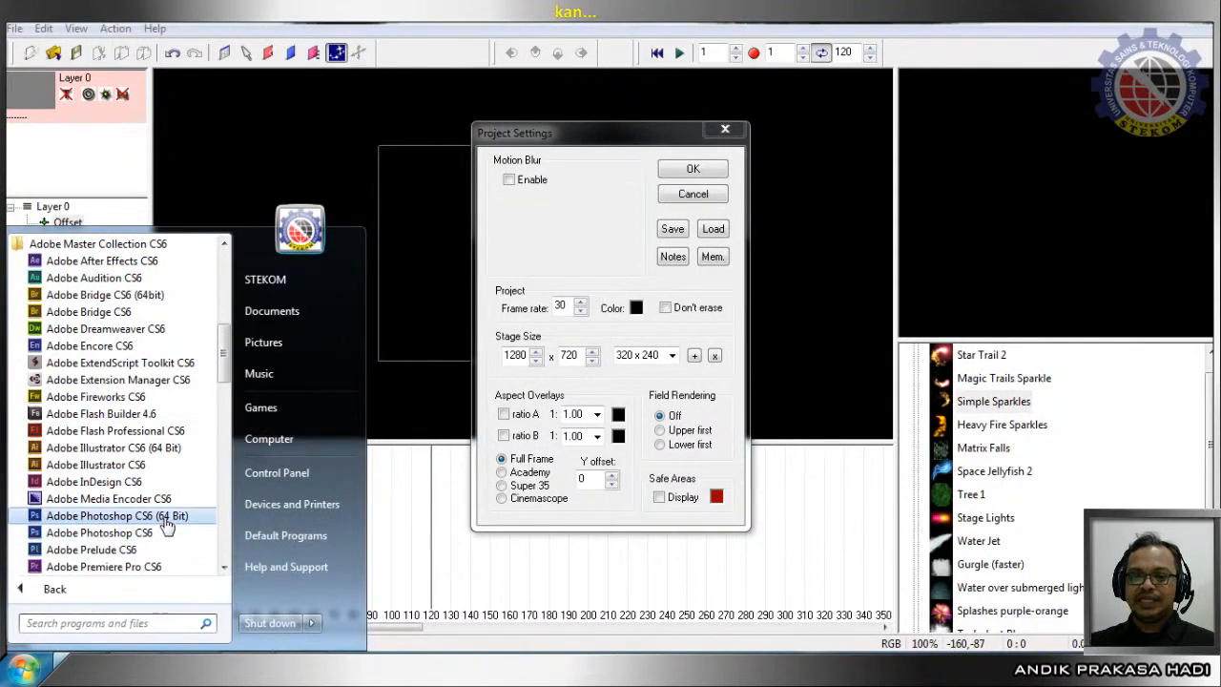
left_click(164, 516)
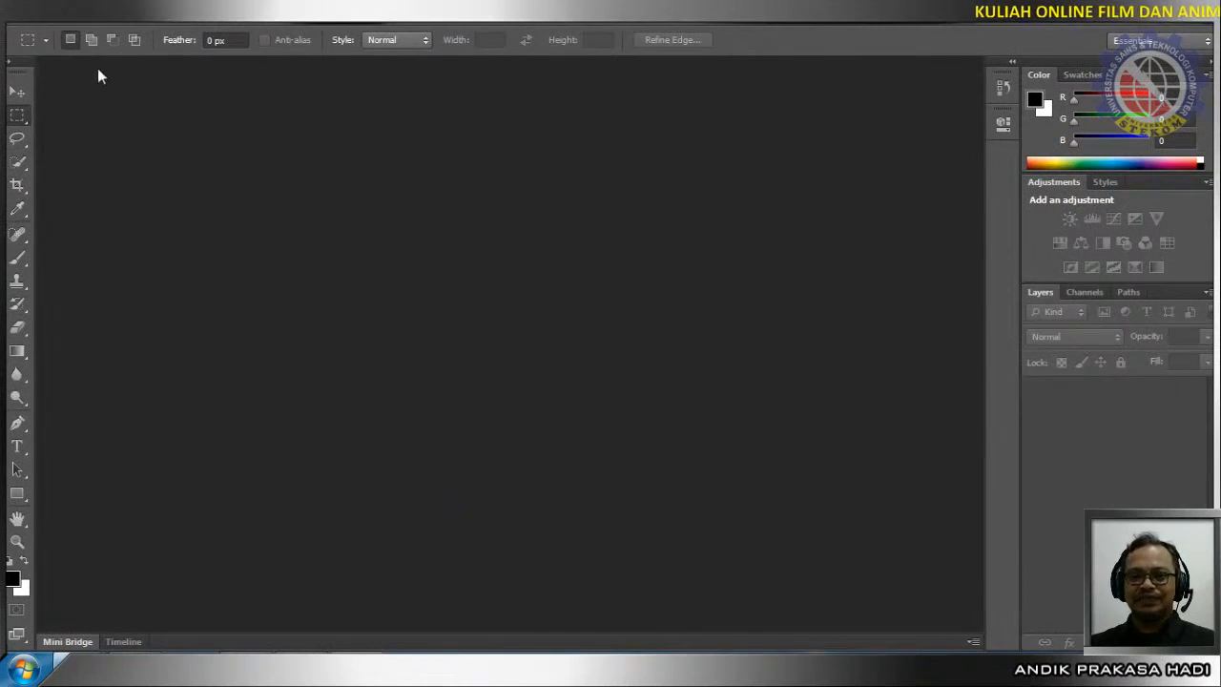
Create a new 1280 x 720 pixel RGB document at 72 pixels/inch with a white background.
left_click(44, 23)
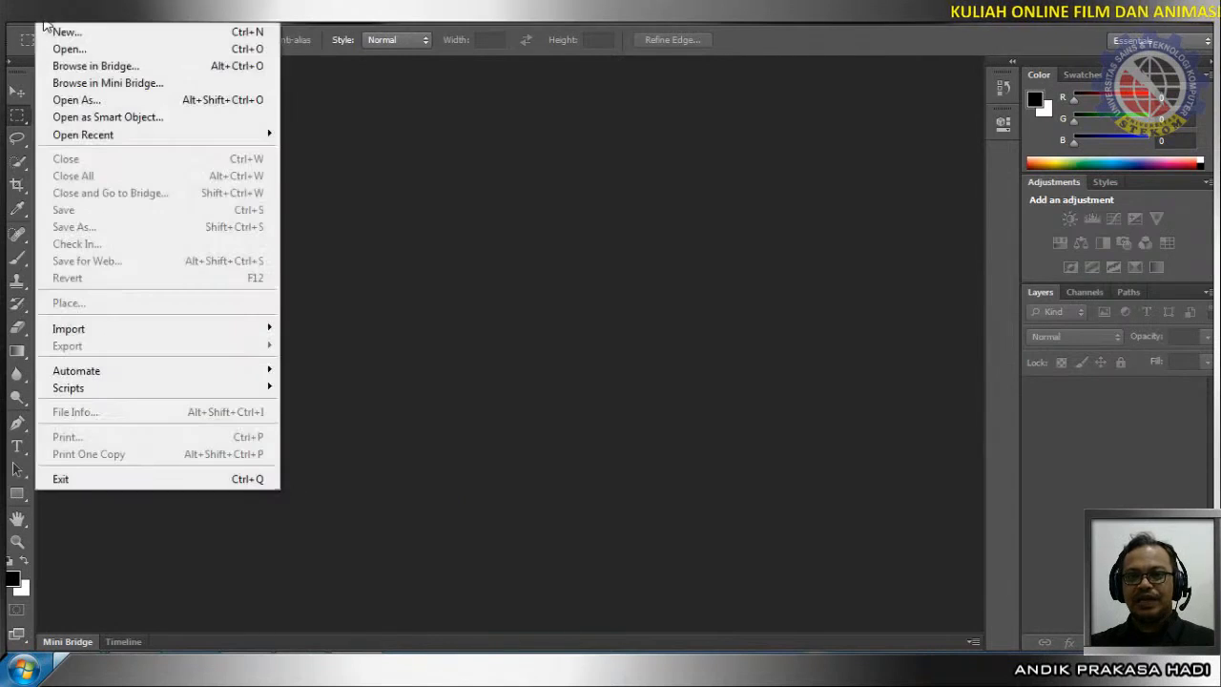
left_click(54, 33)
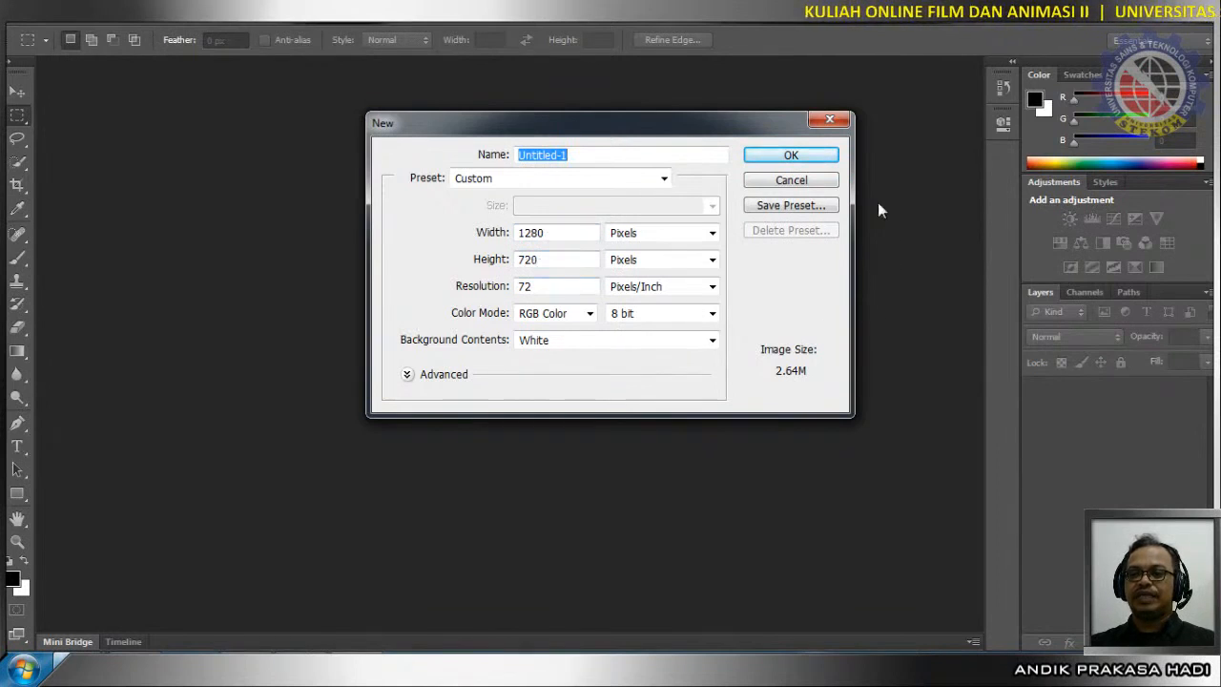
left_click(795, 157)
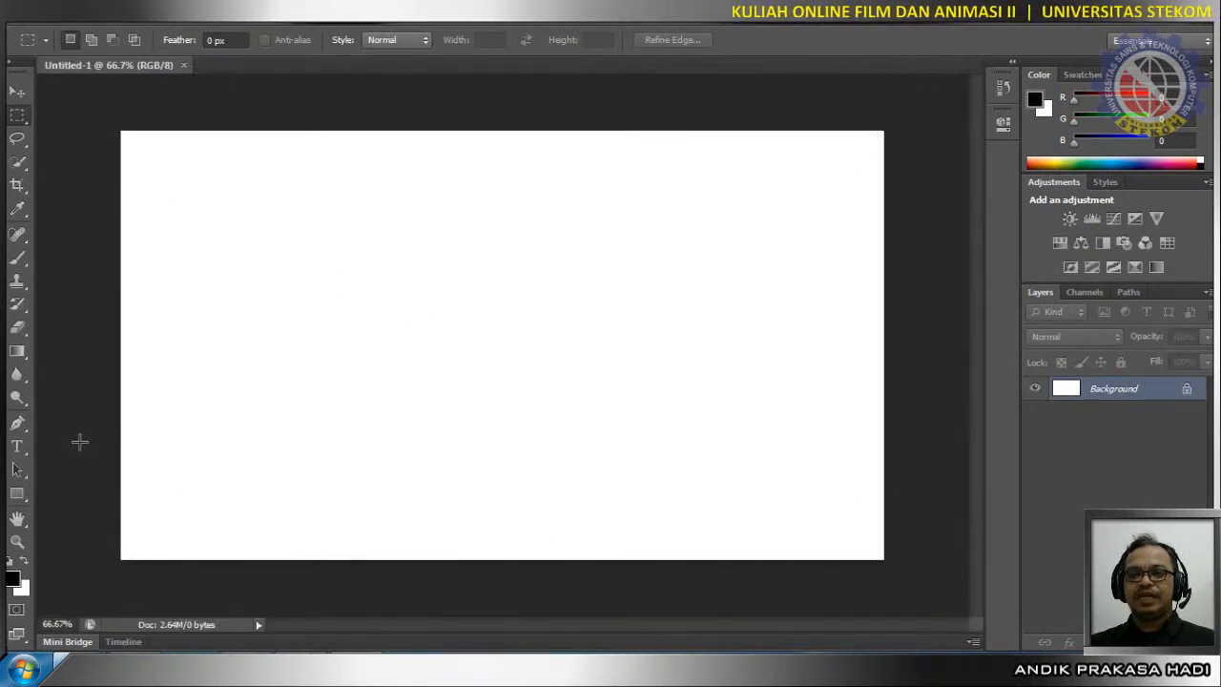
Check the proportional image heights for pixel widths of 720, 960, 640 and again 720, and cancel the resize.
left_click(127, 21)
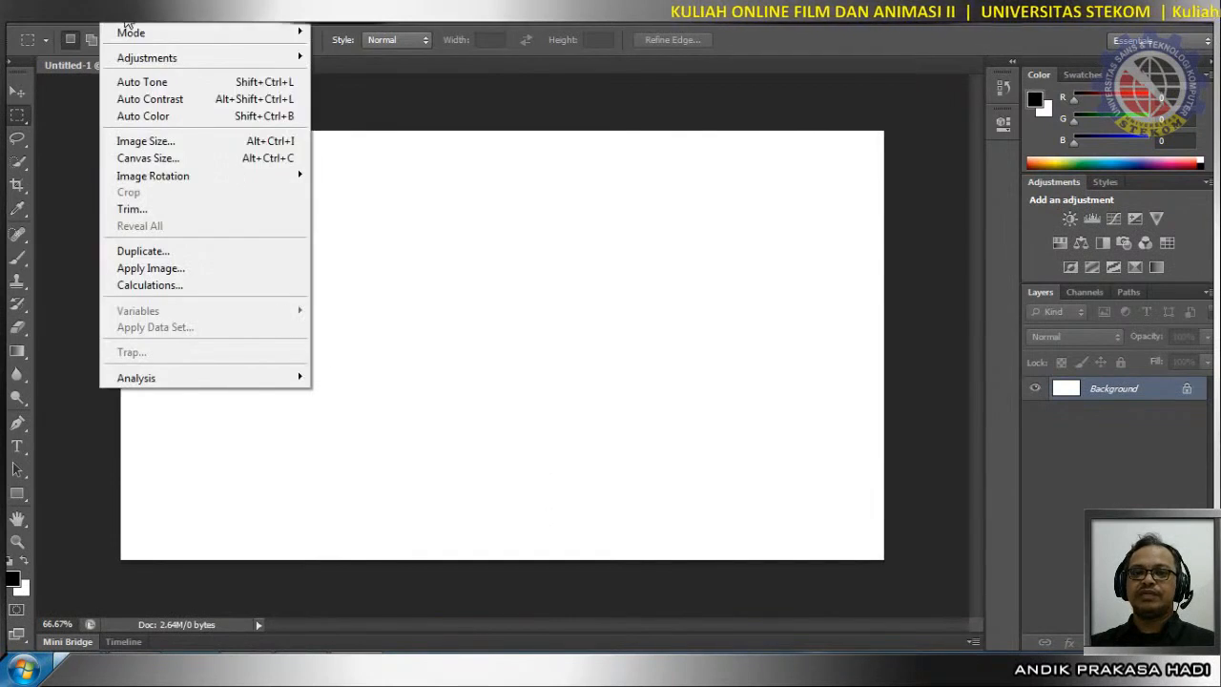
left_click(153, 142)
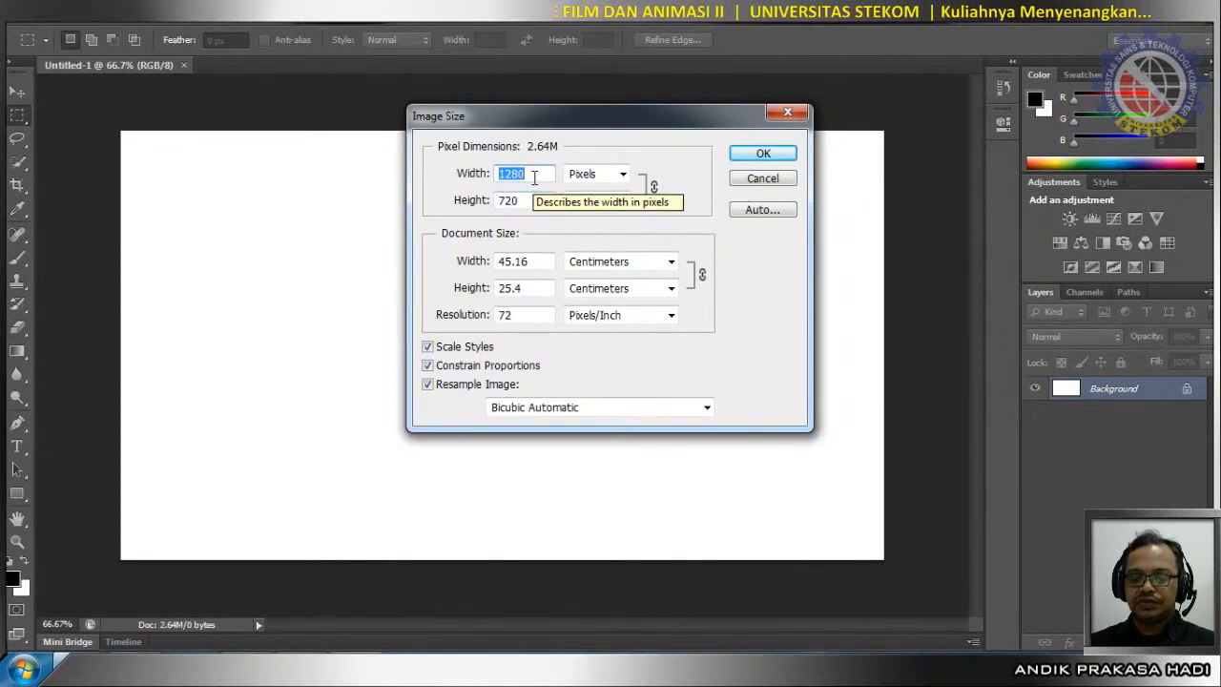
type("720")
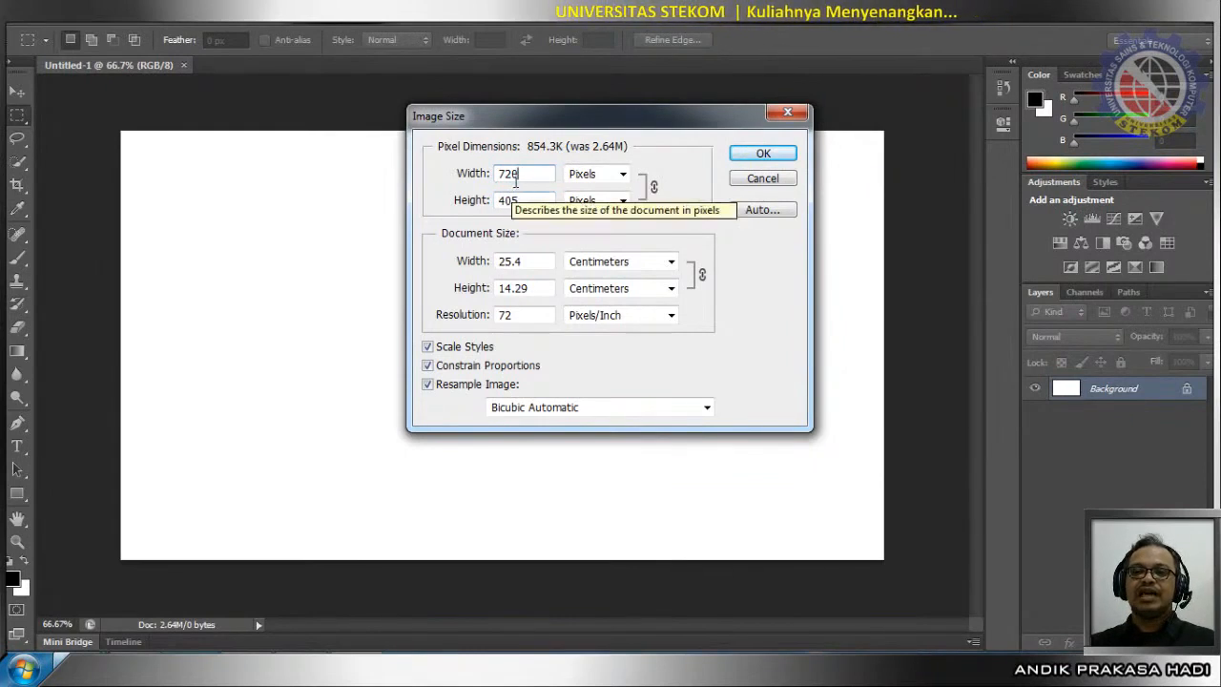
key("BackSpace")
key("BackSpace")
key("BackSpace")
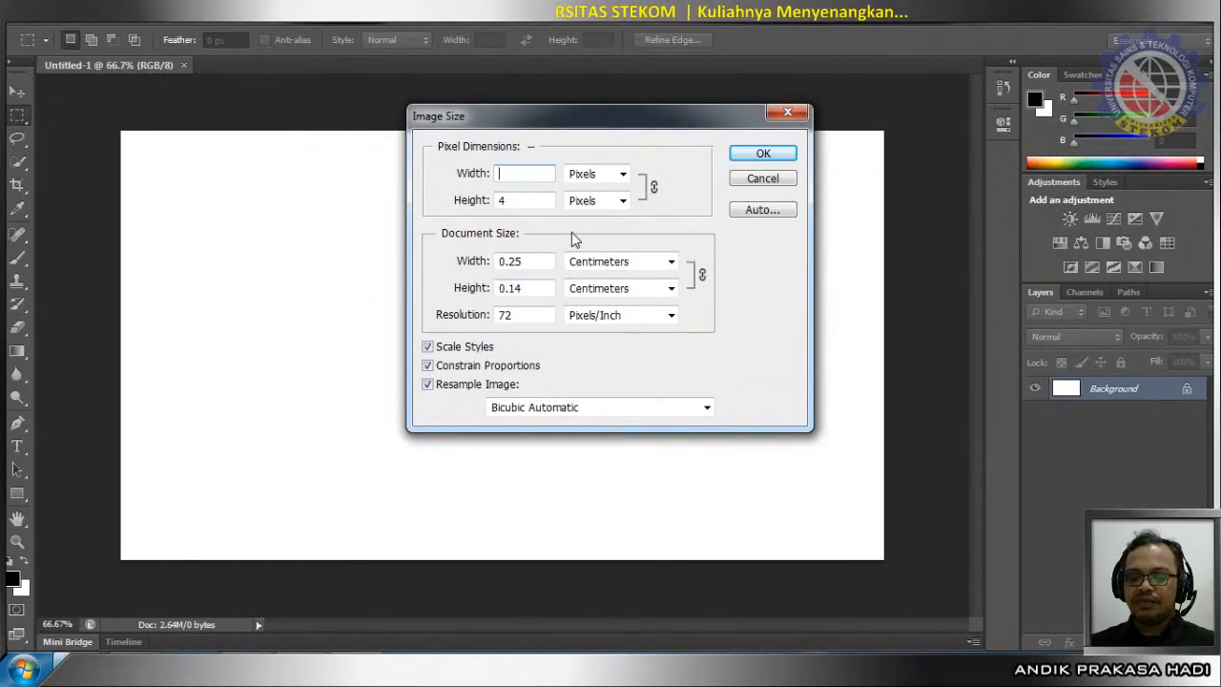
type("960")
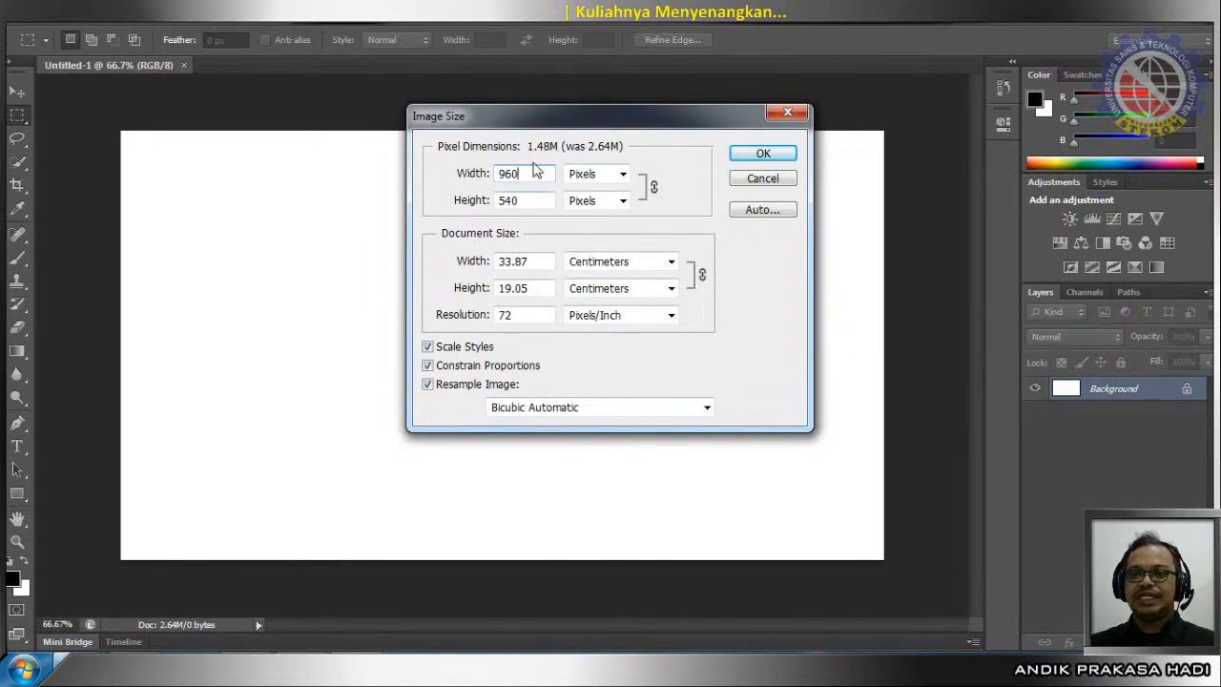
left_click_drag(531, 173, 506, 167)
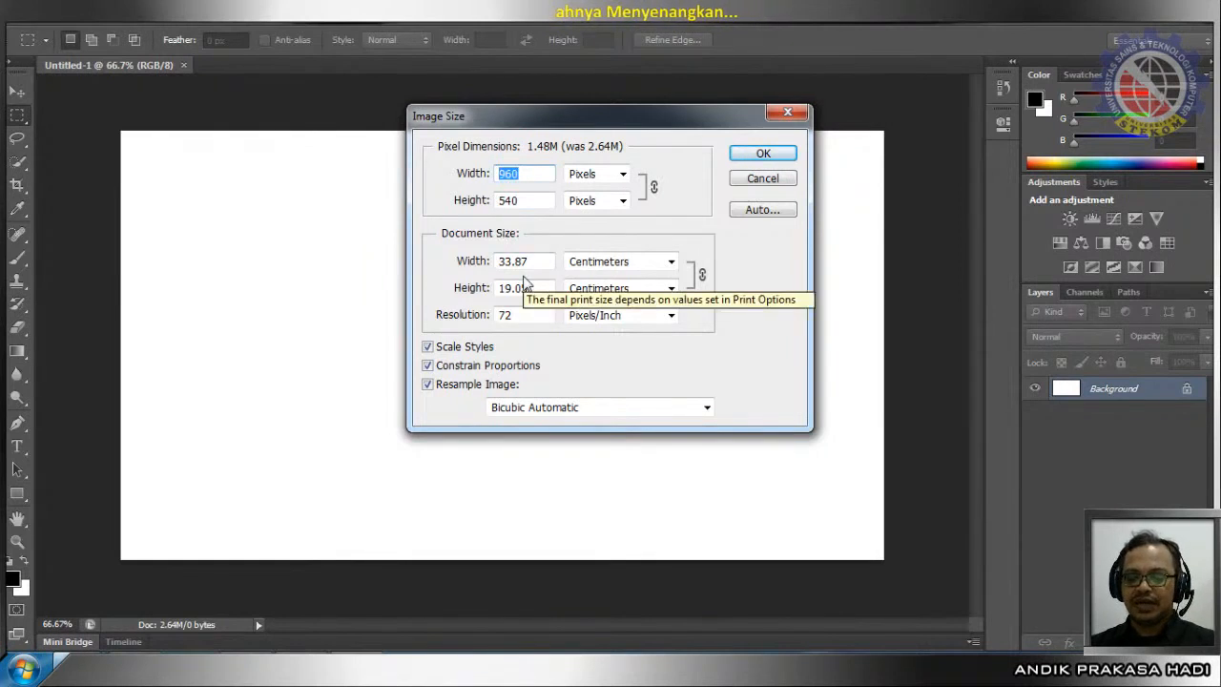
type("640")
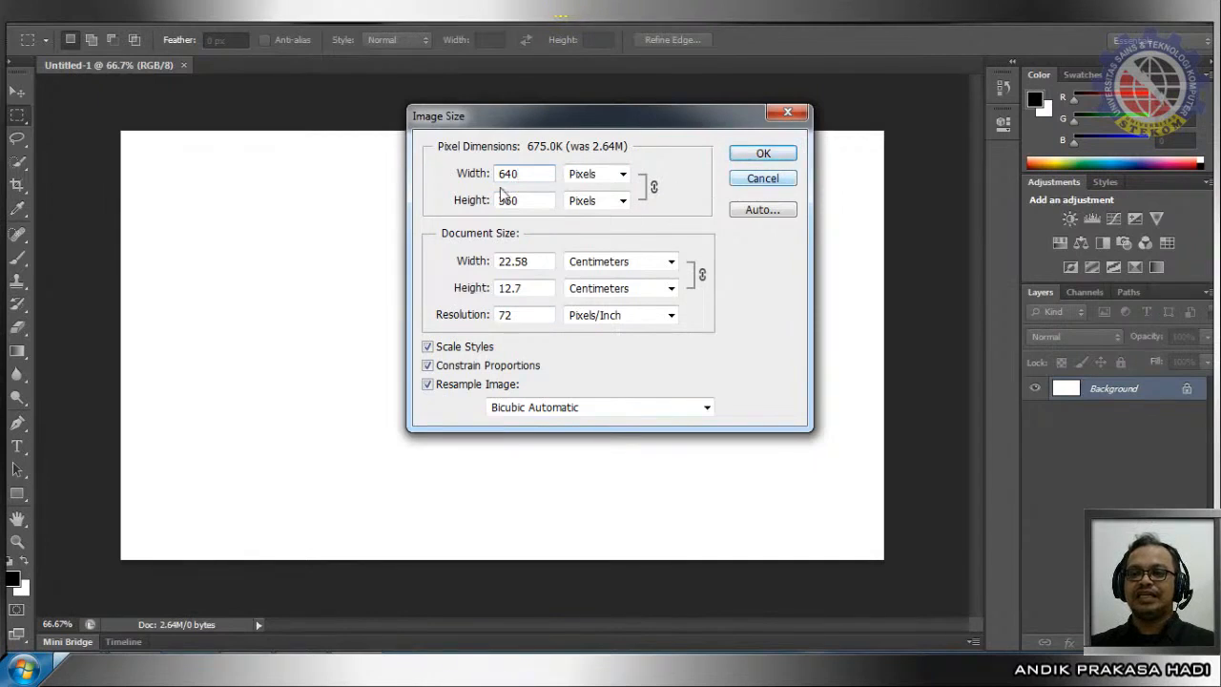
left_click_drag(524, 175, 485, 177)
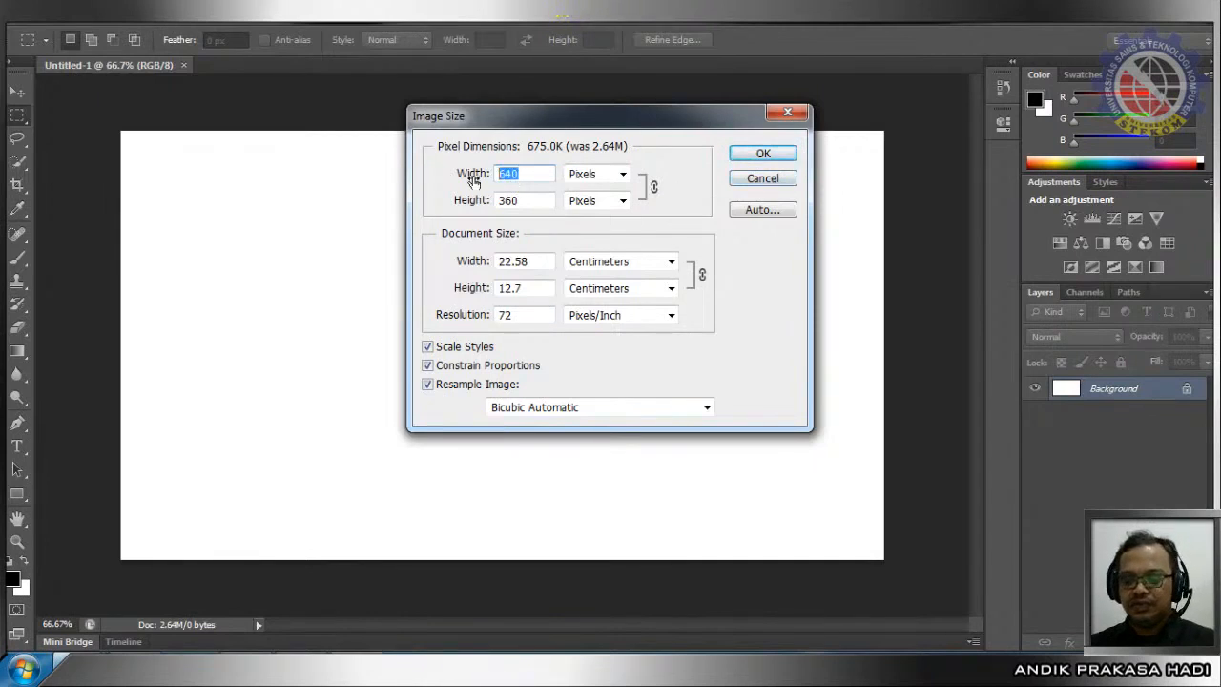
type("720")
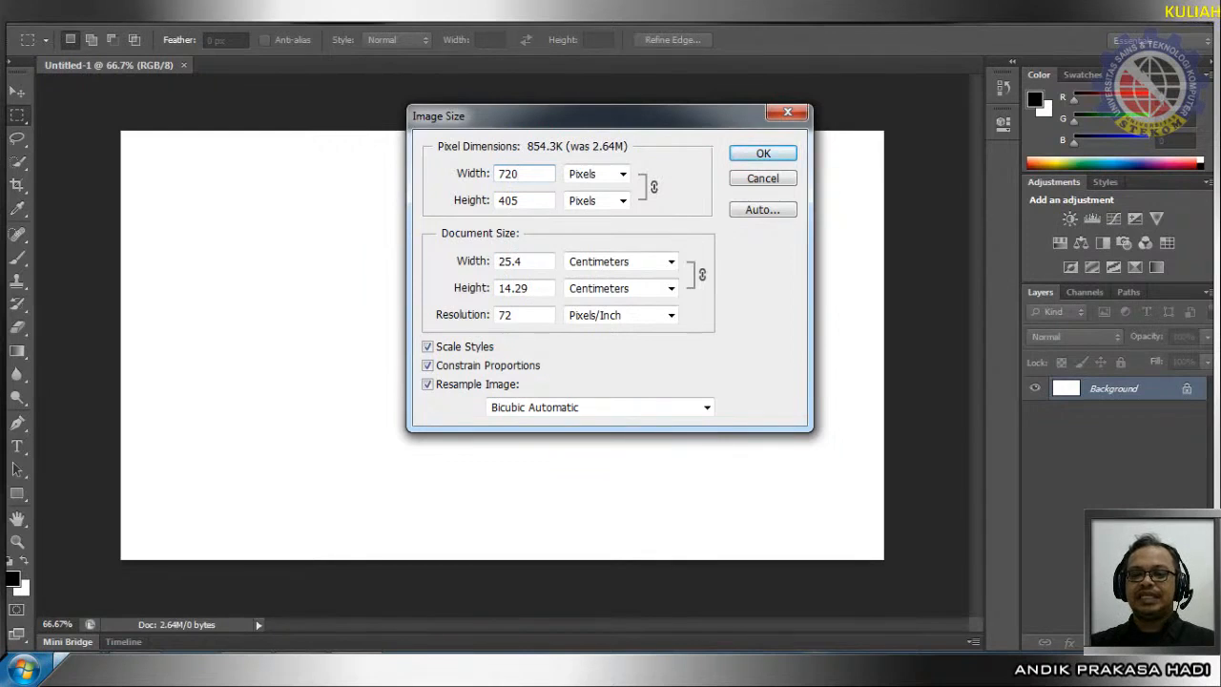
left_click(761, 178)
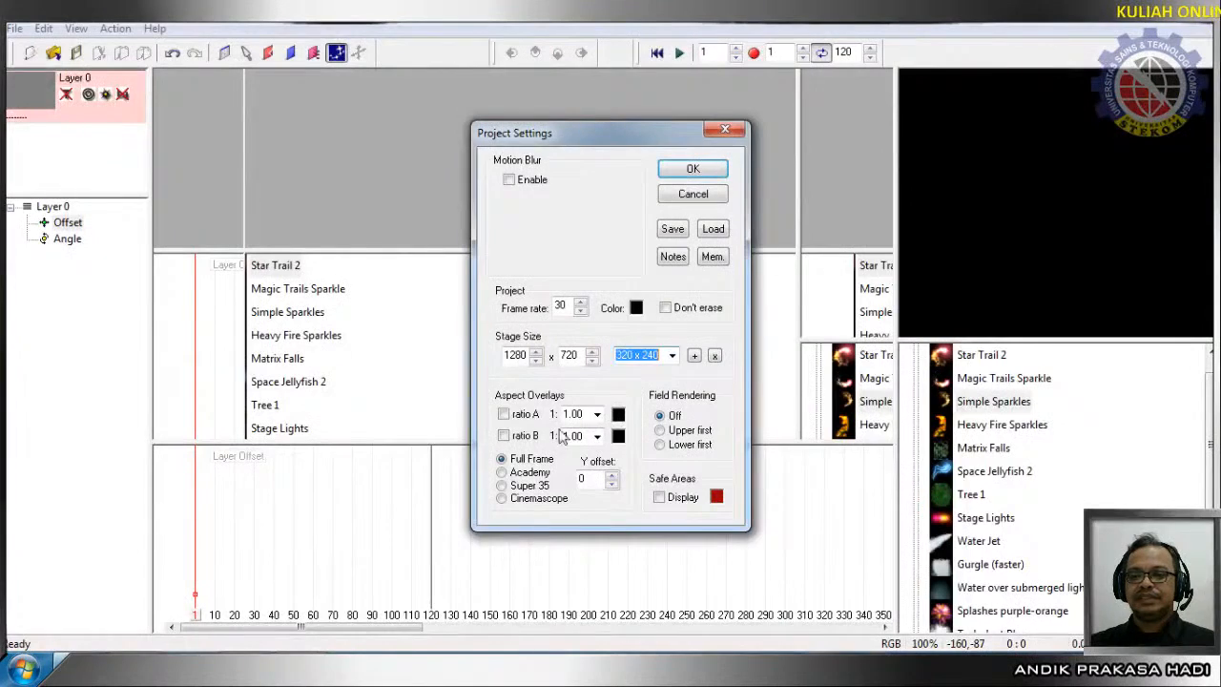
Switch back to particleIllusion and set the project's stage size to 720 x 405.
double_click(513, 355)
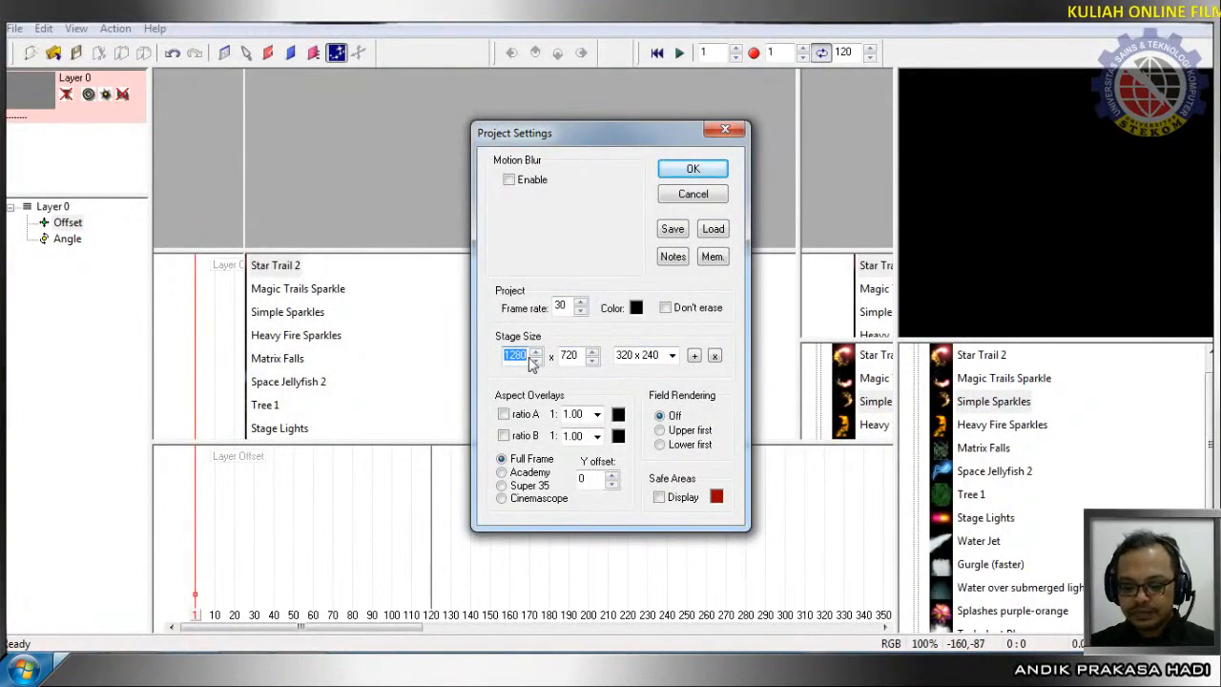
type("720")
key("Tab")
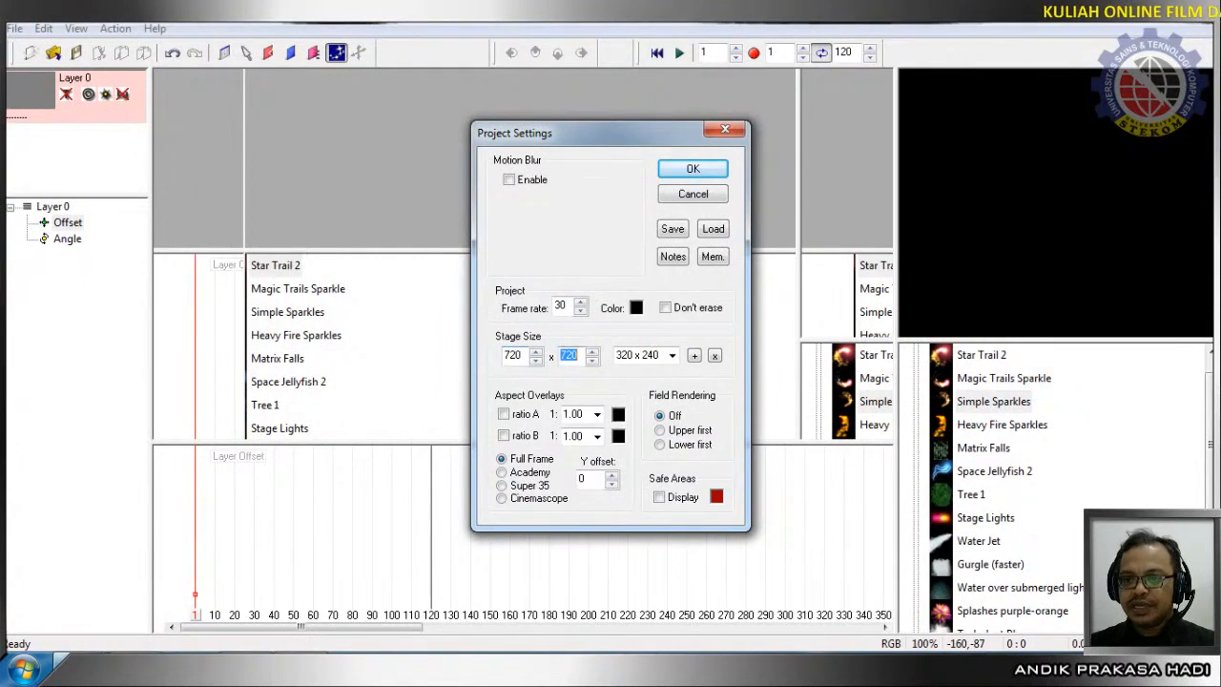
type("405")
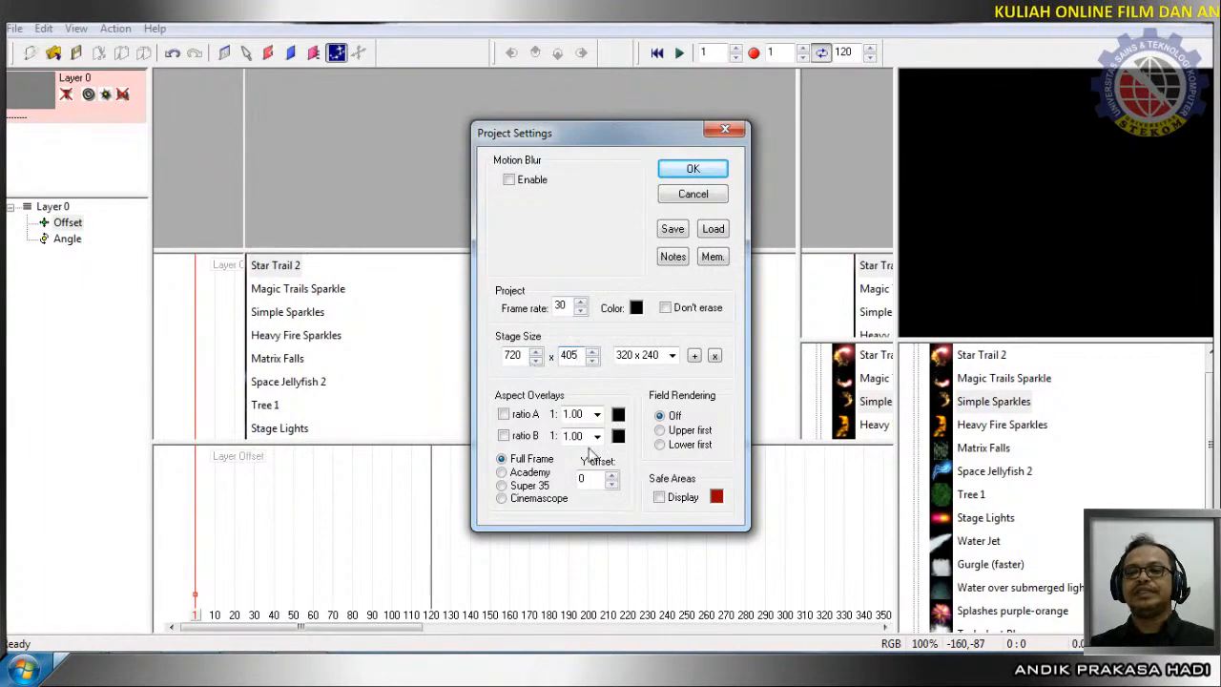
Apply the project settings and enlarge the stage view by resizing the surrounding panes.
left_click(692, 170)
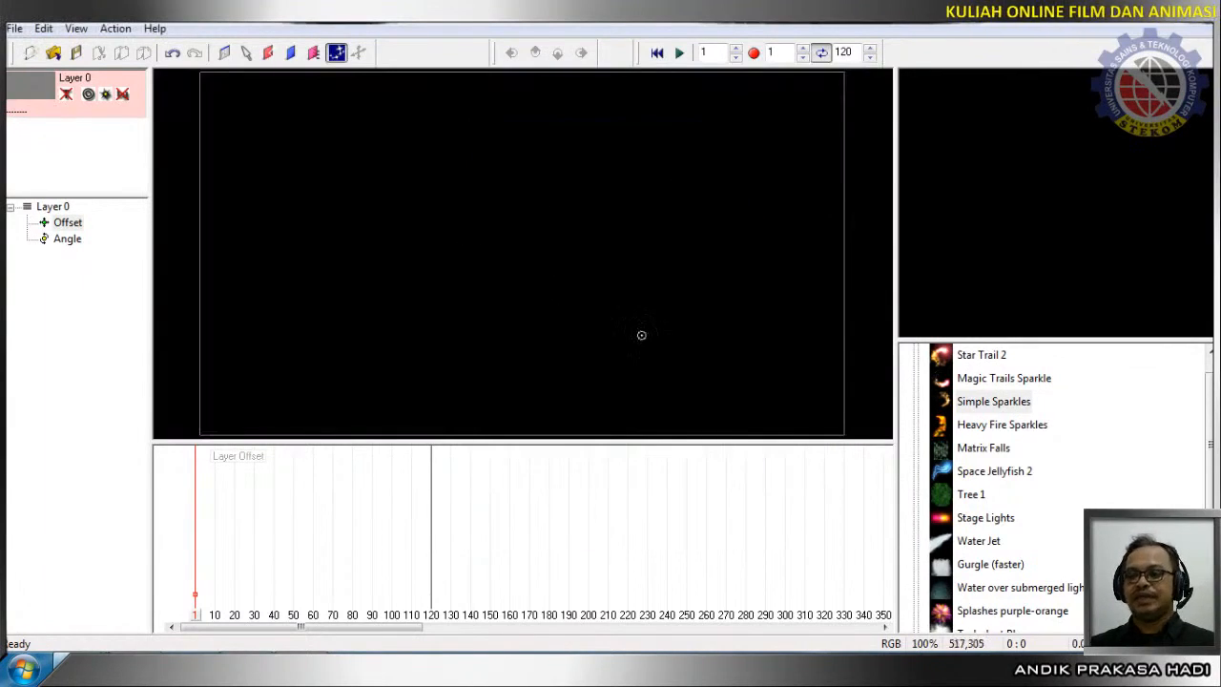
left_click_drag(702, 441, 713, 472)
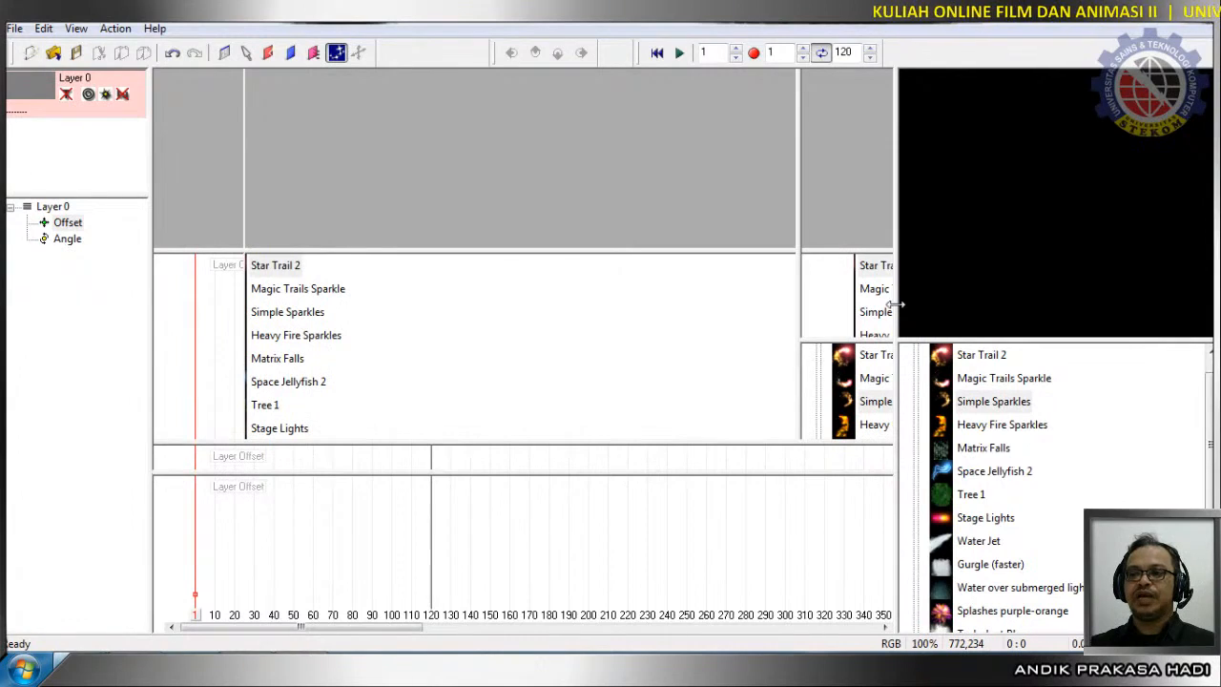
left_click_drag(900, 306, 908, 305)
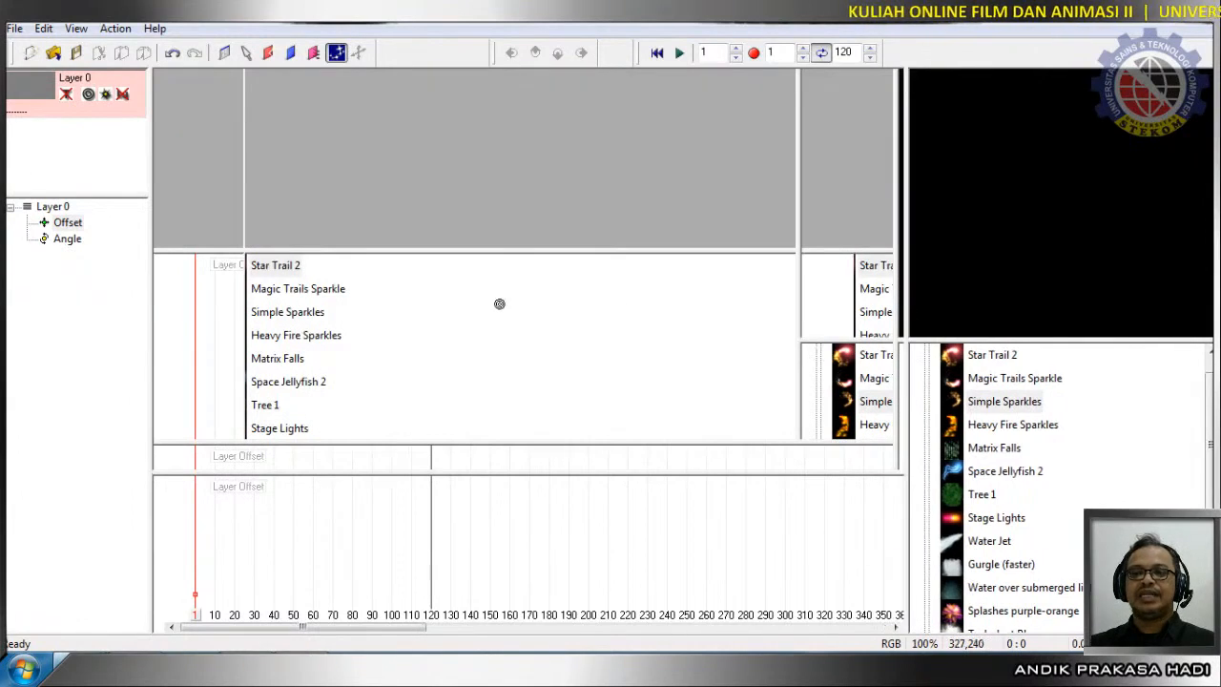
Place and delete a trial Simple Sparkles emitter, and set the project's end frame to 150.
left_click(489, 243)
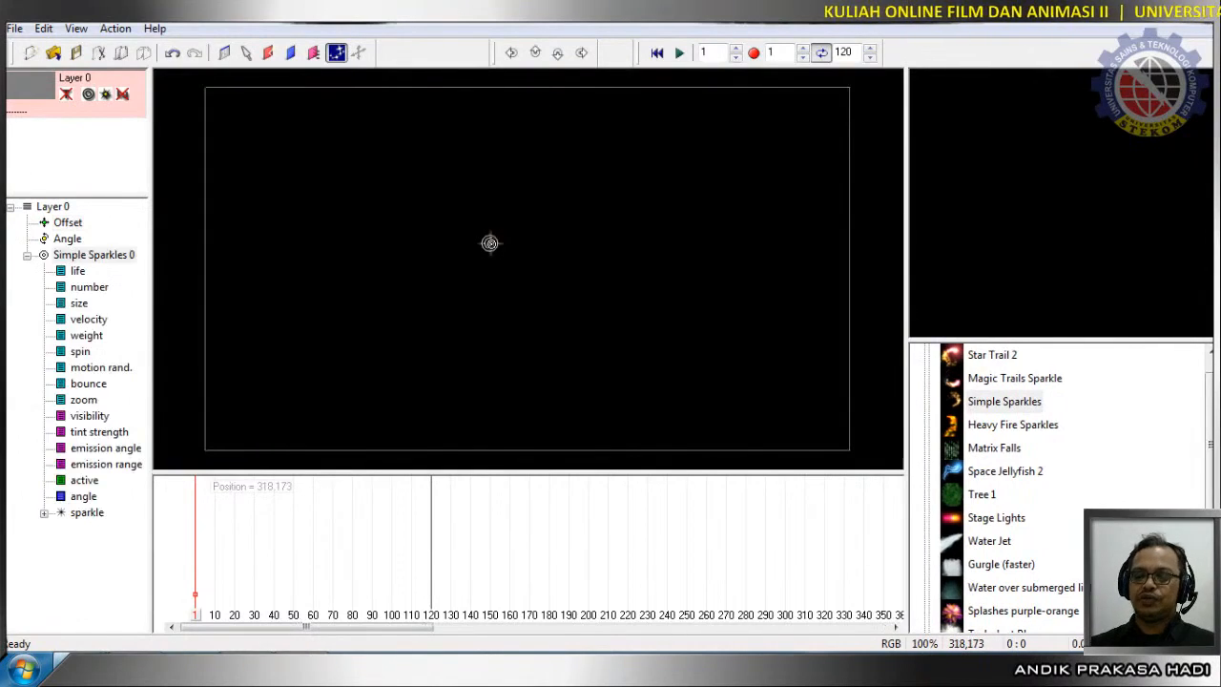
key("Delete")
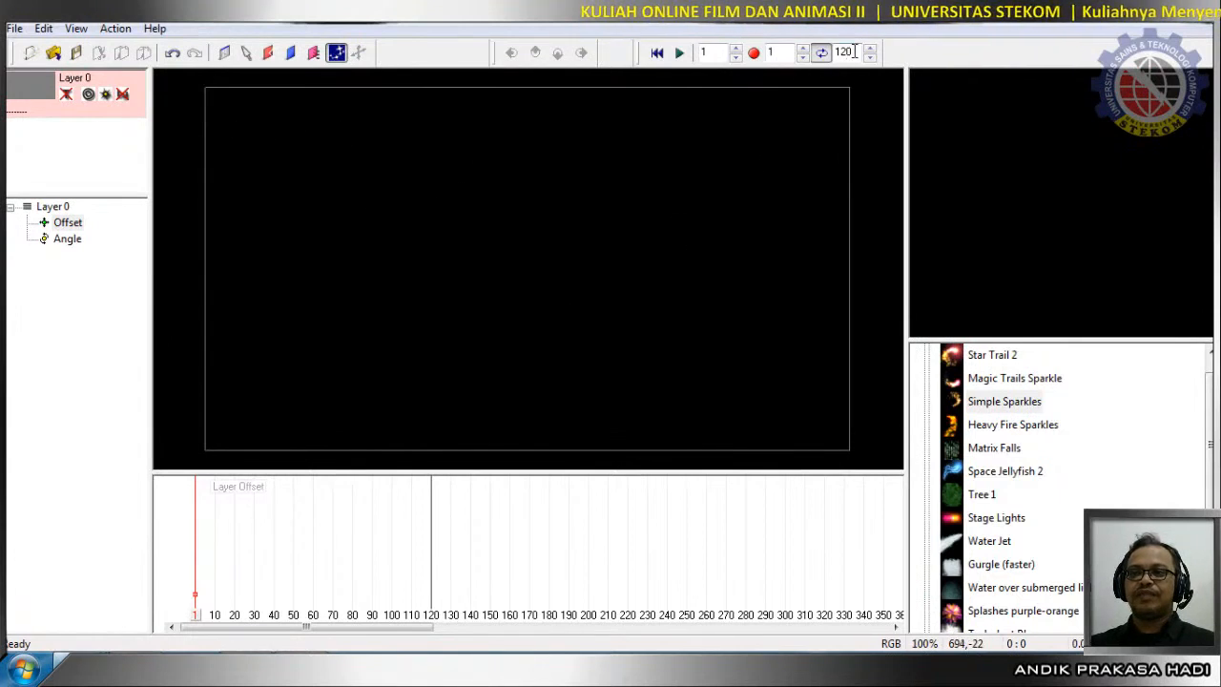
left_click_drag(845, 51, 845, 132)
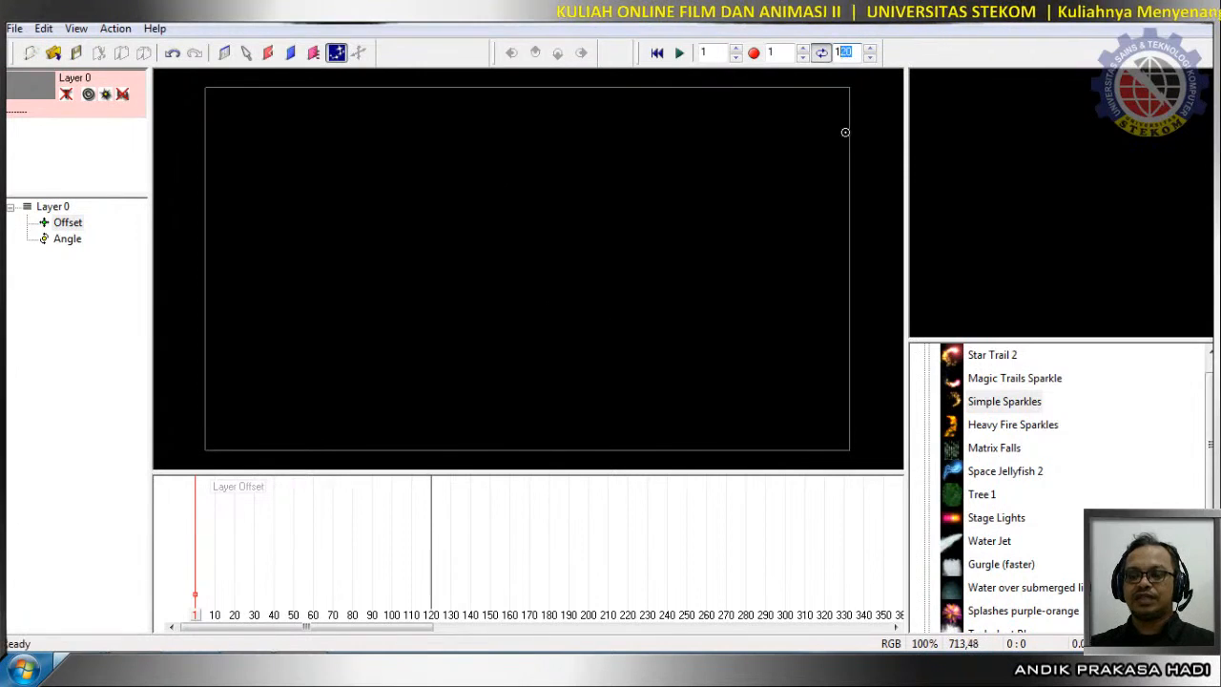
type("50")
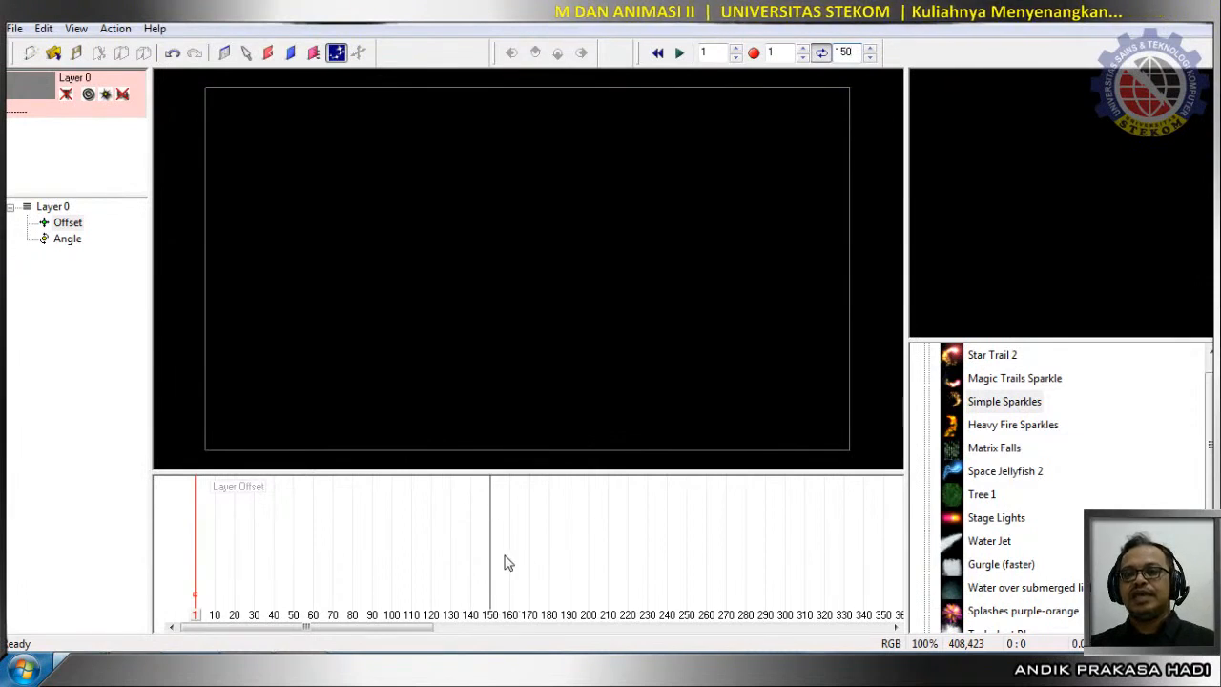
Place a Simple Sparkles emitter near the middle of the stage, at about 346,186, and preview its playback.
left_click(1023, 404)
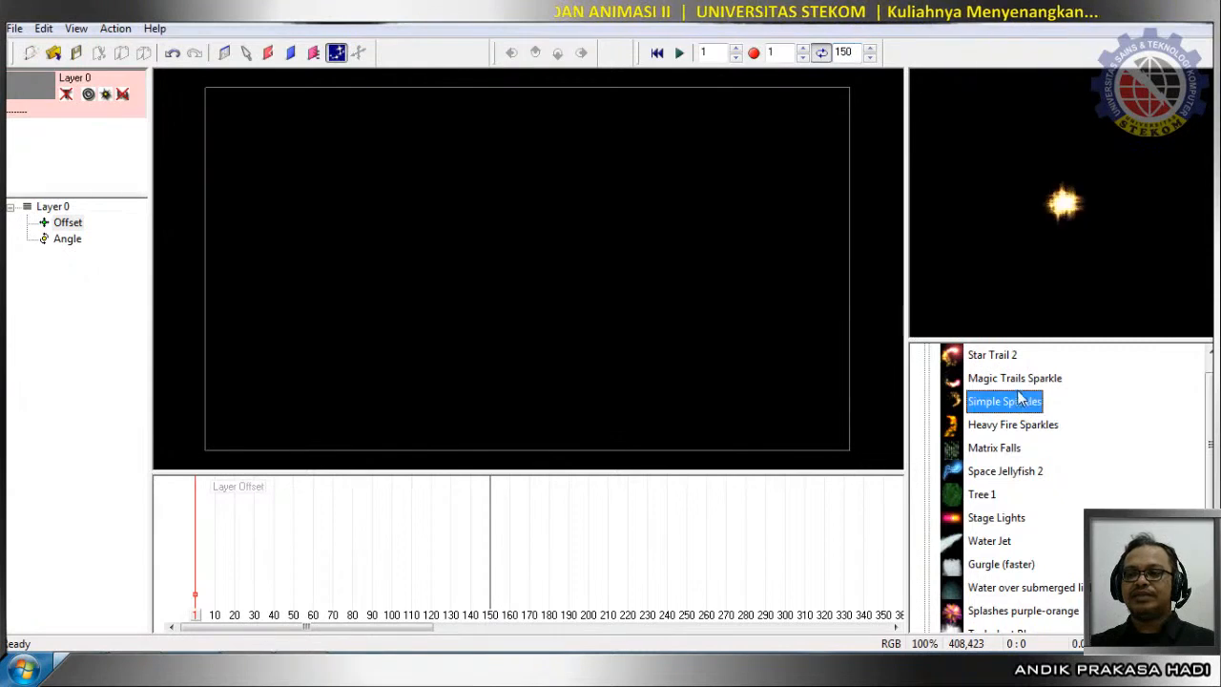
left_click(1006, 382)
left_click(1009, 403)
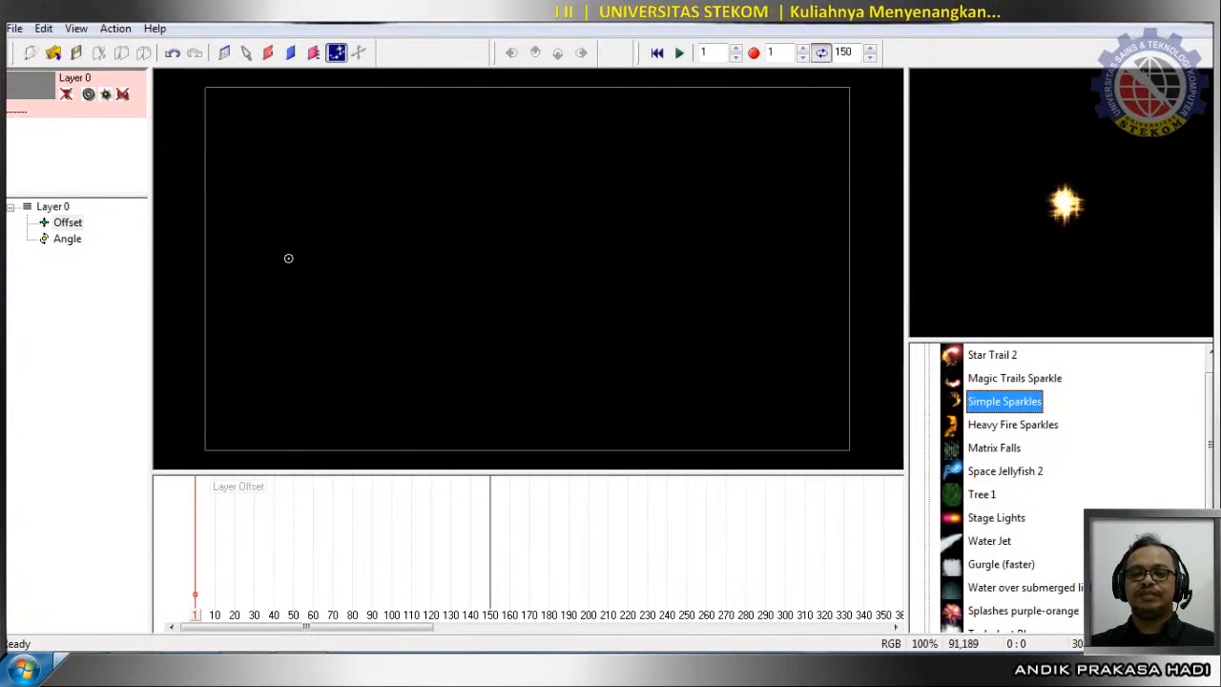
left_click(516, 256)
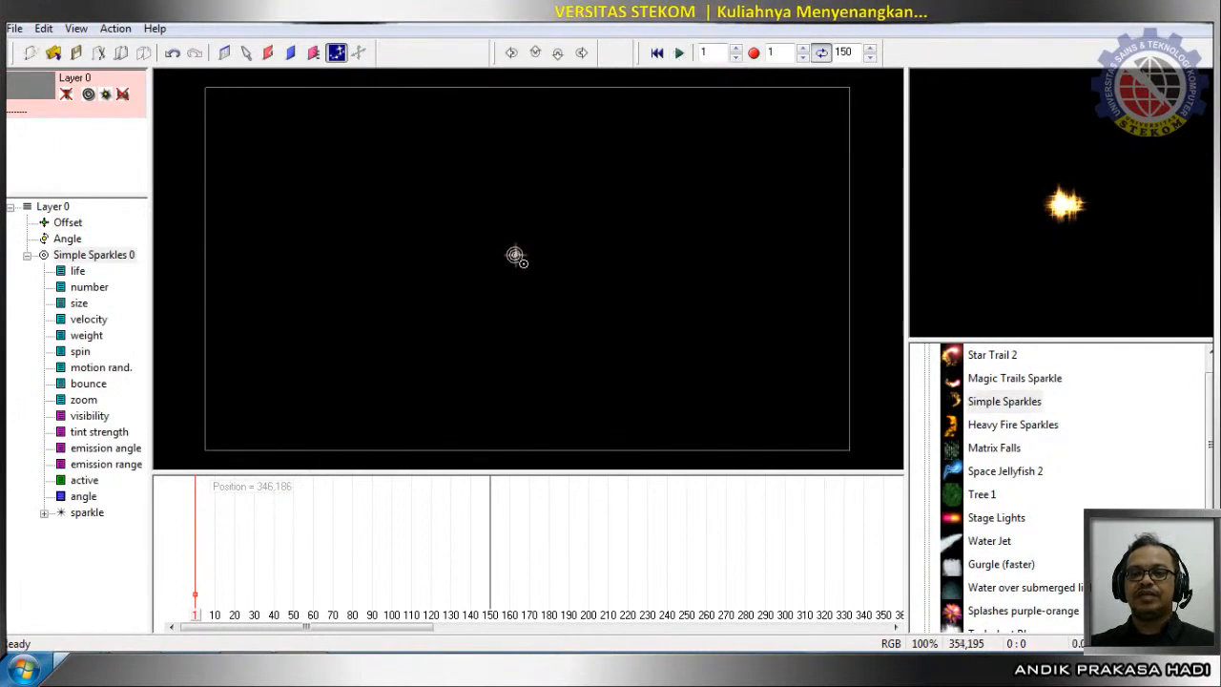
left_click(679, 53)
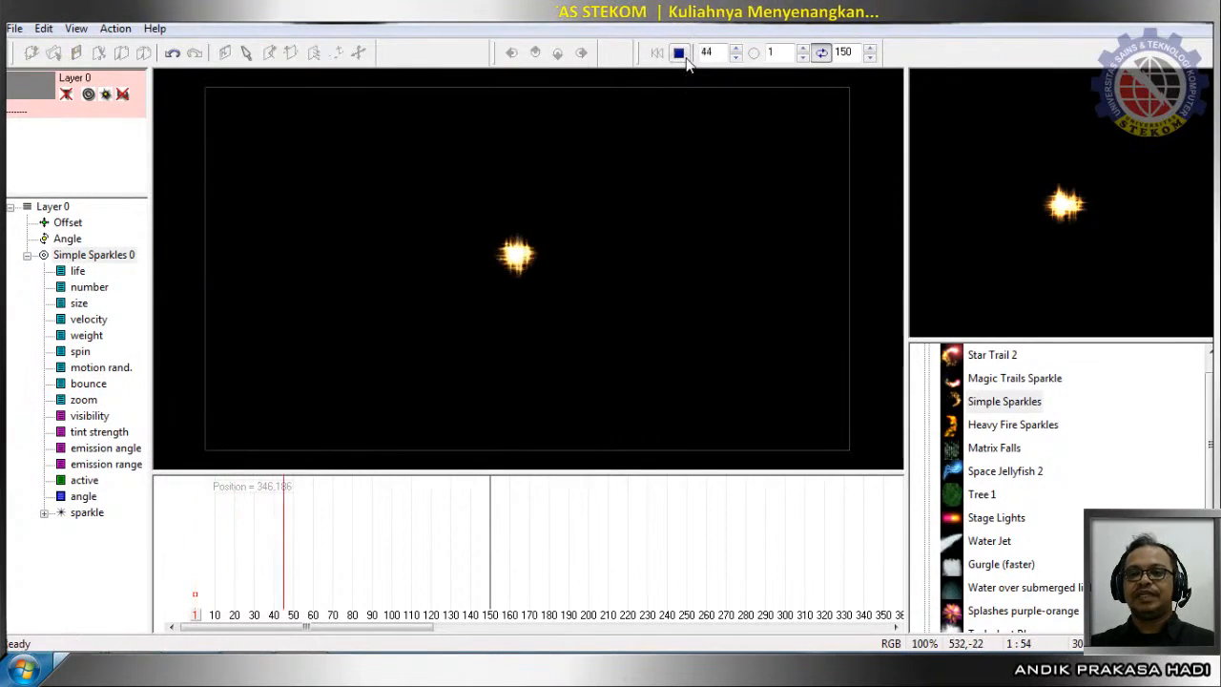
left_click(683, 55)
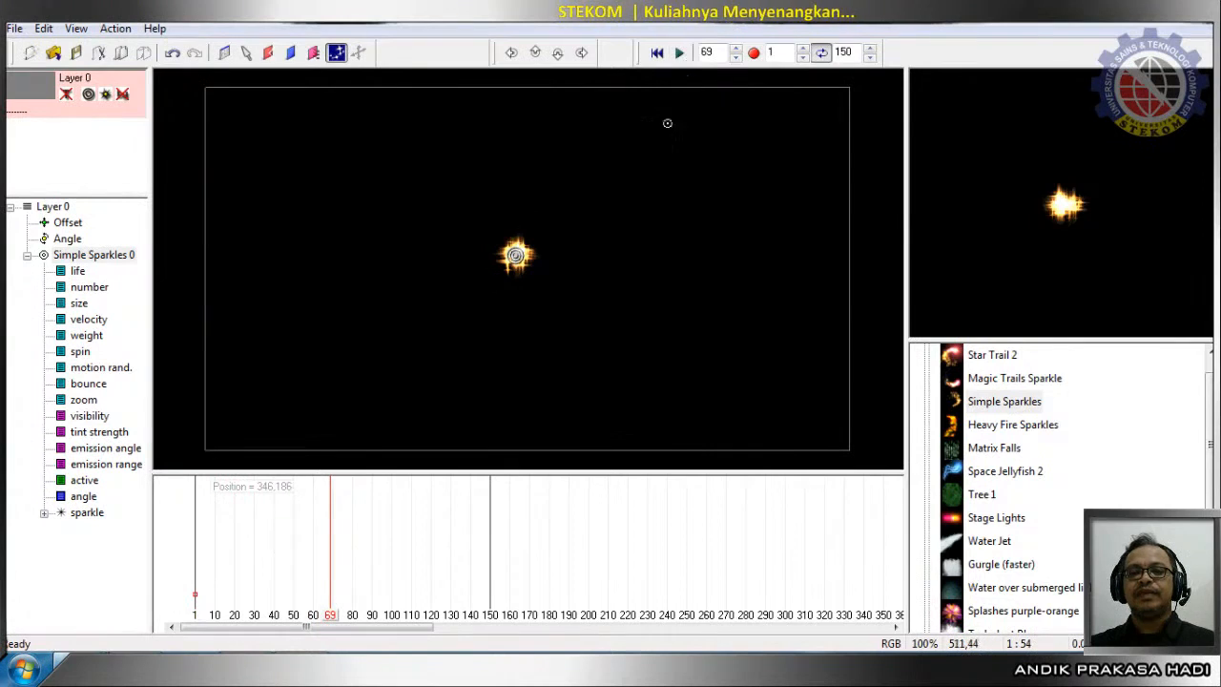
At frame 30, move the Simple Sparkles emitter toward the stage's upper right to create a motion path.
left_click_drag(334, 620, 254, 620)
left_click(257, 618)
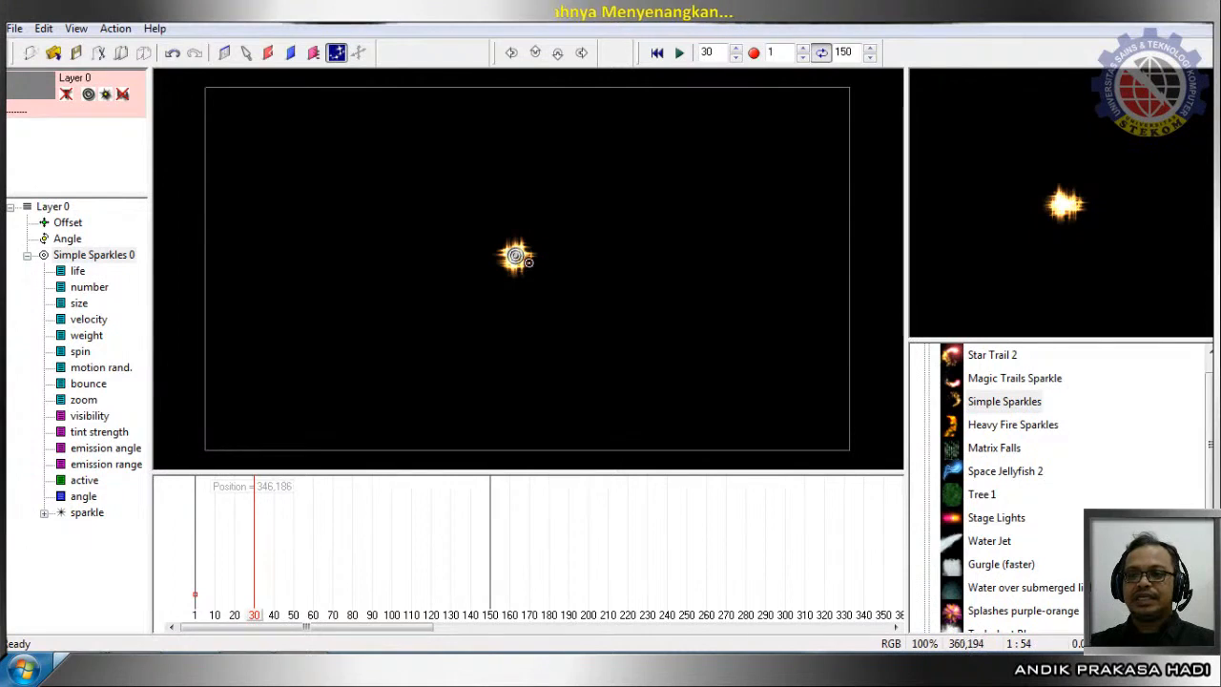
left_click_drag(527, 262, 746, 179)
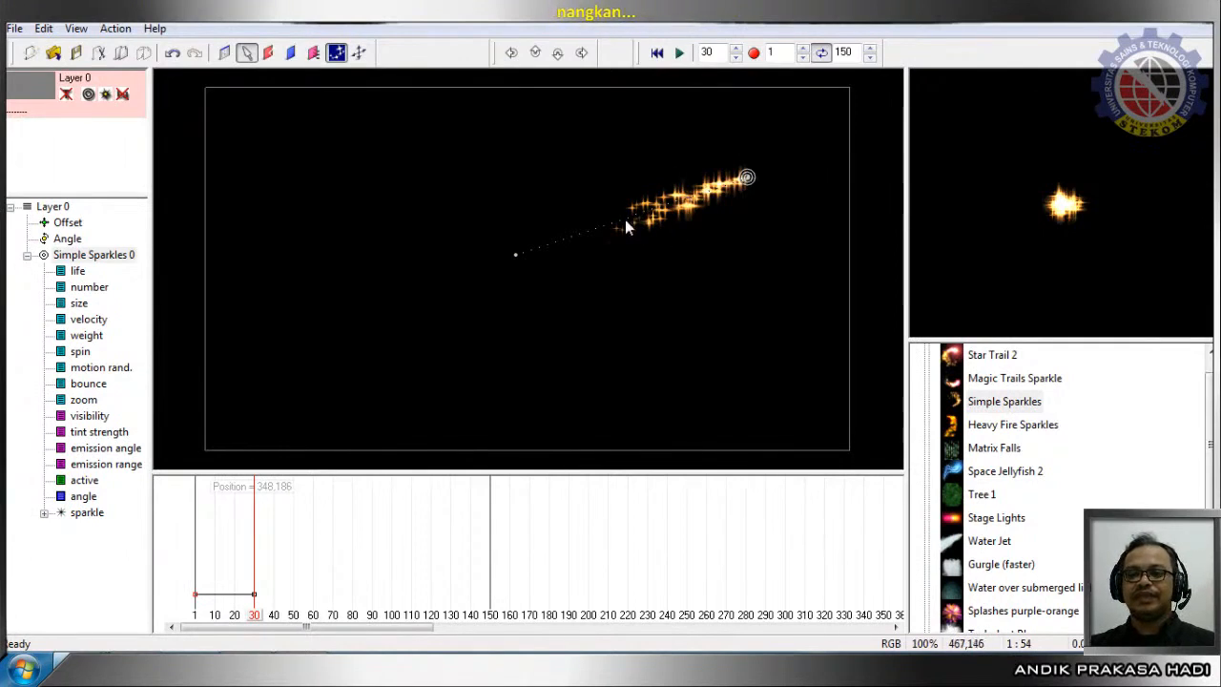
Move the path's frame 1 start to the stage's left part and its frame 30 end to about 545,144, making it horizontal.
left_click_drag(254, 614, 192, 616)
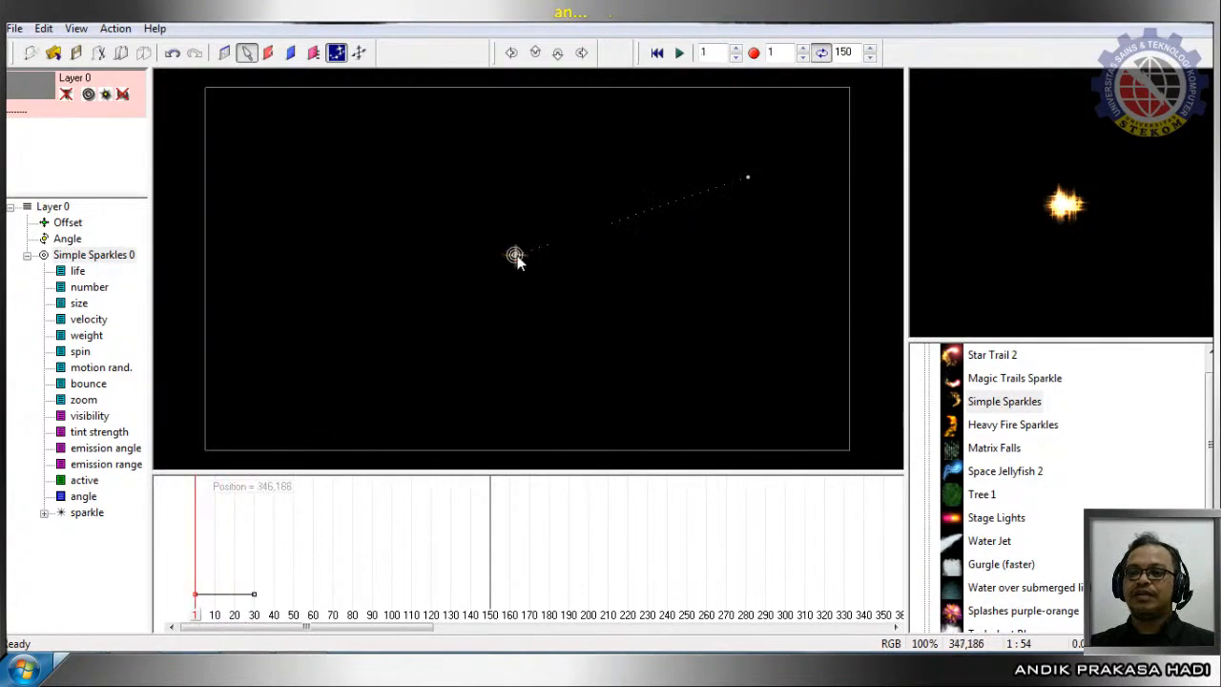
left_click_drag(516, 256, 450, 244)
left_click_drag(339, 234, 325, 219)
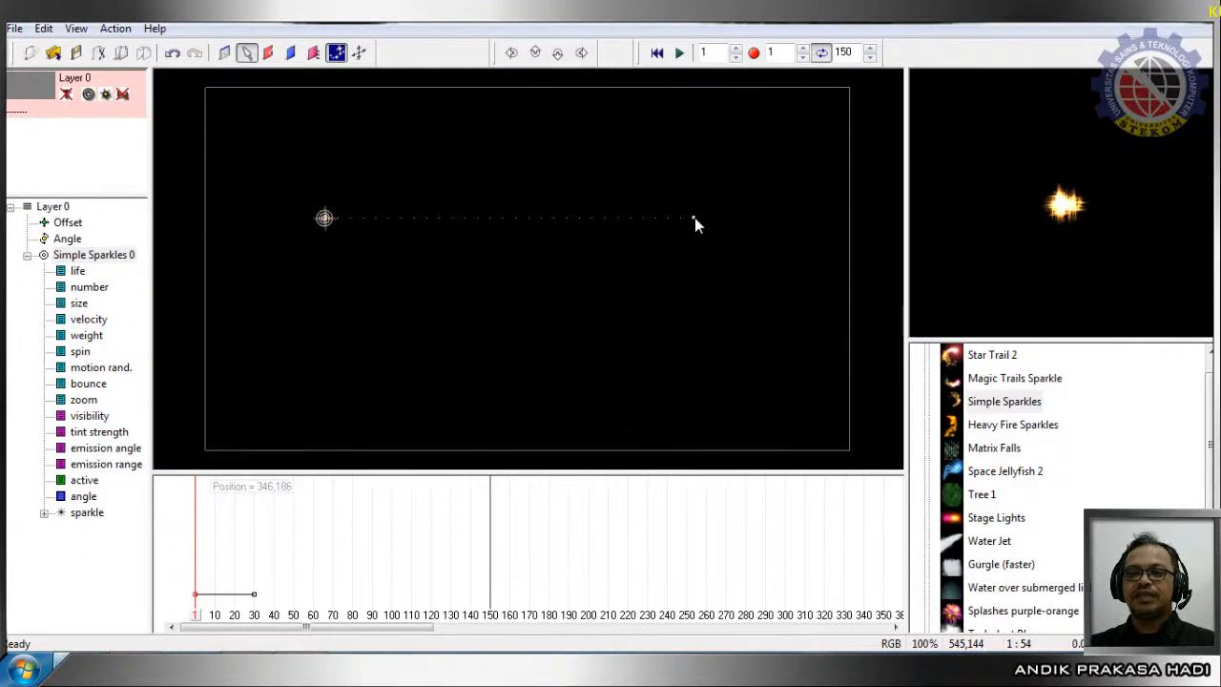
left_click_drag(197, 615, 255, 647)
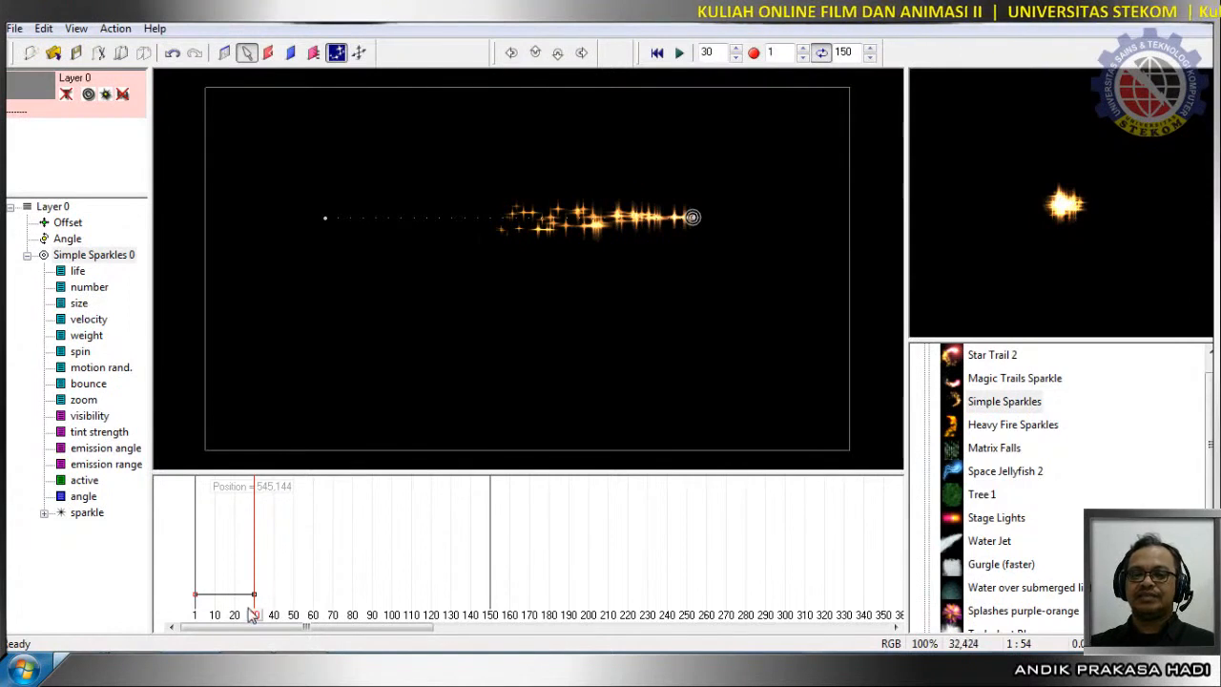
Set the Simple Sparkles emitter's size to 372% by raising its keyframe at frame 1.
left_click(80, 303)
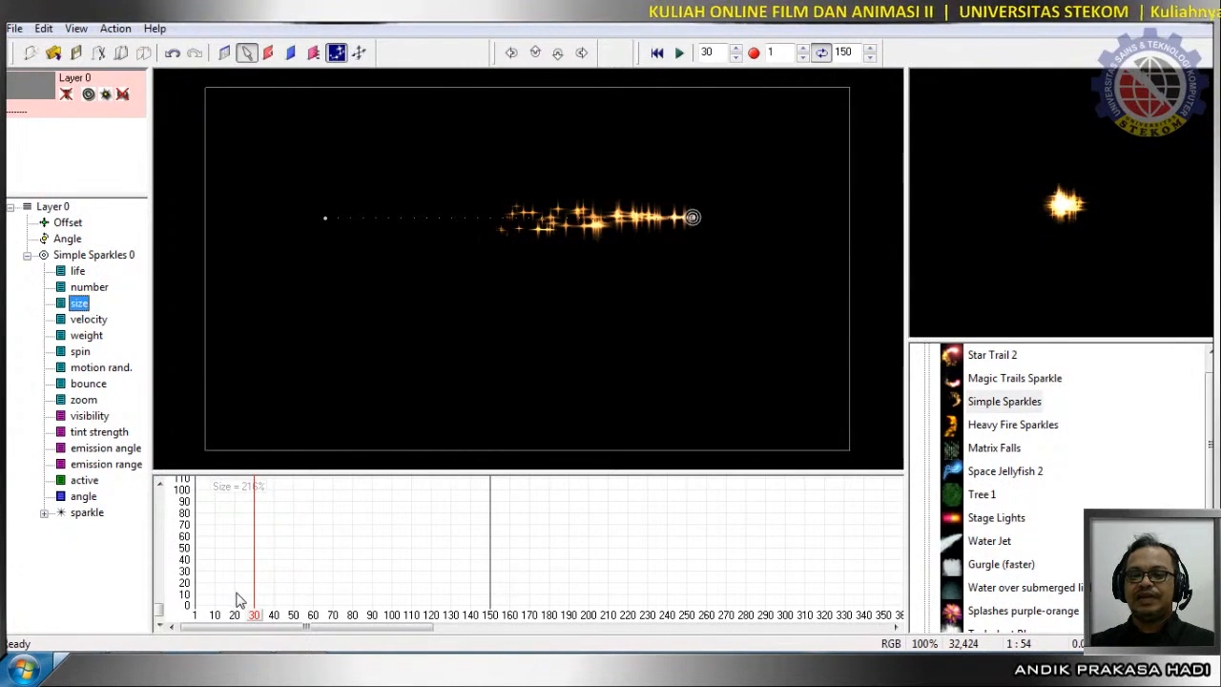
left_click(159, 484)
left_click(159, 483)
left_click(159, 483)
left_click(159, 483)
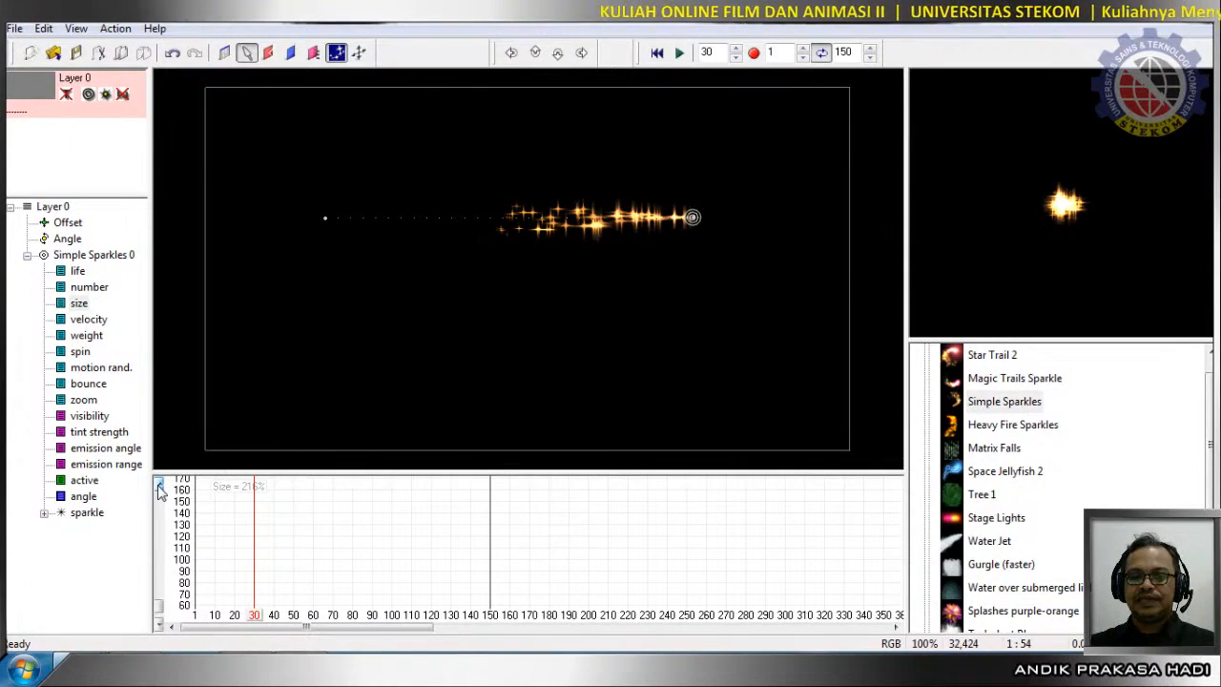
left_click(159, 483)
left_click(159, 484)
left_click(160, 484)
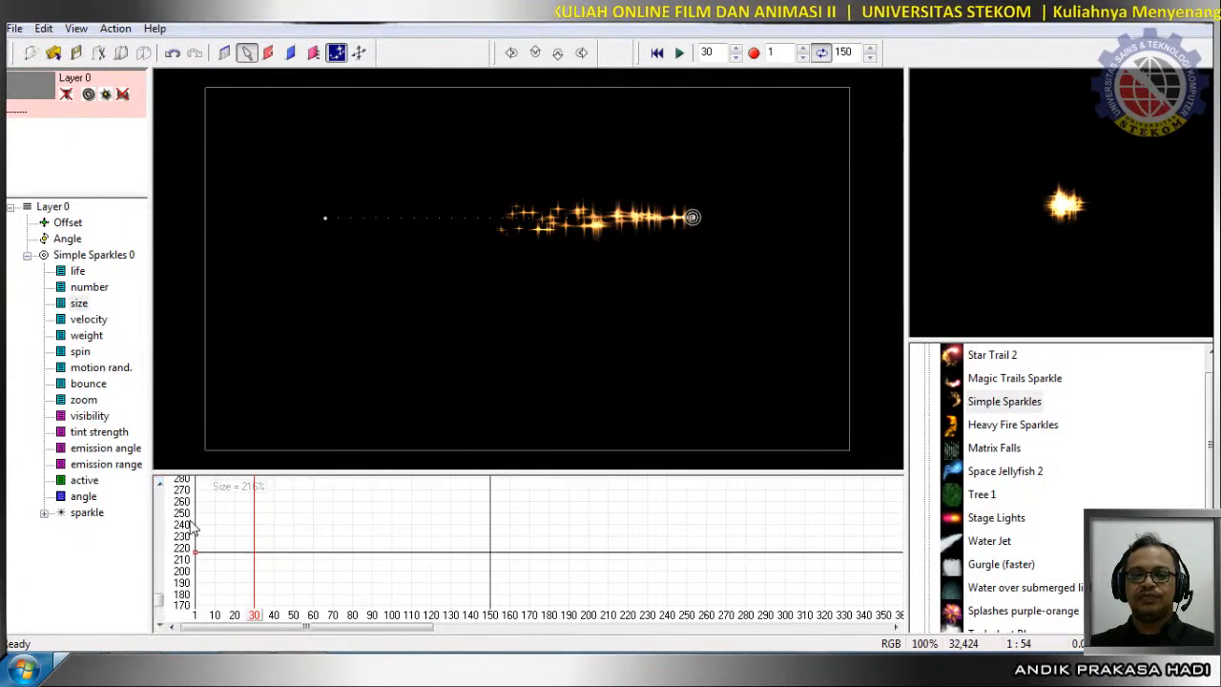
left_click(161, 586)
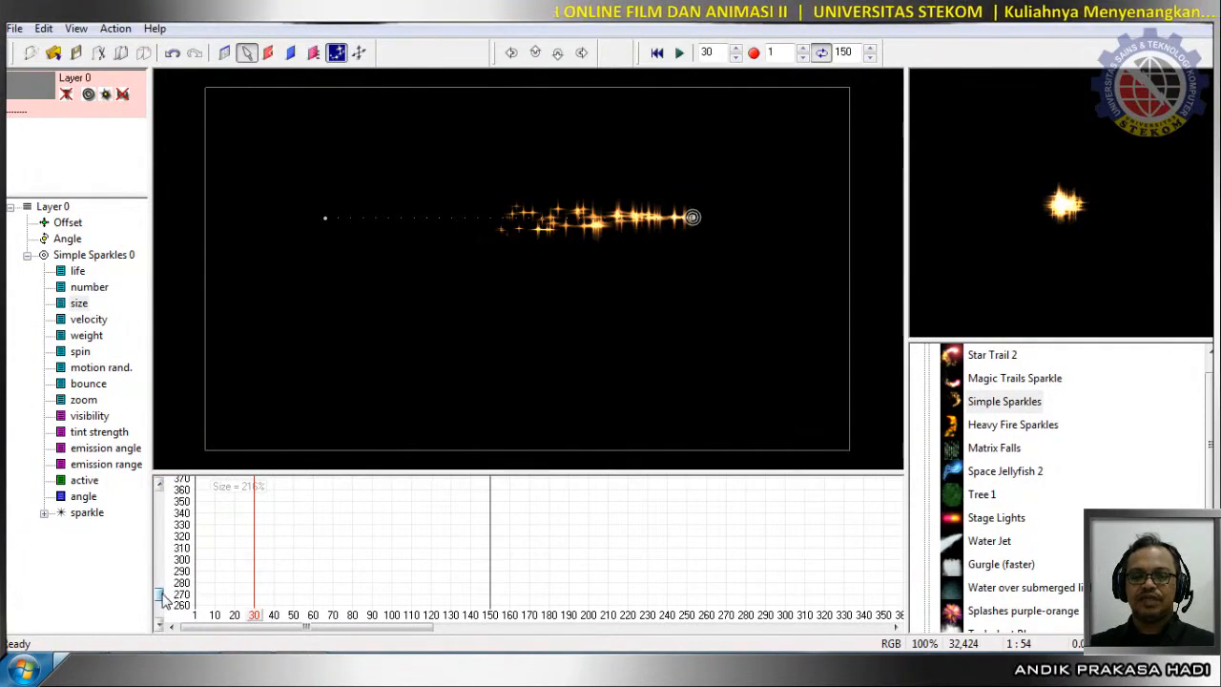
left_click_drag(163, 595, 245, 579)
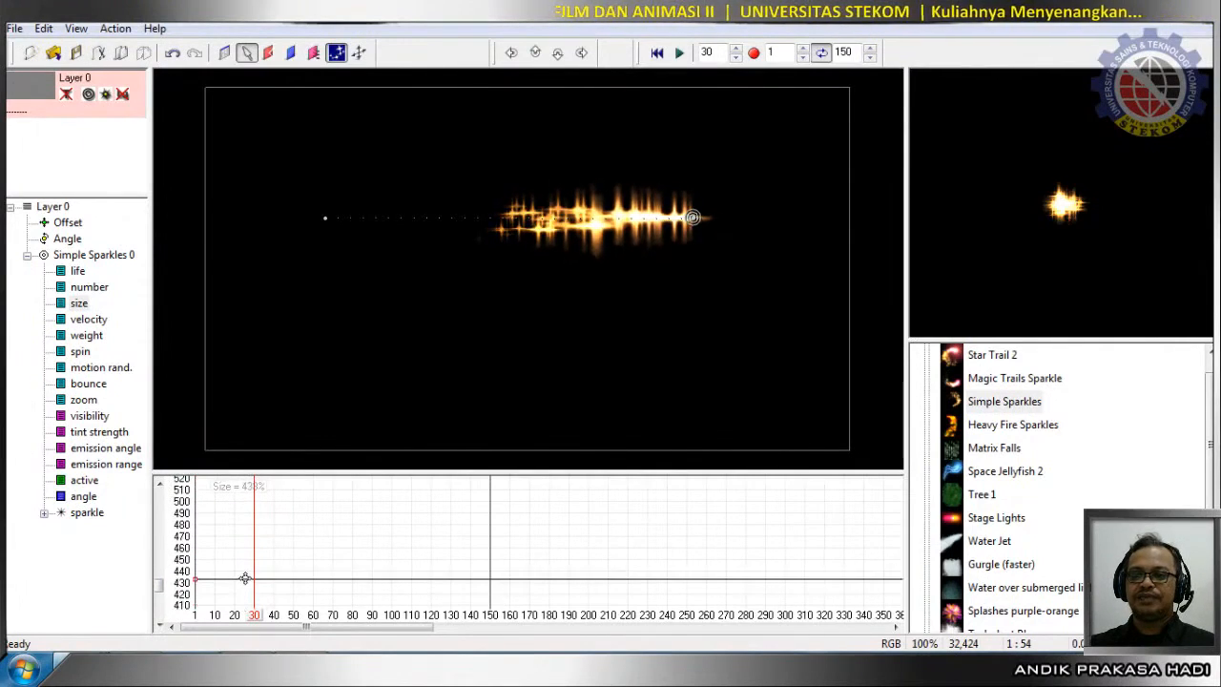
scroll(266, 536, "down", 2)
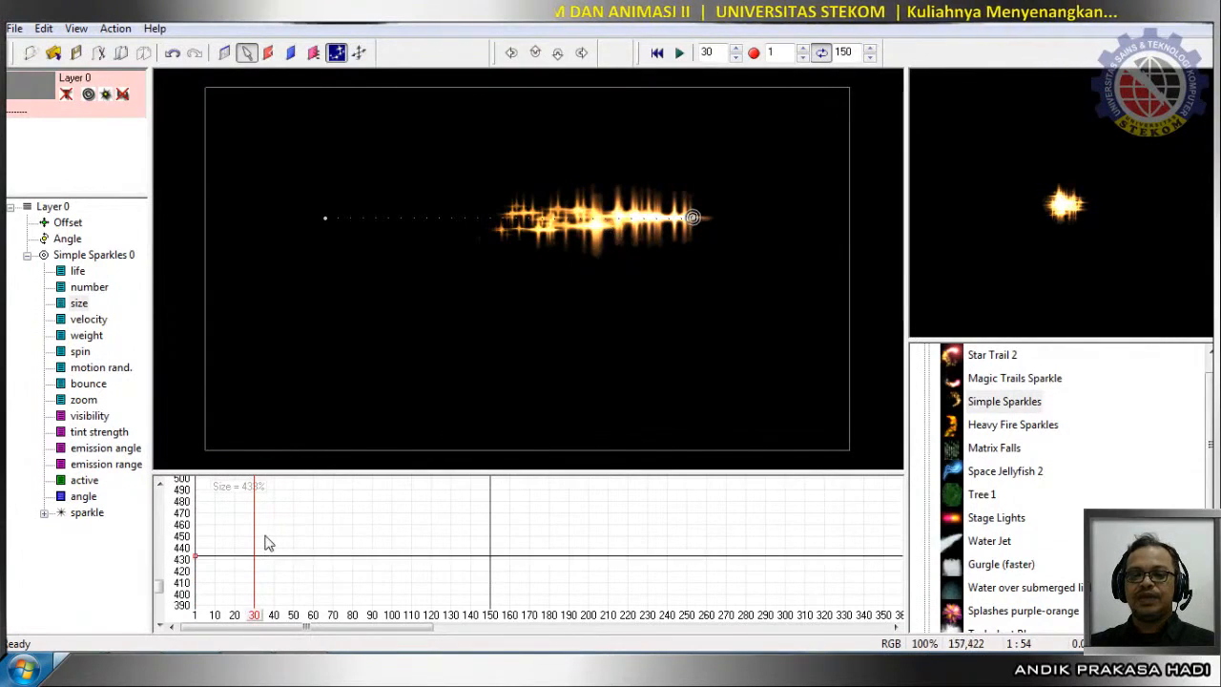
scroll(266, 542, "down", 4)
left_click_drag(201, 518, 225, 579)
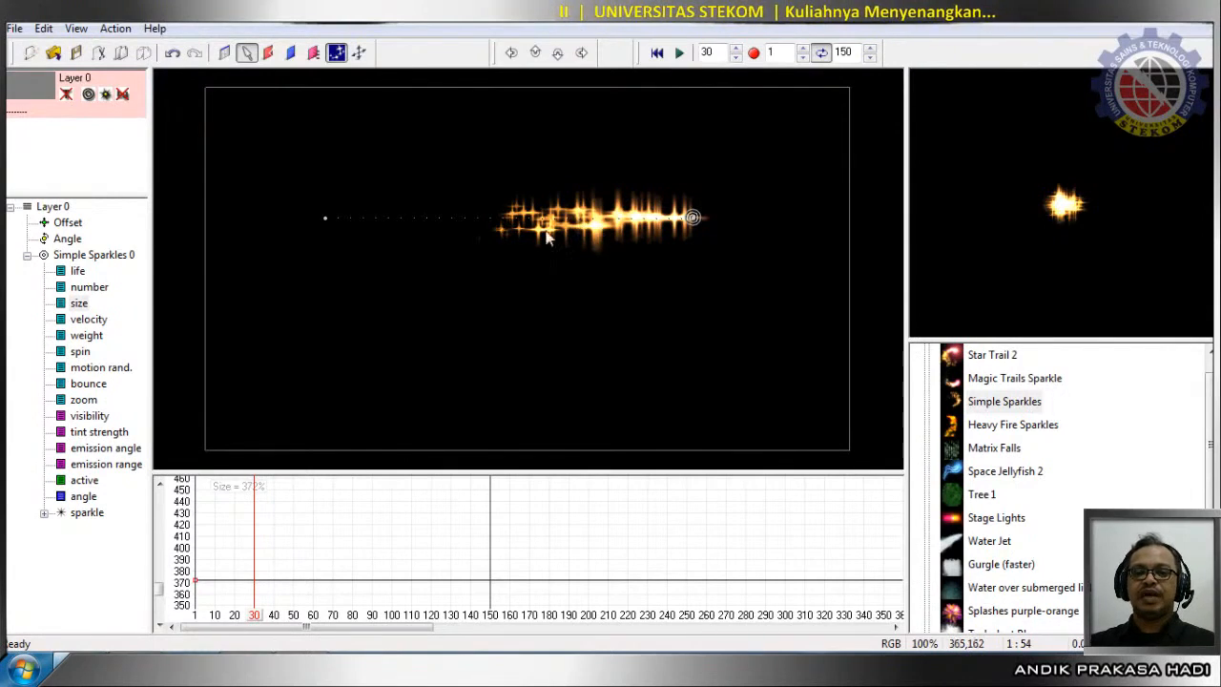
left_click(79, 304)
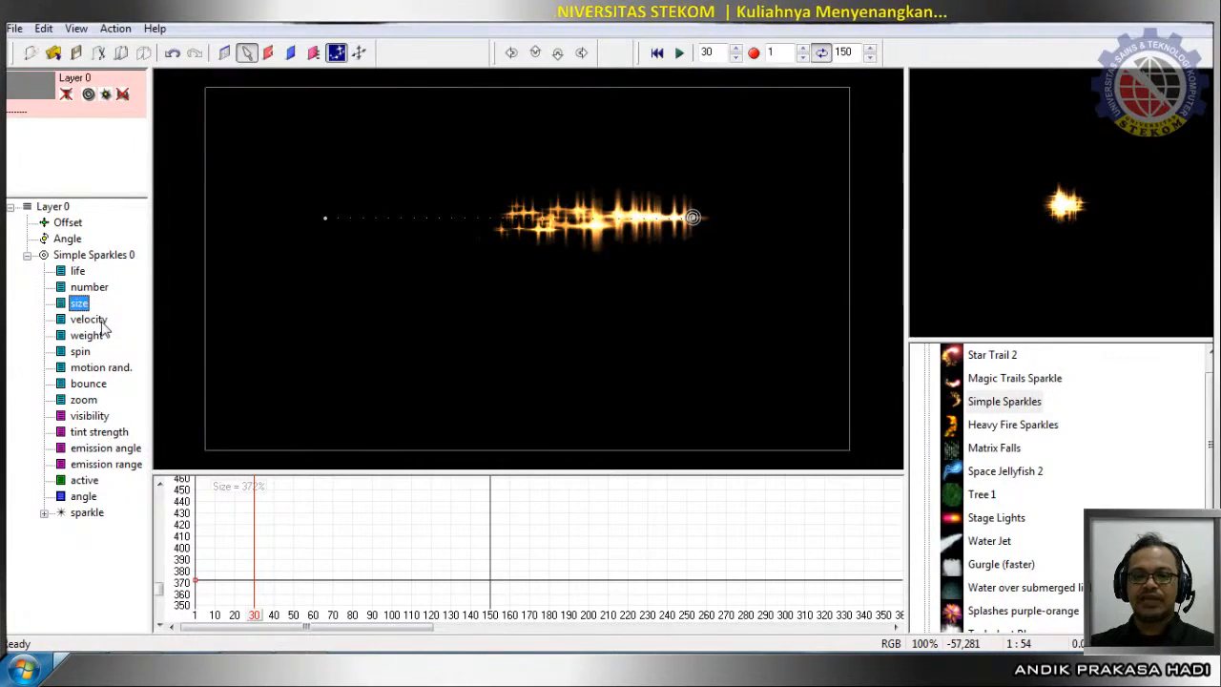
Set the Simple Sparkles emitter's velocity to 999% and check the wider sparkle spread around frame 27.
left_click(102, 322)
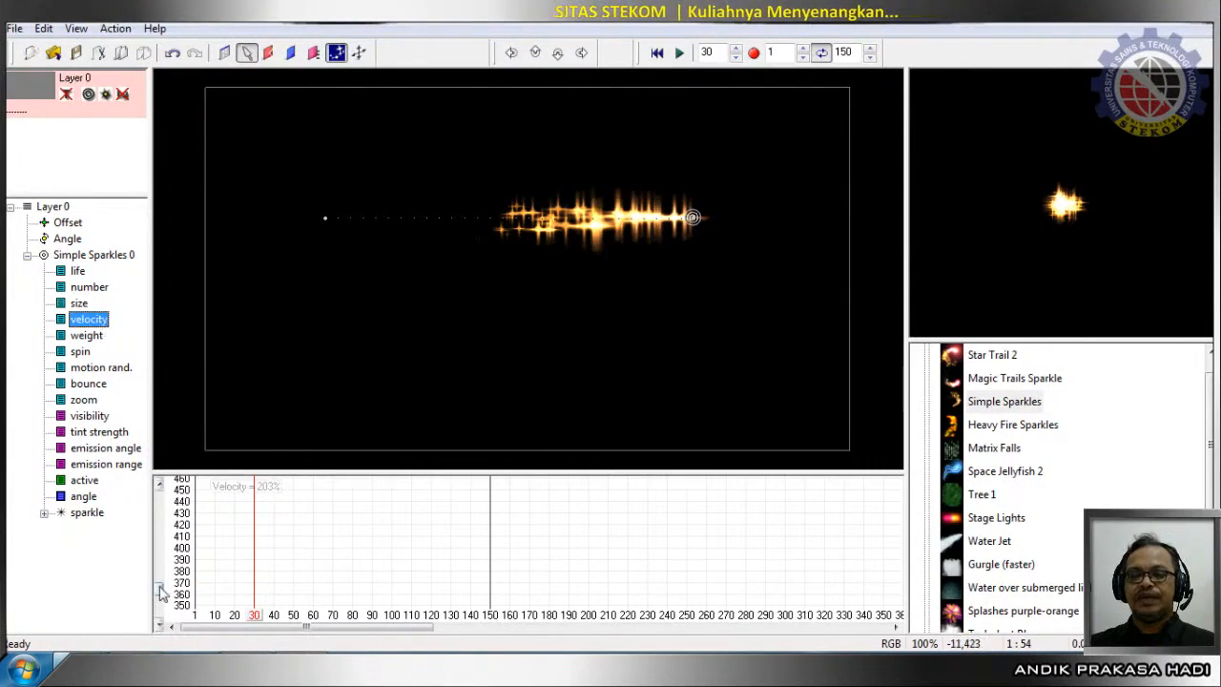
mouse_move(160, 590)
left_mouse_down()
mouse_move(160, 568)
mouse_move(164, 604)
left_mouse_up()
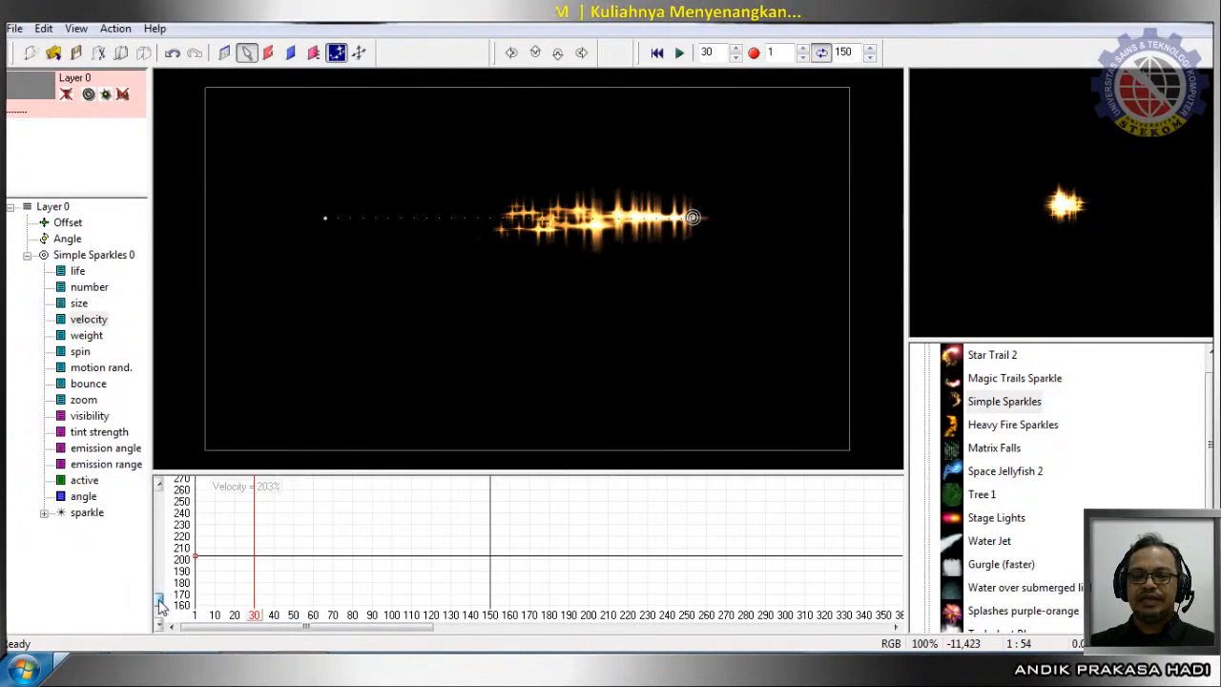
mouse_move(159, 606)
left_mouse_down()
mouse_move(162, 594)
mouse_move(165, 618)
left_mouse_up()
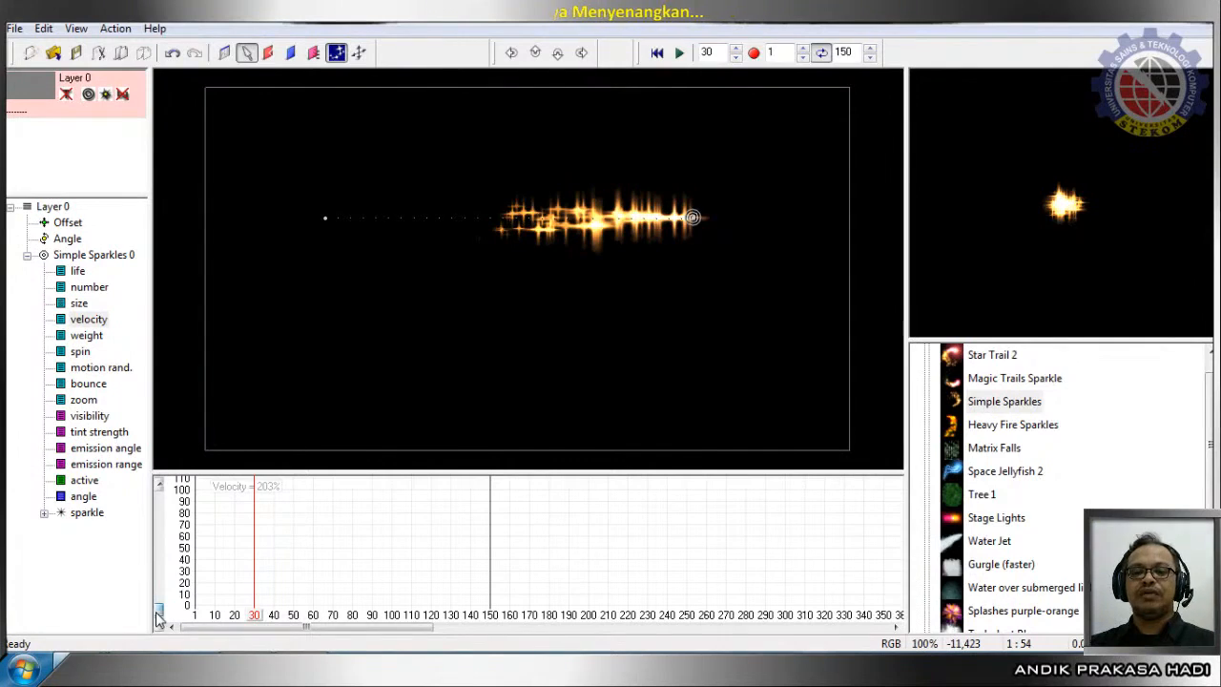
scroll(158, 618, "up", 4)
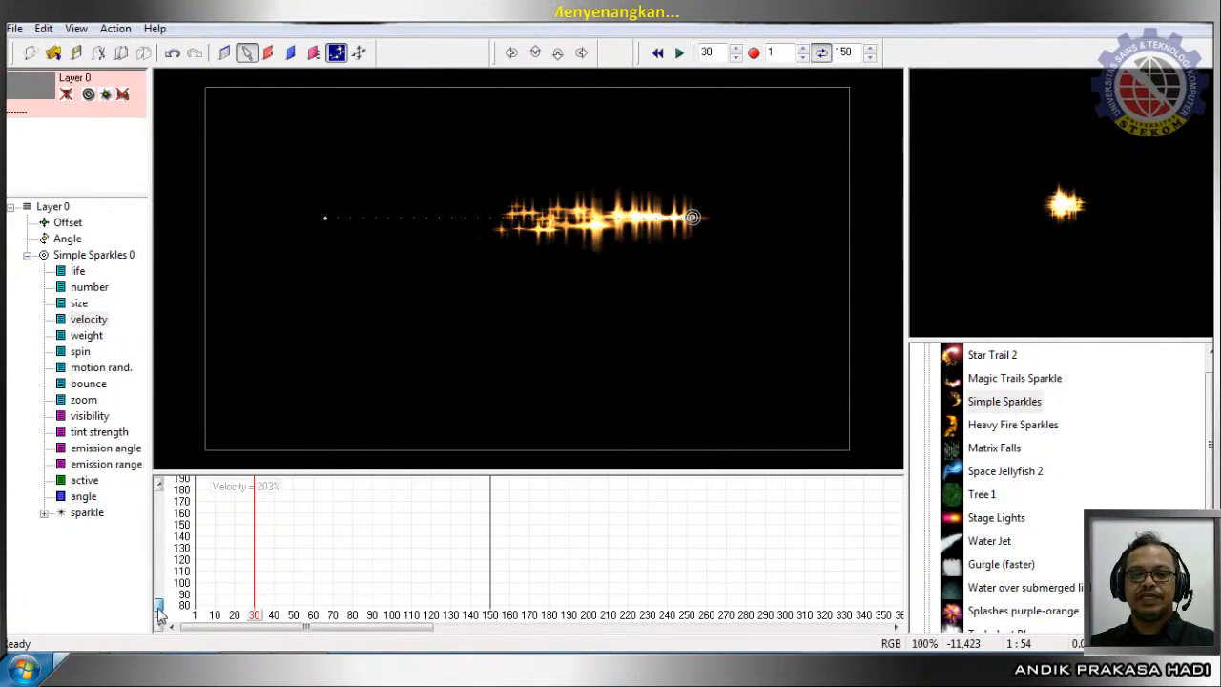
scroll(158, 610, "up", 3)
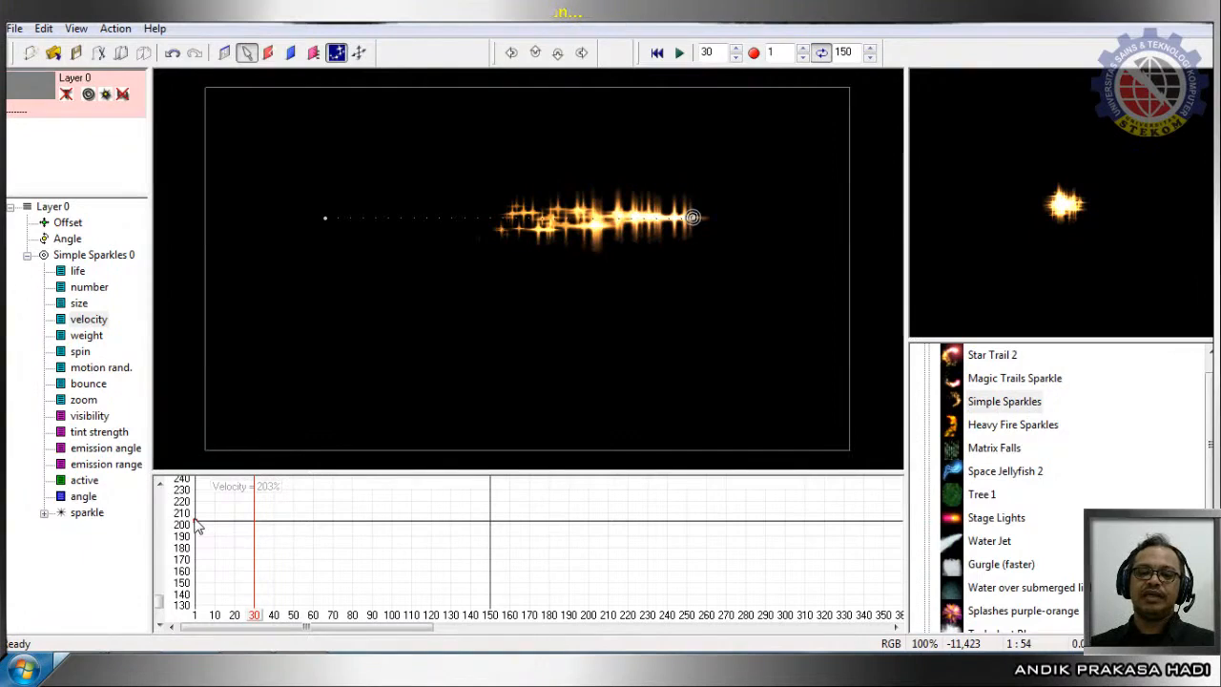
left_click_drag(193, 516, 322, 513)
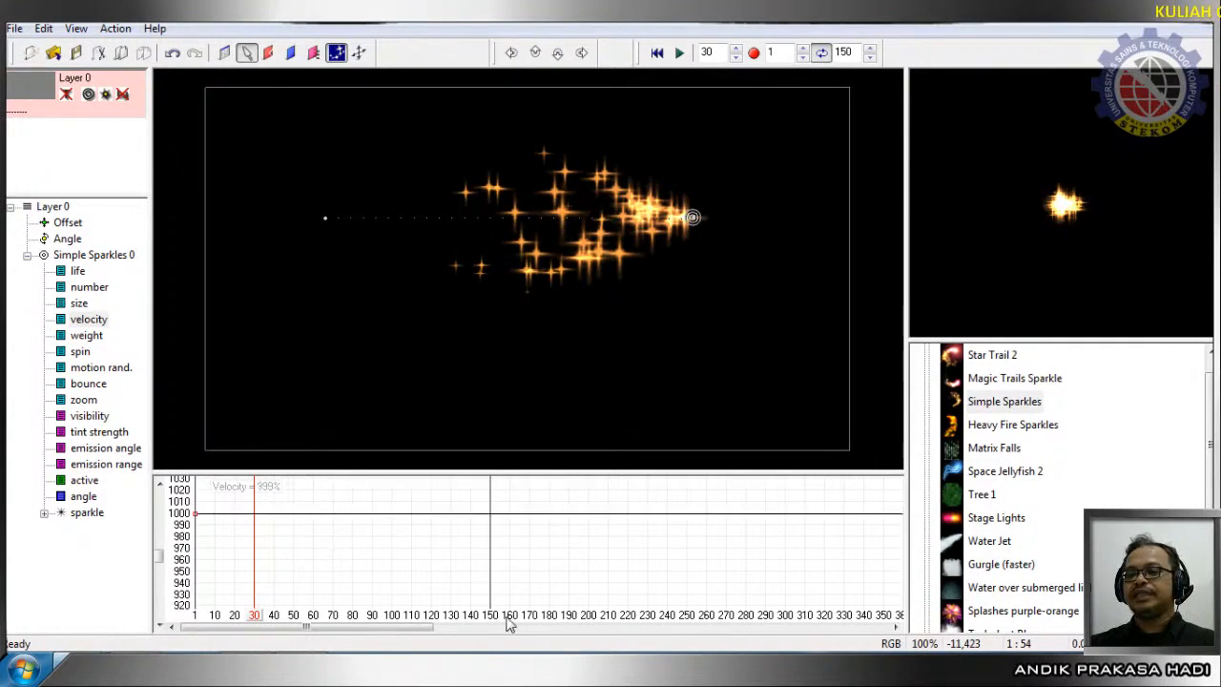
mouse_move(265, 618)
left_mouse_down()
mouse_move(194, 620)
mouse_move(206, 645)
mouse_move(308, 651)
mouse_move(248, 652)
left_mouse_up()
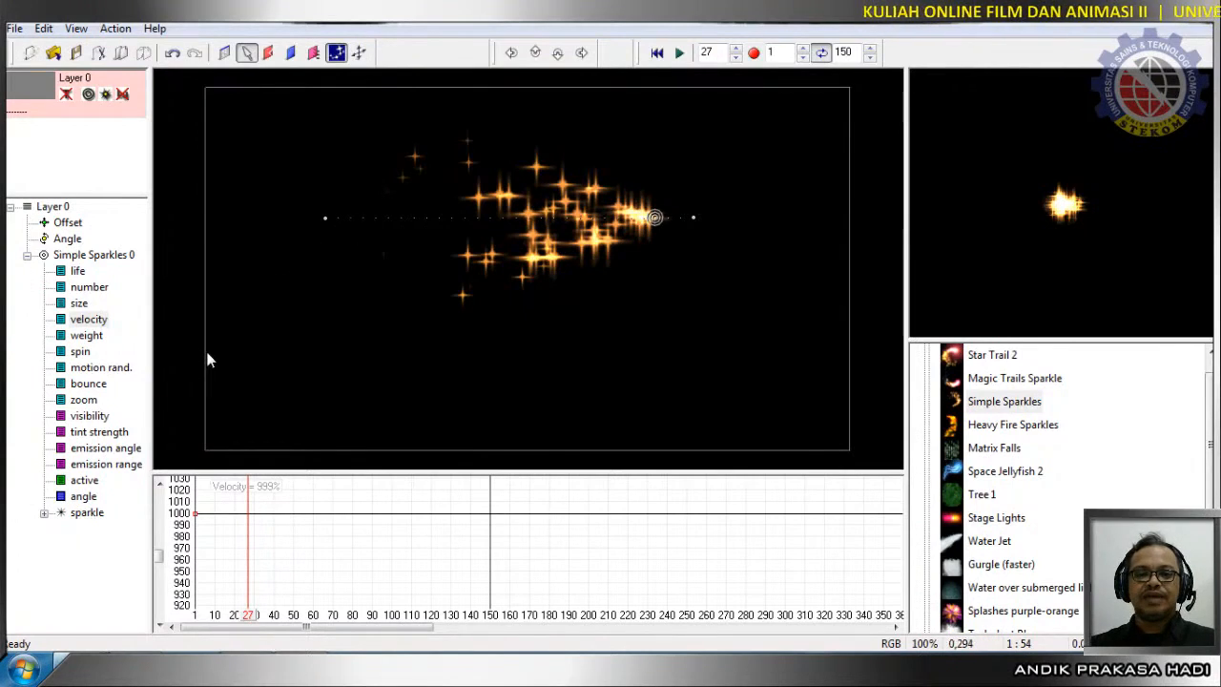
Set the Simple Sparkles emitter's spin to about 62% by lowering its keyframe at frame 1.
left_click(80, 352)
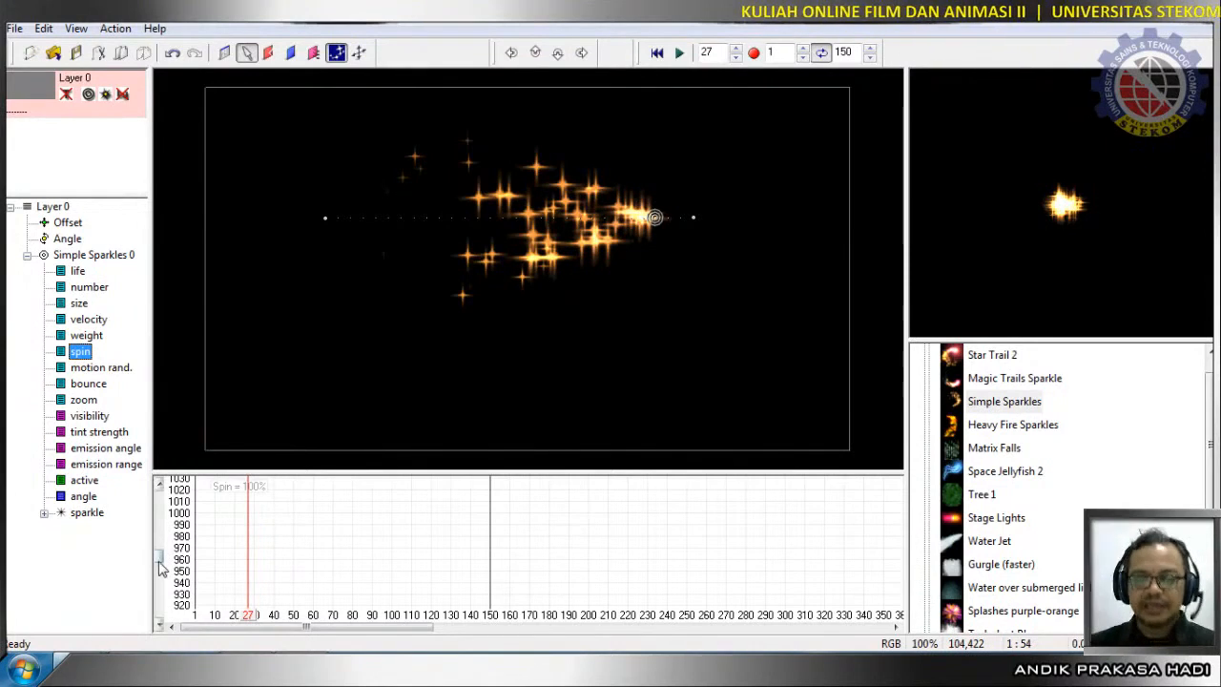
left_click_drag(162, 567, 169, 618)
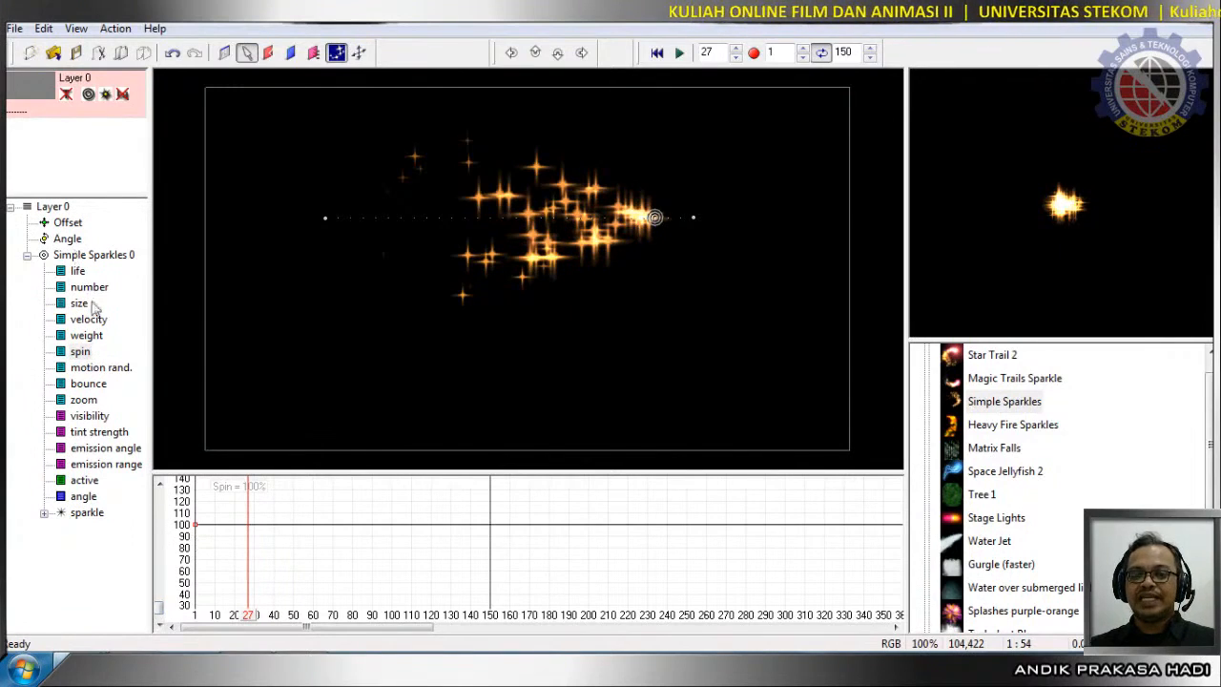
left_click_drag(197, 528, 213, 571)
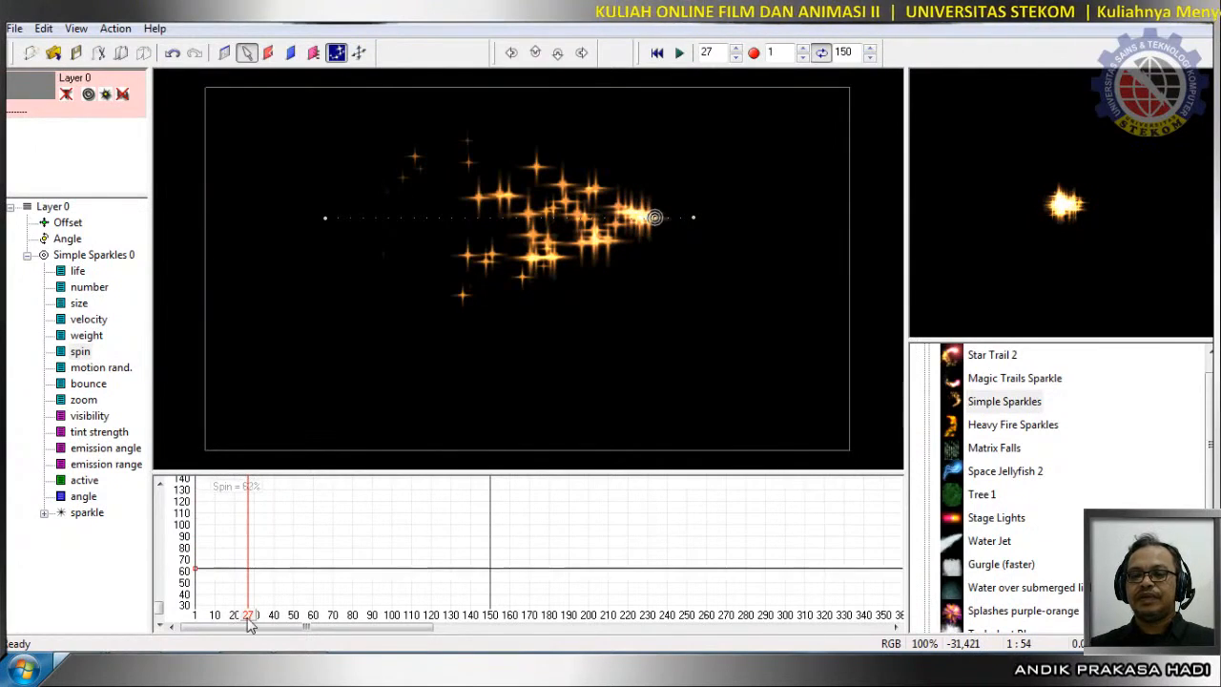
Check the sparkles at frame 29 and look through the properties of the Simple Sparkles emitter's sparkle particle.
mouse_move(250, 620)
left_mouse_down()
mouse_move(221, 620)
mouse_move(254, 640)
left_mouse_up()
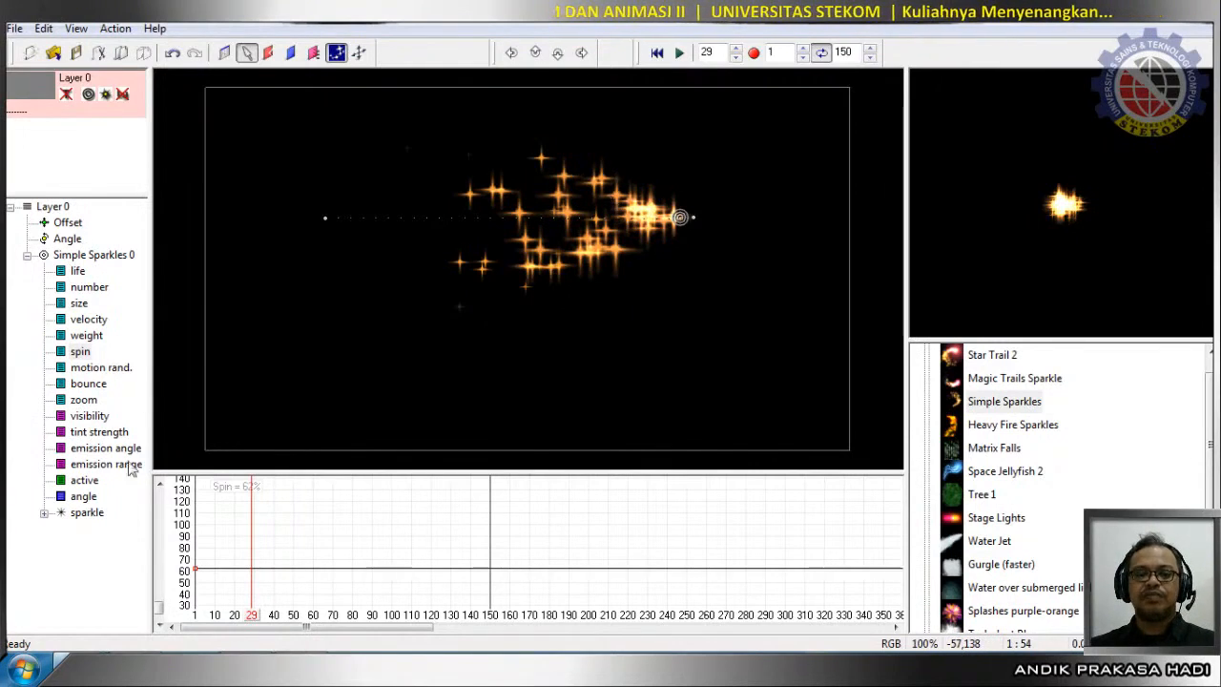
left_click(44, 513)
scroll(95, 358, "up", 3)
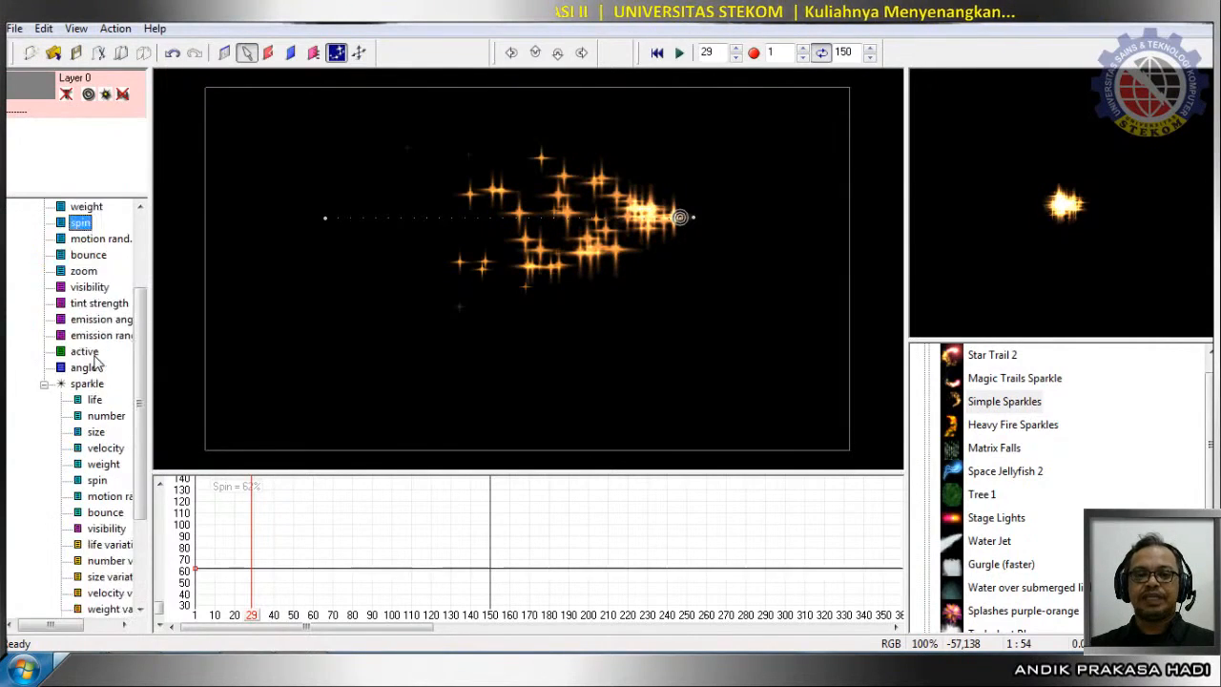
scroll(96, 360, "up", 3)
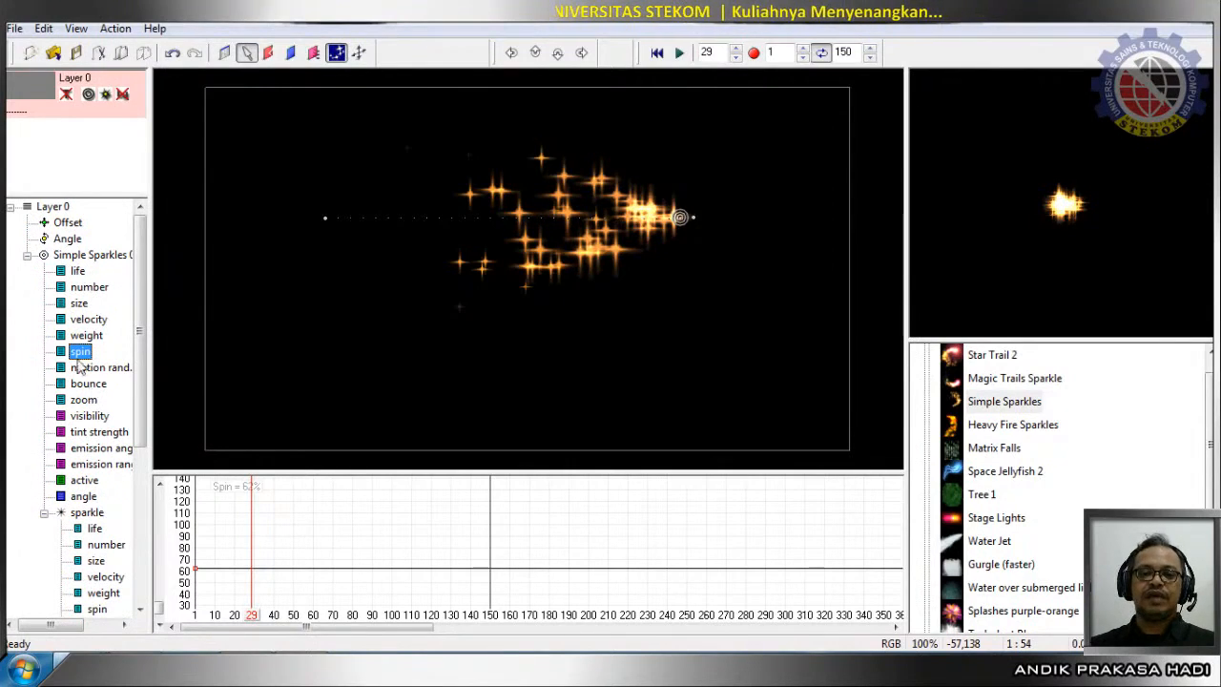
scroll(80, 372, "down", 4)
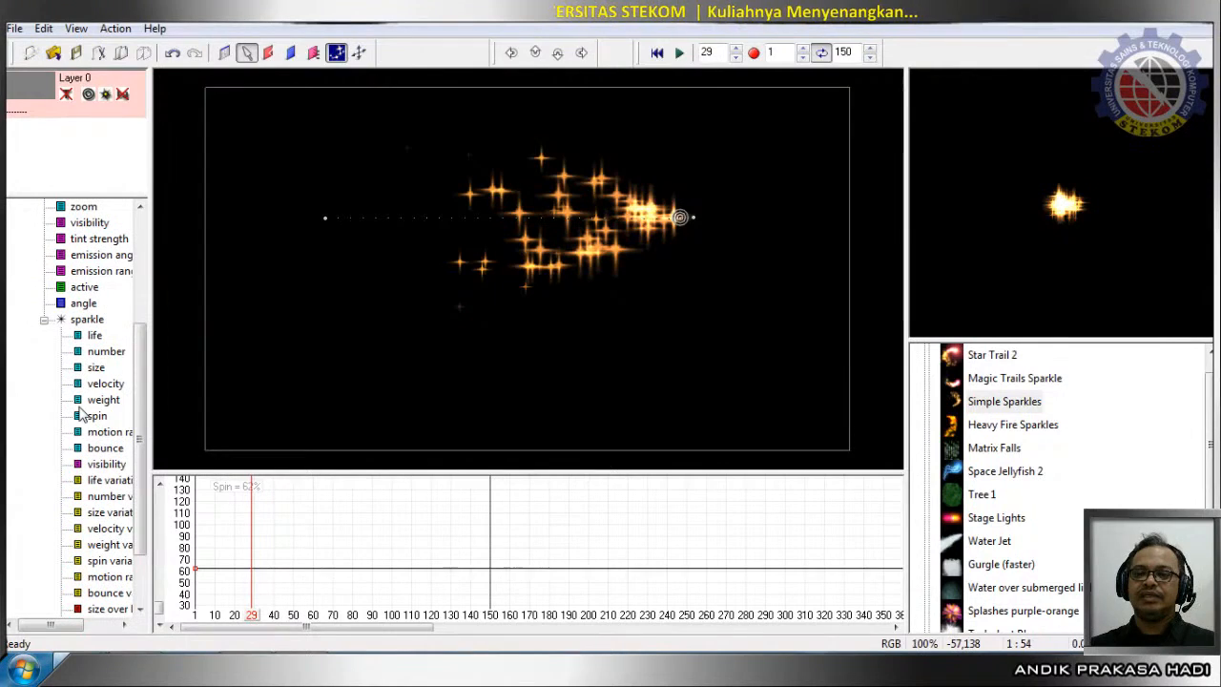
left_click(45, 320)
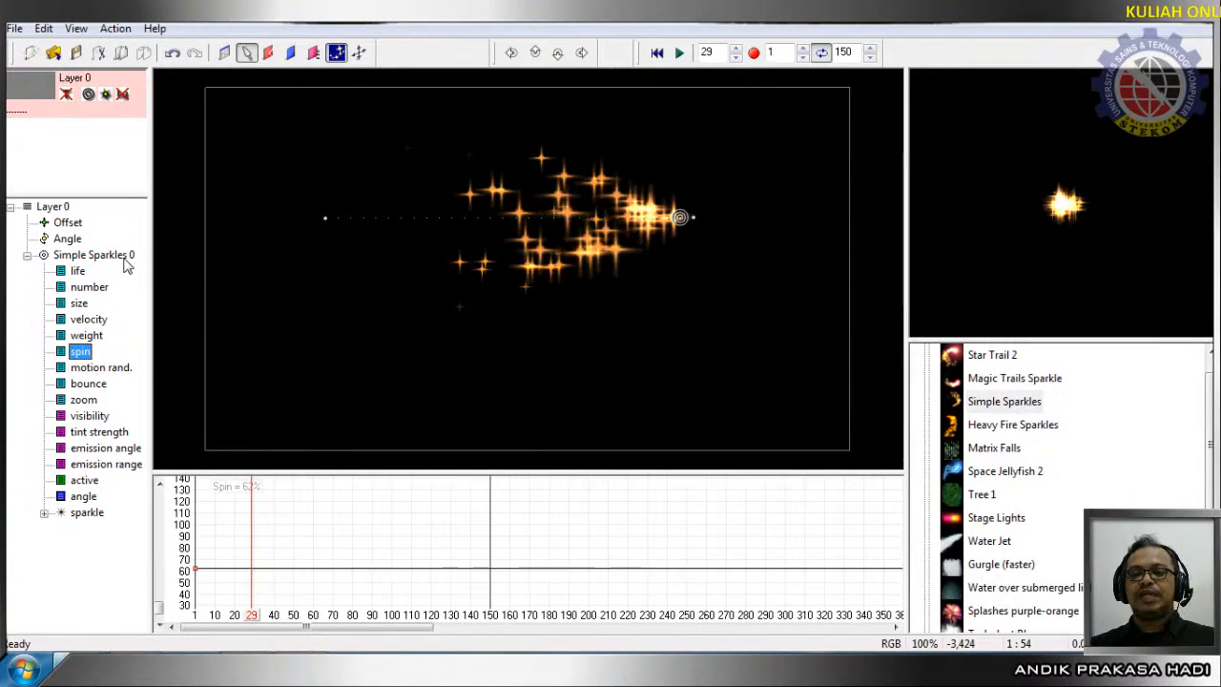
Set the sparkle particle's own spin to 45 from frame 1 and check the rotated stars up to frame 49.
left_click(44, 513)
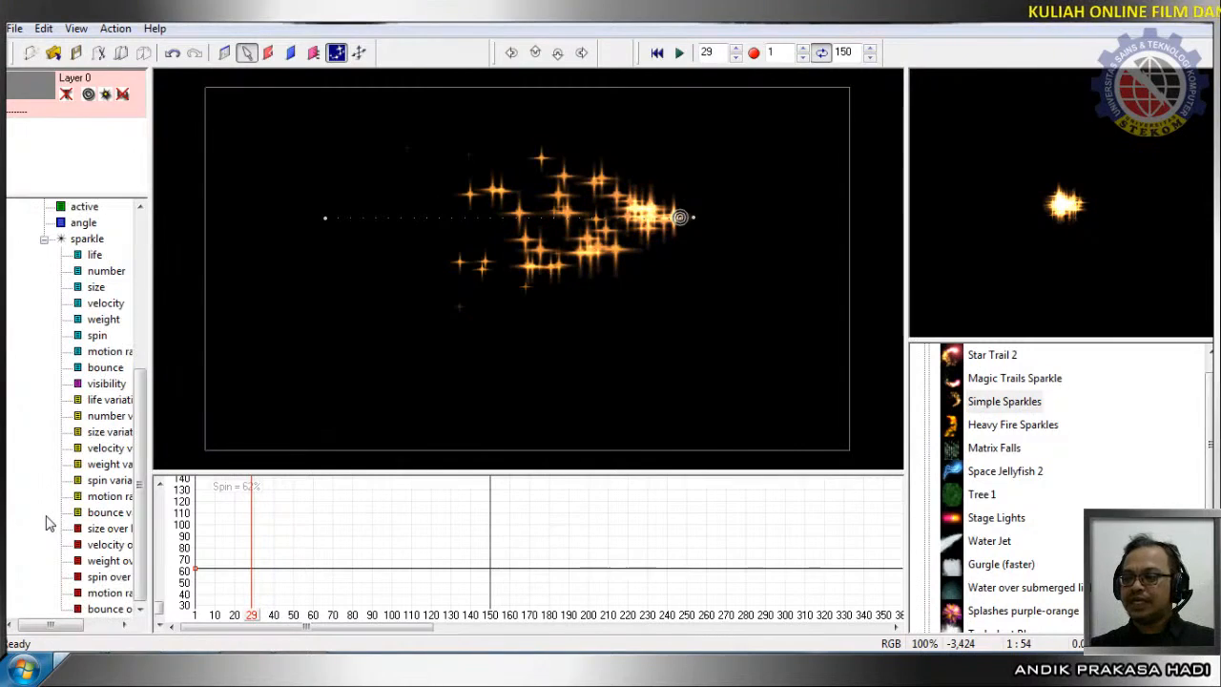
left_click(103, 338)
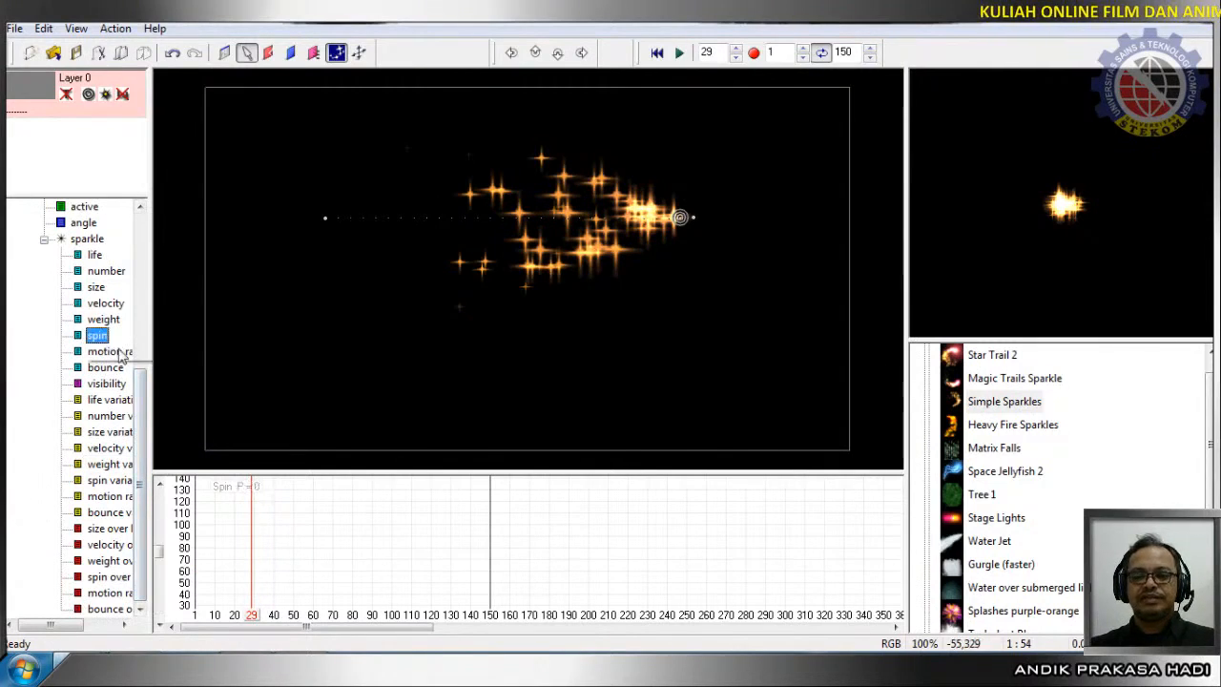
left_click_drag(160, 550, 162, 555)
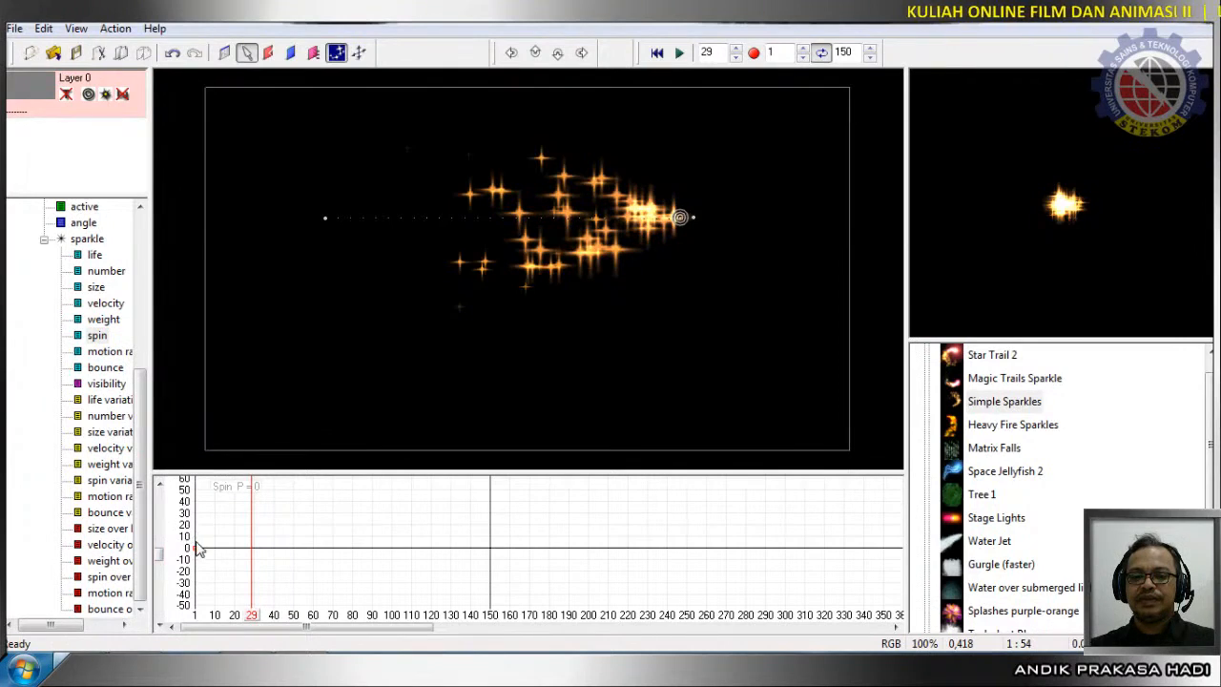
left_click_drag(192, 546, 195, 494)
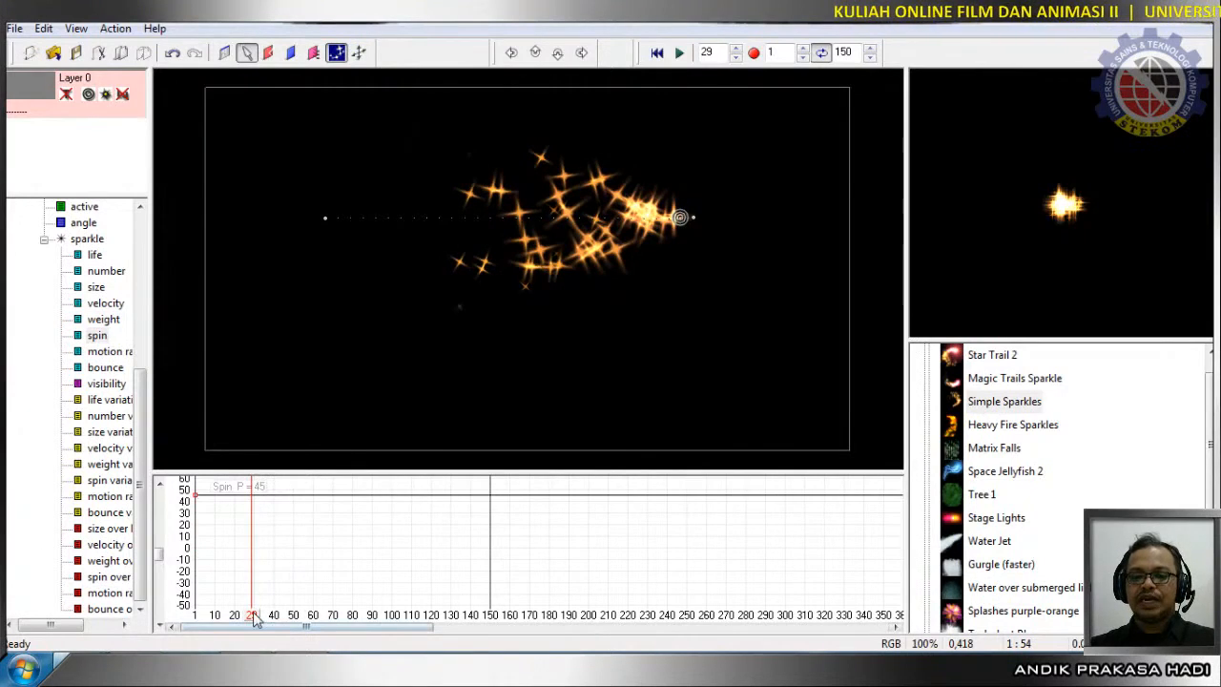
mouse_move(254, 618)
left_mouse_down()
mouse_move(222, 616)
mouse_move(258, 642)
mouse_move(295, 646)
left_mouse_up()
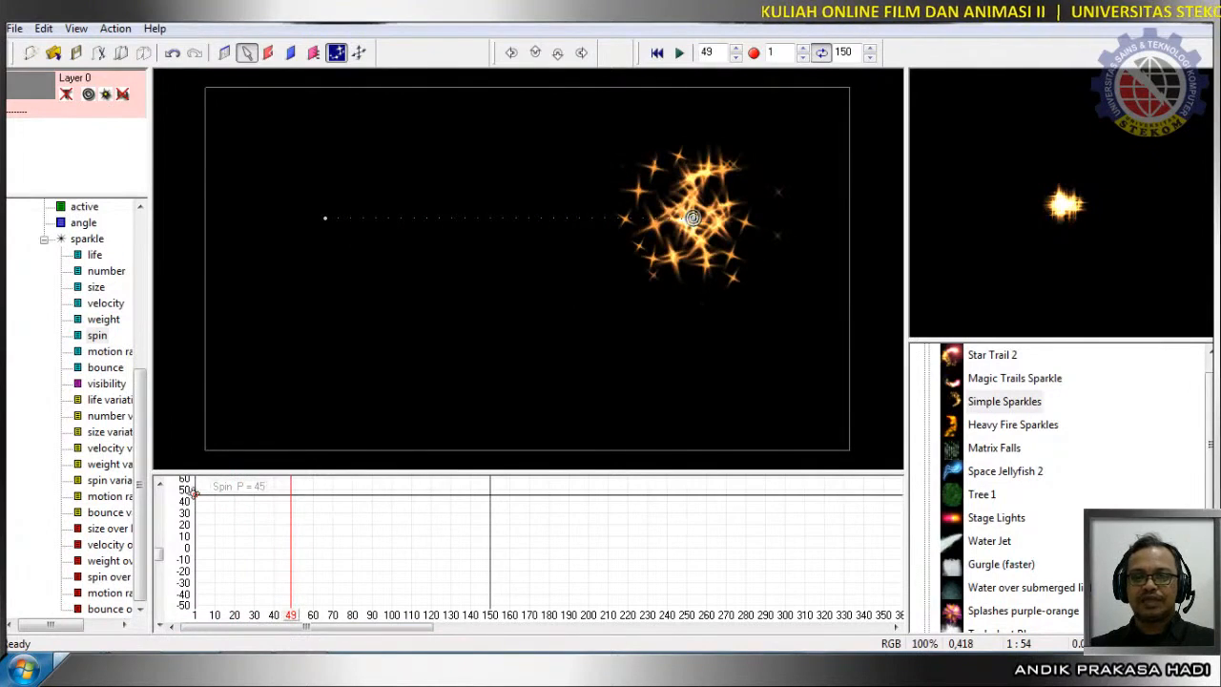
Lower the sparkle particle's spin to about 18 and check the effect between frames 33 and 55.
left_click_drag(193, 491, 211, 526)
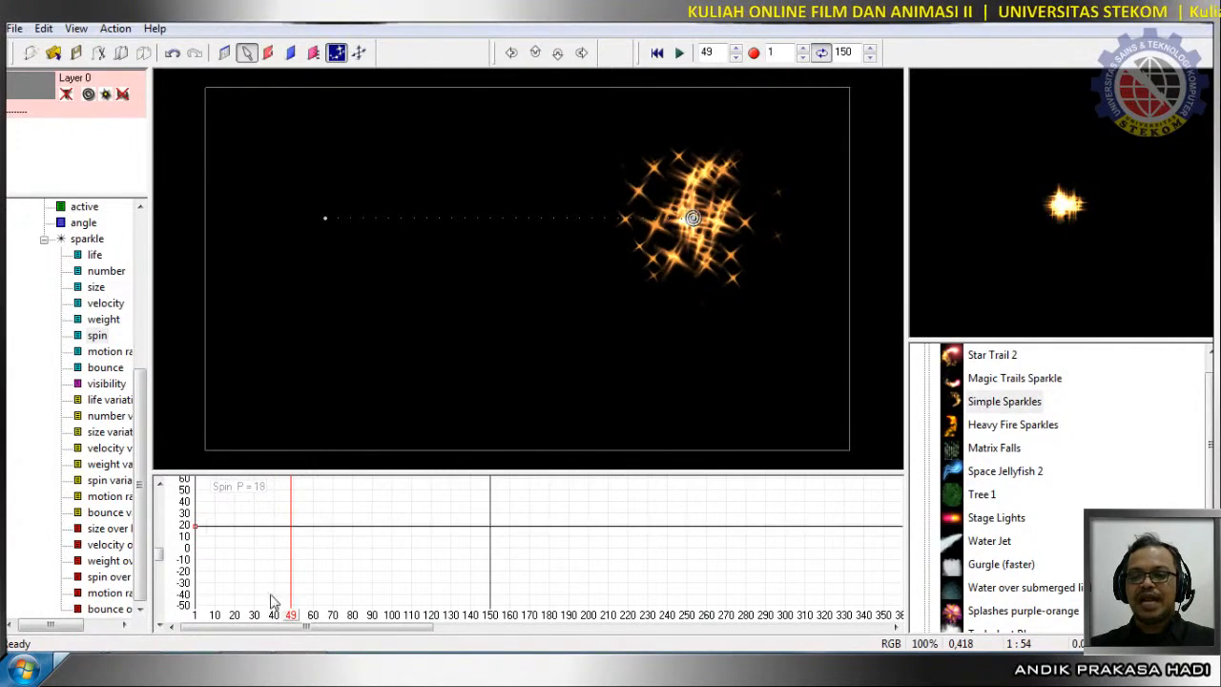
mouse_move(297, 622)
left_mouse_down()
mouse_move(205, 624)
mouse_move(305, 647)
left_mouse_up()
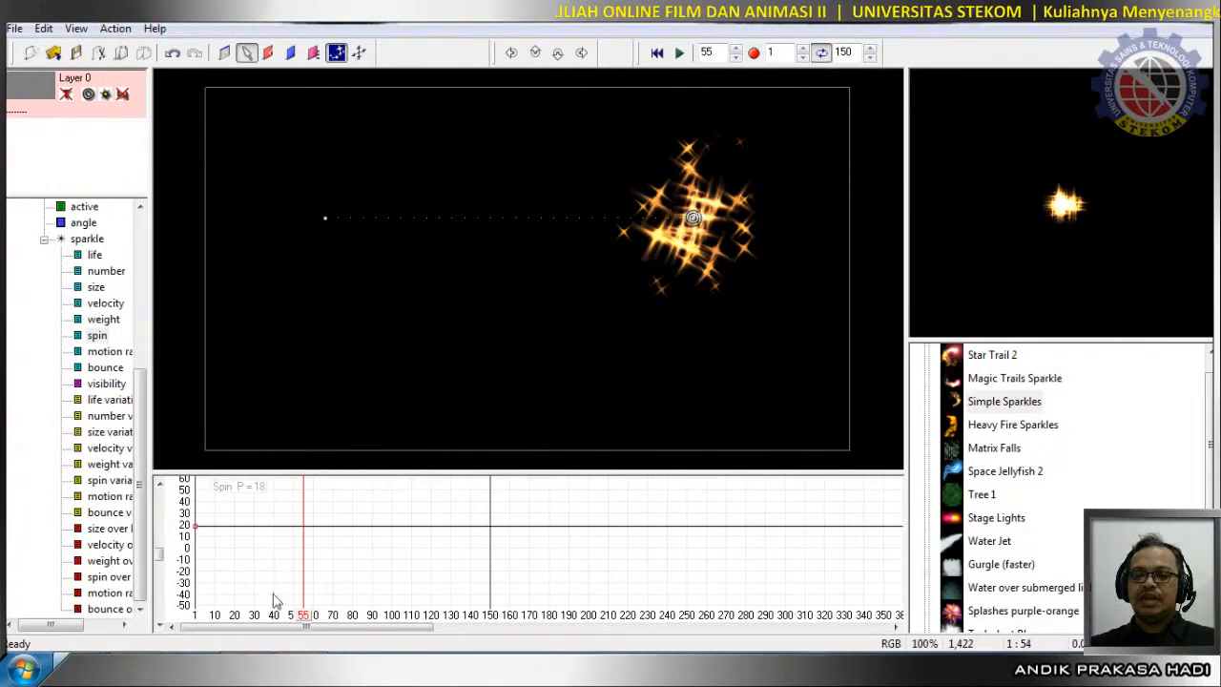
mouse_move(304, 622)
left_mouse_down()
mouse_move(211, 620)
mouse_move(260, 619)
left_mouse_up()
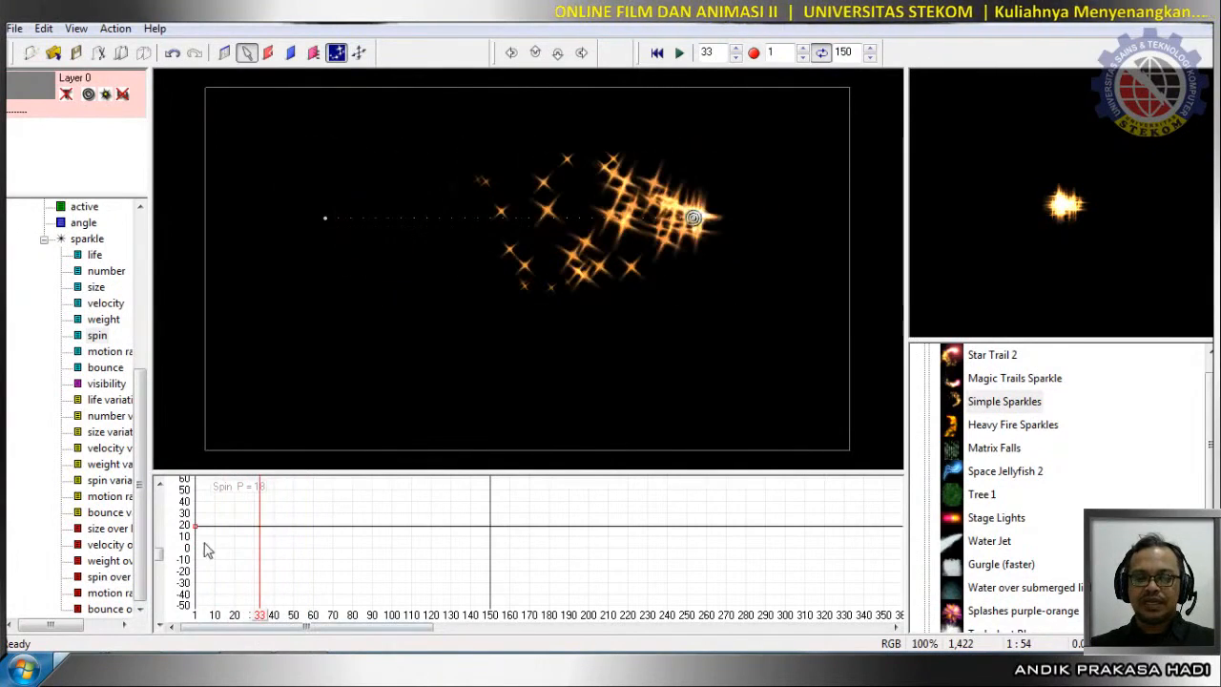
Animate the sparkle particle's spin from -2 at frame 1 to 44 at frame 30 and check the rotation up to about frame 42.
left_click_drag(196, 526, 197, 549)
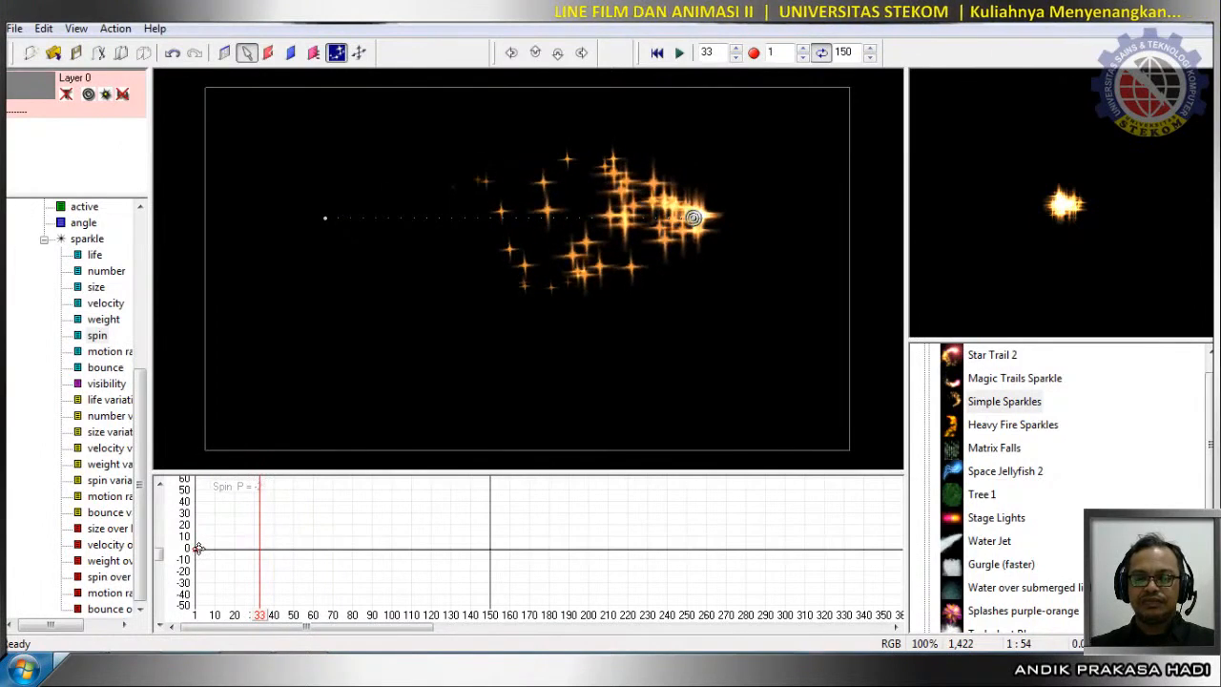
left_click(252, 622)
mouse_move(252, 626)
left_mouse_down()
mouse_move(267, 629)
mouse_move(253, 625)
left_mouse_up()
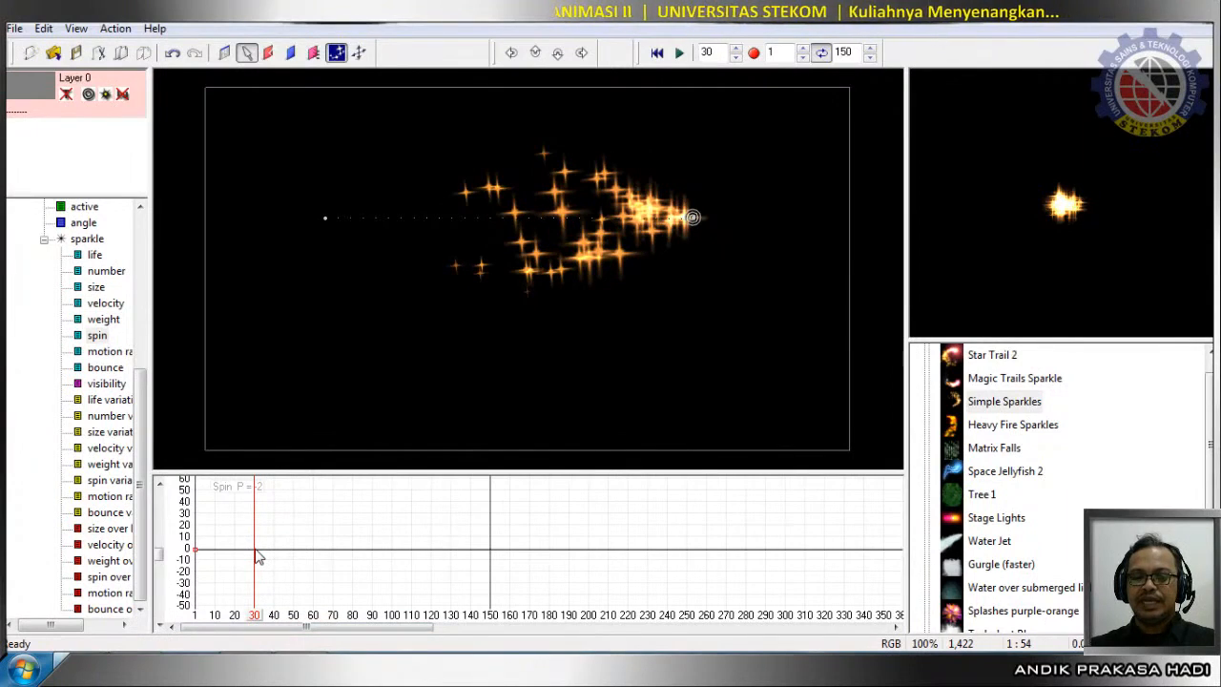
left_click_drag(253, 549, 253, 495)
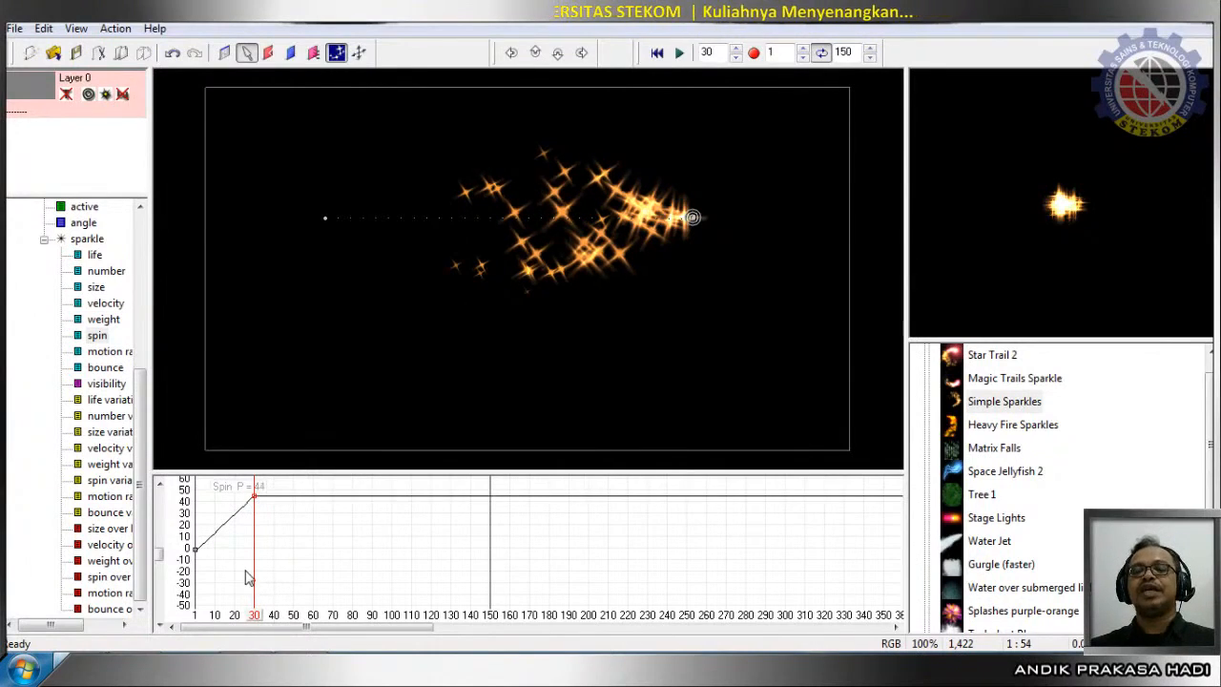
left_click_drag(255, 621, 271, 650)
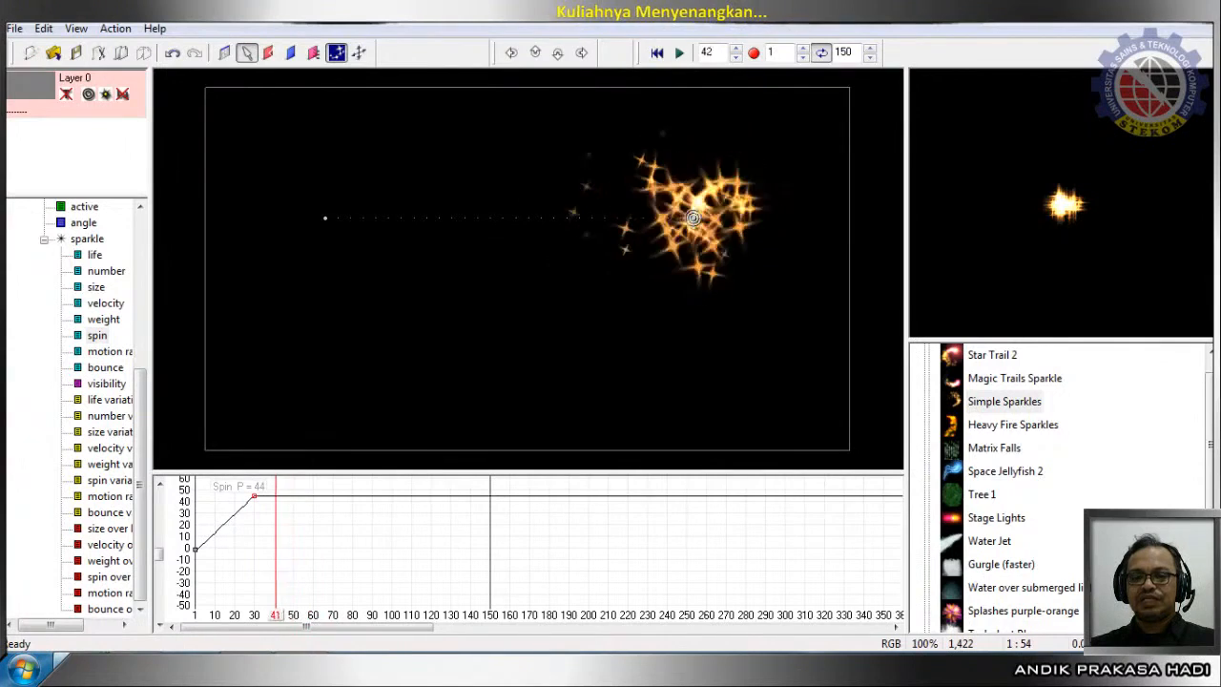
Reset the sparkle particle's spin graph, set a constant spin of 44 from frame 1 and check it up to frame 61.
right_click(253, 498)
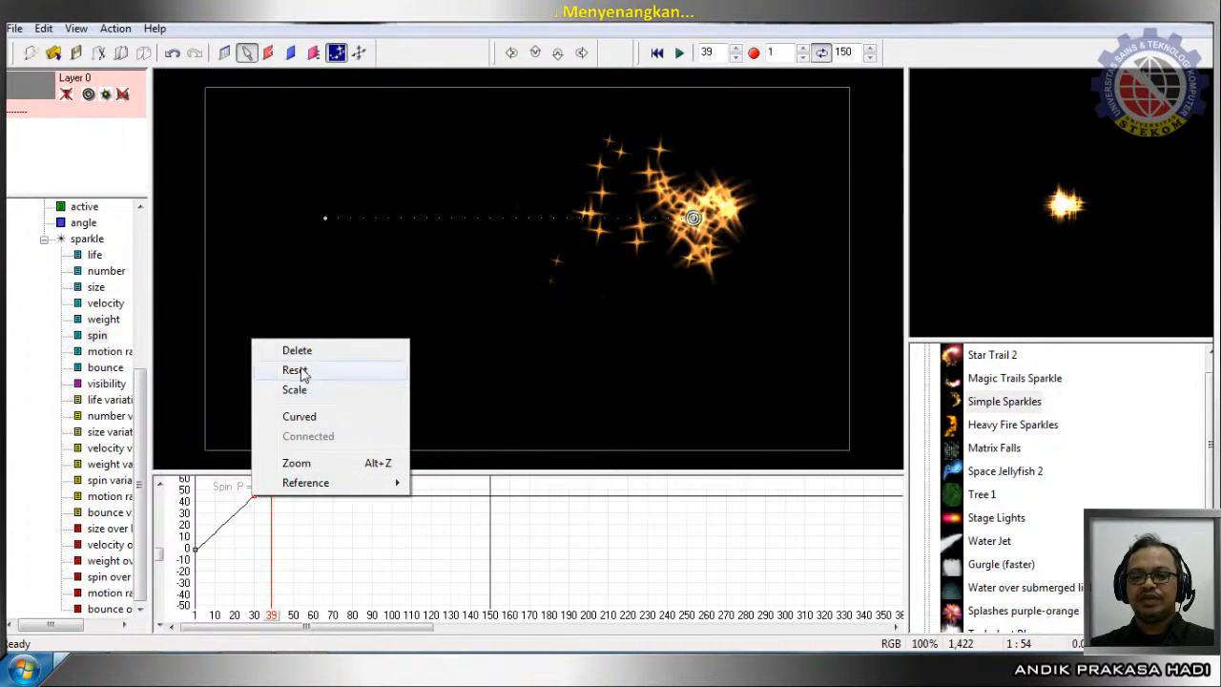
left_click(296, 370)
left_click_drag(198, 551, 197, 494)
left_click_drag(274, 620, 314, 650)
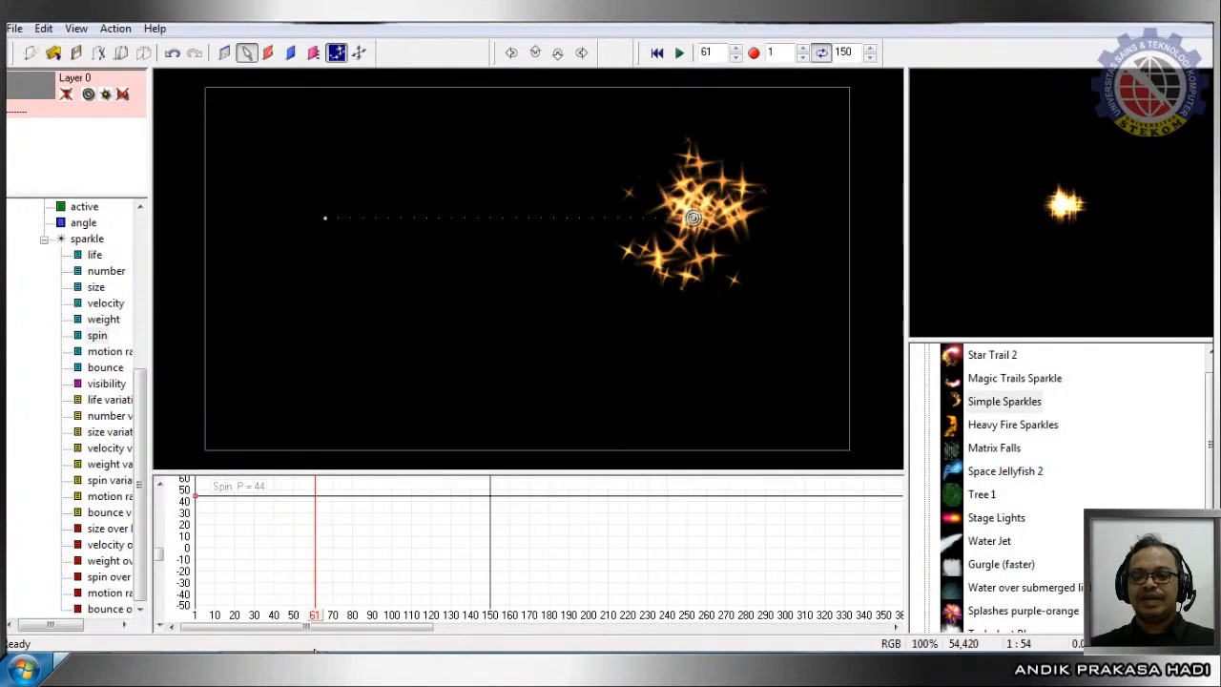
Raise the sparkle particle's spin to 120 at frame 1 and preview the animation from the first frame.
scroll(252, 580, "up", 5)
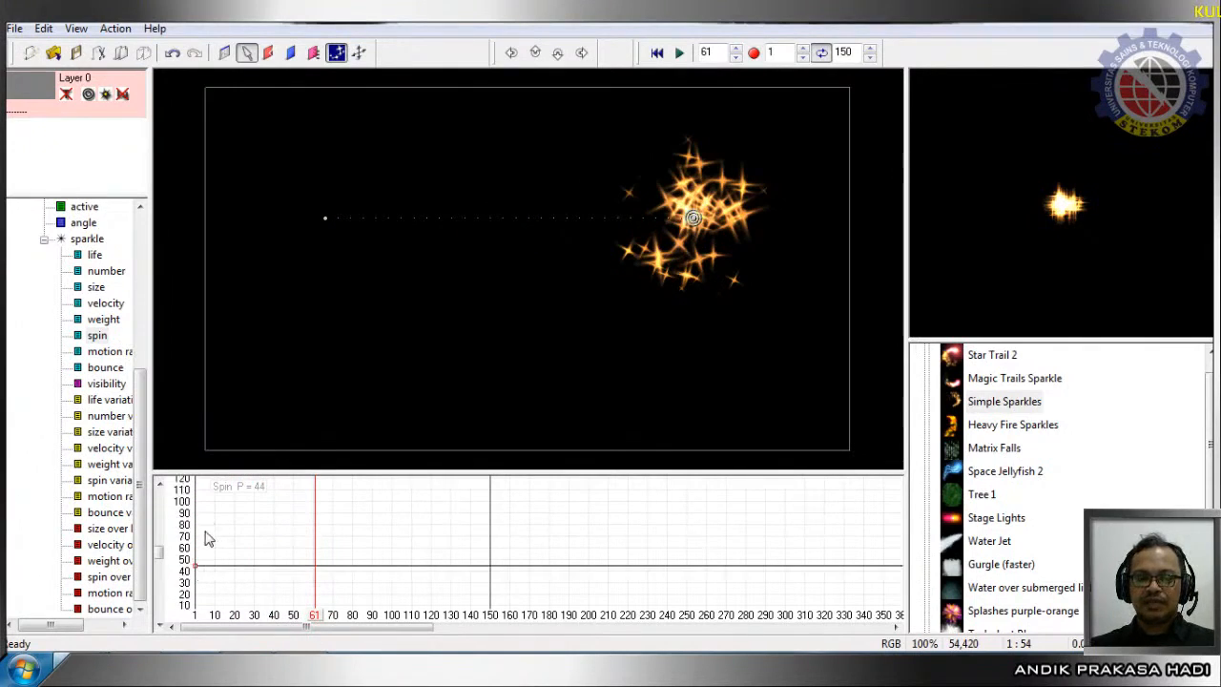
left_click_drag(197, 566, 219, 526)
left_click_drag(220, 529, 219, 523)
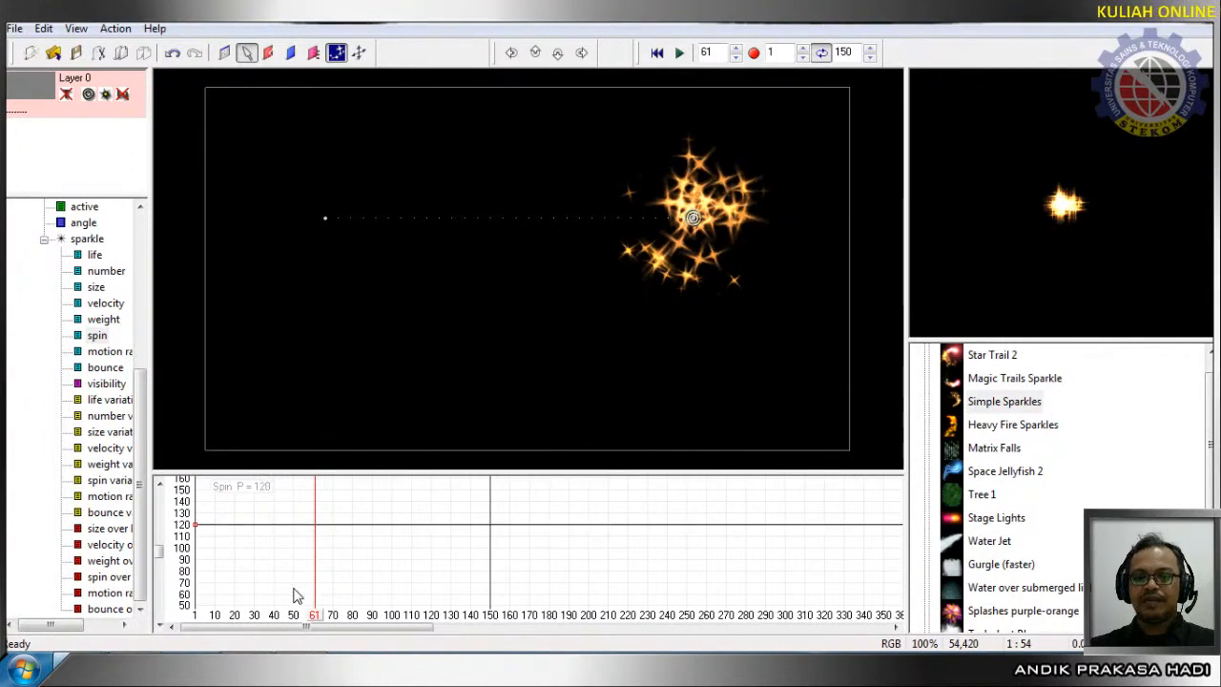
left_click(197, 617)
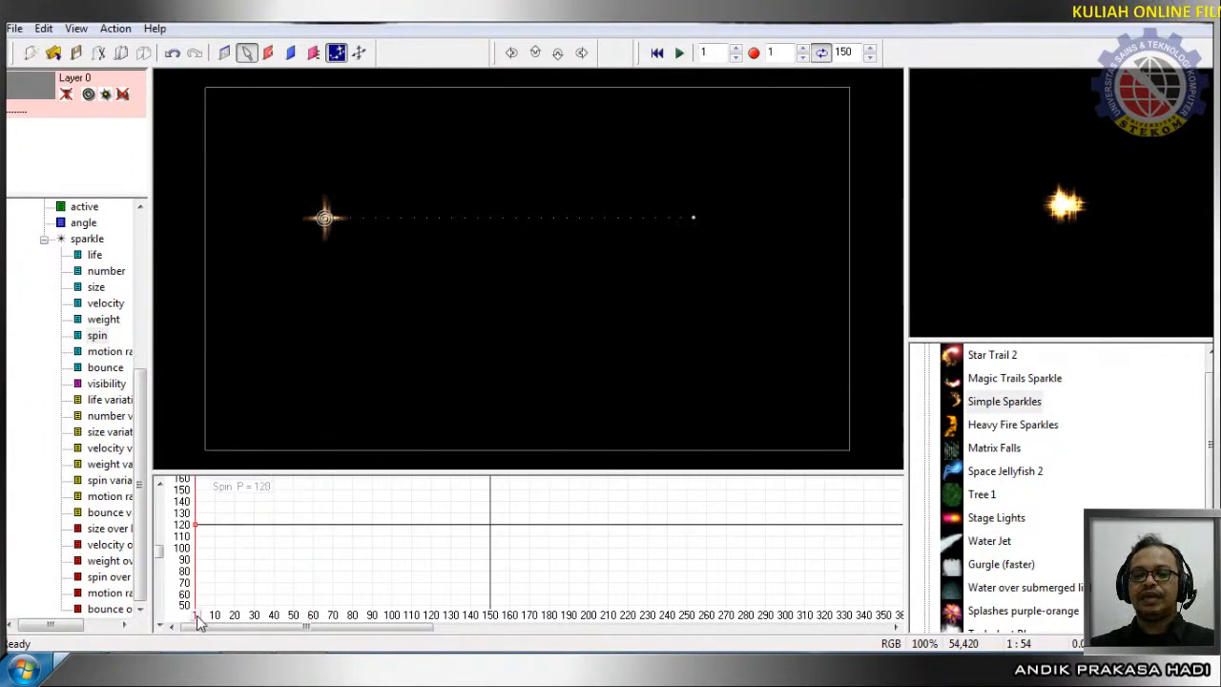
mouse_move(199, 620)
left_mouse_down()
mouse_move(267, 646)
mouse_move(196, 619)
left_mouse_up()
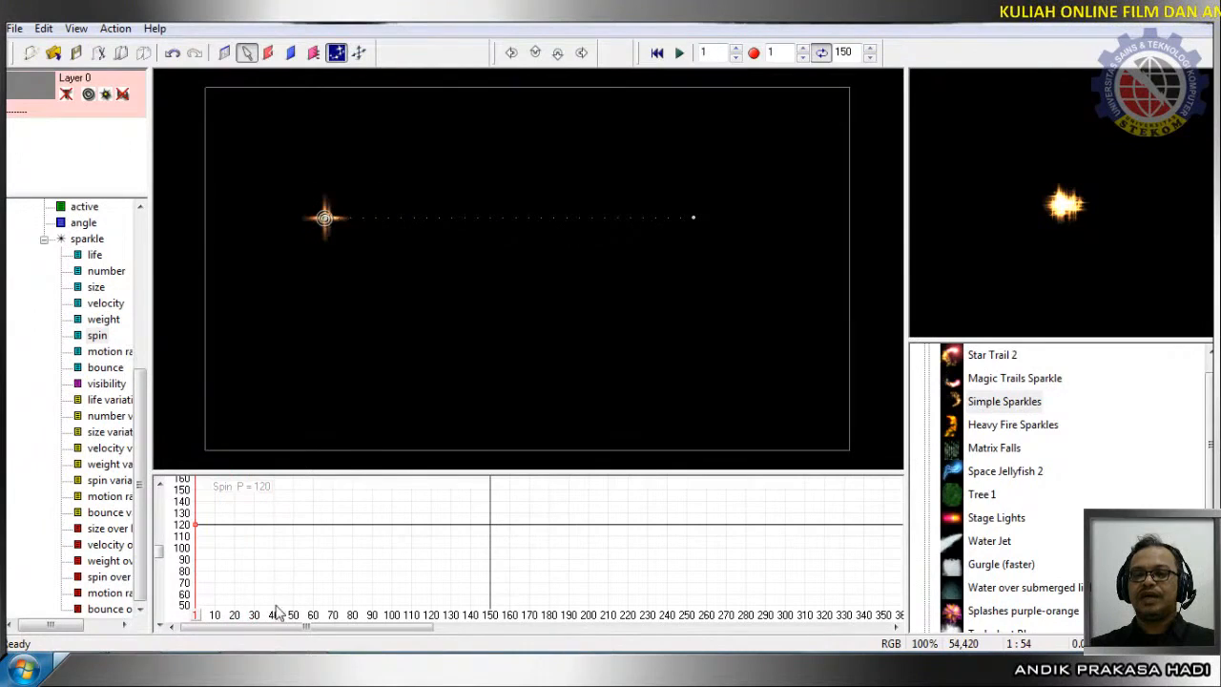
left_click(680, 53)
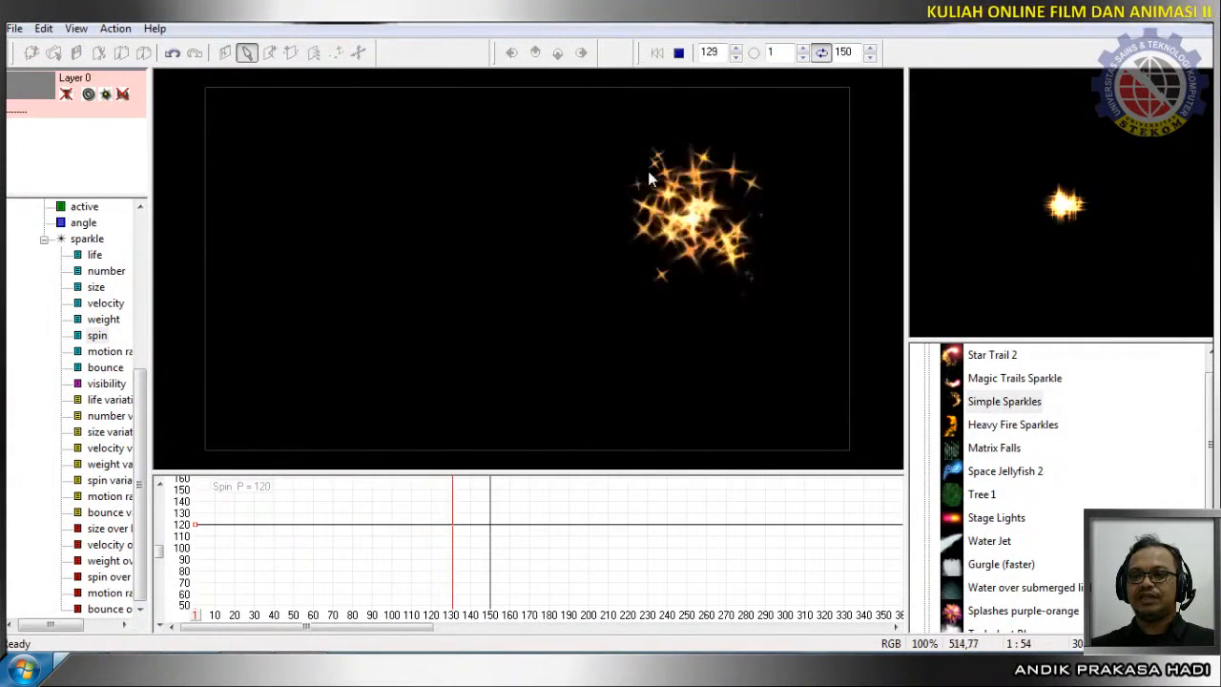
left_click(679, 53)
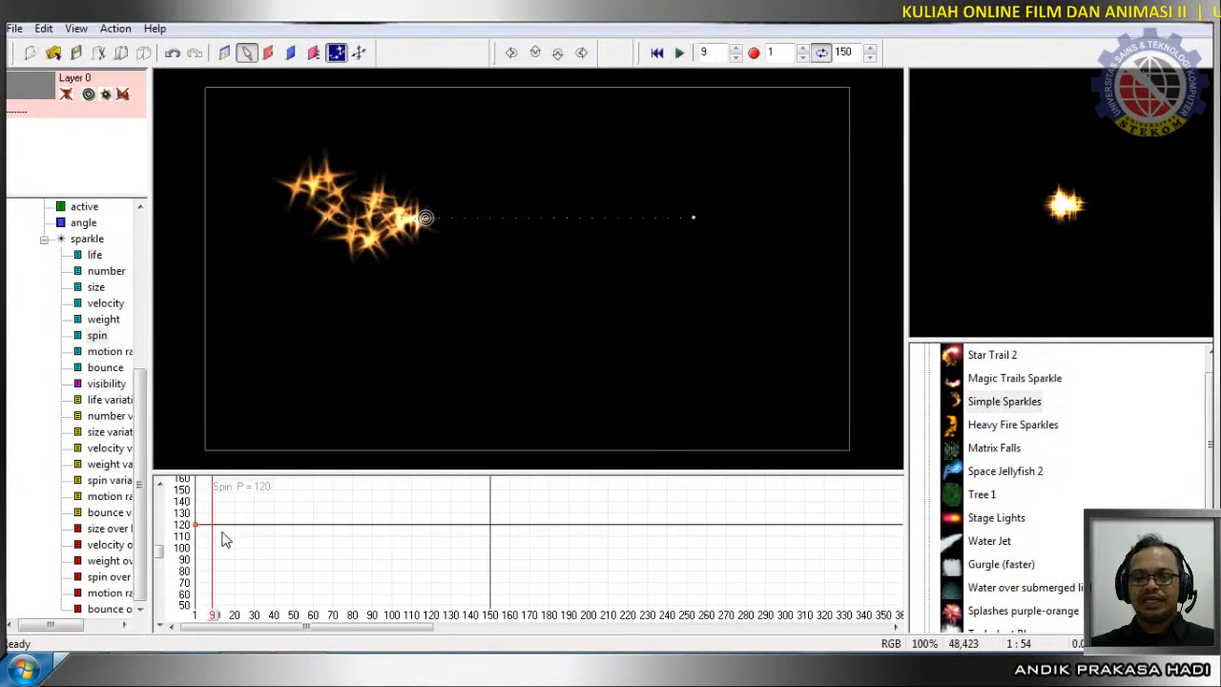
Lower the sparkle particle's spin to 30, preview the animation and check the stars at frame 47.
left_click_drag(201, 525, 236, 557)
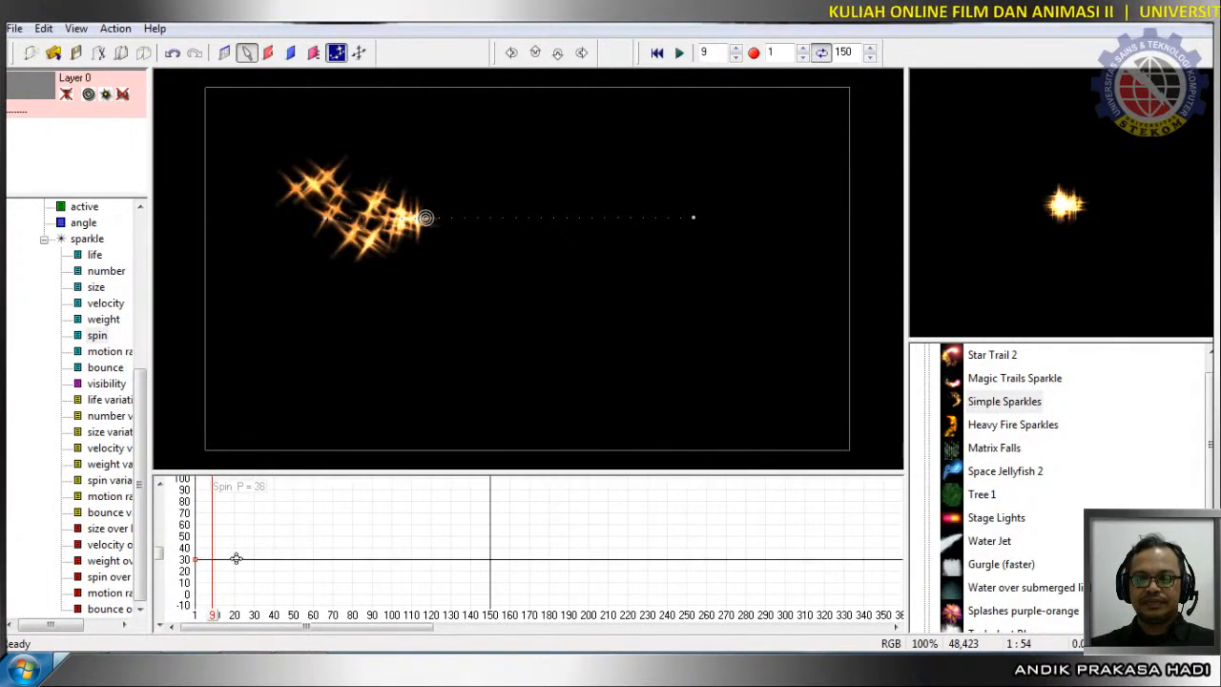
left_click(680, 53)
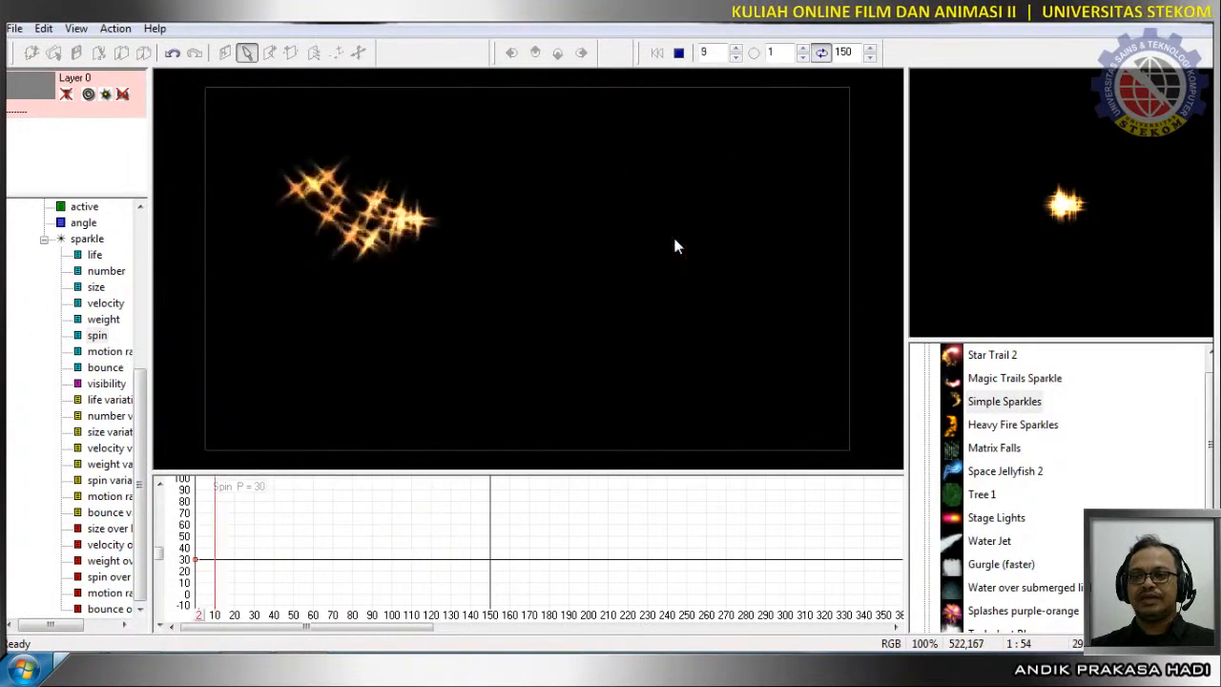
left_click(676, 52)
left_click_drag(363, 613, 287, 655)
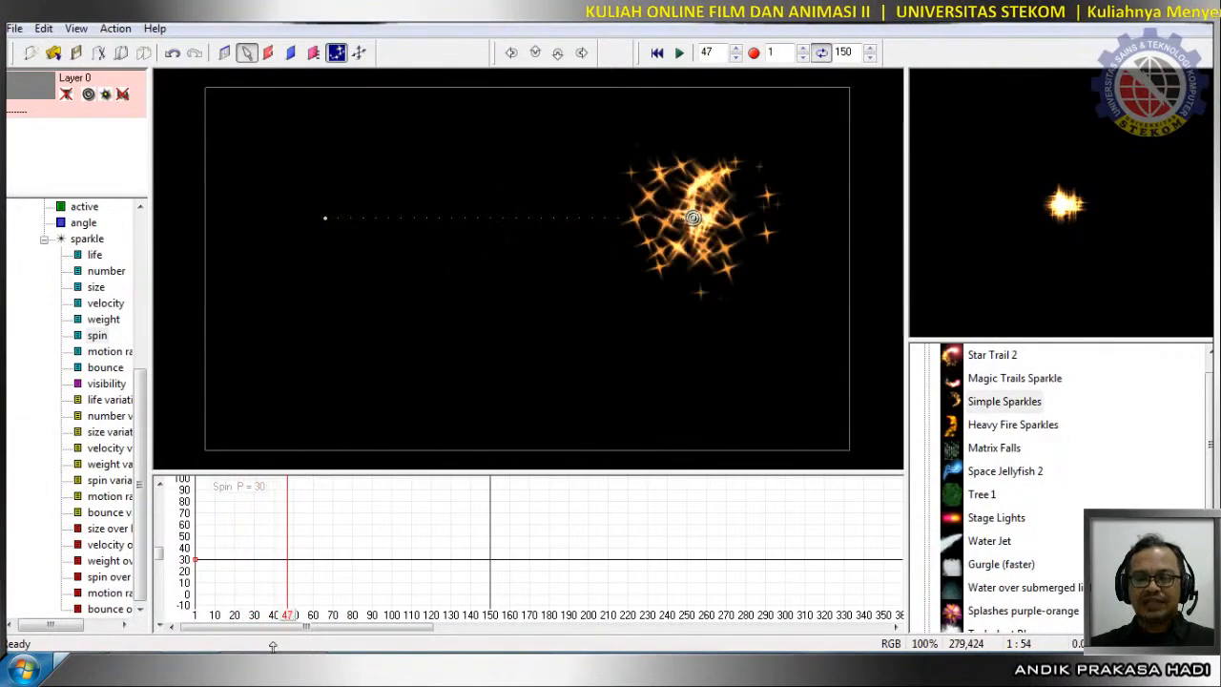
Set the sparkle particle's spin to about 59 and collapse its property list.
left_click_drag(195, 559, 188, 523)
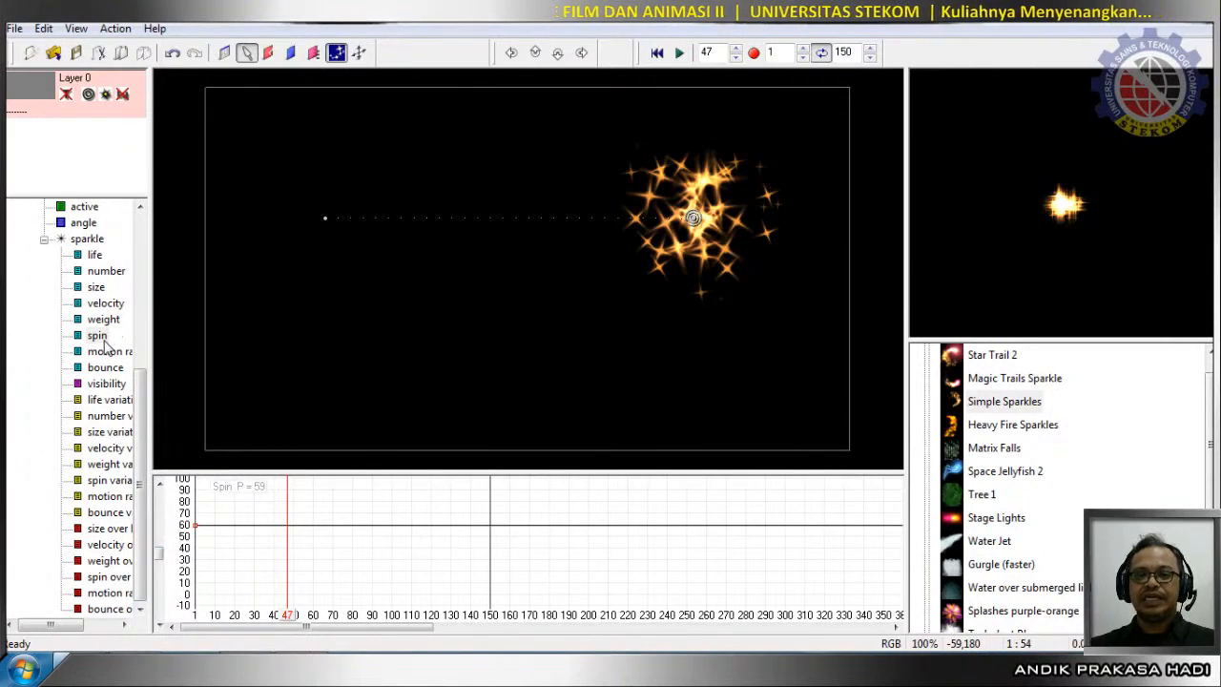
left_click_drag(141, 381, 154, 254)
left_click(44, 480)
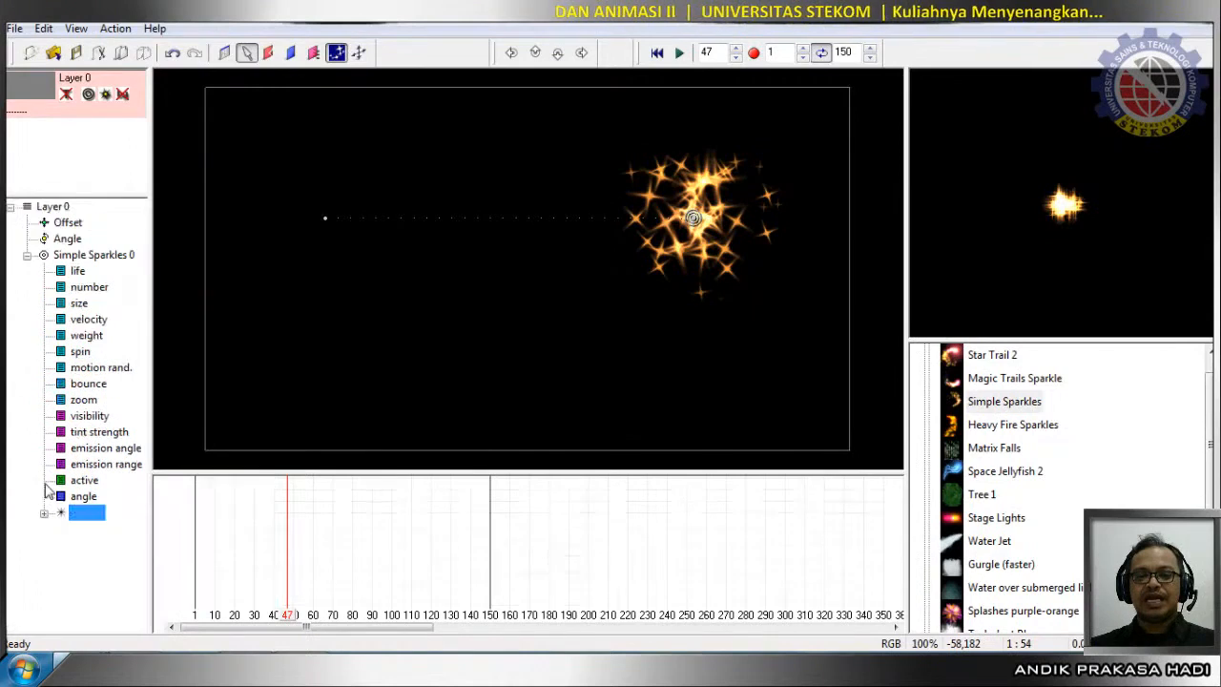
Raise the Simple Sparkles emitter's number to about 441% at its frame 1 keyframe.
left_click(90, 287)
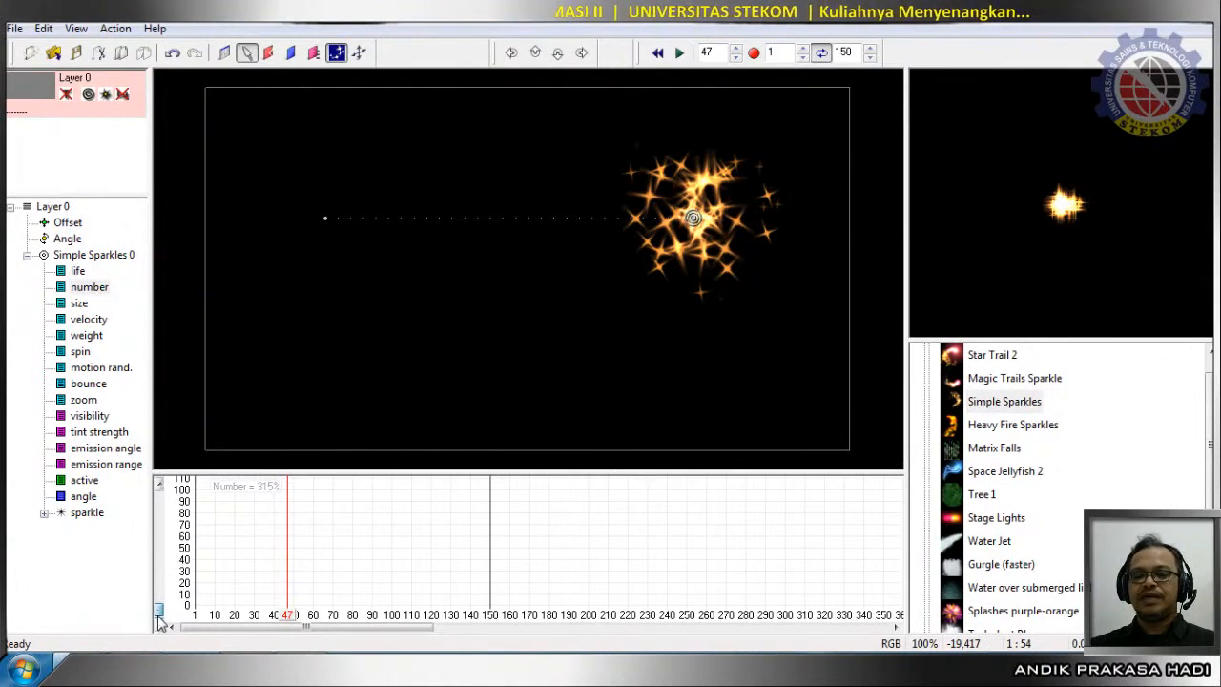
left_click_drag(159, 617, 161, 595)
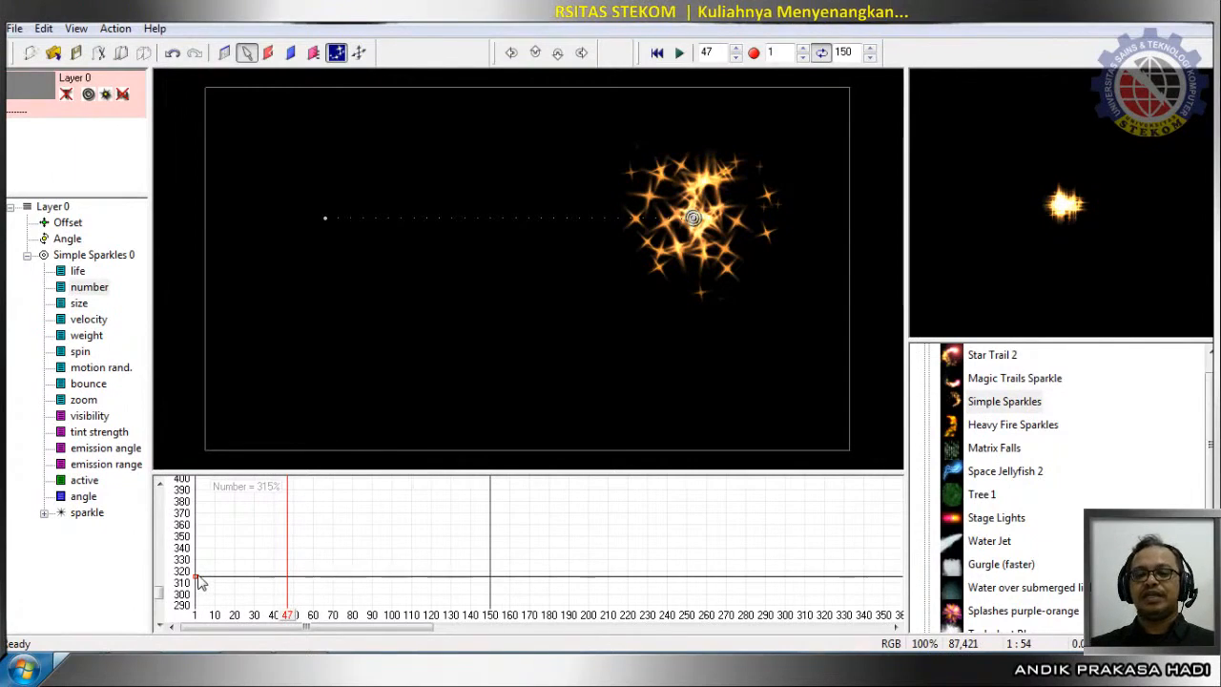
left_click_drag(199, 582, 246, 510)
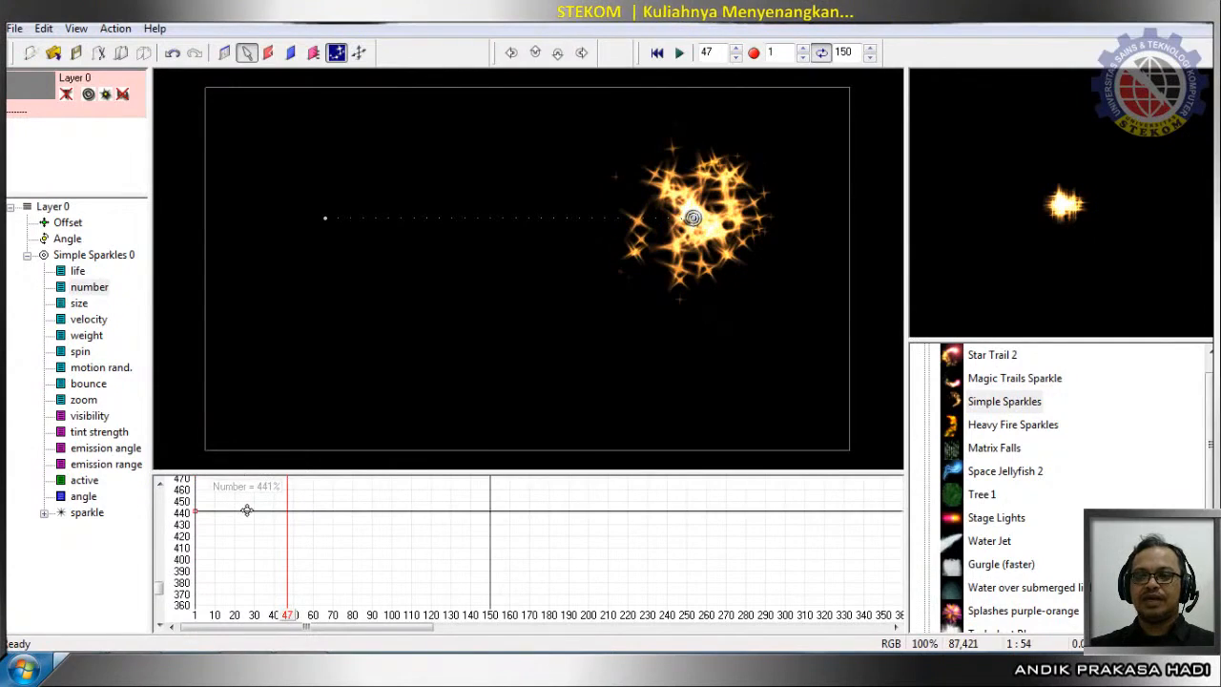
Check the sparkle density up to frame 18 and lower the emitter's number to about 139%.
left_click(197, 616)
left_click_drag(199, 617, 230, 625)
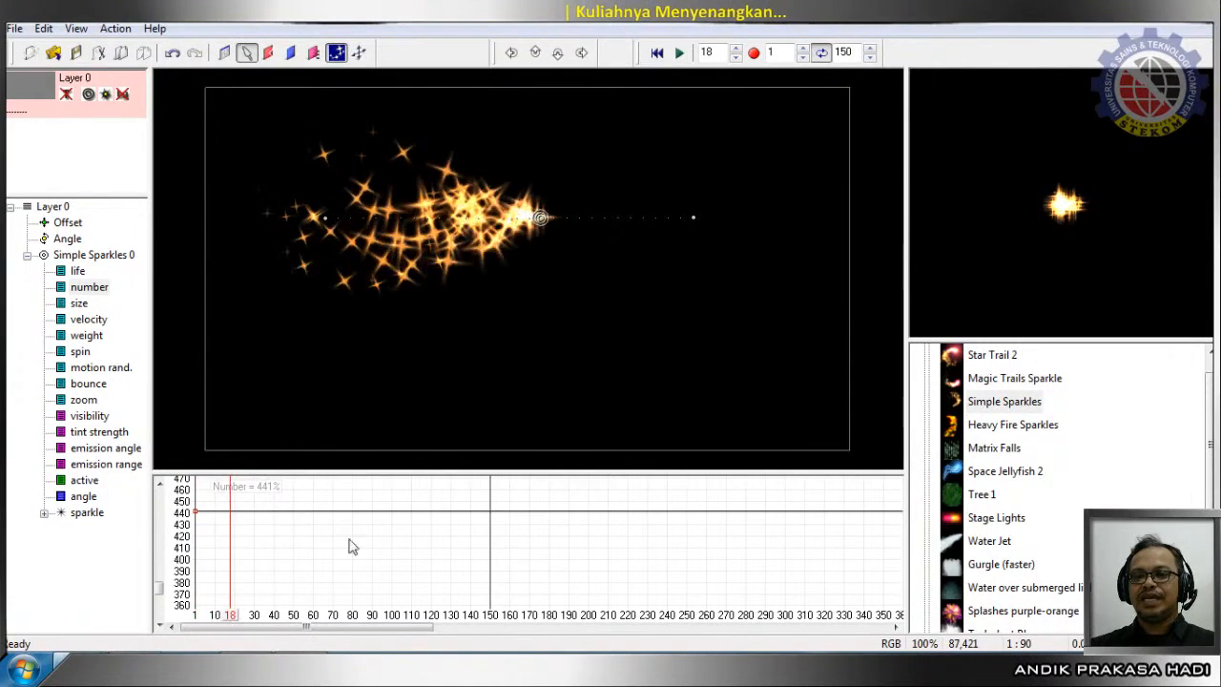
left_click_drag(208, 517, 206, 604)
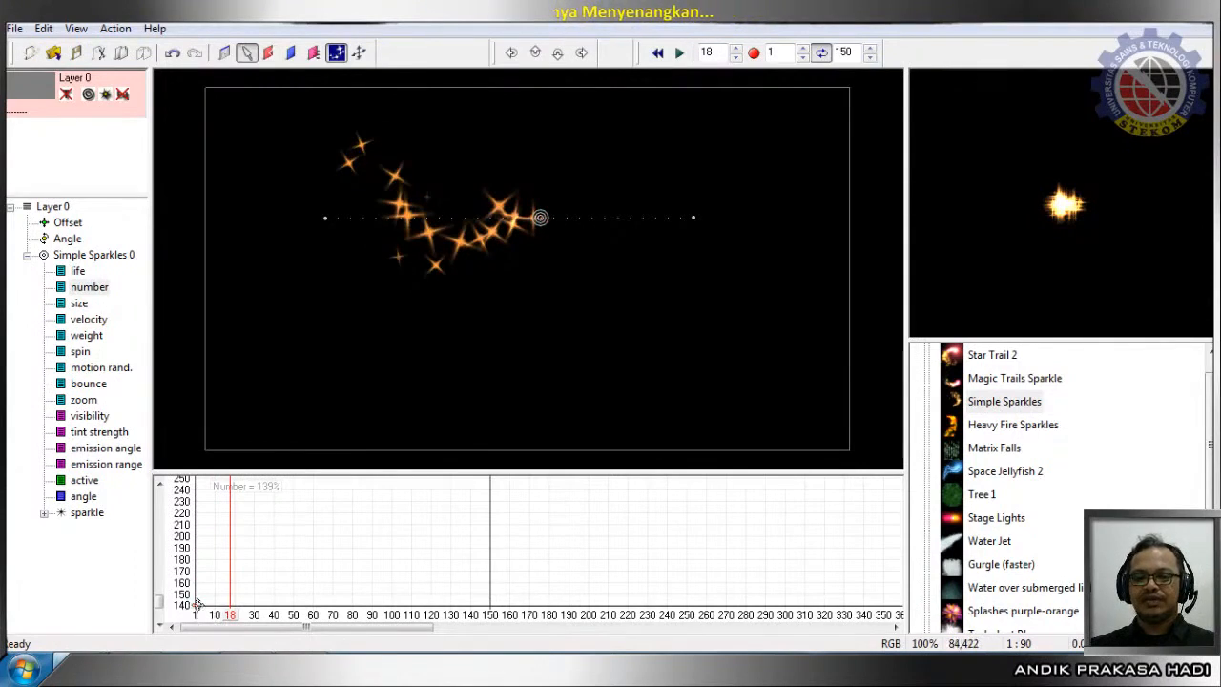
Set the Simple Sparkles emitter's number to about 148% at its frame 1 keyframe and preview the animation.
left_click_drag(197, 605, 212, 536)
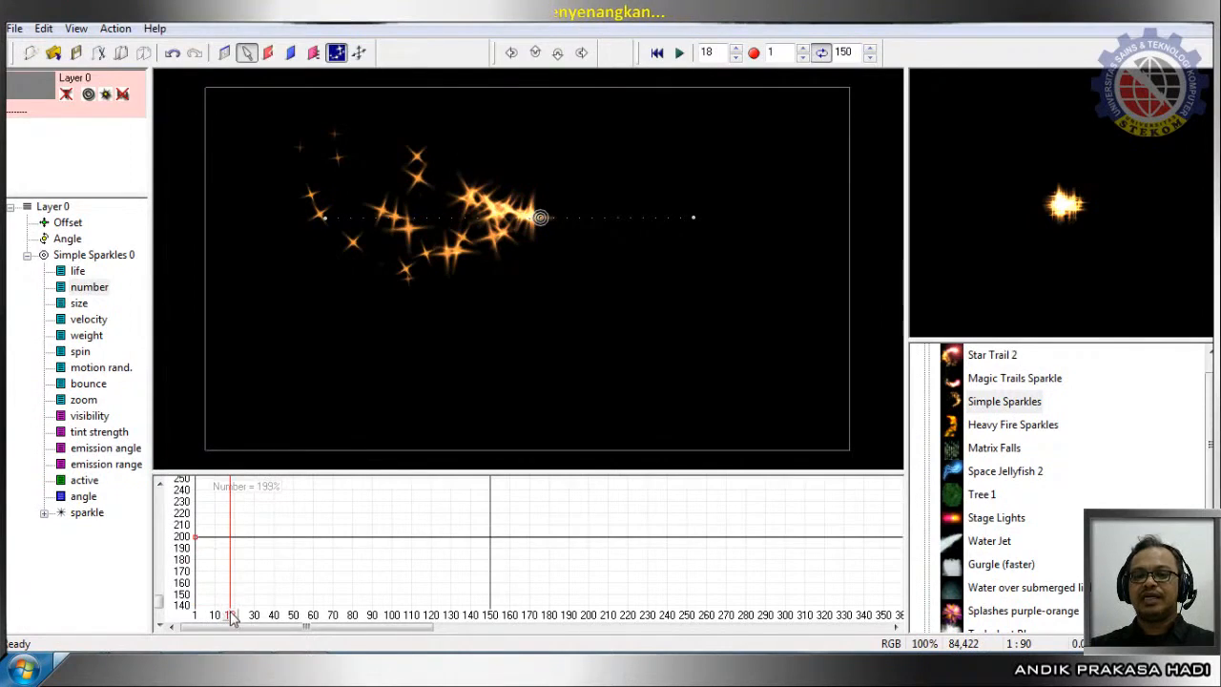
left_click_drag(231, 617, 194, 618)
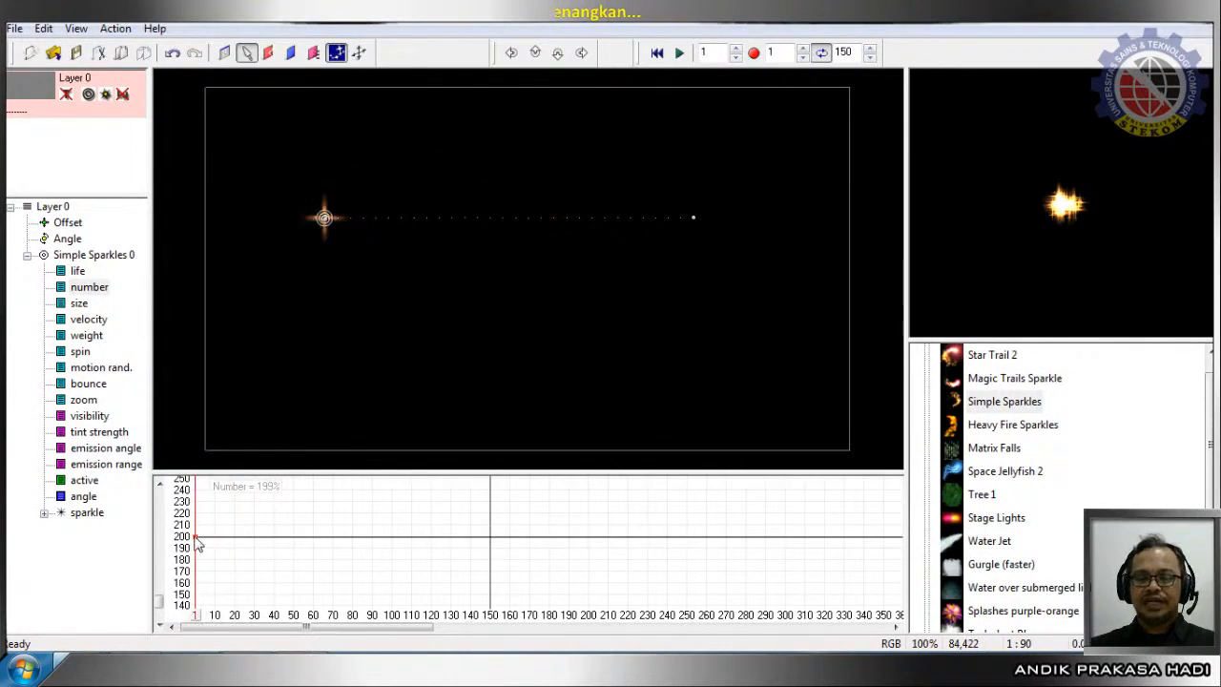
left_click_drag(197, 540, 197, 596)
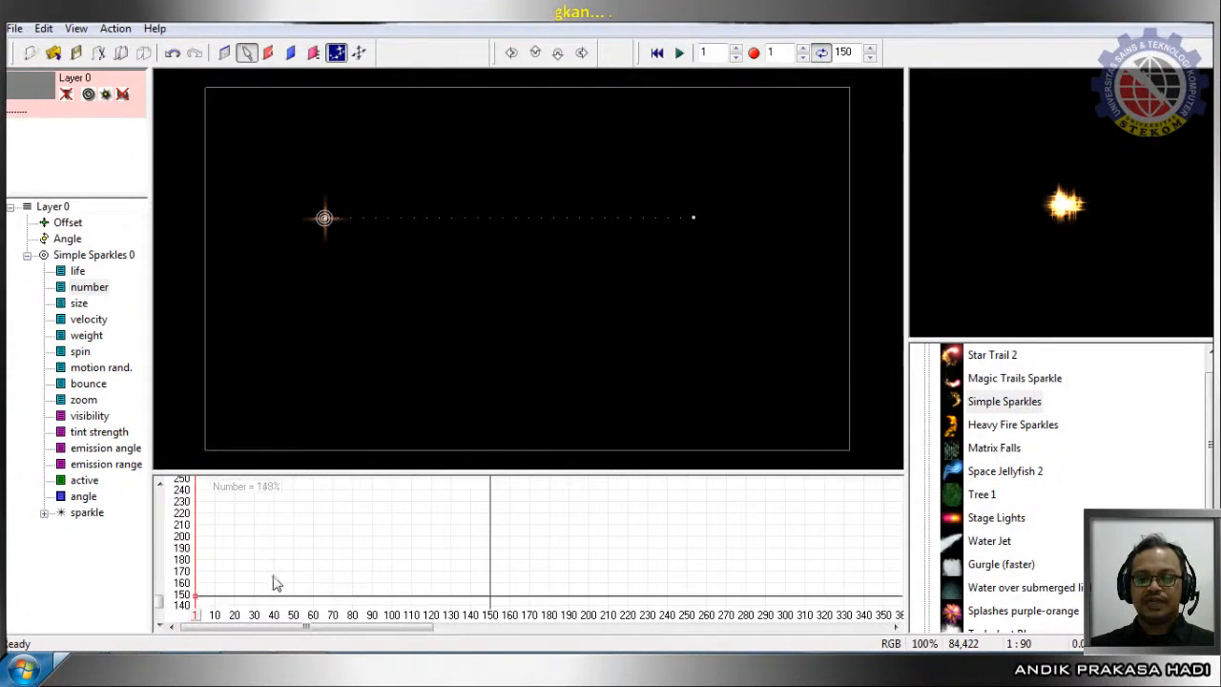
left_click(677, 53)
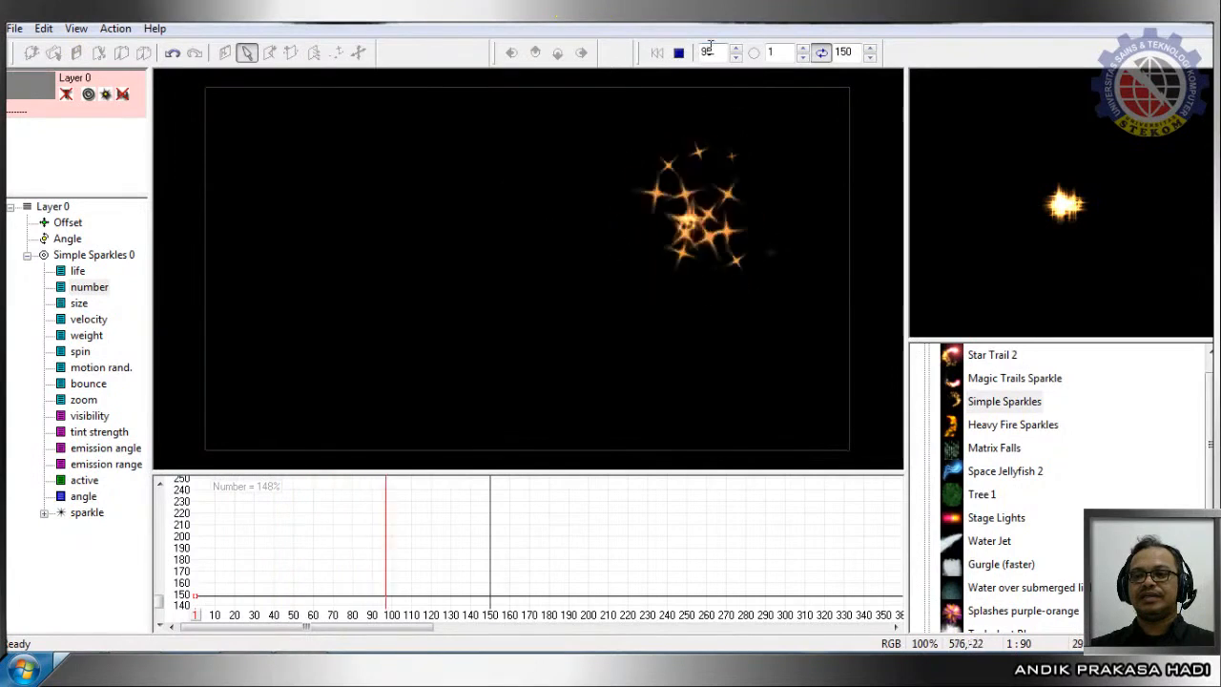
left_click(678, 52)
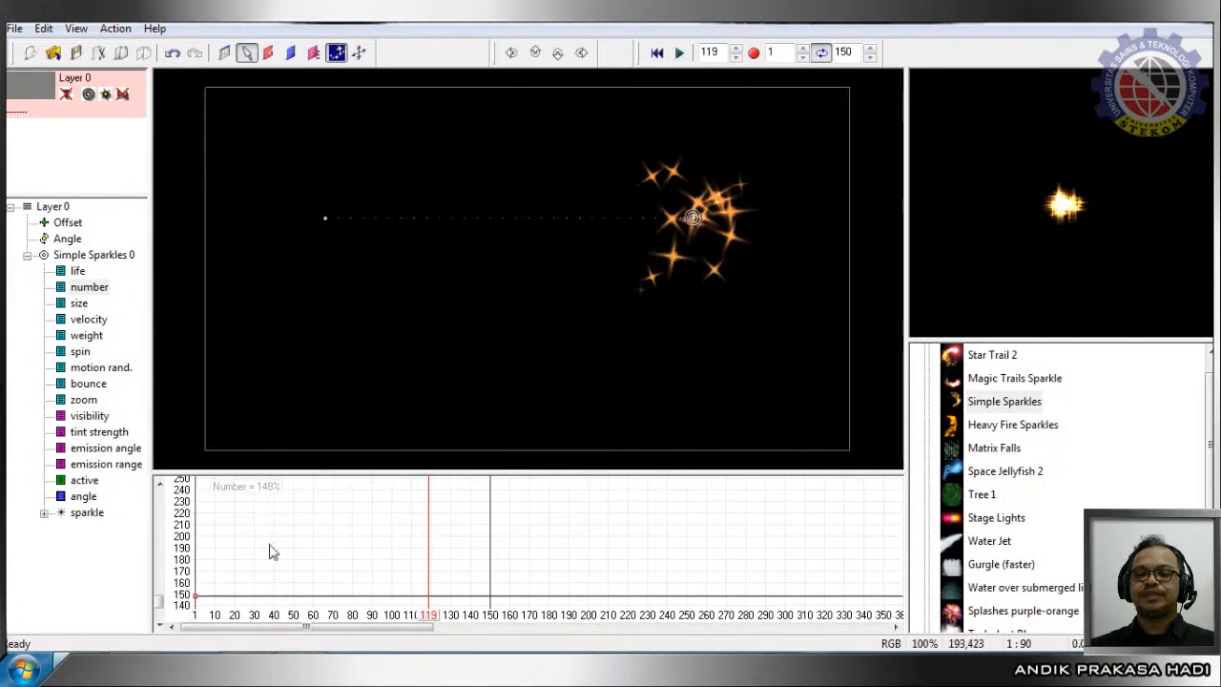
Raise the Simple Sparkles emitter's size to about 536% at frame 1 and play the animation from the start.
mouse_move(194, 597)
left_mouse_down()
mouse_move(197, 561)
mouse_move(206, 605)
mouse_move(214, 585)
mouse_move(217, 599)
left_mouse_up()
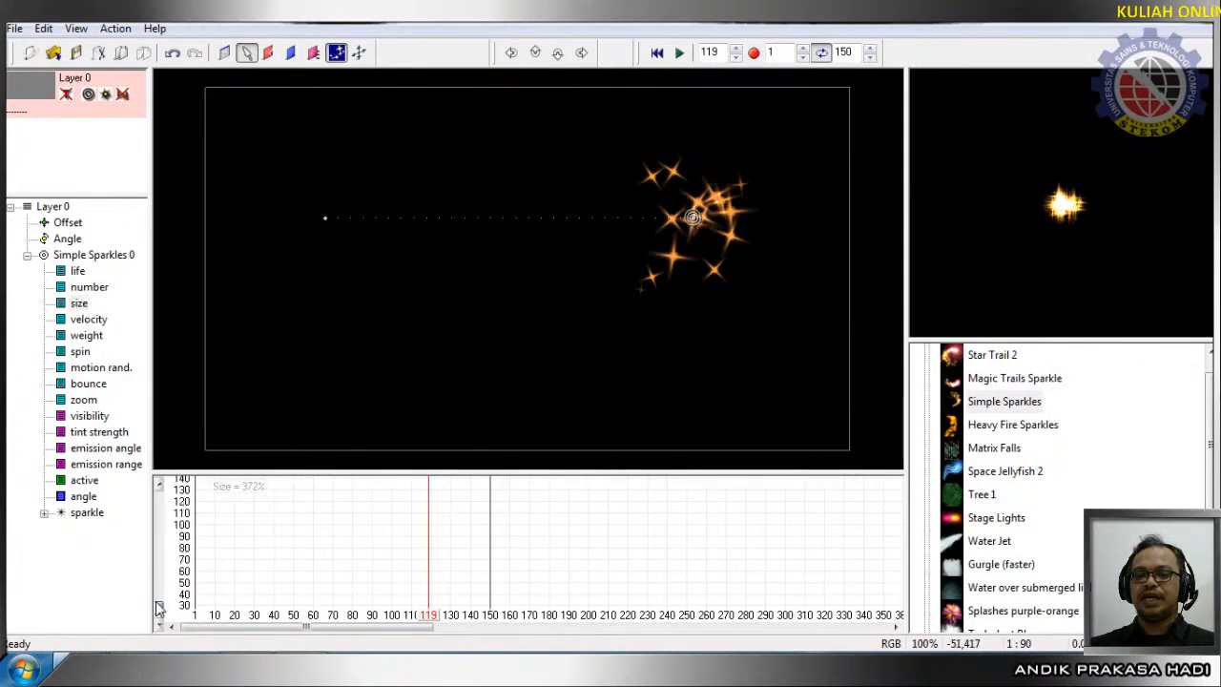
left_click_drag(157, 604, 158, 588)
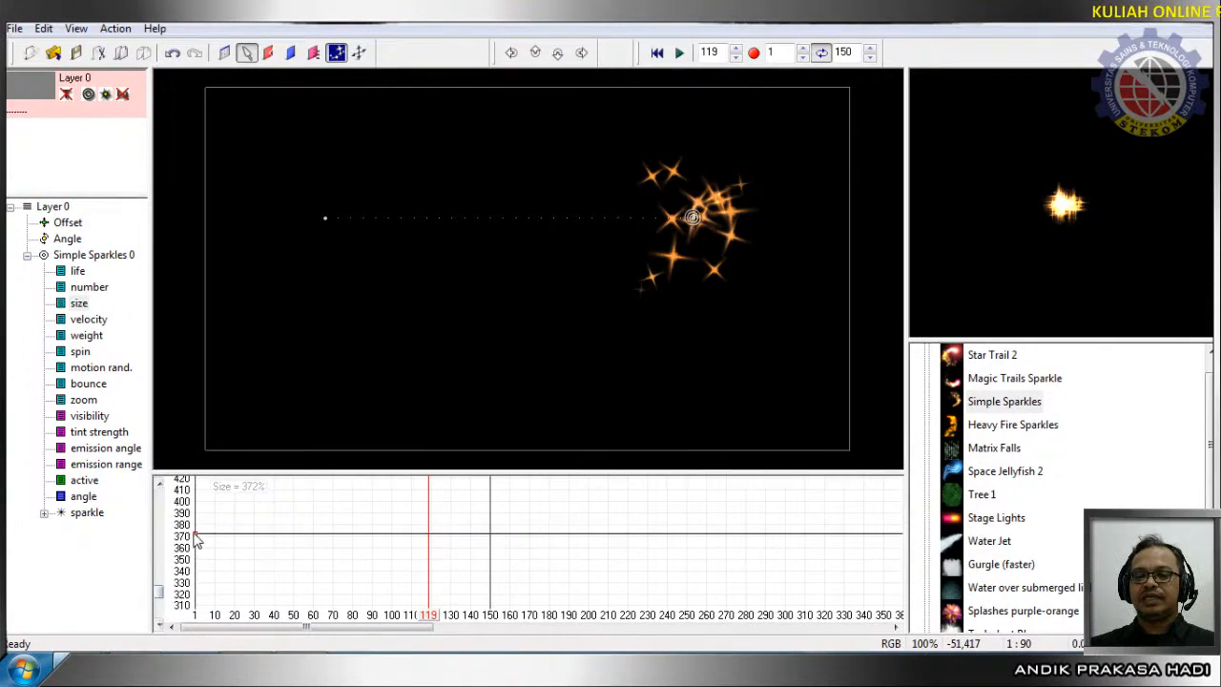
left_click_drag(195, 540, 221, 503)
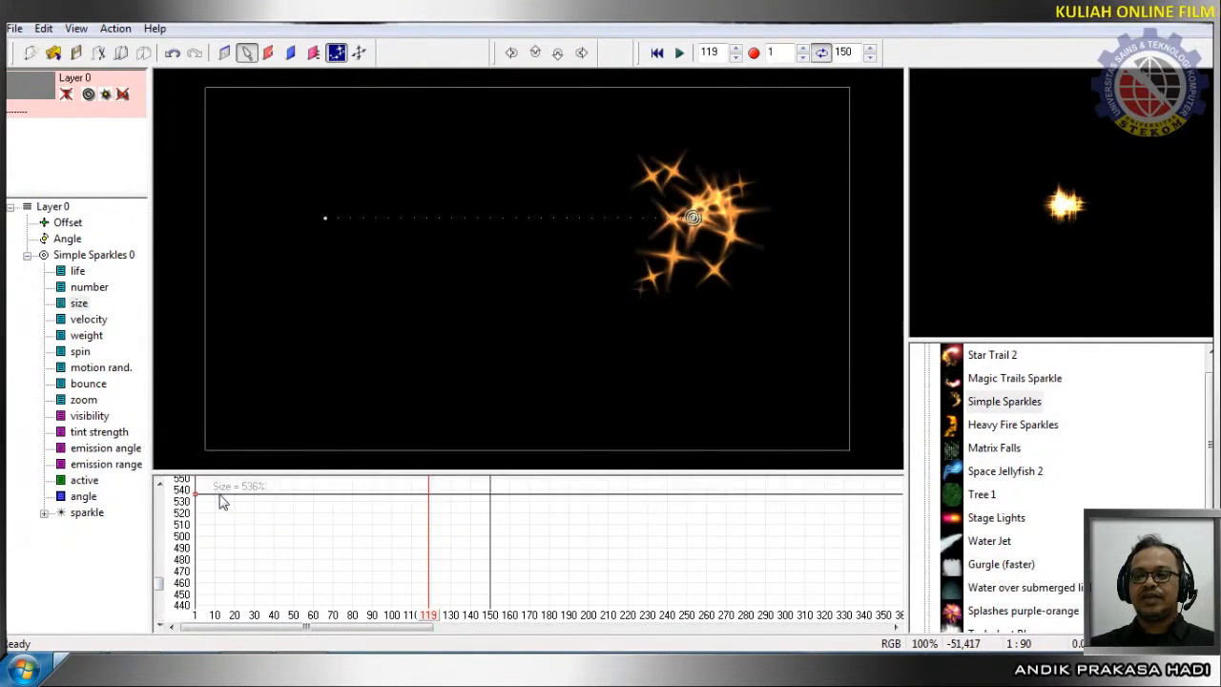
left_click(656, 54)
left_click(677, 53)
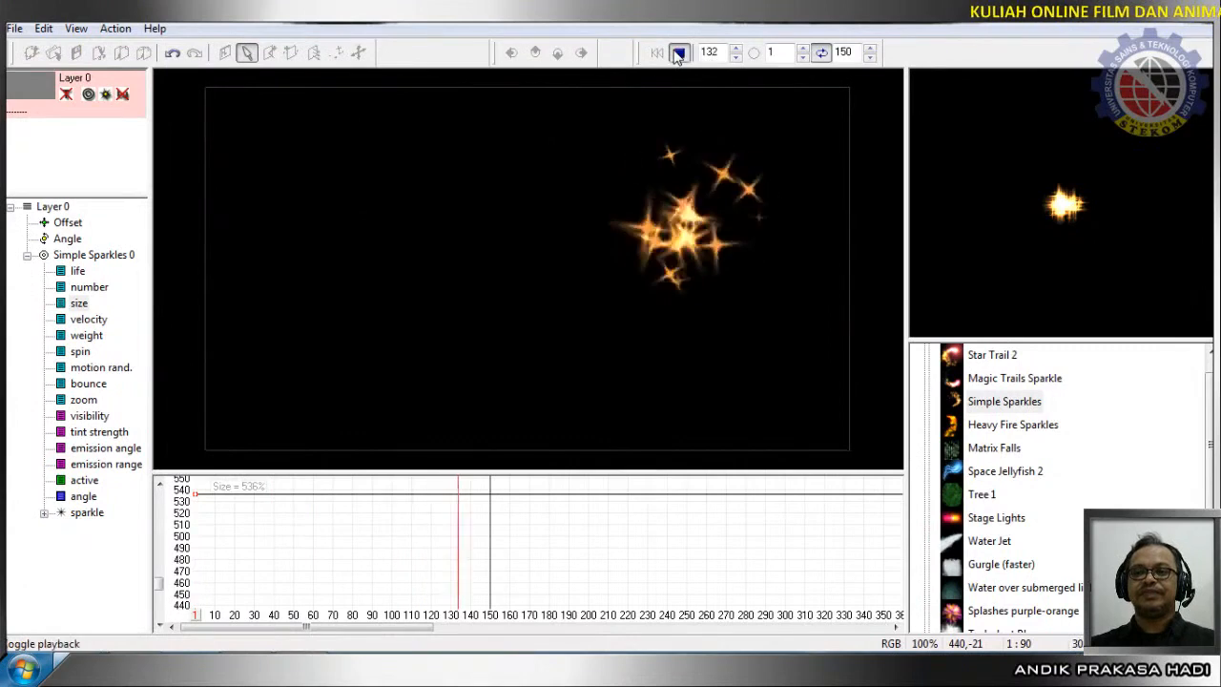
left_click(677, 53)
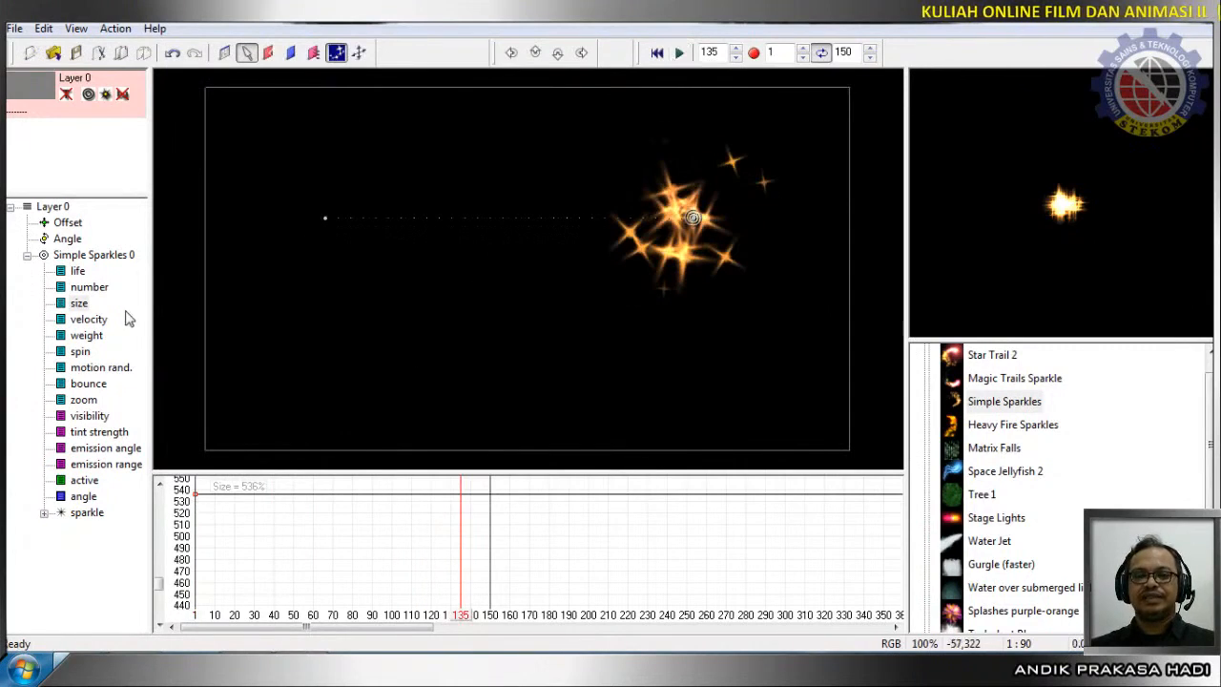
Raise the Simple Sparkles emitter's velocity to about 1558% at frame 1 and preview the wider spread.
left_click(89, 320)
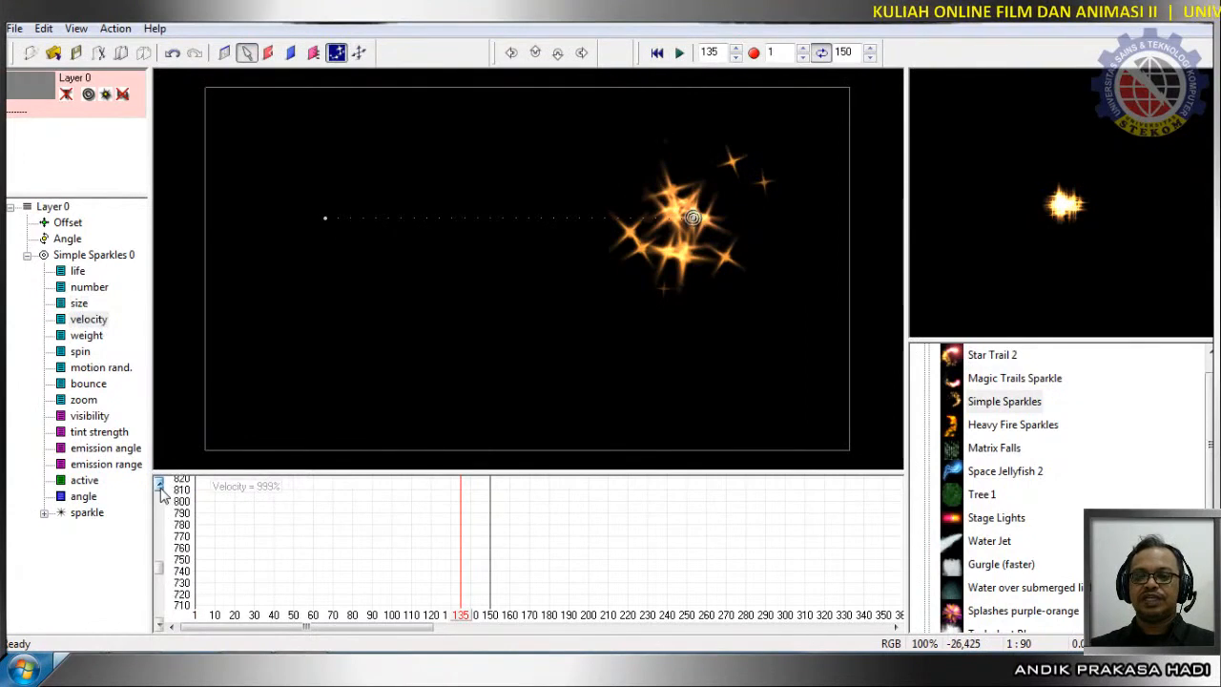
scroll(160, 491, "up", 5)
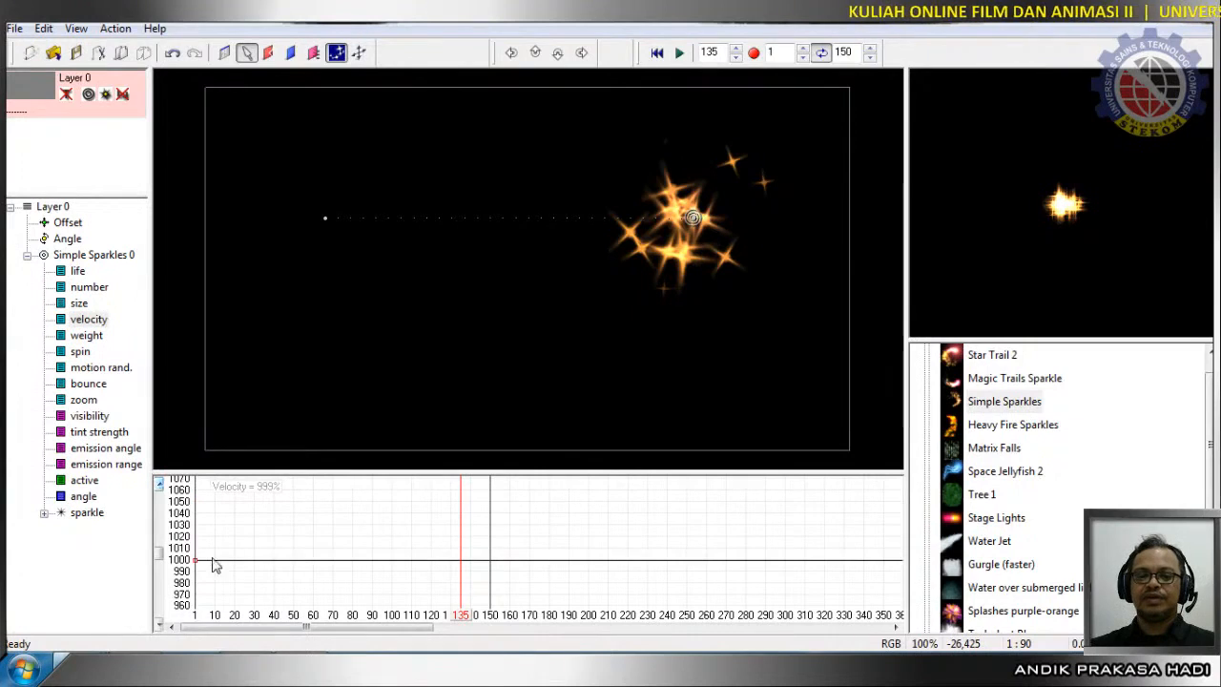
left_click_drag(199, 559, 350, 502)
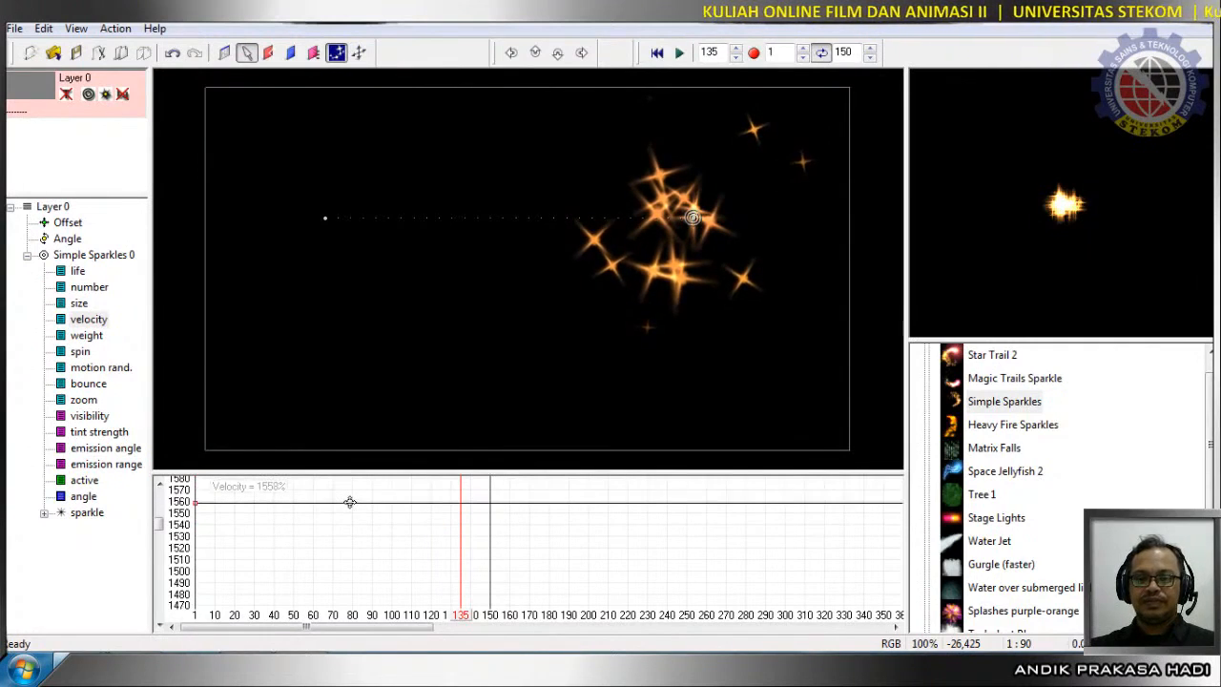
left_click(657, 53)
left_click(679, 52)
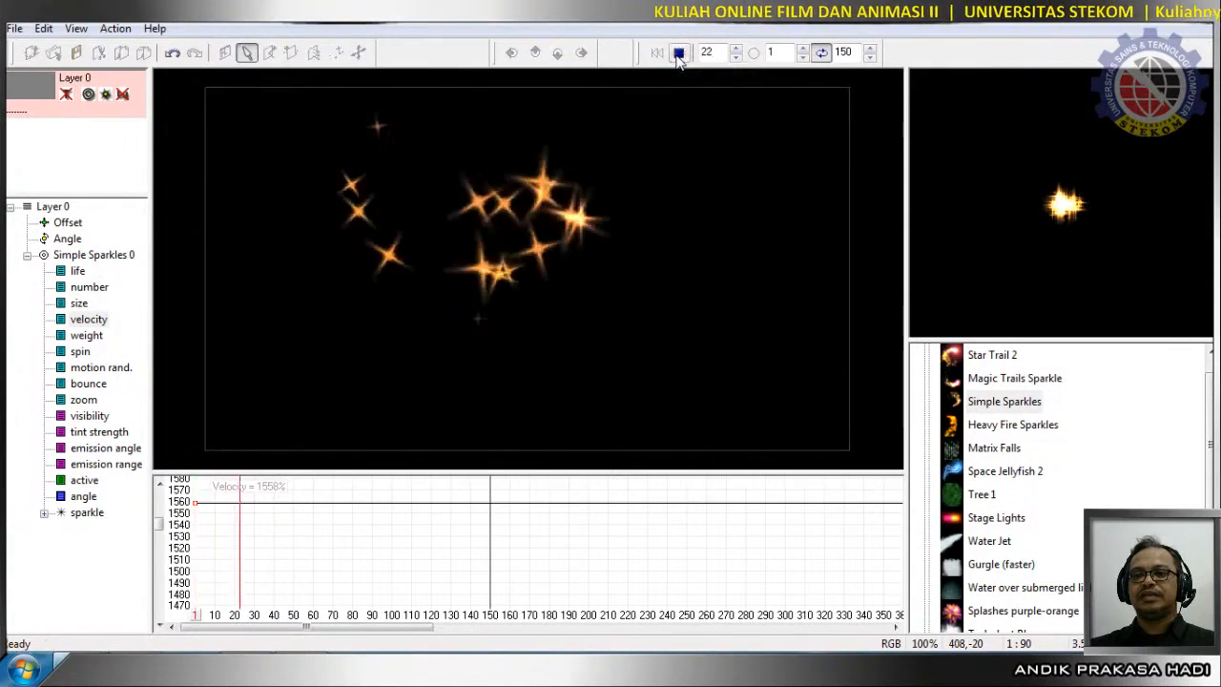
left_click(679, 52)
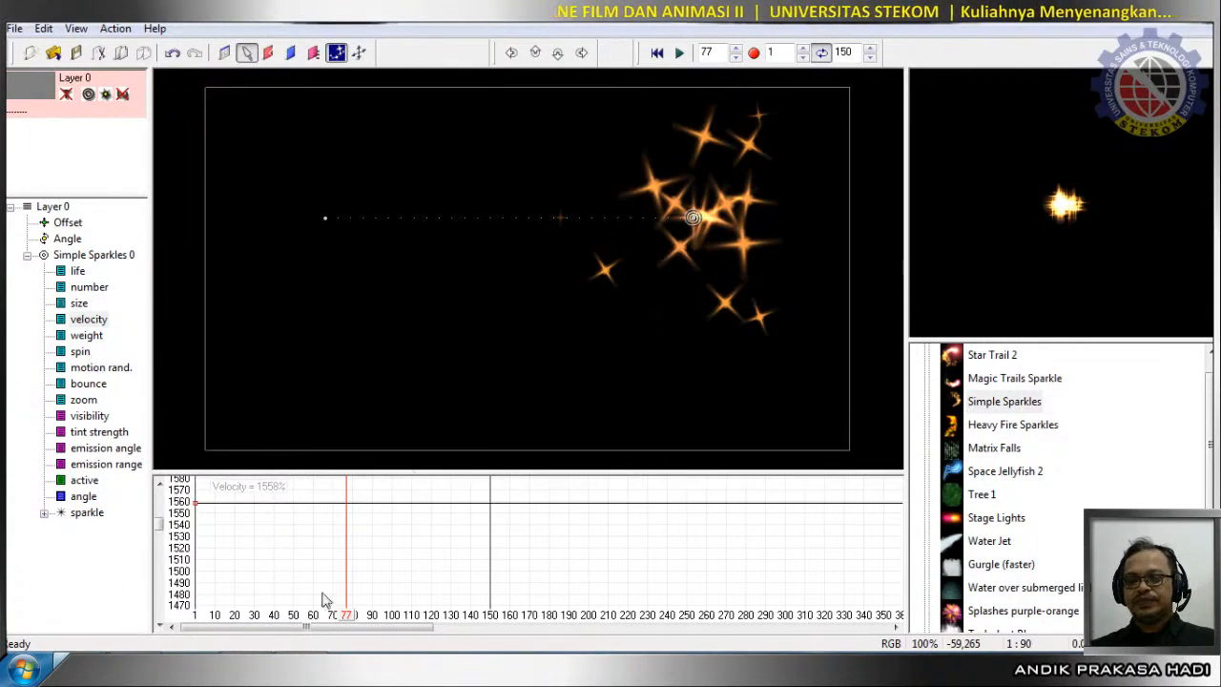
Replay the animation from the start to check the sparkle spread, finishing back at frame 1.
left_click(656, 54)
left_click(679, 53)
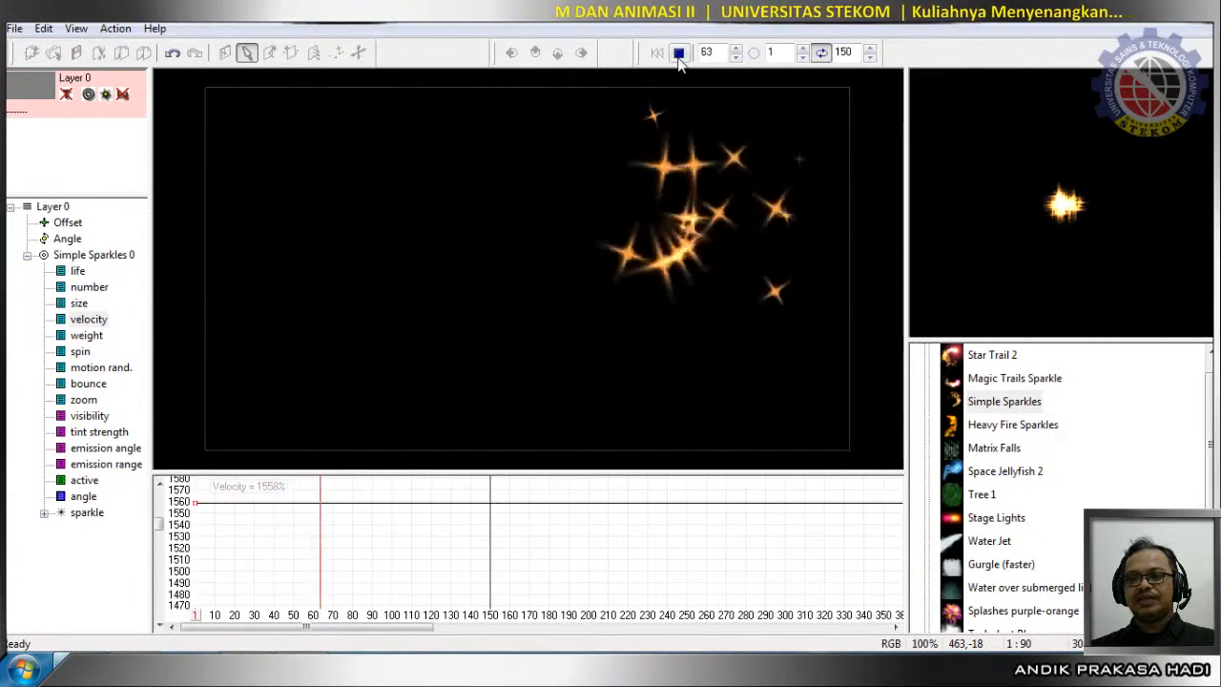
left_click(679, 54)
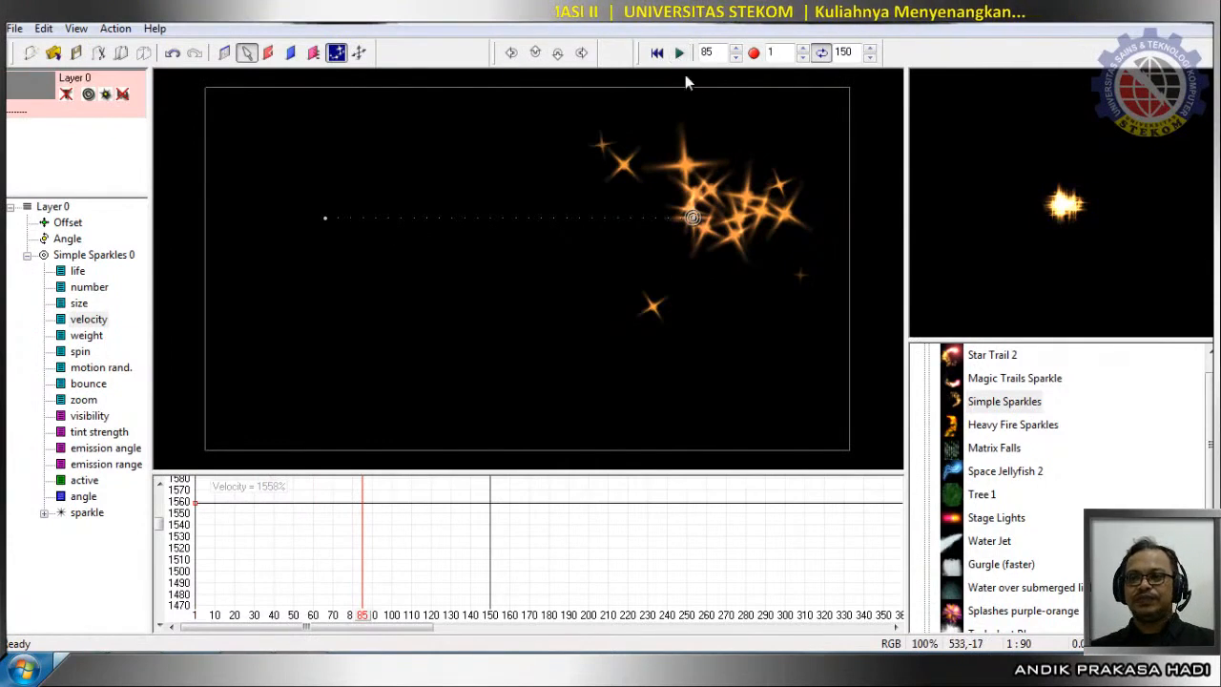
left_click(657, 53)
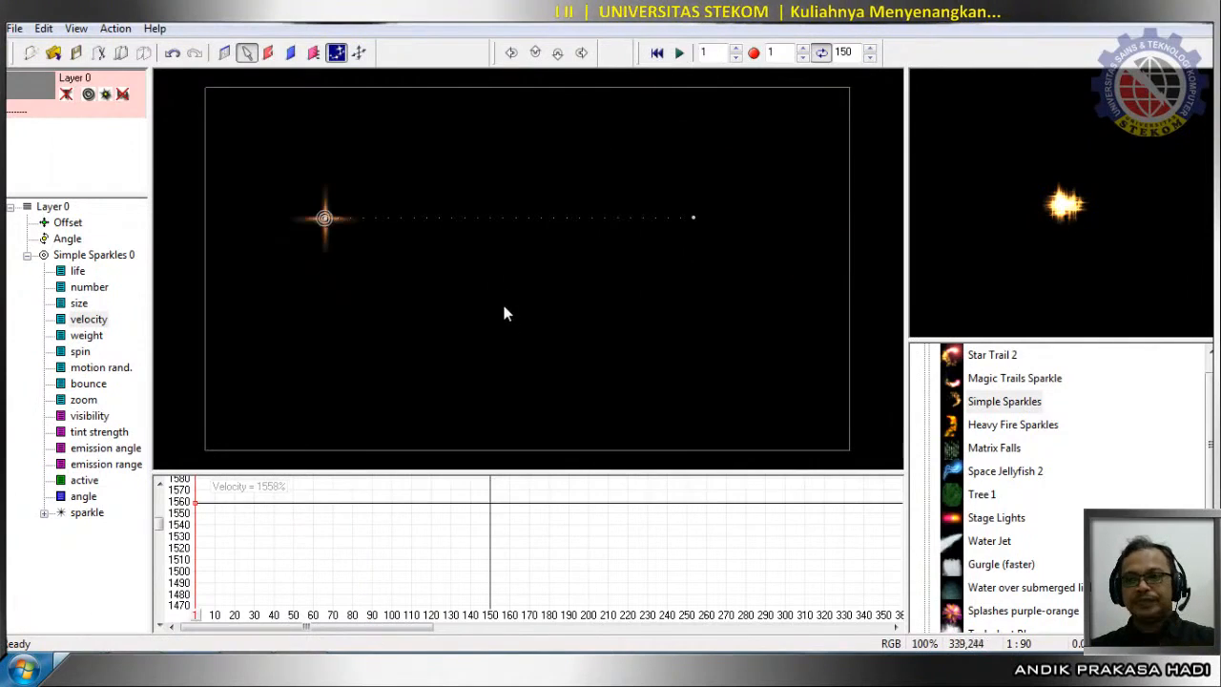
Make the emitter's path curved, move its end point to about 567,271, pull the curve handle upward beyond the frame and preview.
right_click(693, 218)
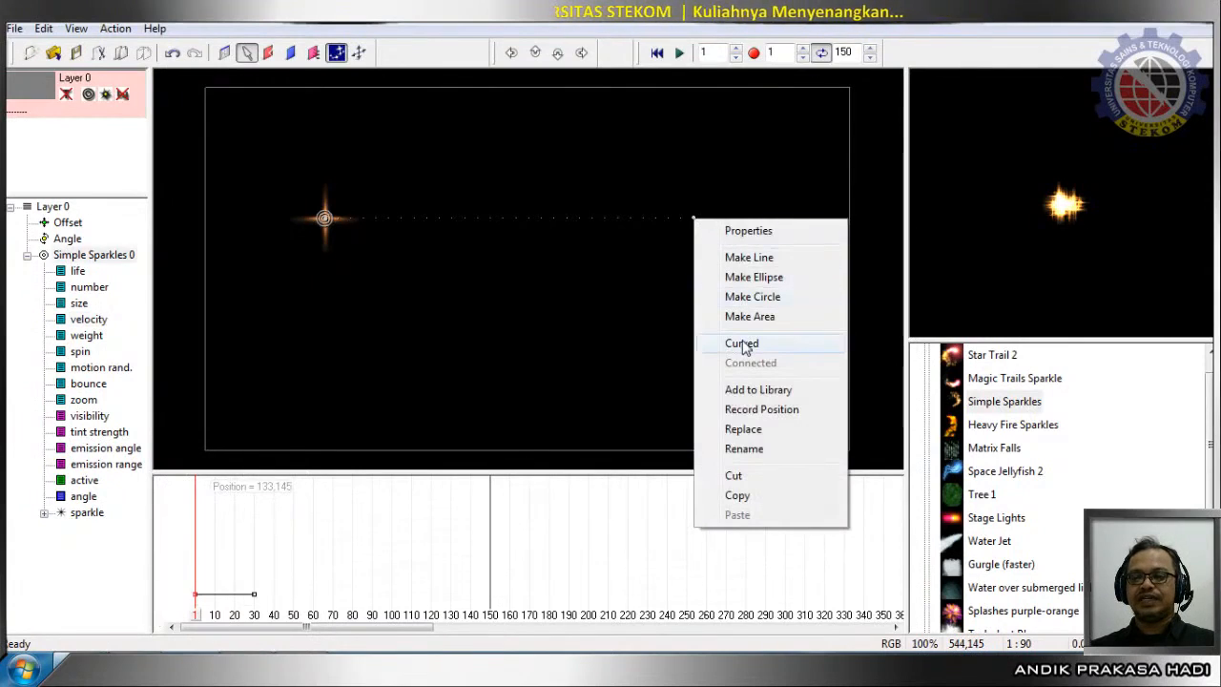
left_click(743, 345)
left_click_drag(667, 219, 667, 48)
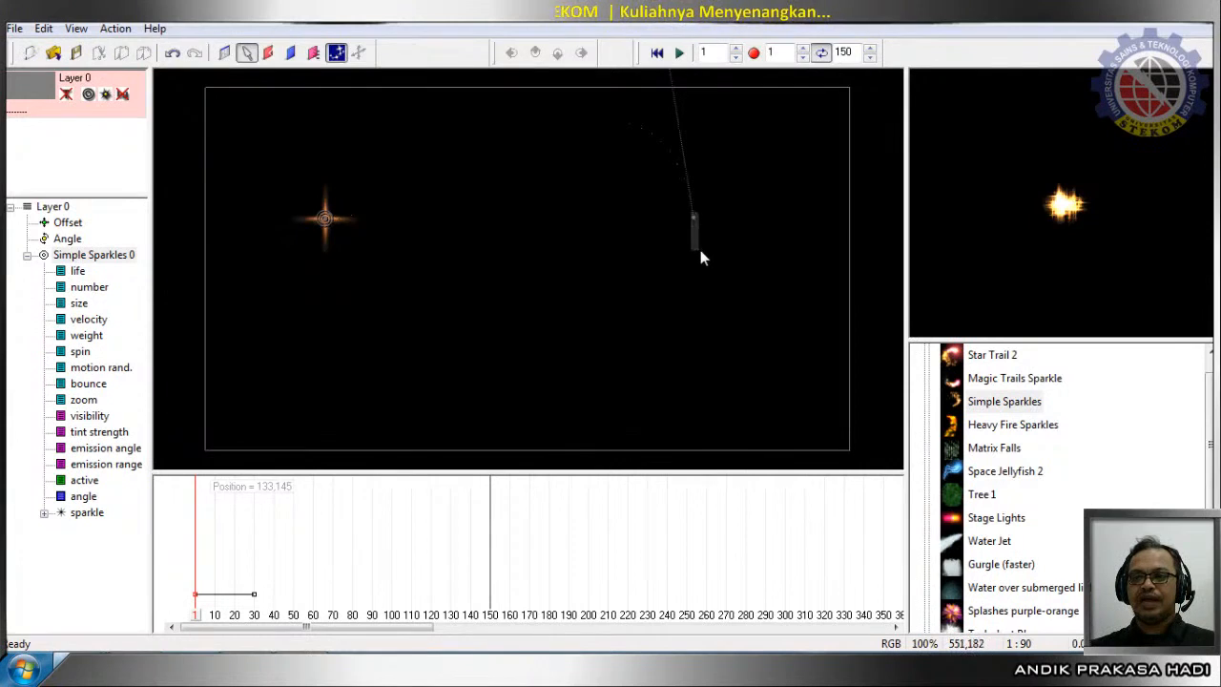
left_click_drag(698, 247, 713, 324)
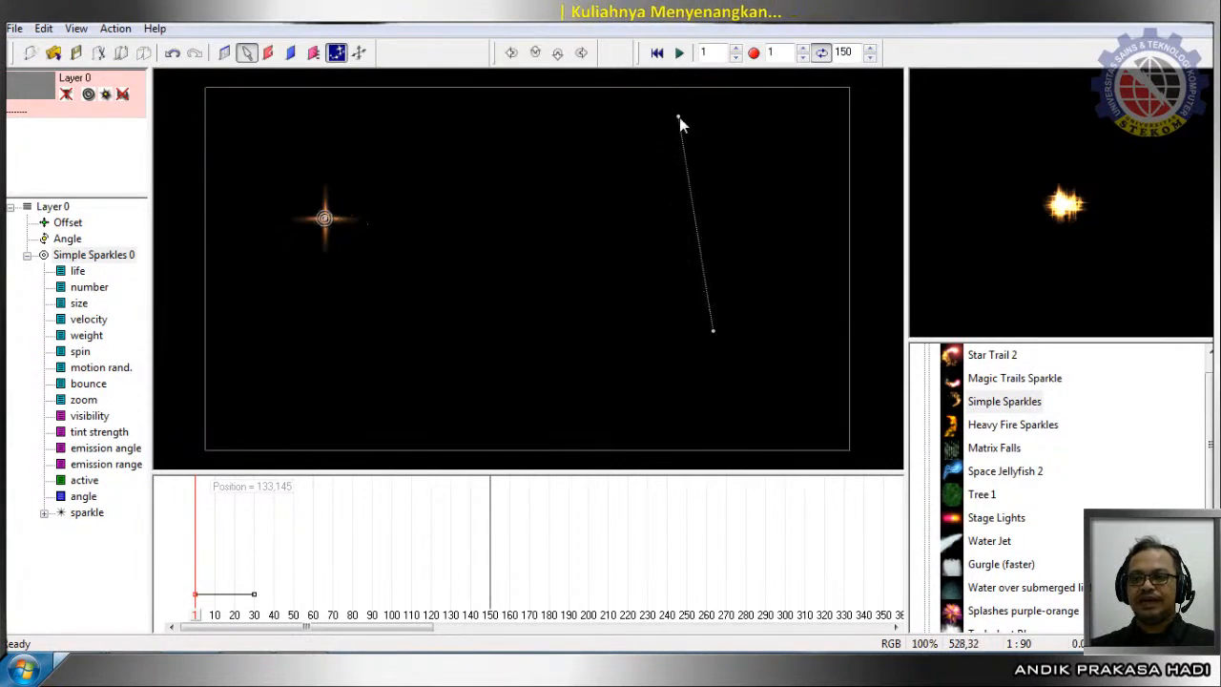
left_click_drag(678, 116, 657, 22)
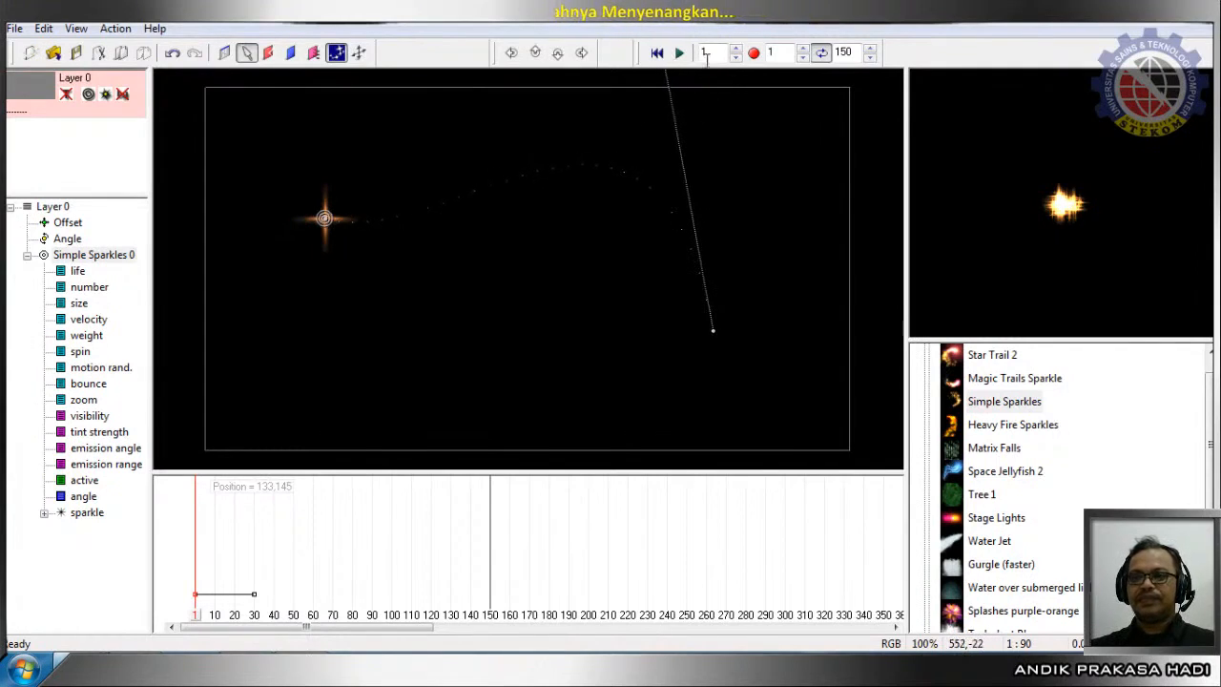
left_click(679, 54)
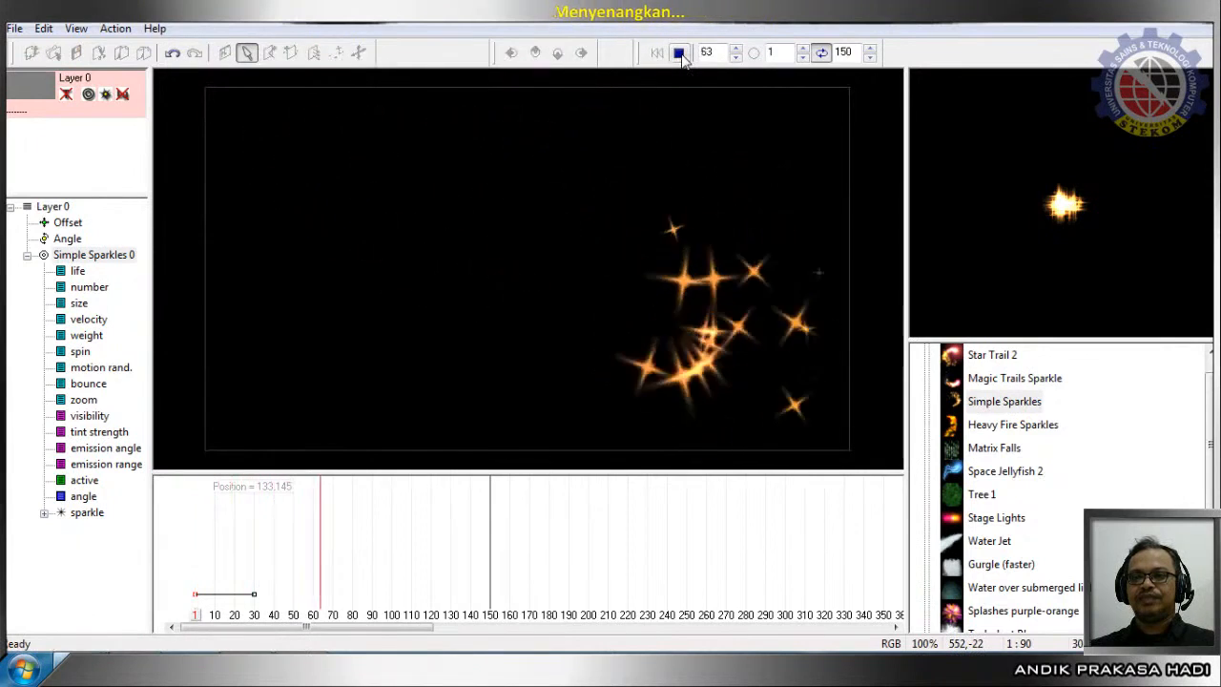
left_click(679, 53)
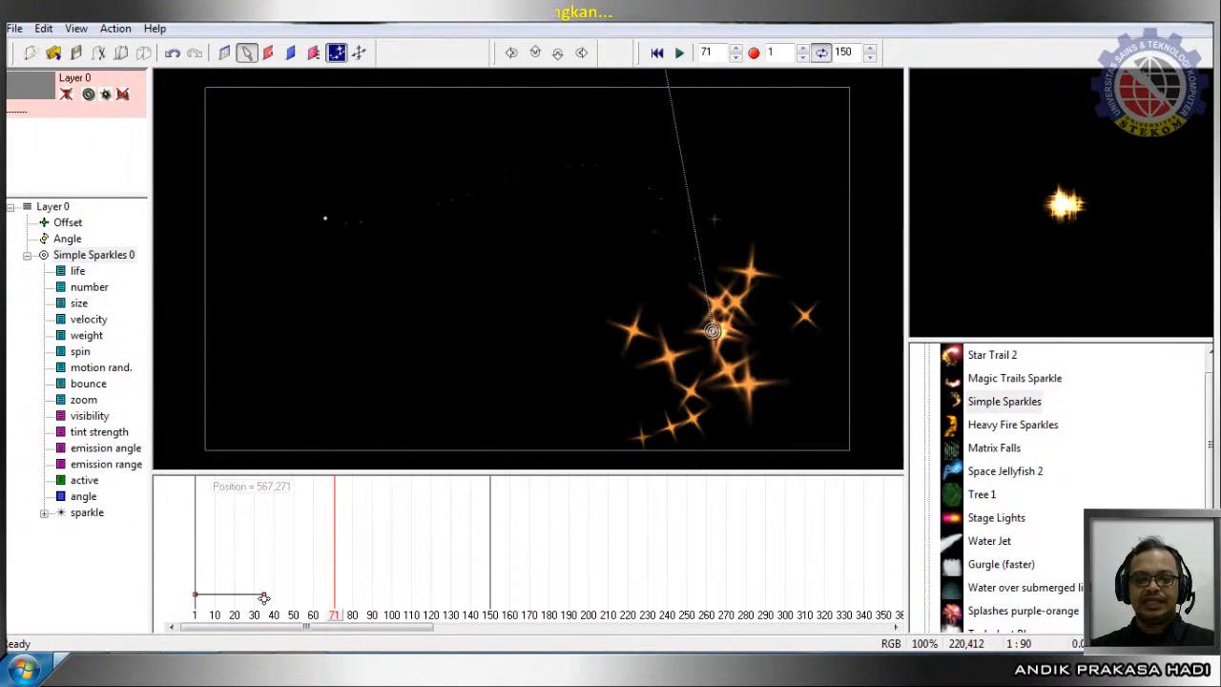
Move the path's end position keyframe to frame 120 and preview the emitter's motion from frame 1.
left_click_drag(285, 598, 430, 599)
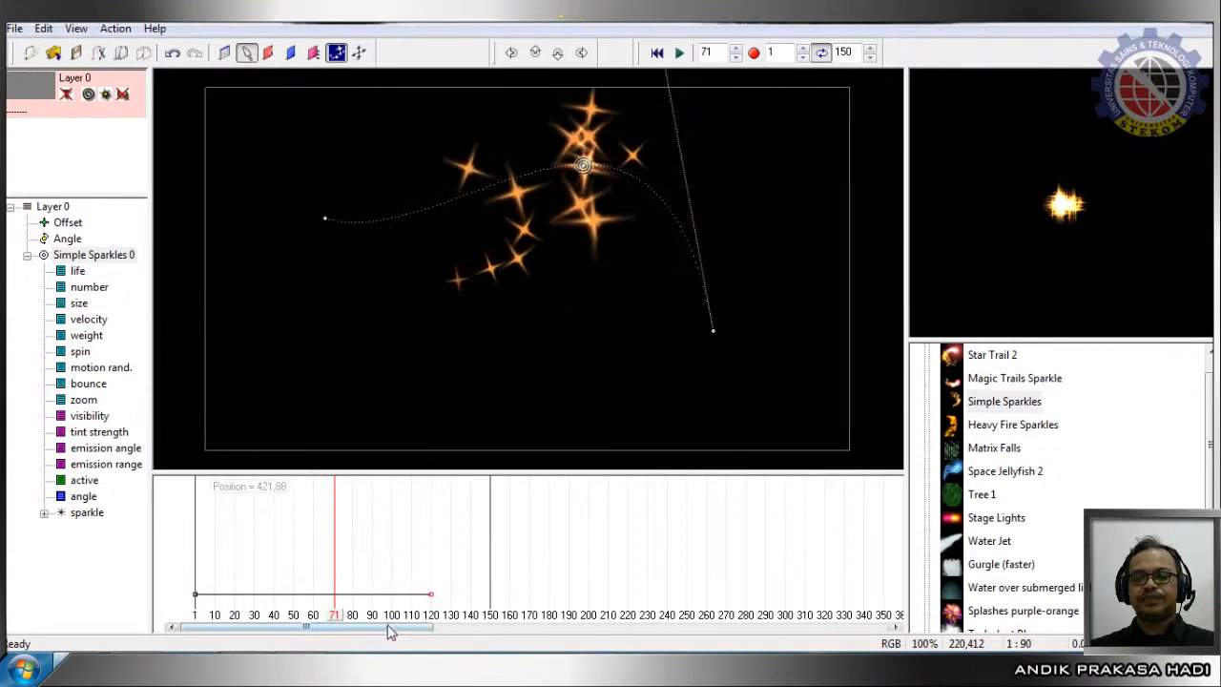
left_click_drag(334, 621, 190, 645)
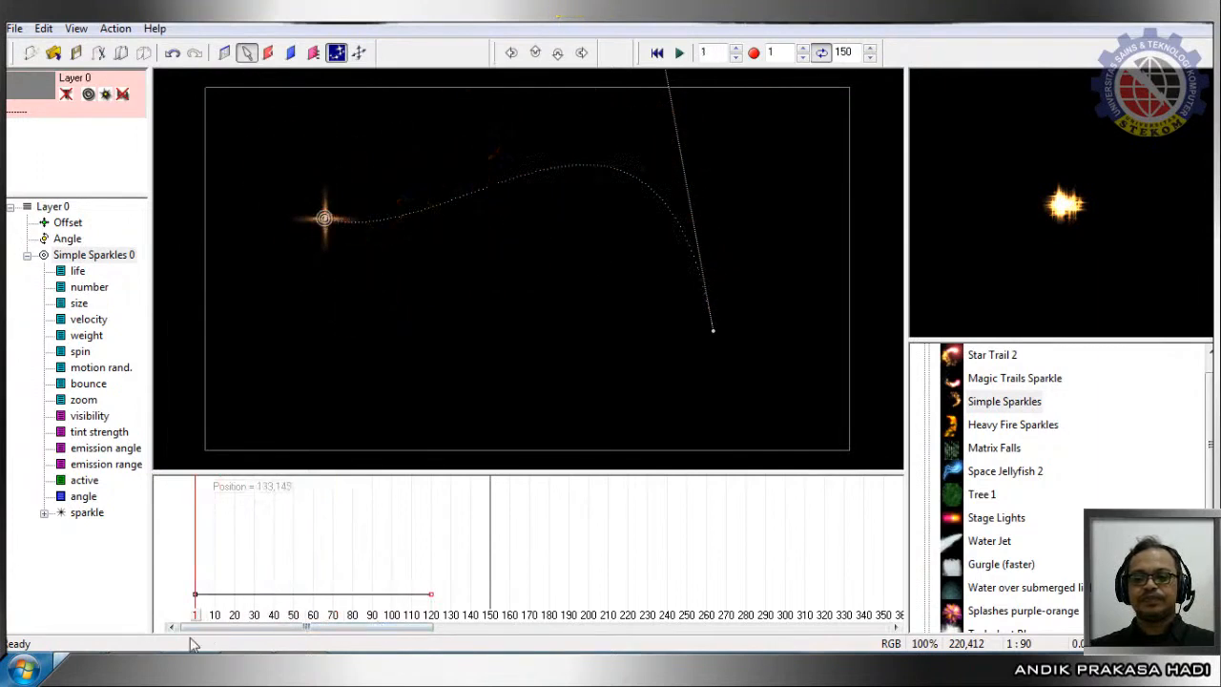
left_click(680, 55)
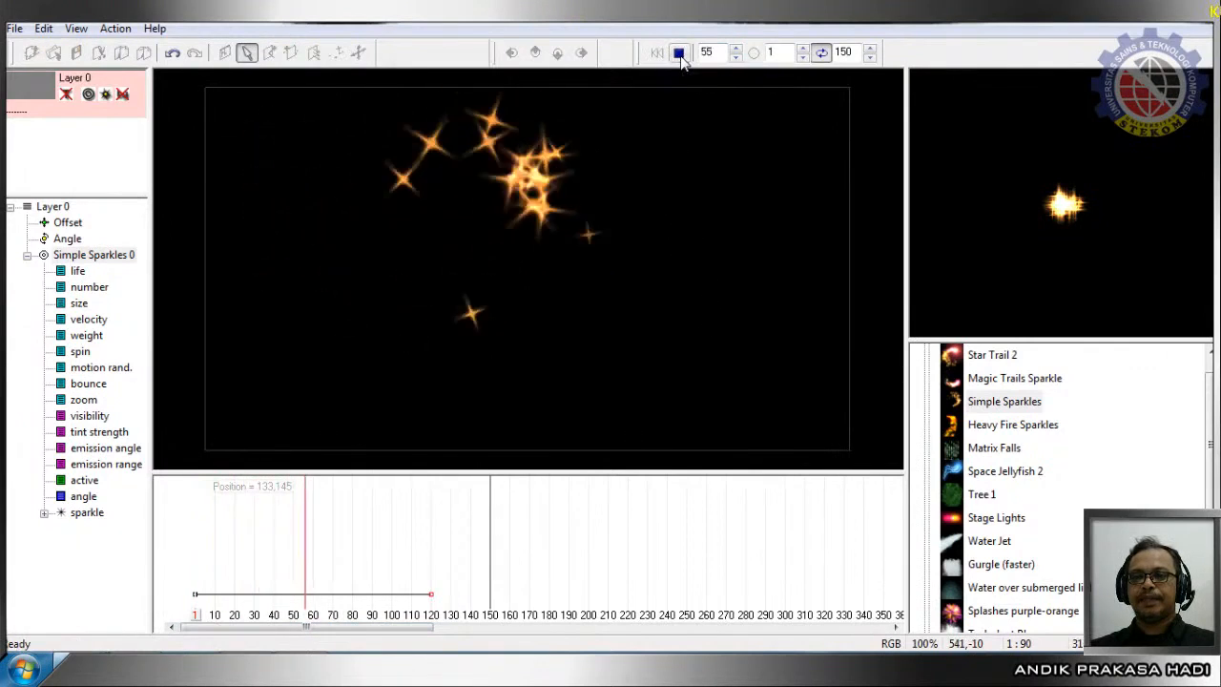
left_click(679, 53)
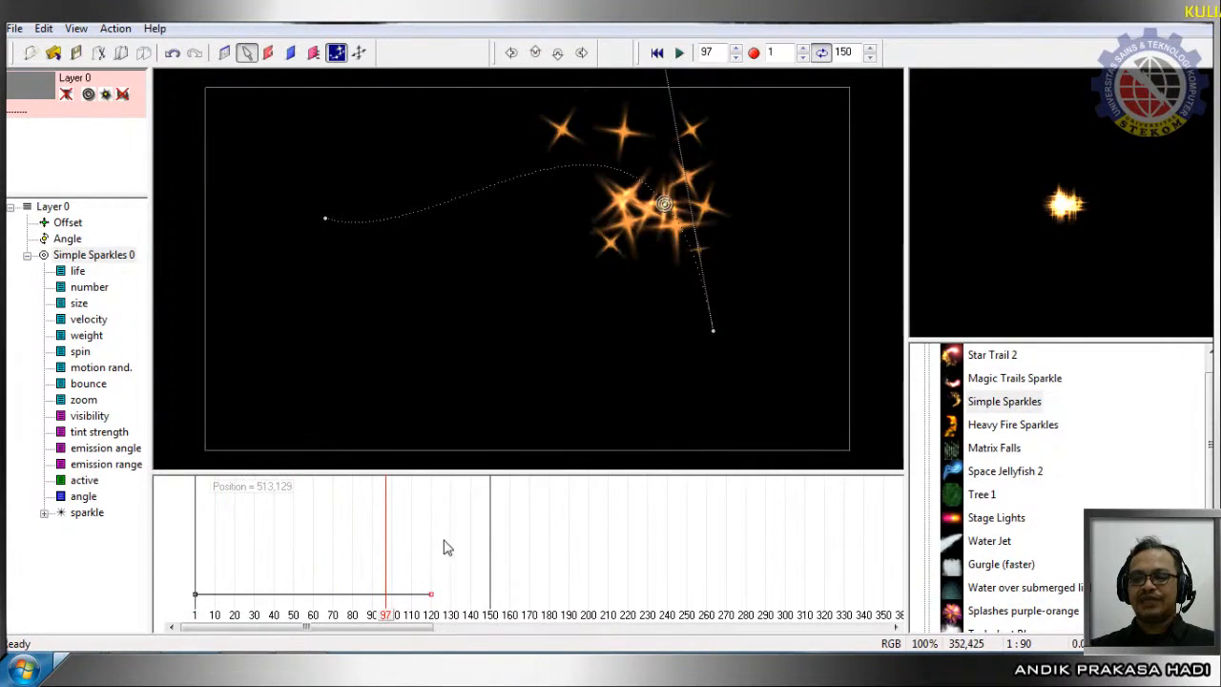
Move the path's end position keyframe to frame 70 and preview the motion from the start.
left_click_drag(434, 599, 352, 607)
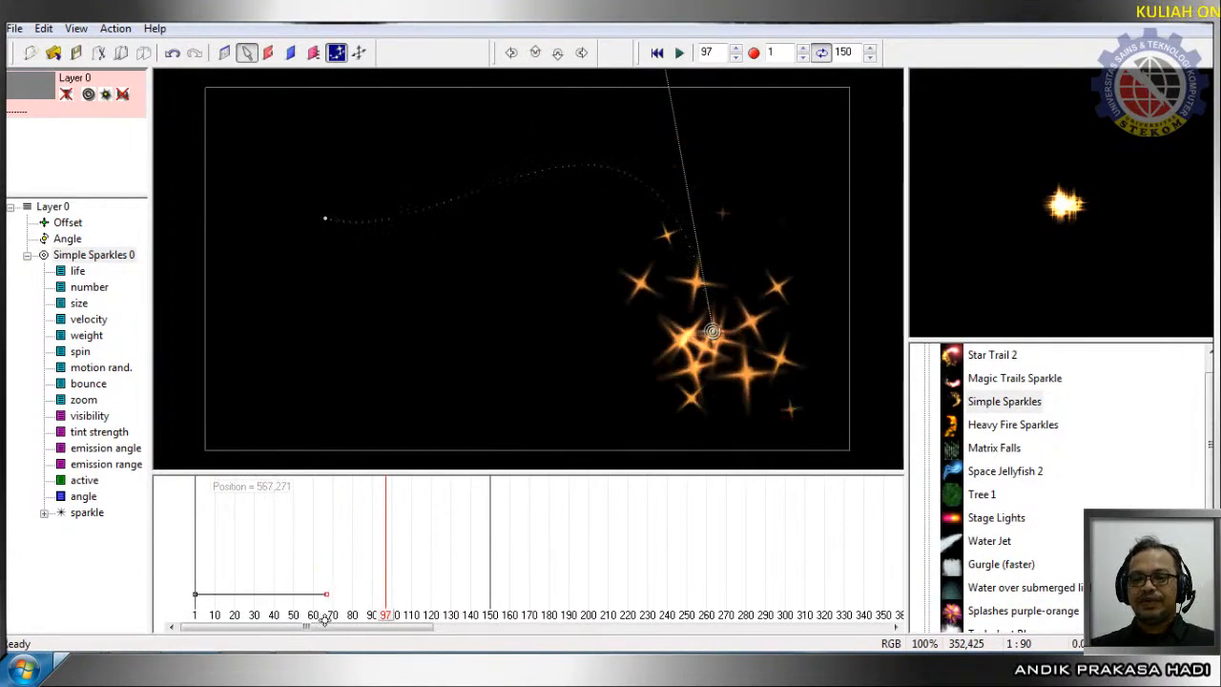
left_click(657, 53)
left_click(678, 53)
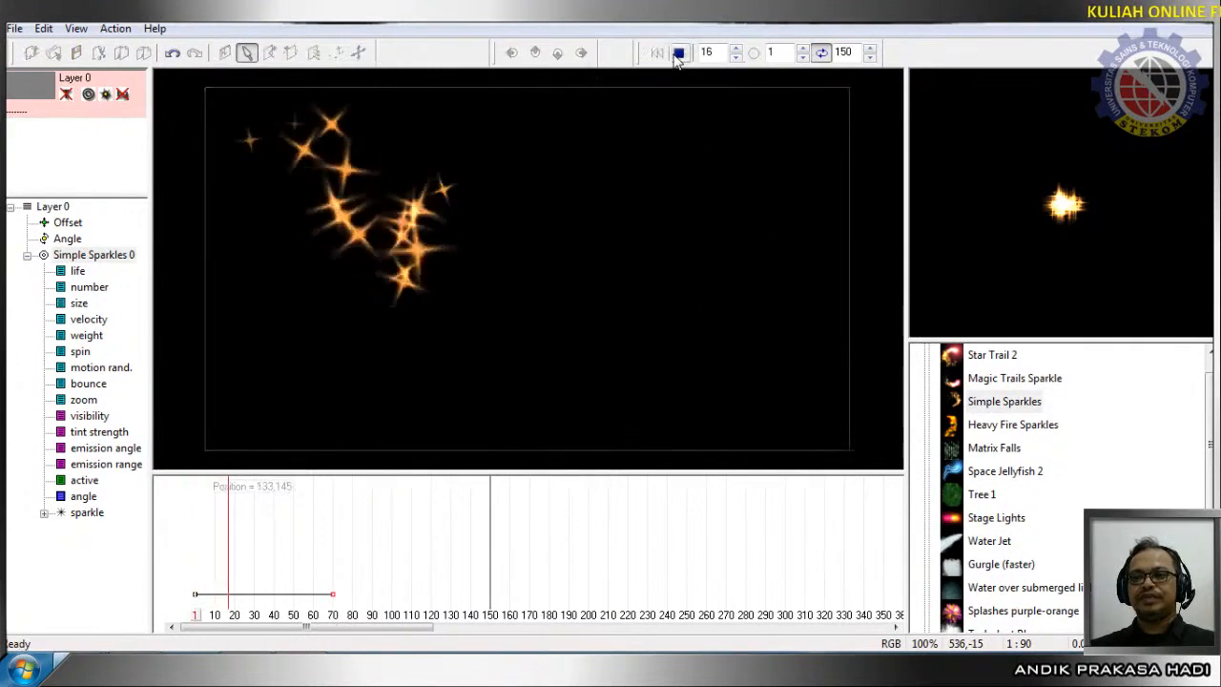
left_click(678, 54)
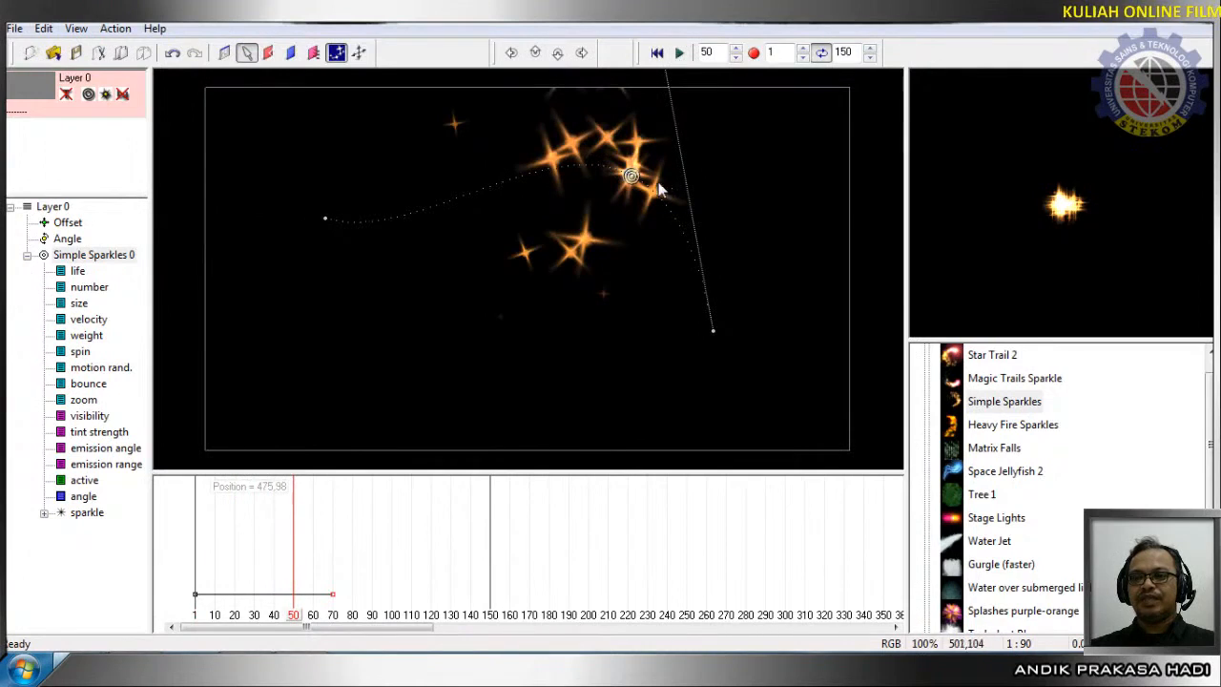
Set the Simple Sparkles emitter's velocity to about 599% at frame 1 and play the animation from the start.
left_click(89, 321)
left_click_drag(195, 502, 422, 477)
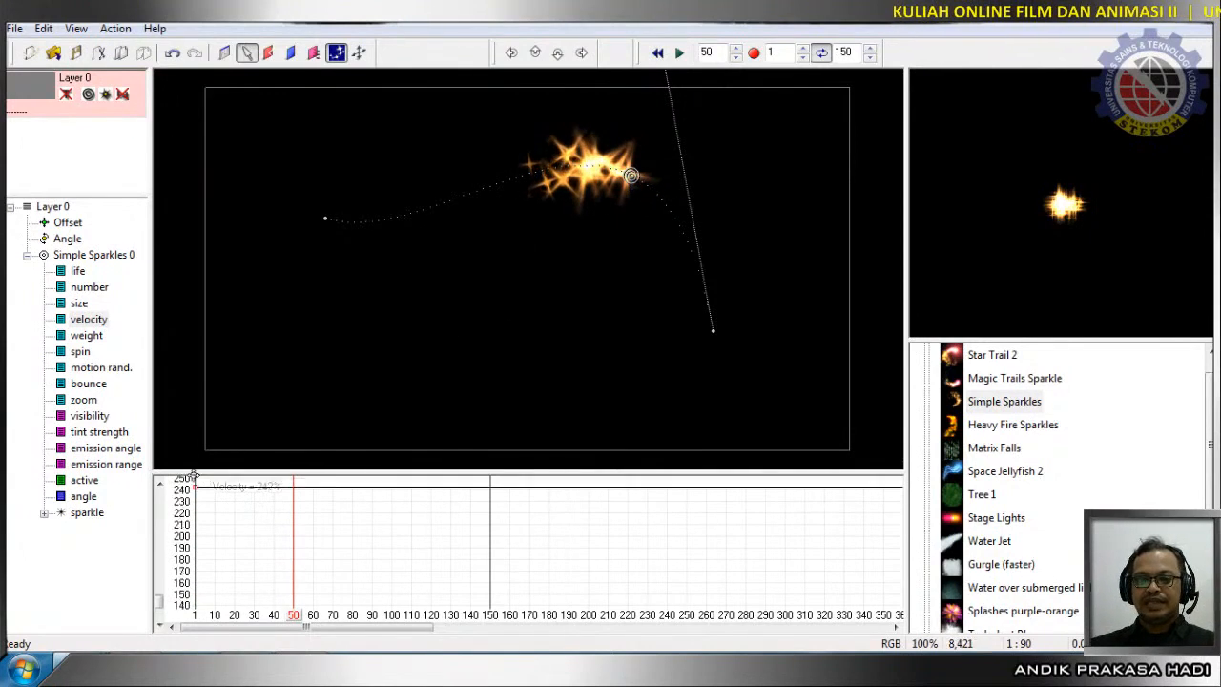
left_click_drag(201, 495, 238, 548)
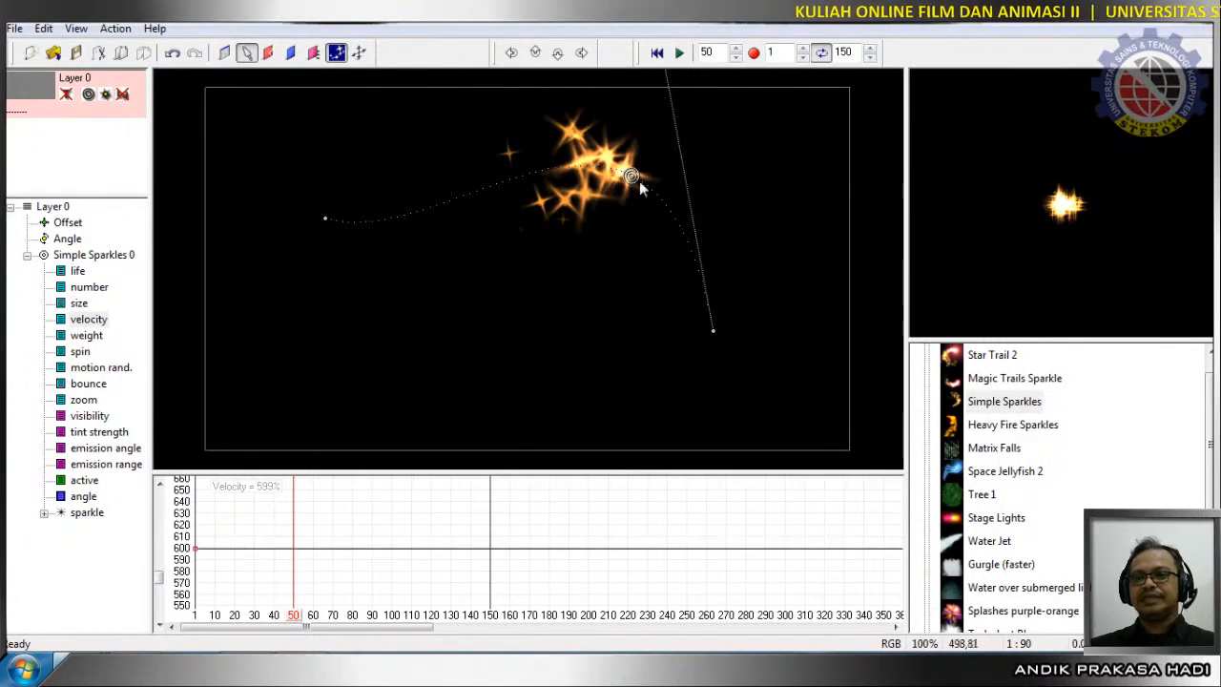
left_click(656, 54)
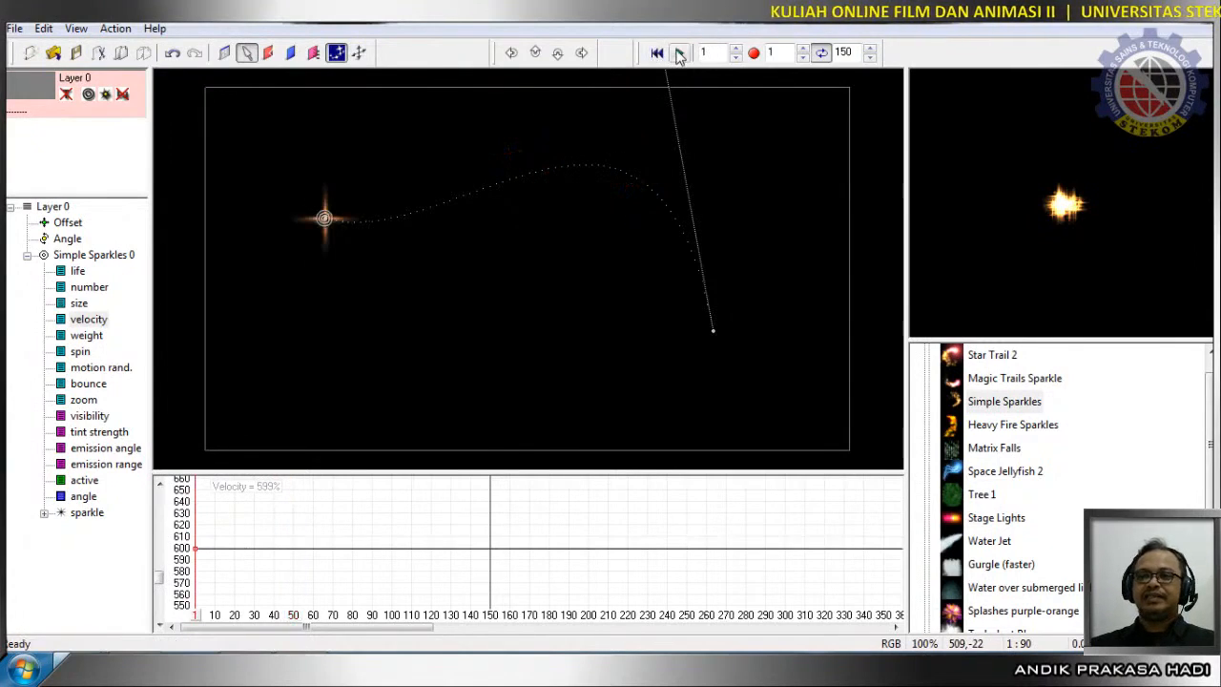
left_click(678, 54)
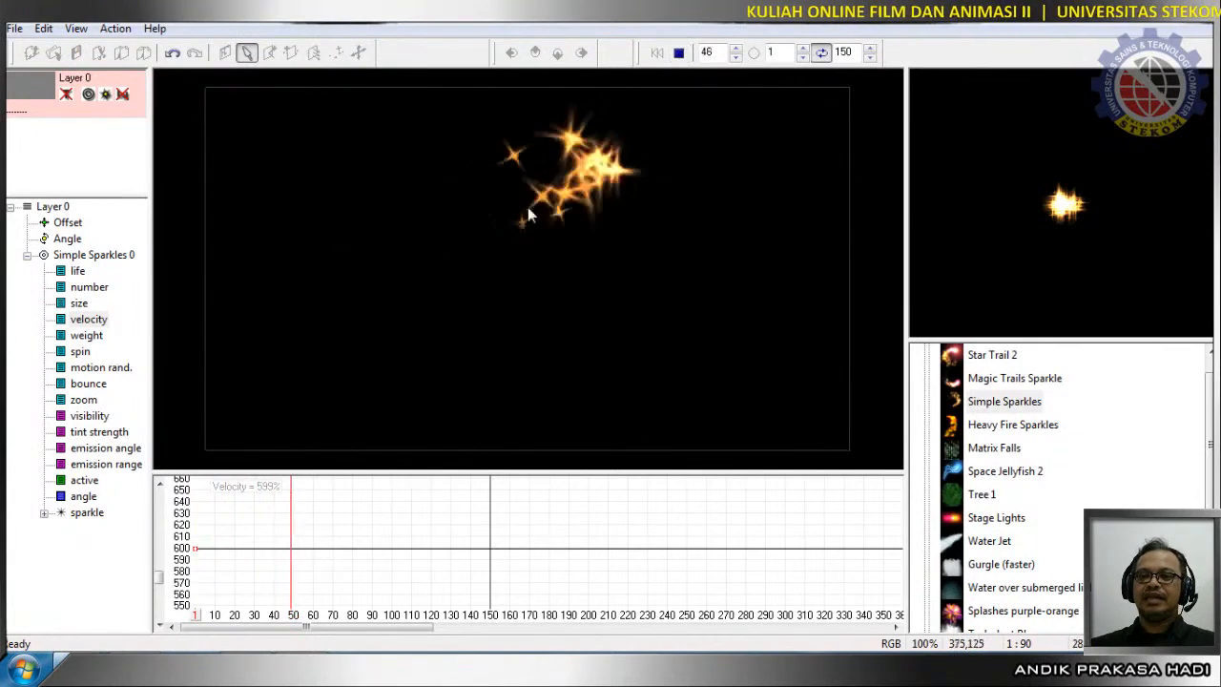
Stop playback, convert the Simple Sparkles emitter to an ellipse and widen its x radius to about 92 pixels at frame 108.
left_click(679, 53)
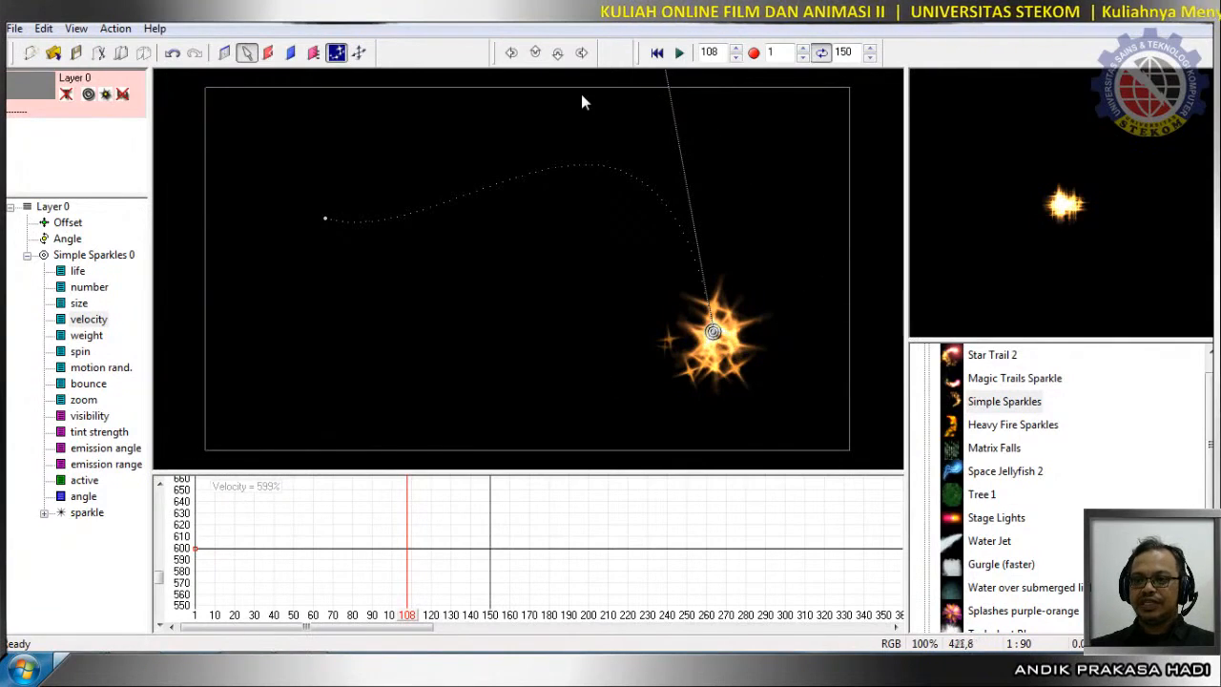
right_click(714, 336)
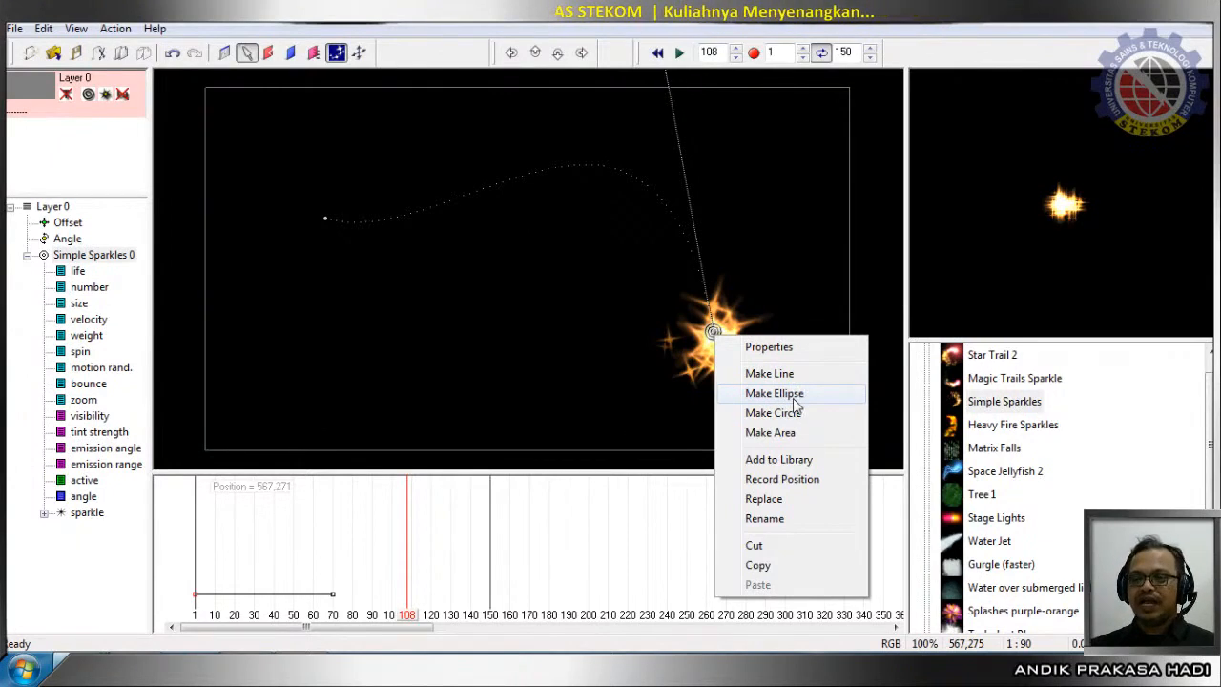
left_click(774, 393)
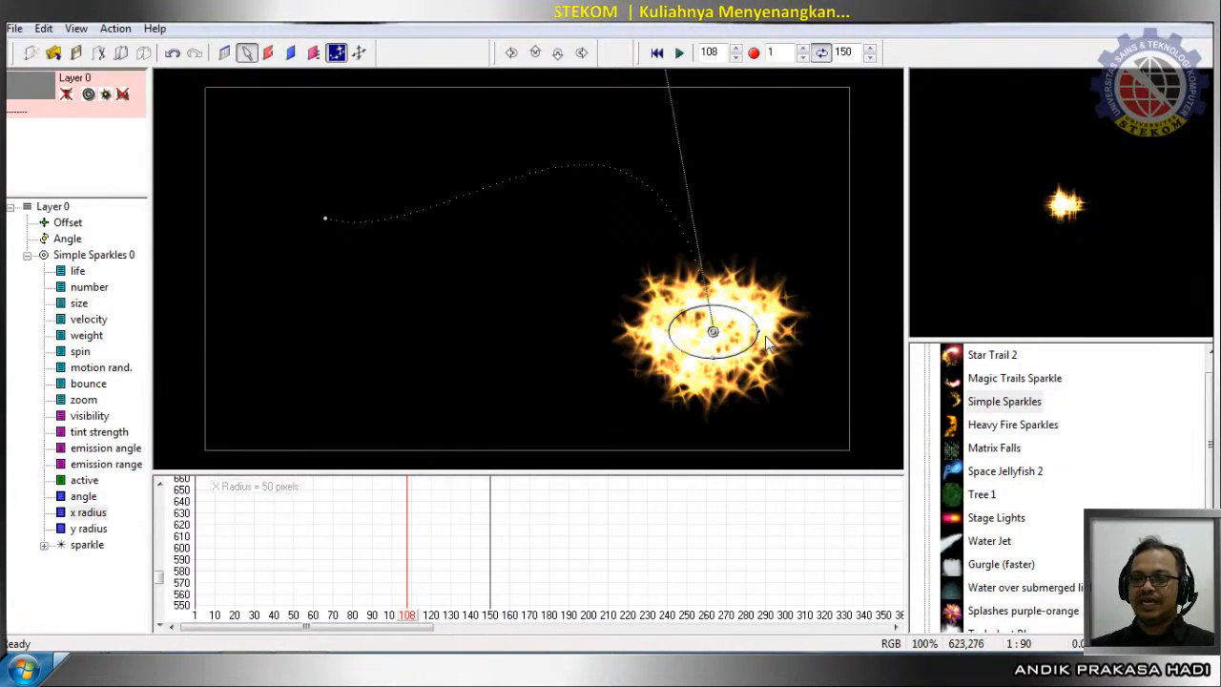
left_click_drag(760, 334, 796, 358)
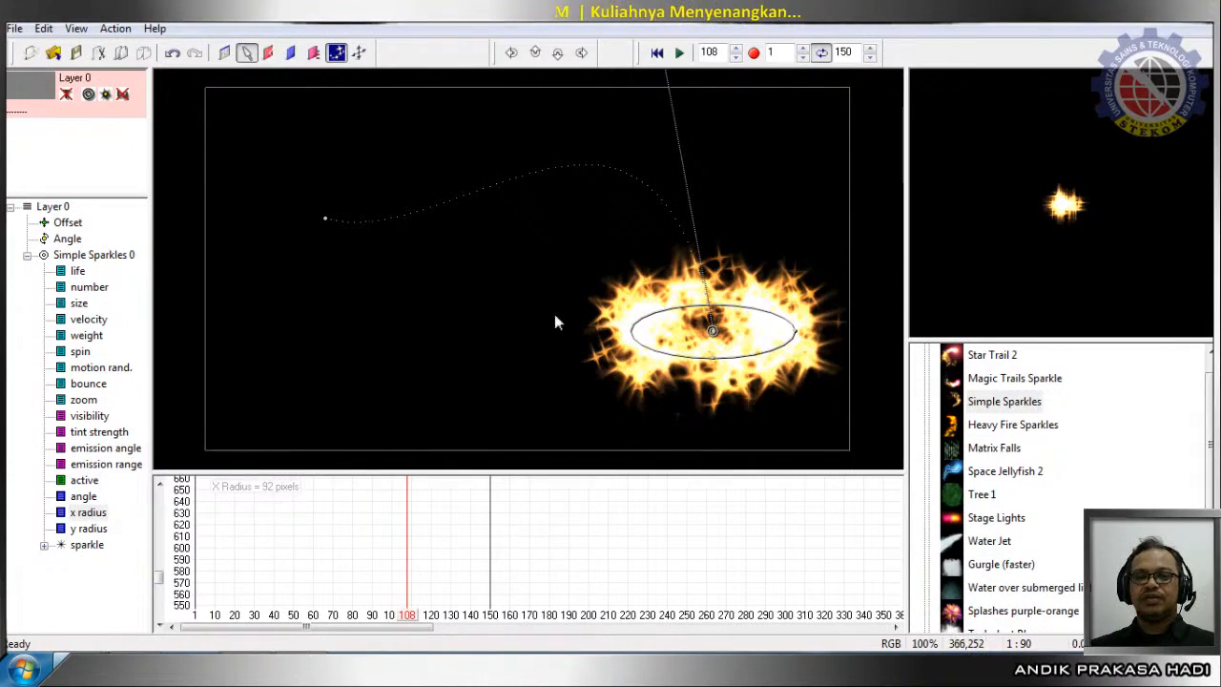
Set the elliptical emitter's size to about 236% and its number to 100% at the frame 1 keyframes.
left_click(82, 304)
left_click_drag(162, 581, 220, 586)
left_click(91, 288)
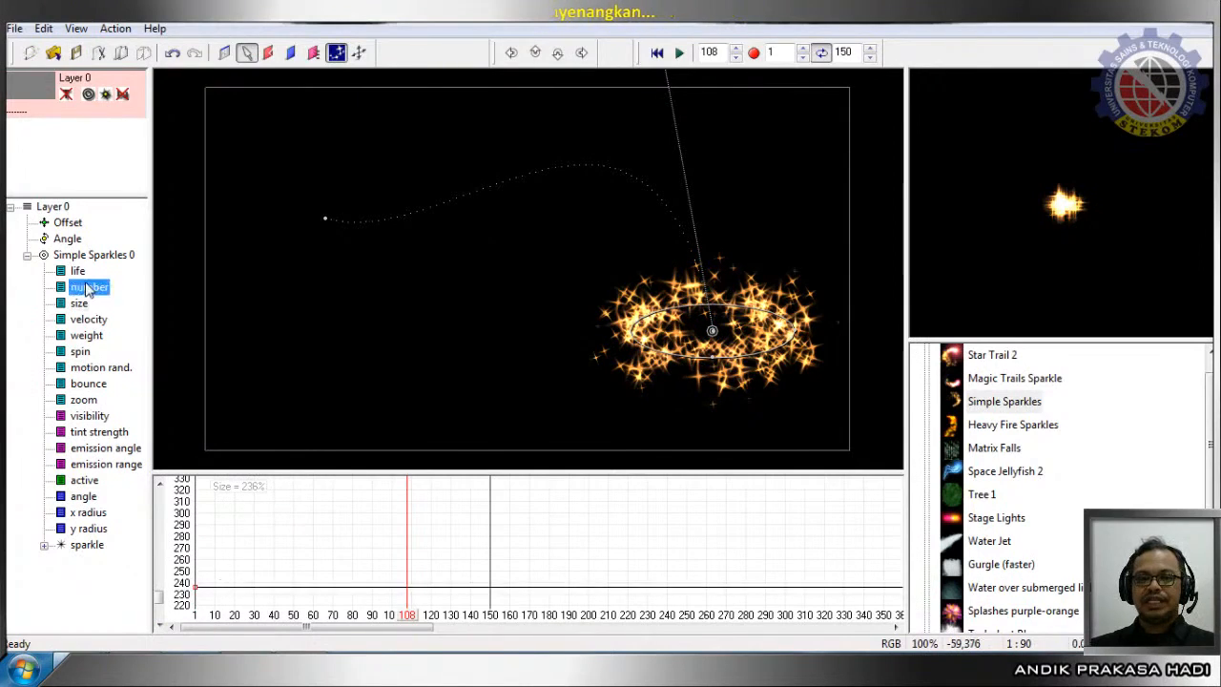
mouse_move(158, 606)
left_mouse_down()
mouse_move(160, 617)
mouse_move(166, 557)
mouse_move(171, 626)
left_mouse_up()
scroll(215, 541, "up", 3)
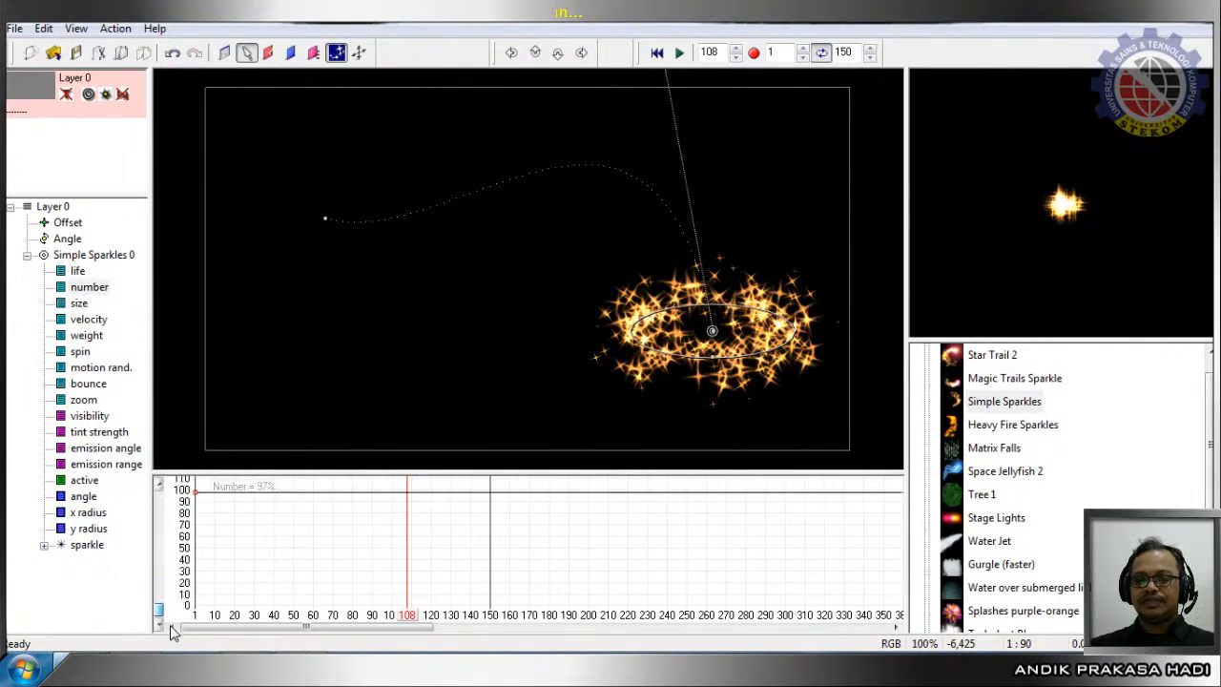
mouse_move(198, 493)
left_mouse_down()
mouse_move(209, 522)
mouse_move(208, 487)
left_mouse_up()
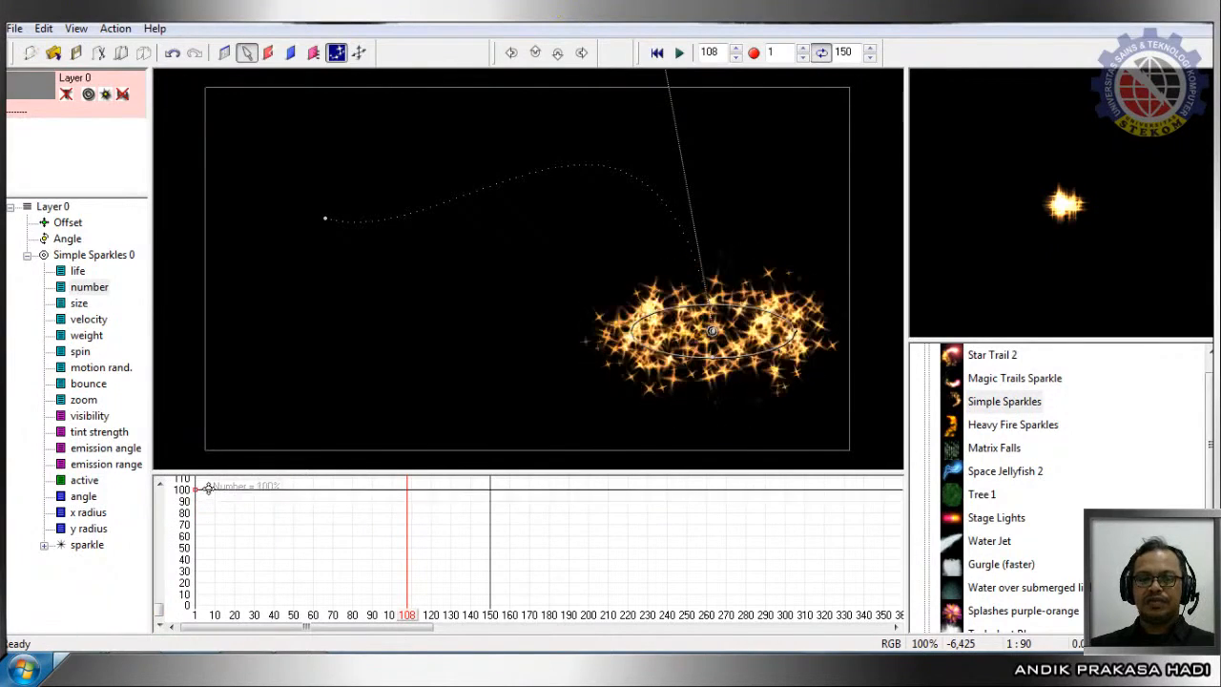
Lower the elliptical emitter's velocity to about 220% at the frame 1 keyframe.
left_click(89, 323)
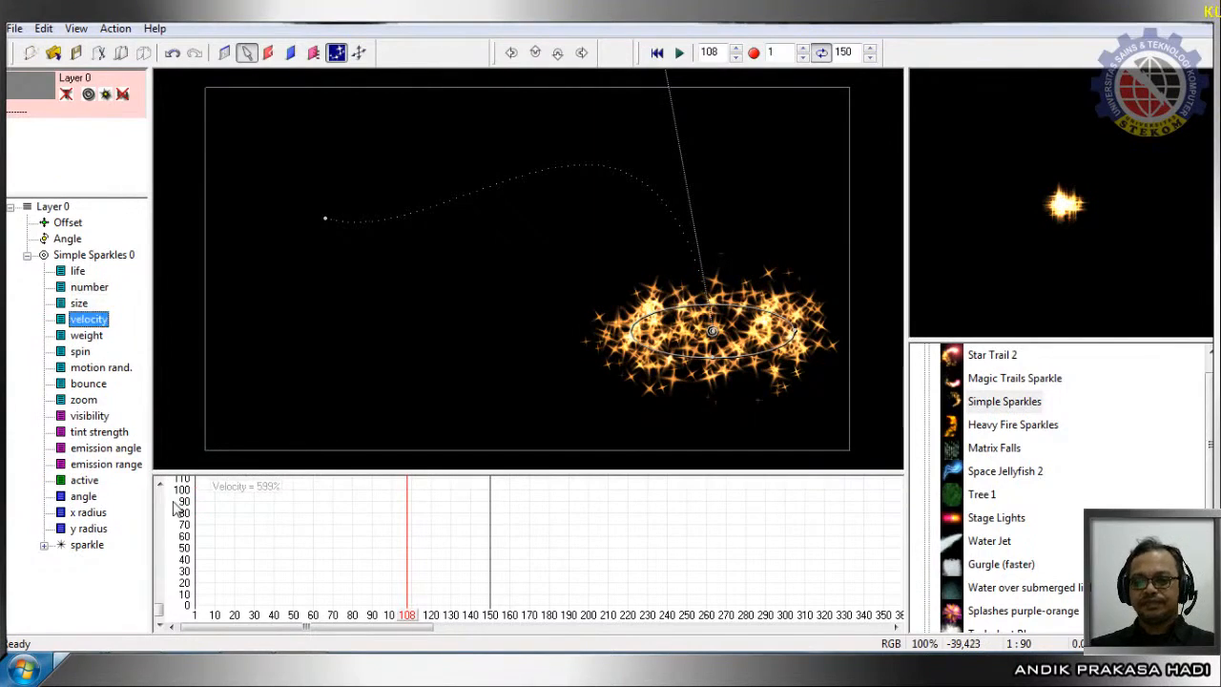
left_click_drag(159, 602, 192, 648)
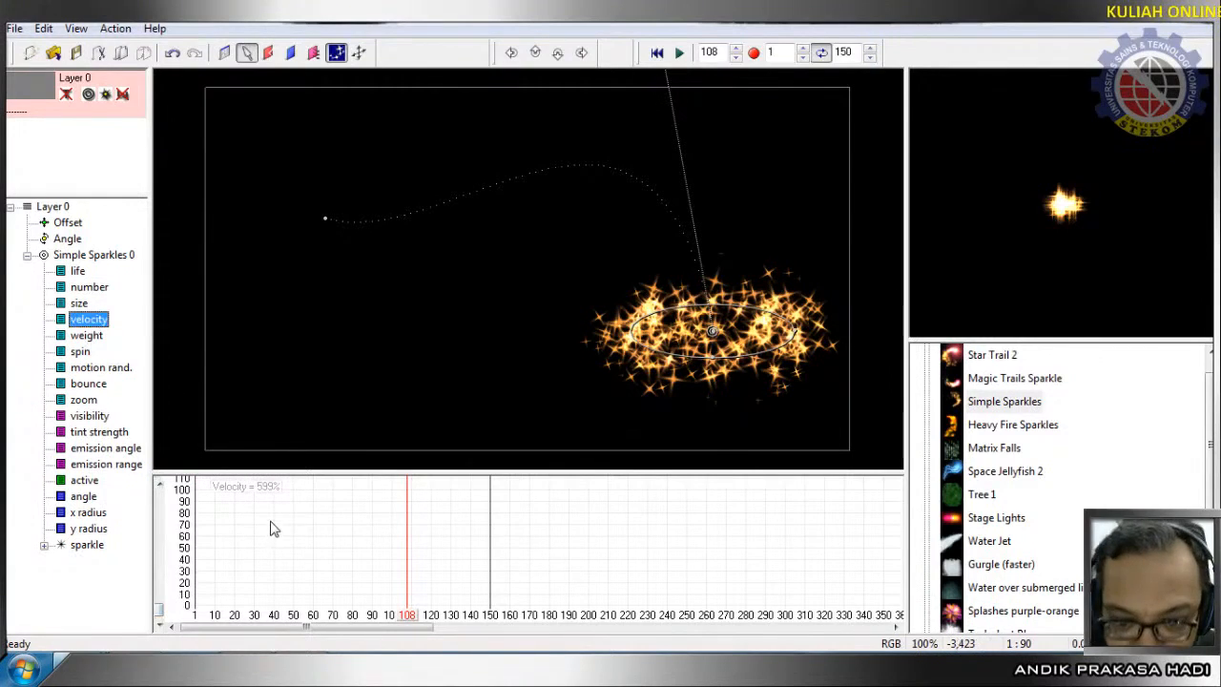
left_click_drag(159, 617, 191, 597)
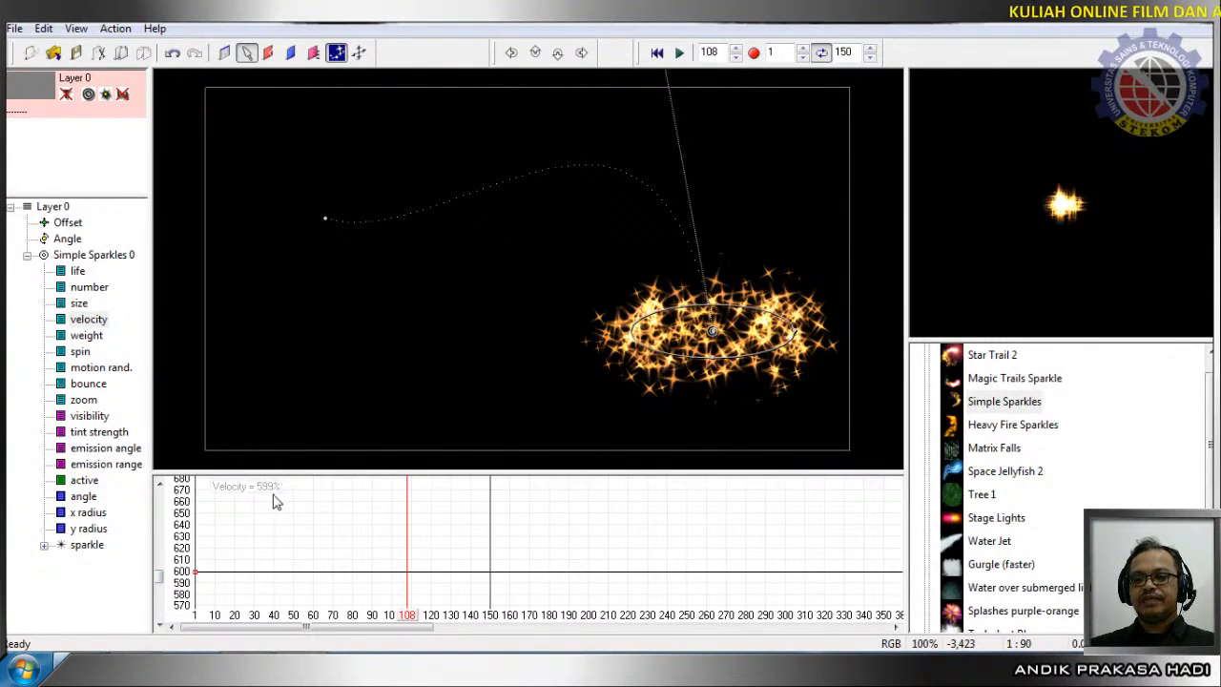
left_click_drag(198, 580, 265, 569)
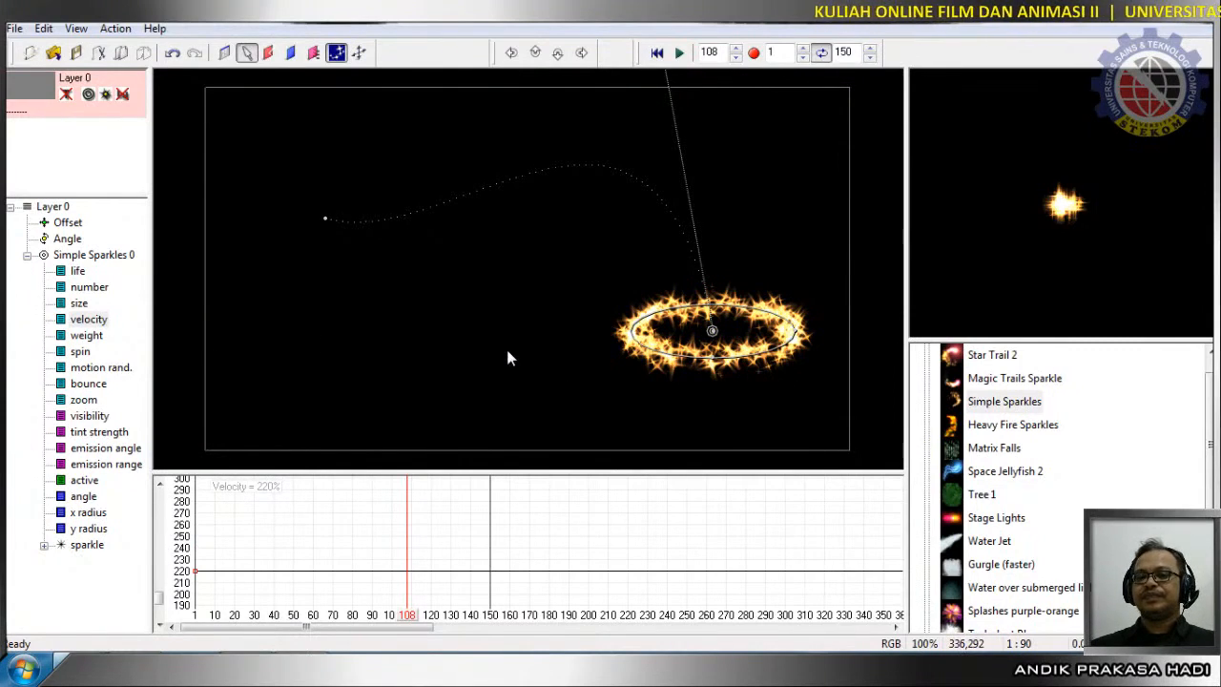
Reduce the emitter's size to about 46% and raise its number to about 330% at the frame 1 keyframes.
left_click(79, 303)
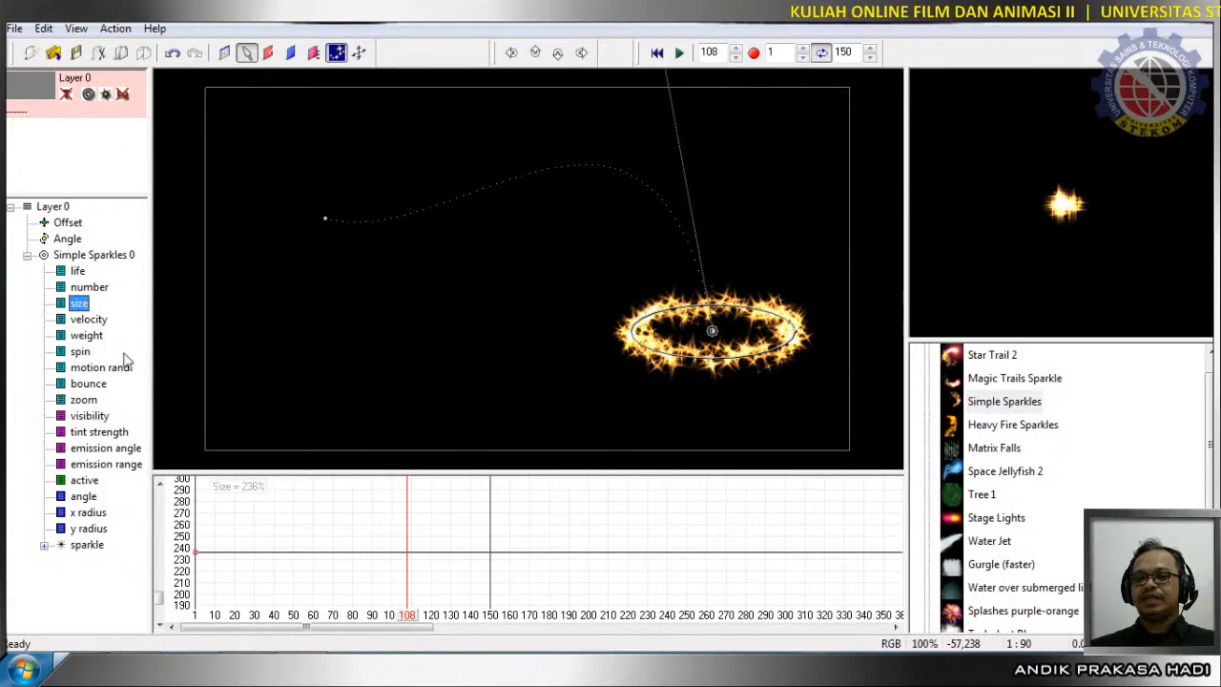
left_click_drag(200, 560, 251, 550)
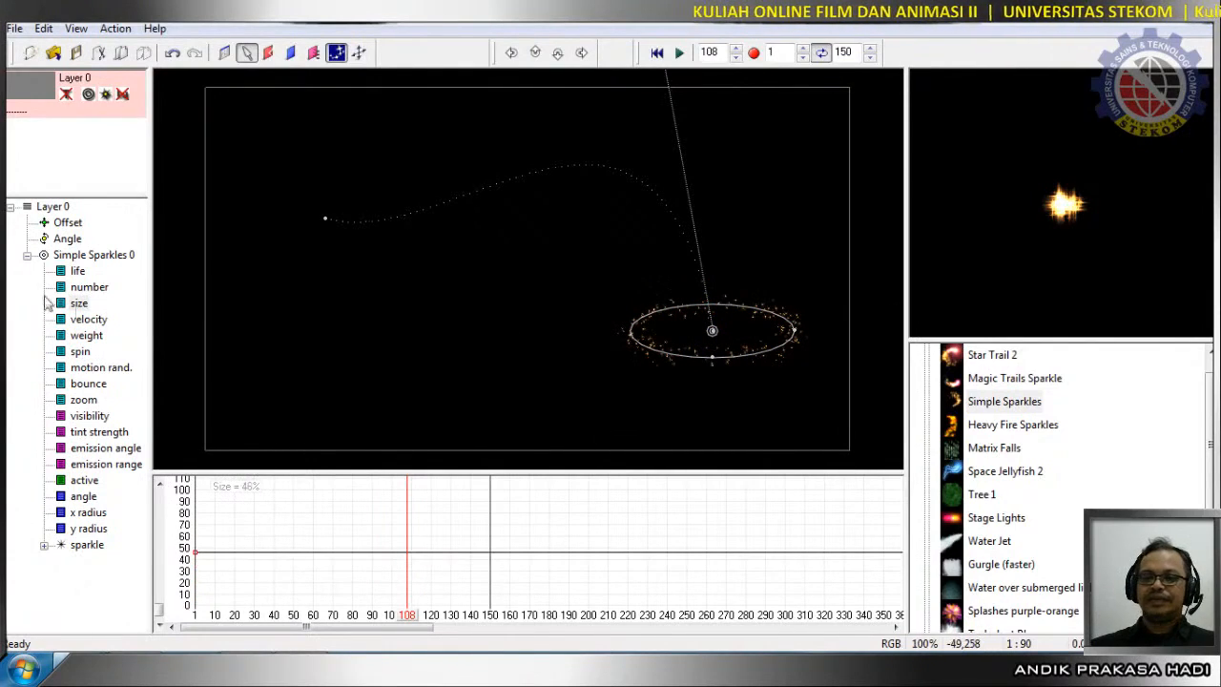
left_click(79, 303)
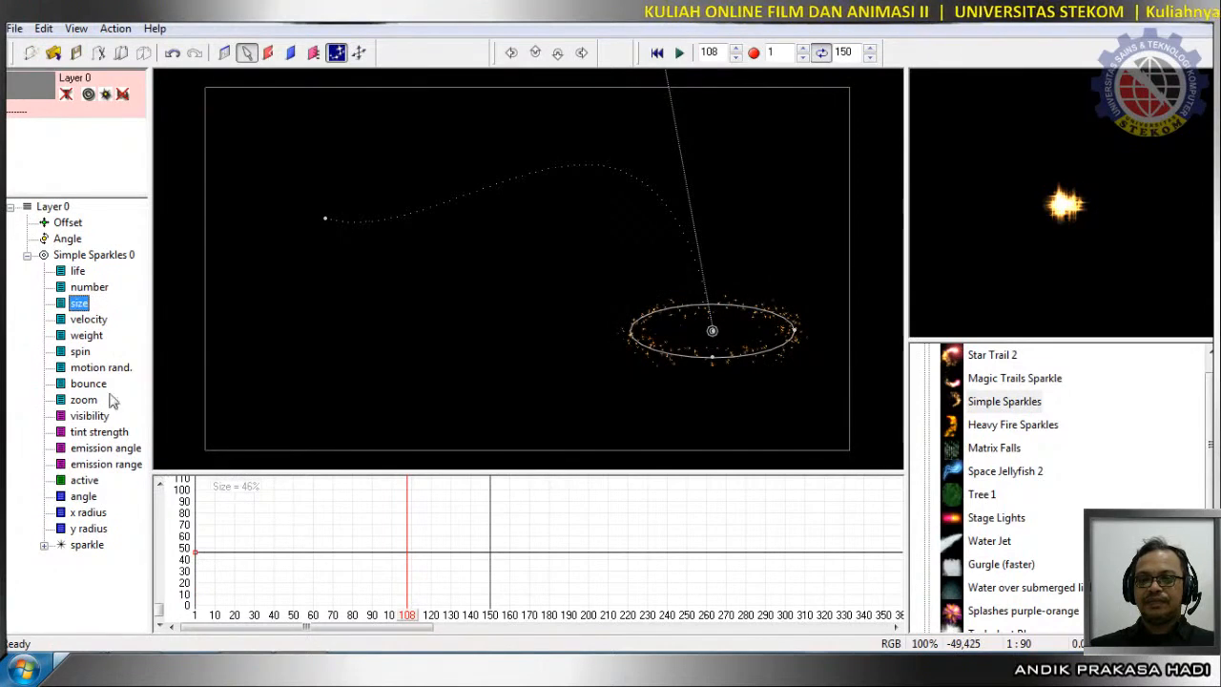
left_click(91, 287)
left_click_drag(195, 490, 192, 474)
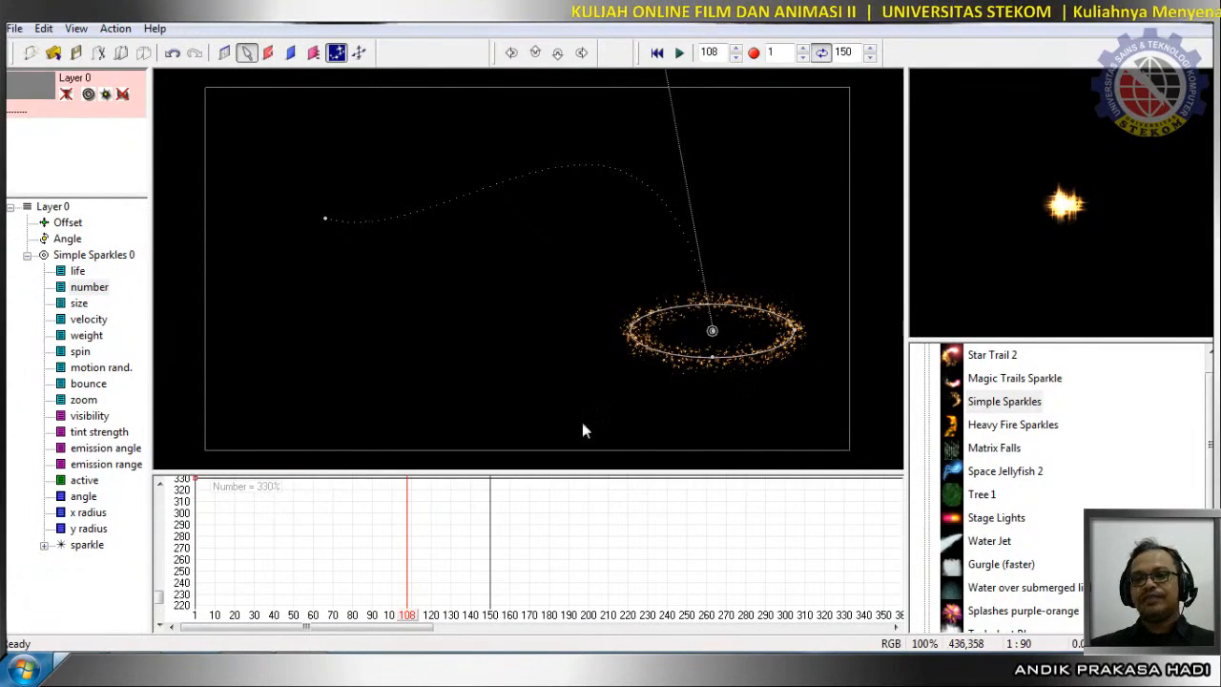
Set the emitter's velocity to about 137% at the frame 1 keyframe.
left_click(92, 321)
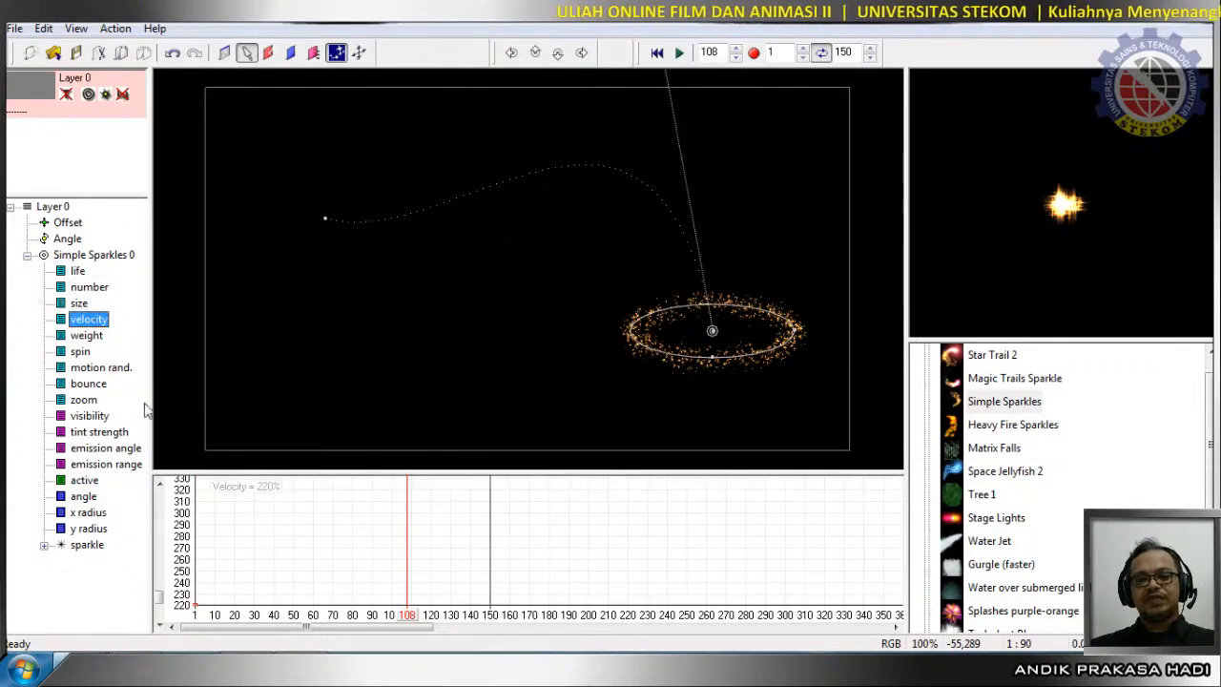
scroll(173, 588, "down", 5)
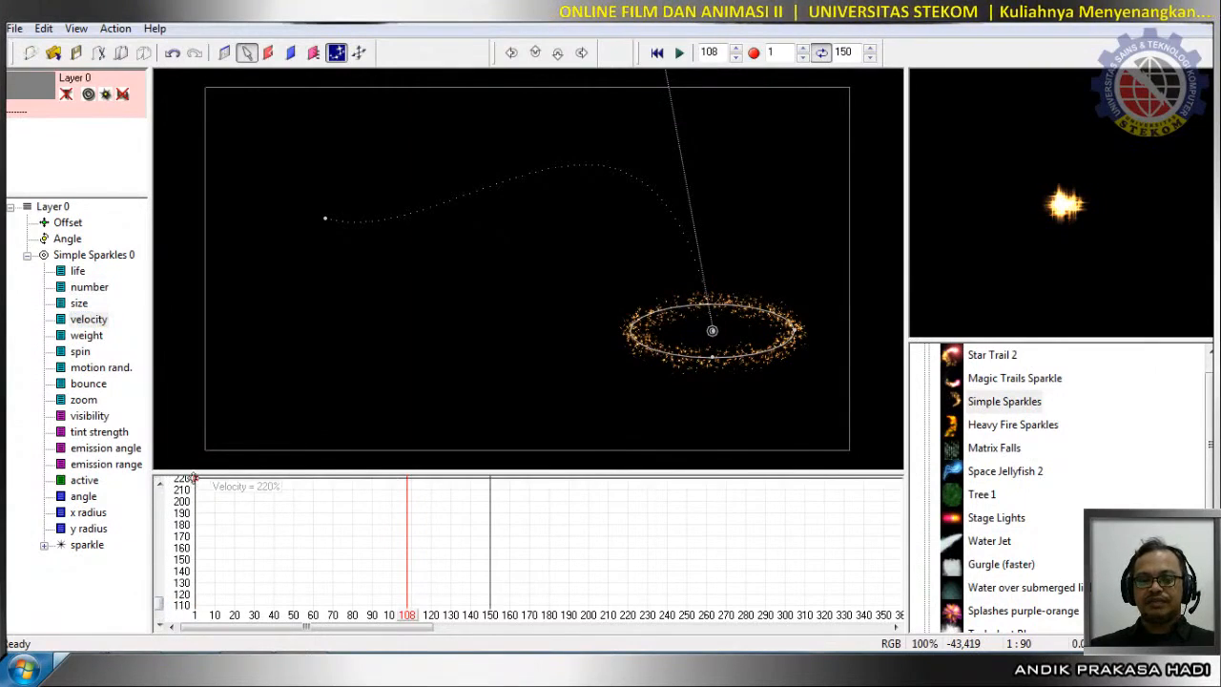
left_click_drag(193, 476, 204, 572)
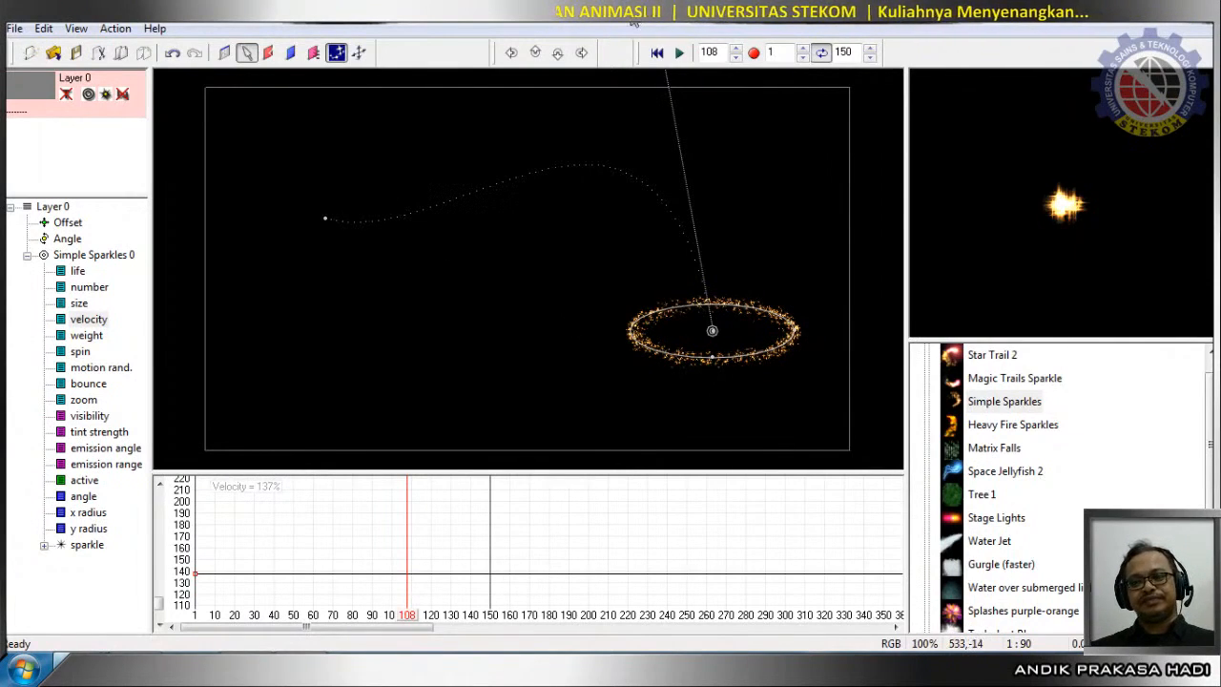
Convert the emitter to a circle, enlarge its radius to about 78 pixels at frame 108 and preview the animation from frame 1.
left_click_drag(798, 333, 793, 385)
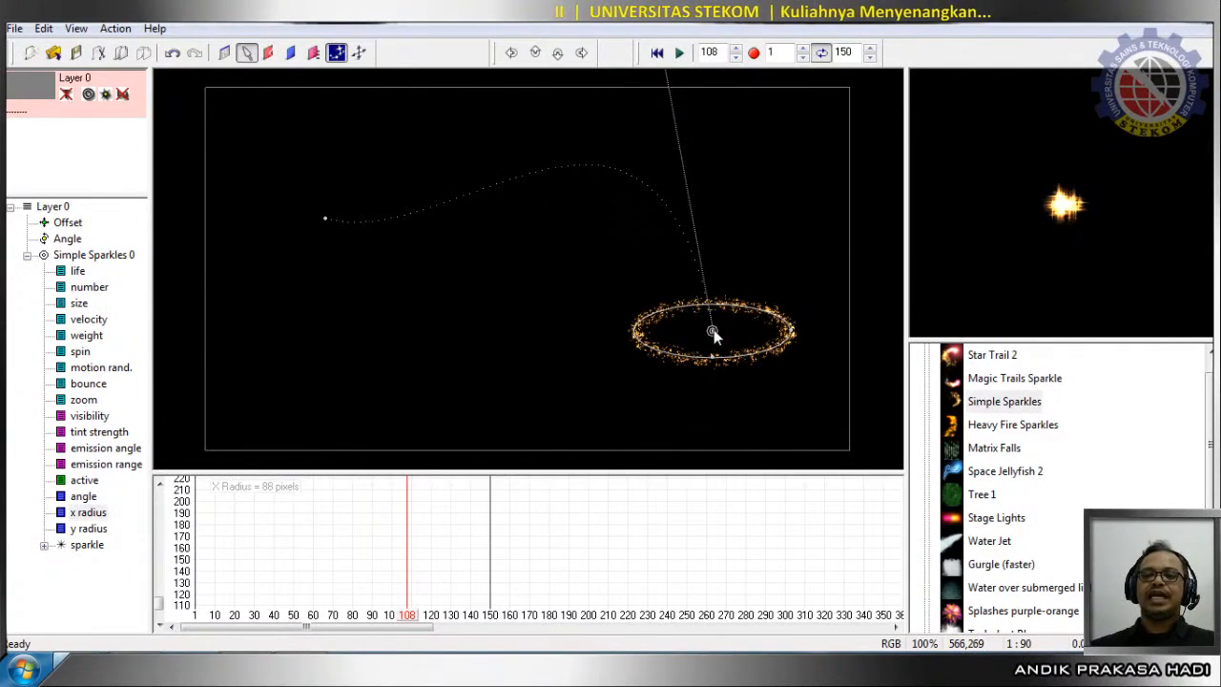
right_click(714, 329)
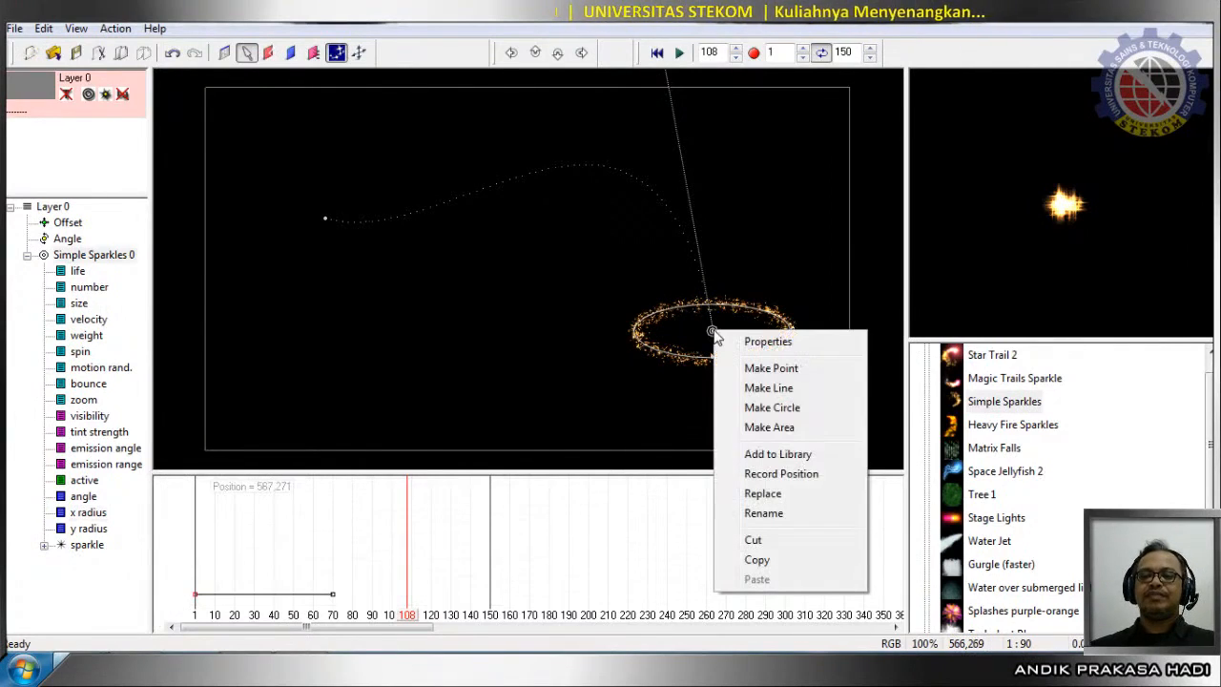
left_click(789, 409)
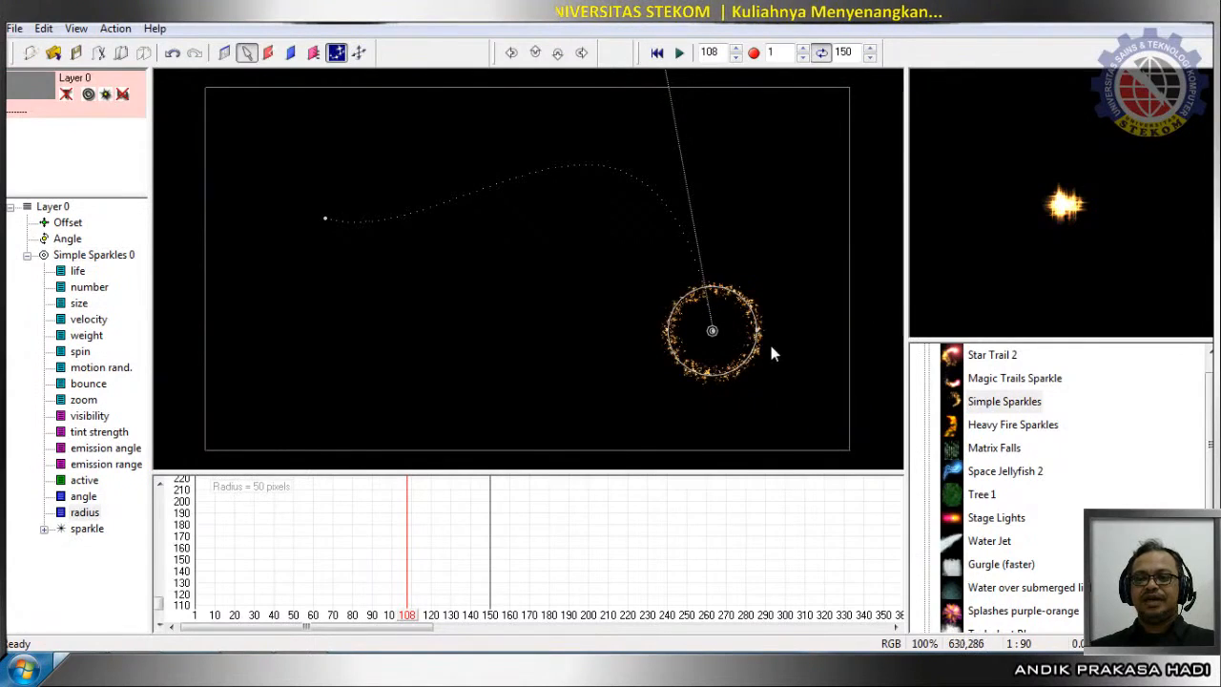
left_click_drag(758, 337, 783, 349)
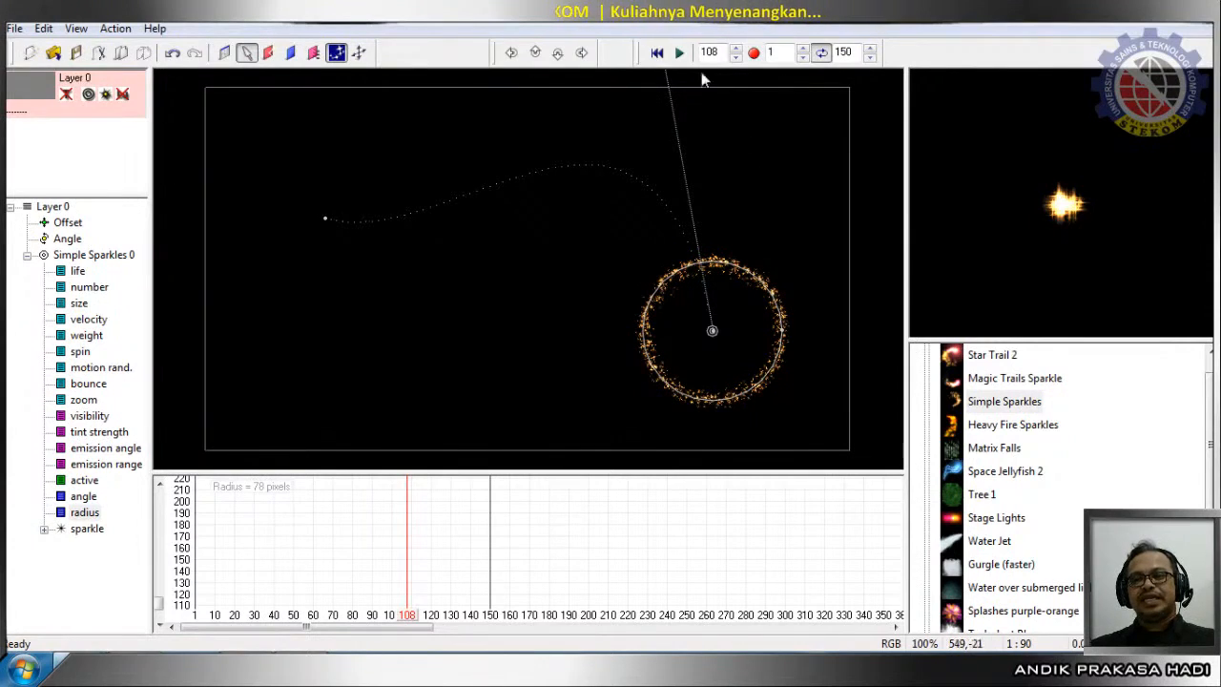
left_click(657, 53)
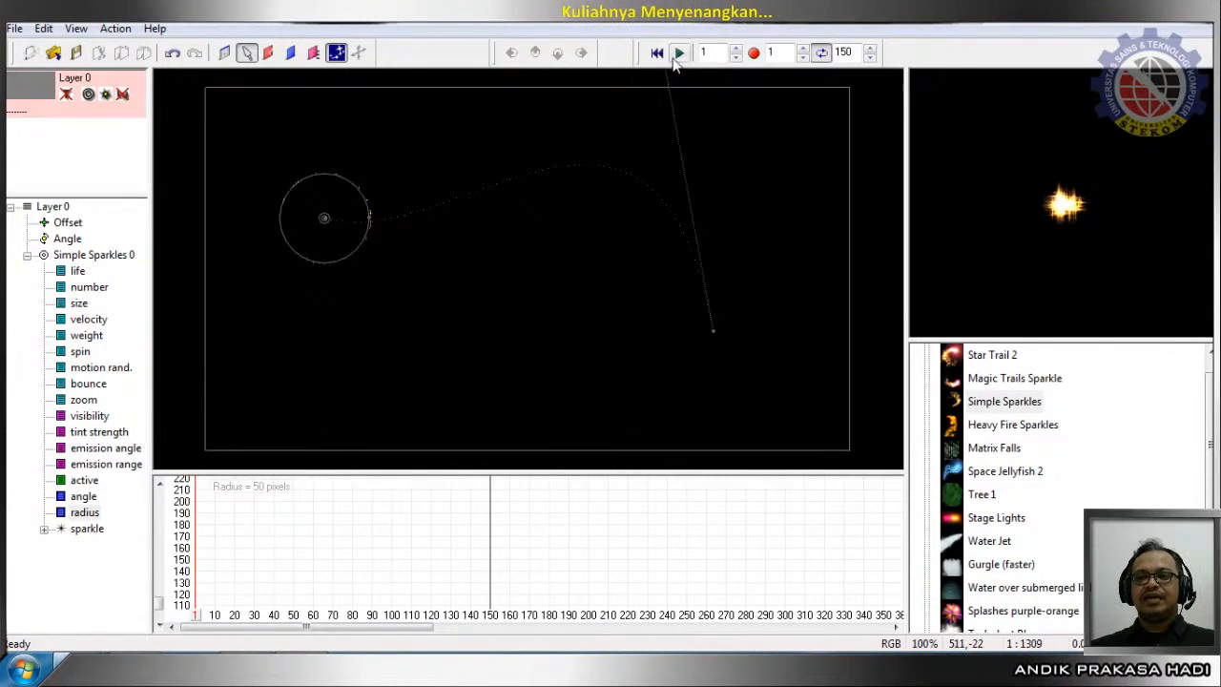
left_click(676, 53)
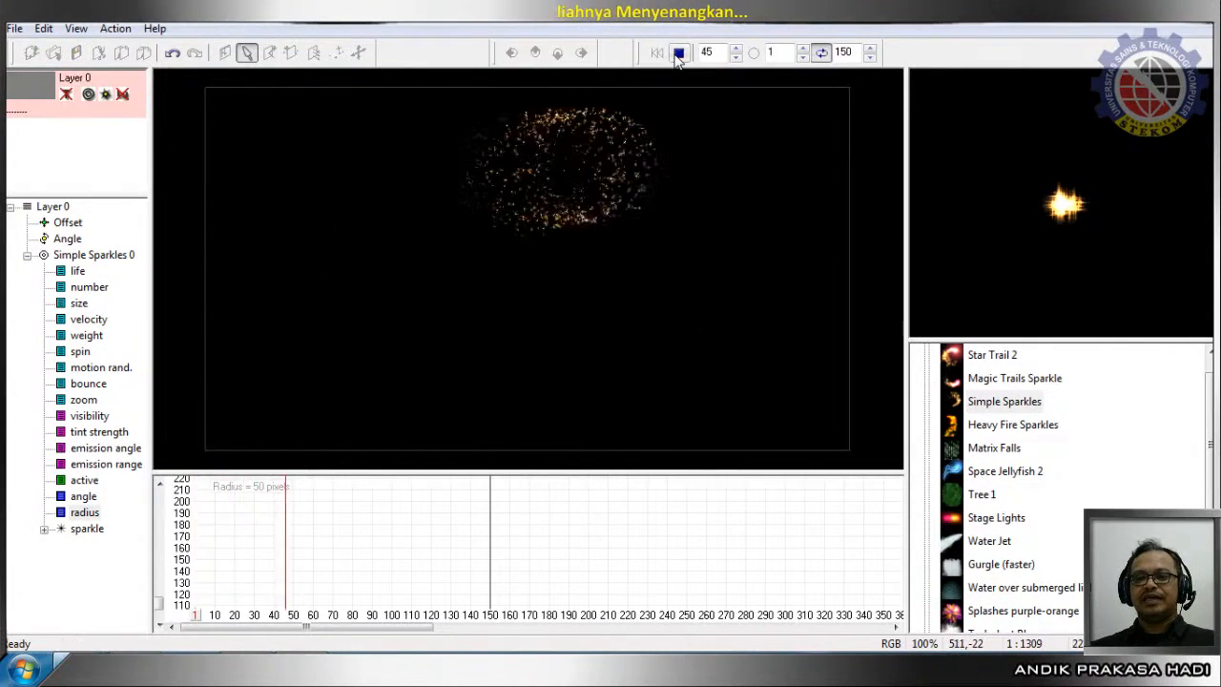
left_click(678, 53)
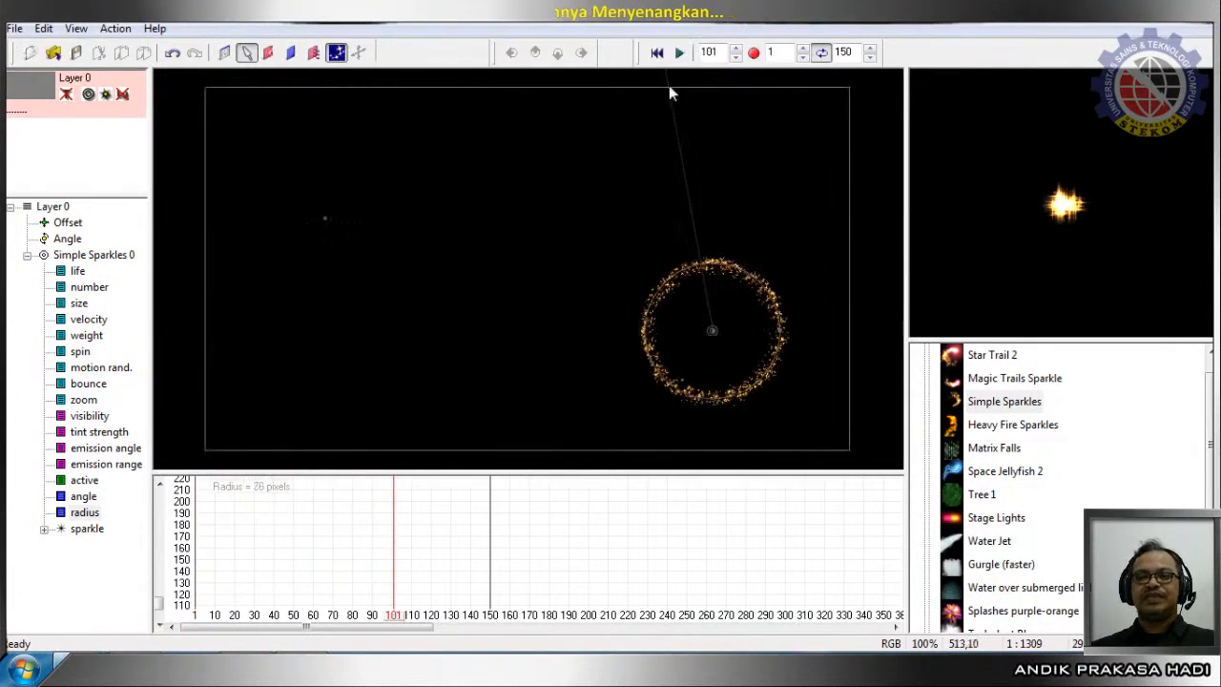
Shrink the circular emitter's radius to about 44 pixels at frame 101 and preview the animation.
left_click_drag(780, 332, 760, 340)
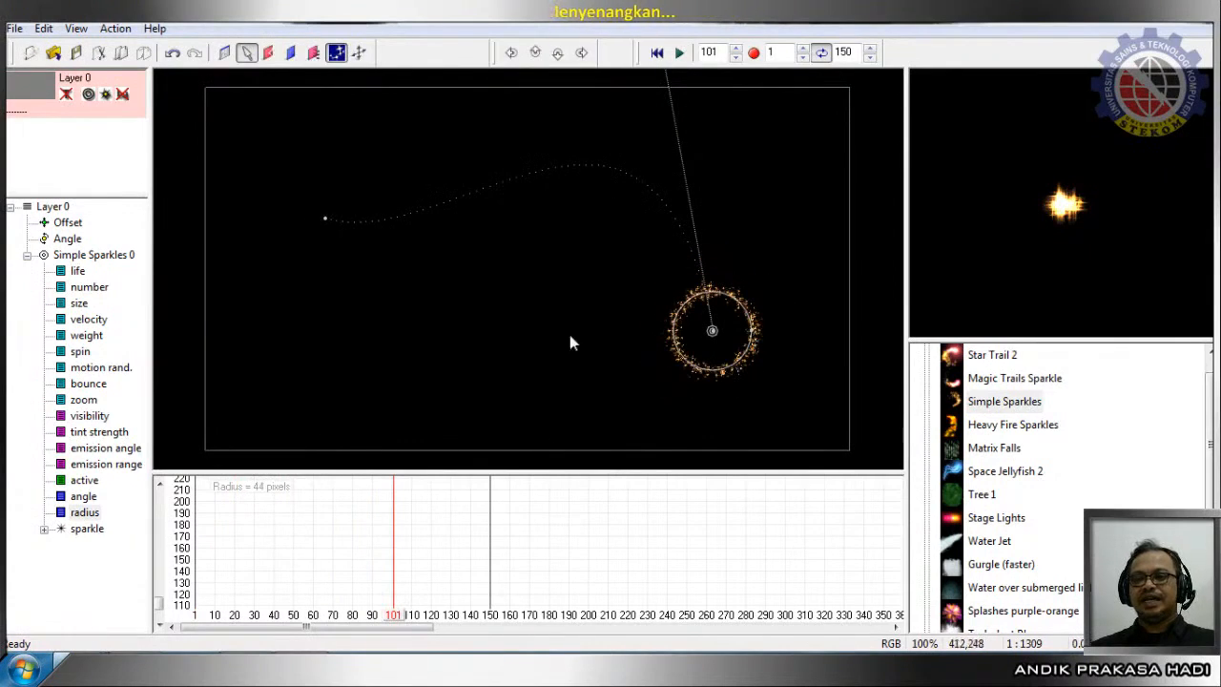
left_click(679, 52)
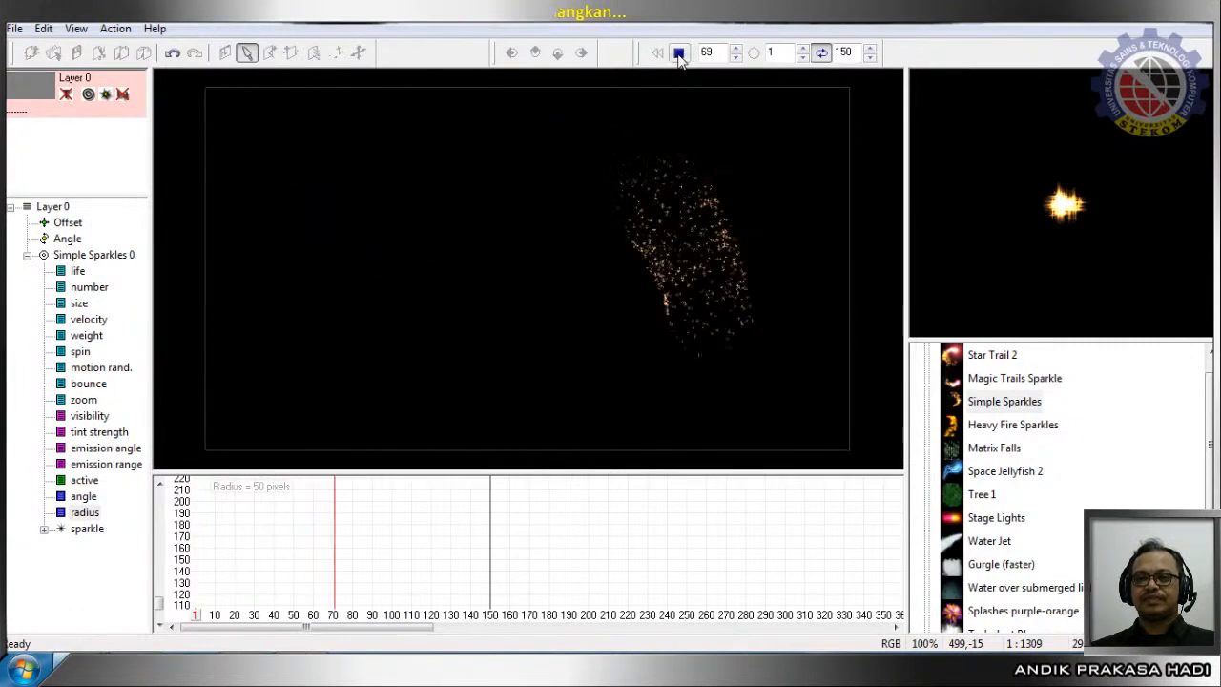
left_click(678, 52)
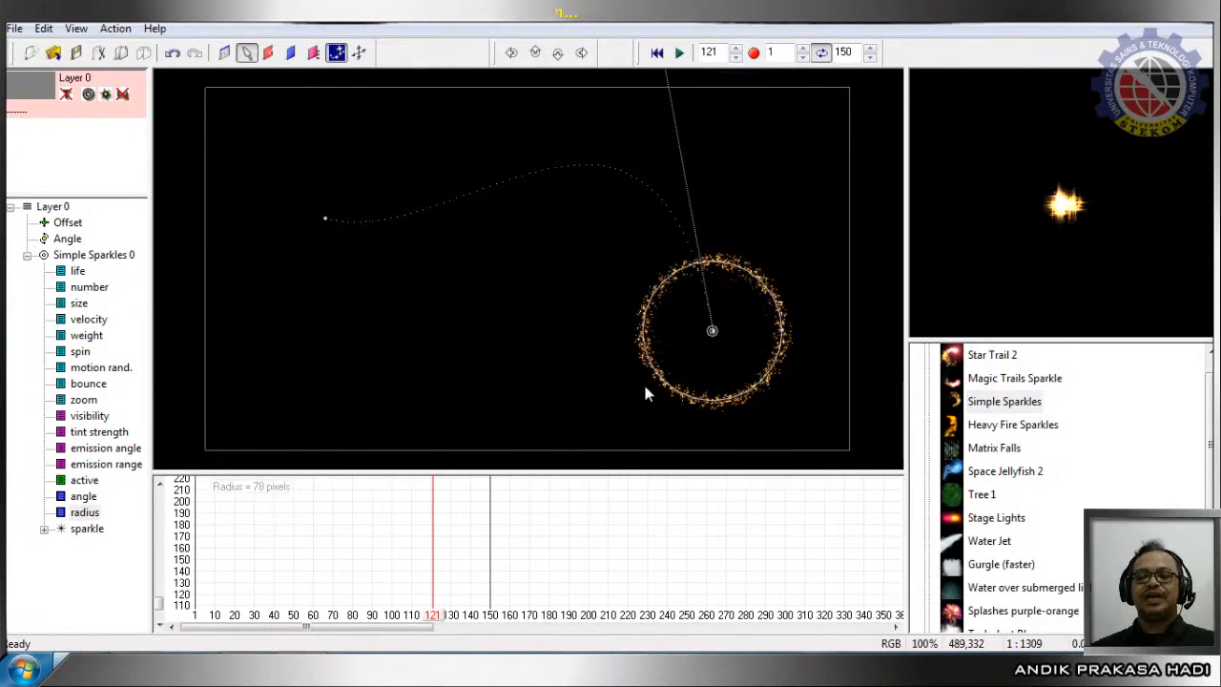
Undo the circular emitter's radius changes, show its size graph and replay the animation from frame 1.
key("ctrl+z")
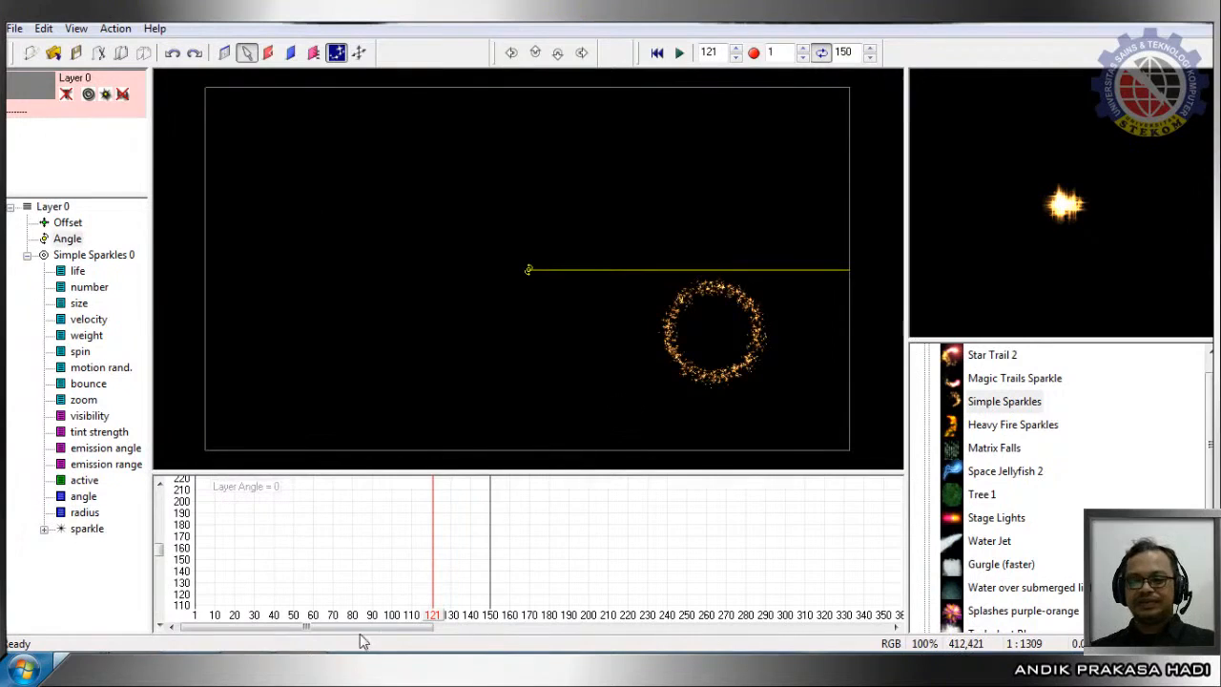
left_click(78, 303)
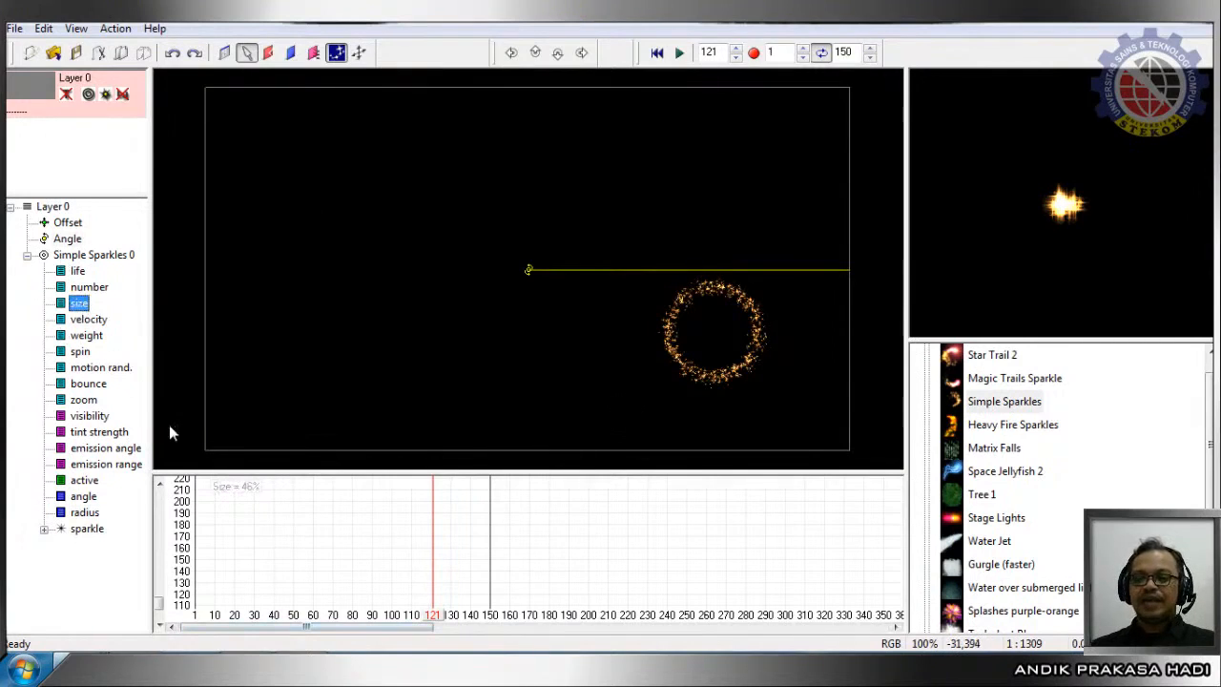
left_click_drag(432, 620, 195, 629)
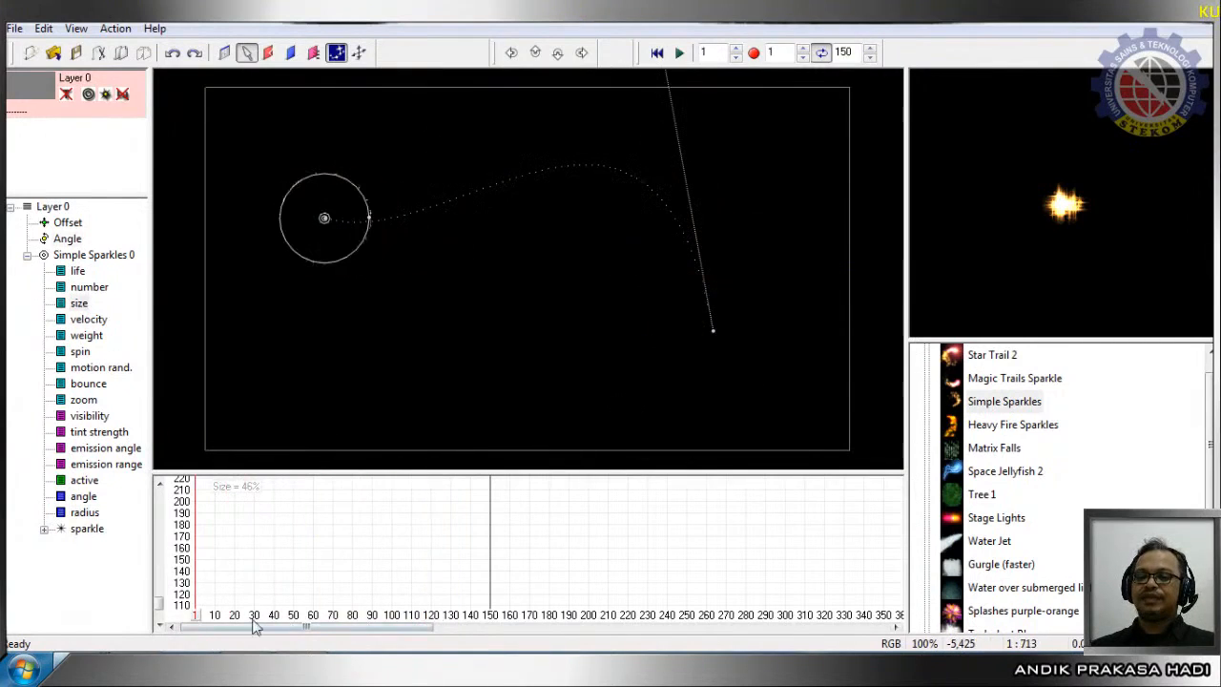
scroll(346, 585, "down", 5)
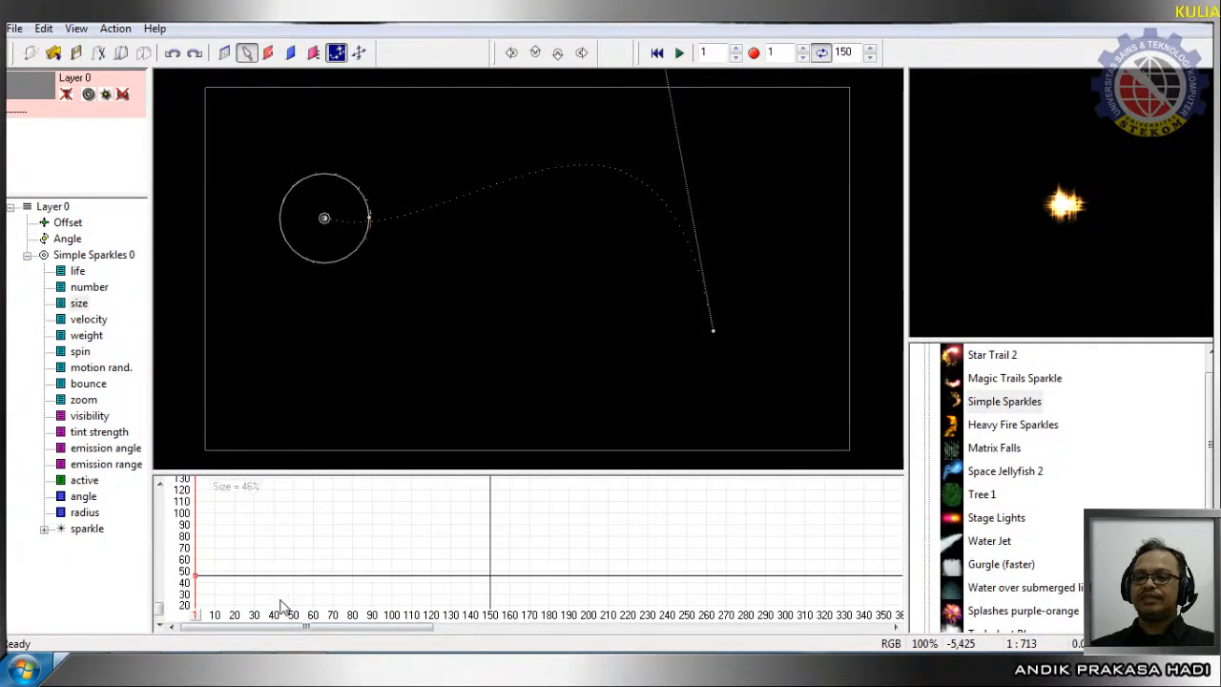
left_click(679, 52)
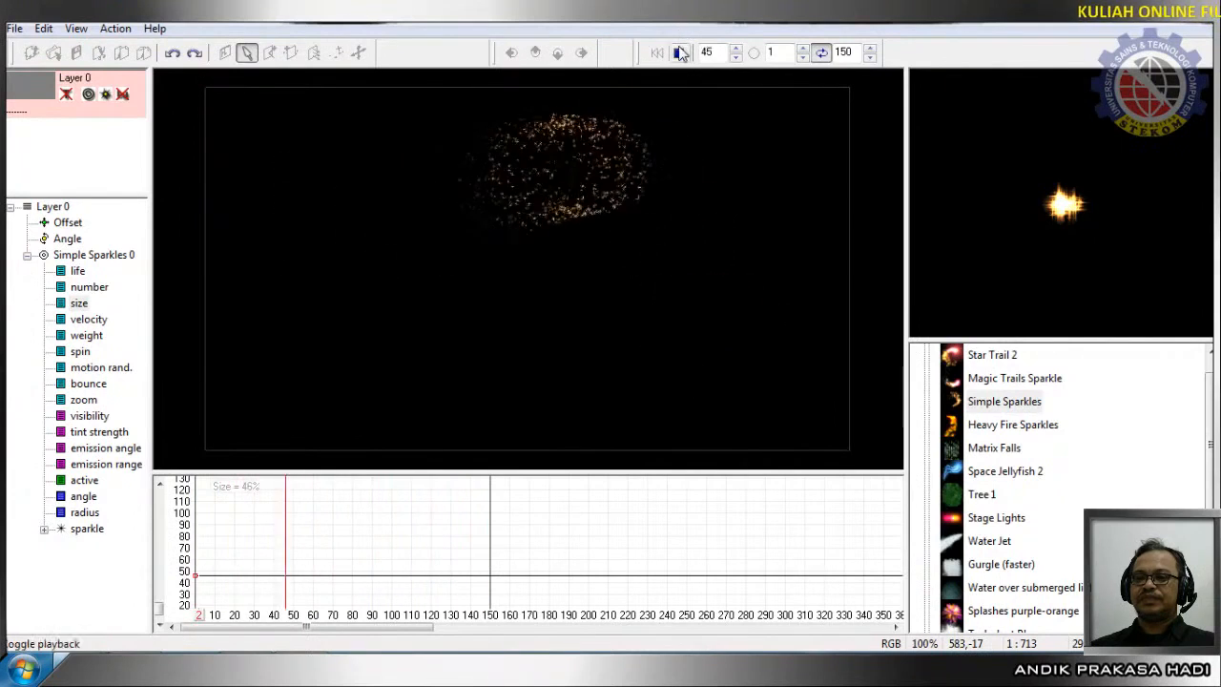
left_click(680, 53)
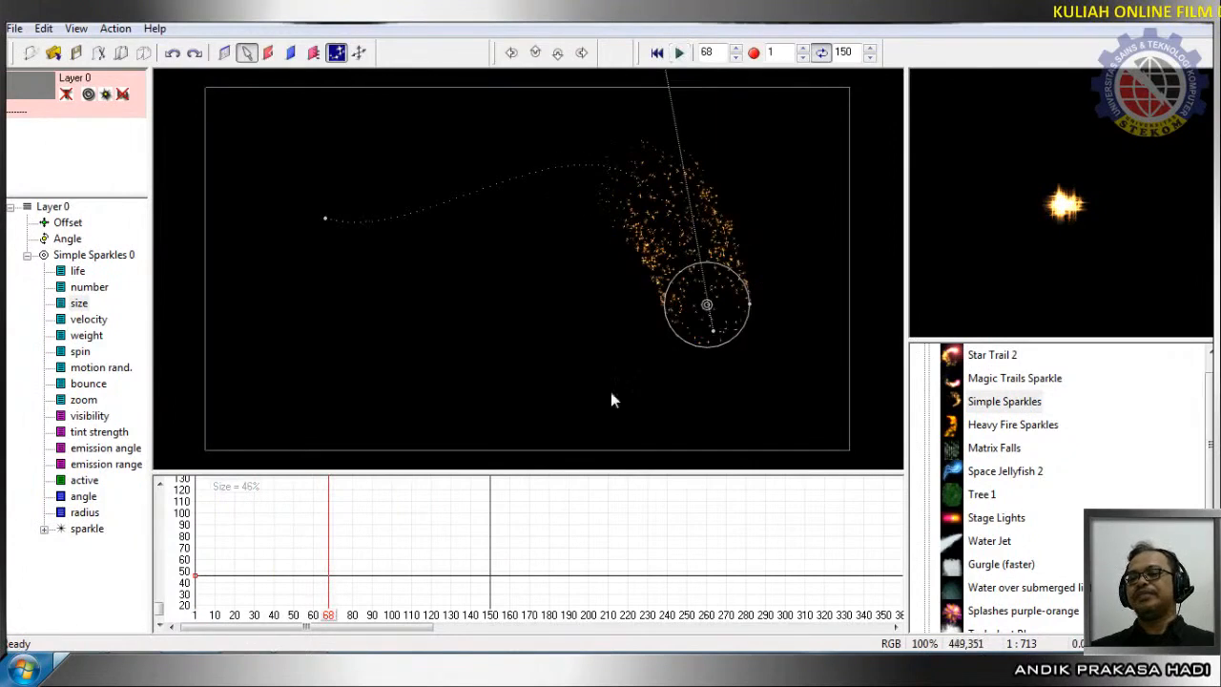
Try the area shape on the Simple Sparkles emitter at frame 68 and convert it to a line emitter instead.
right_click(708, 305)
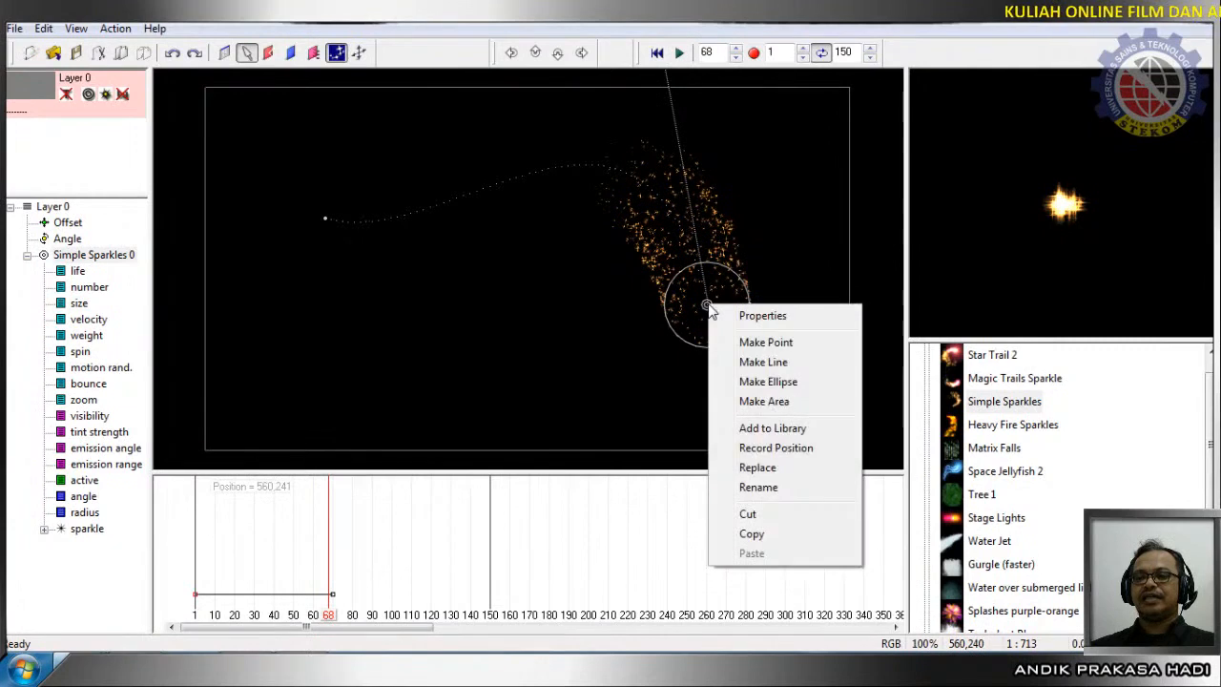
left_click(763, 401)
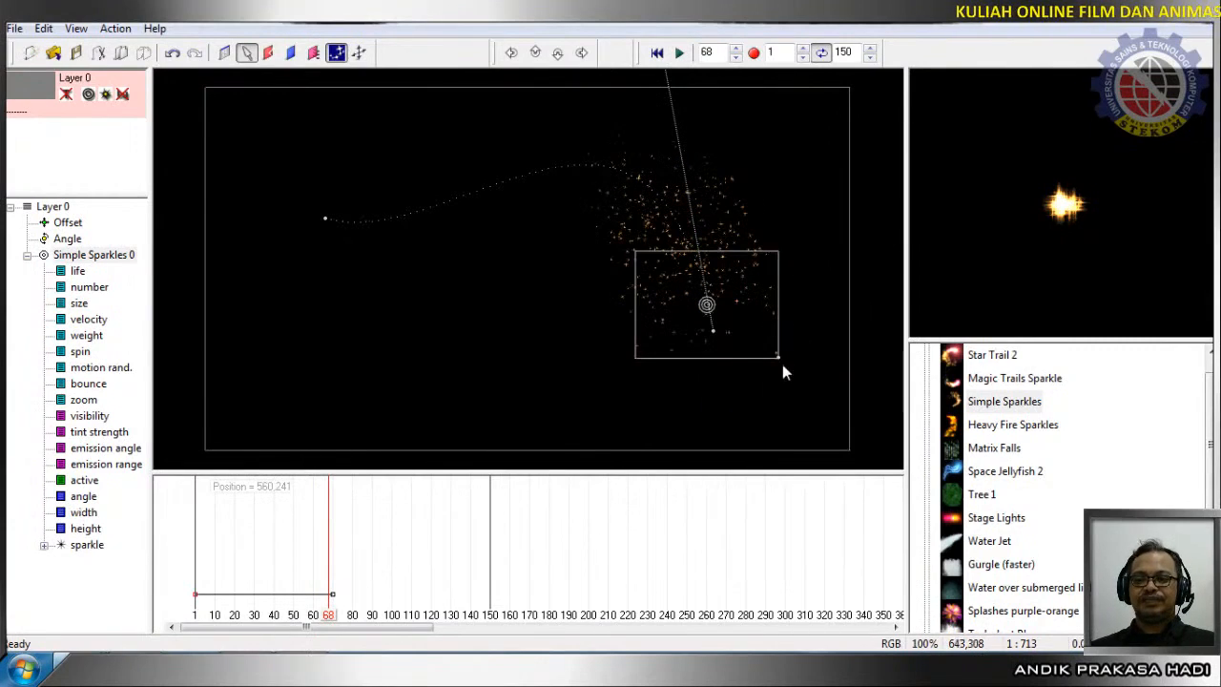
right_click(707, 308)
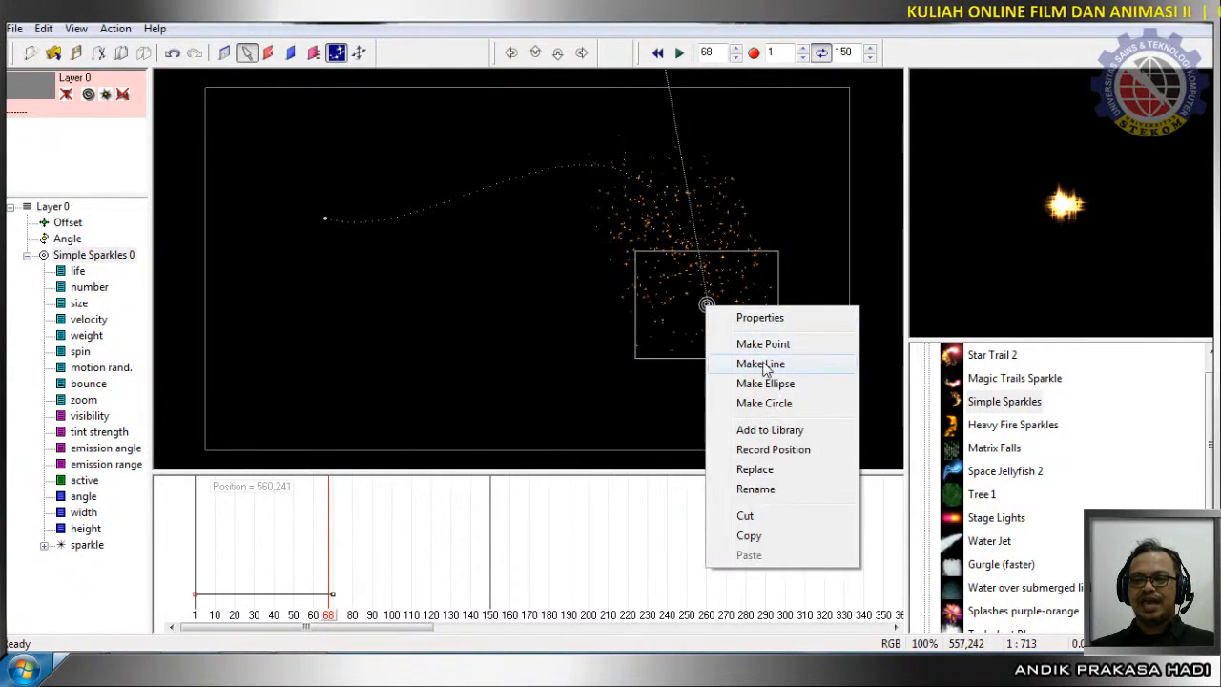
left_click(763, 365)
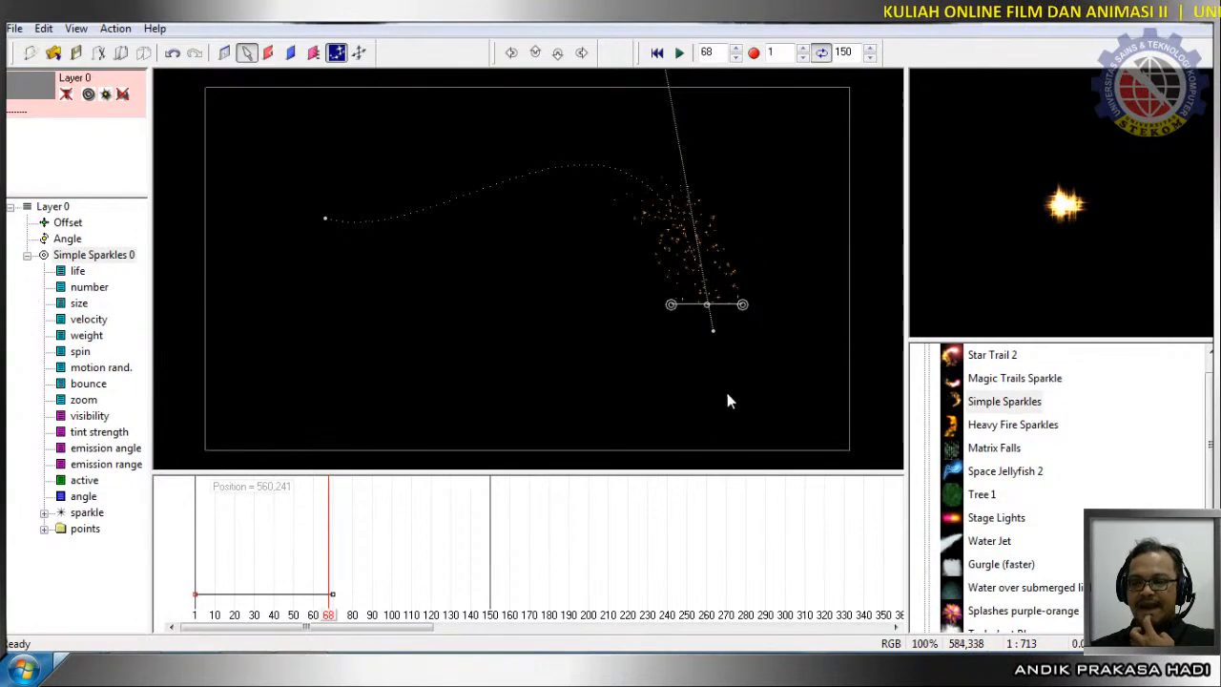
Spread both end points of the line emitter outward into a longer, slightly slanted line at frame 68 and preview the animation from frame 1.
left_click_drag(741, 305, 816, 293)
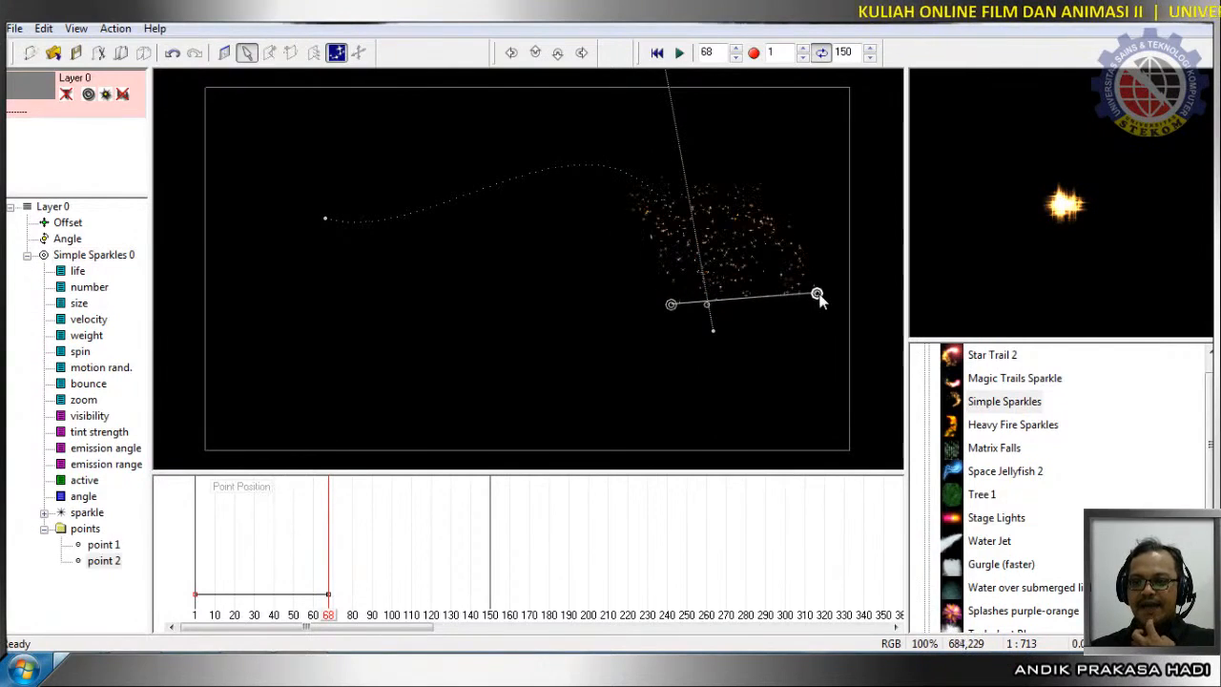
left_click_drag(672, 305, 595, 339)
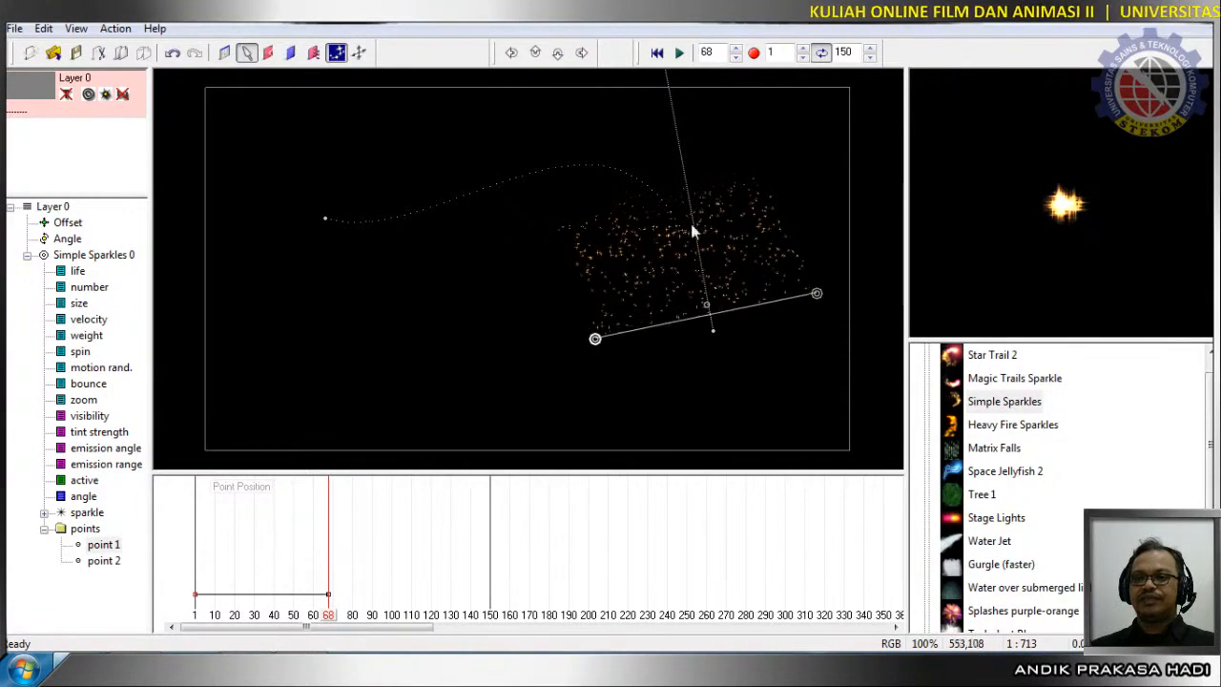
left_click(656, 52)
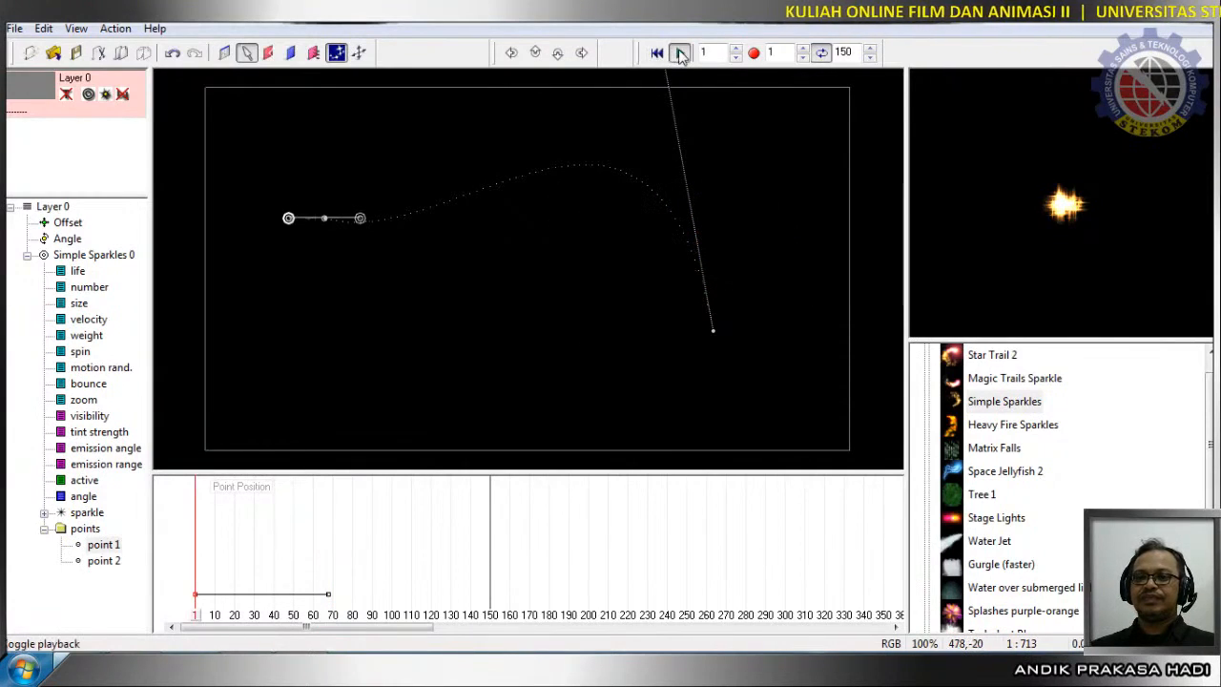
left_click(680, 53)
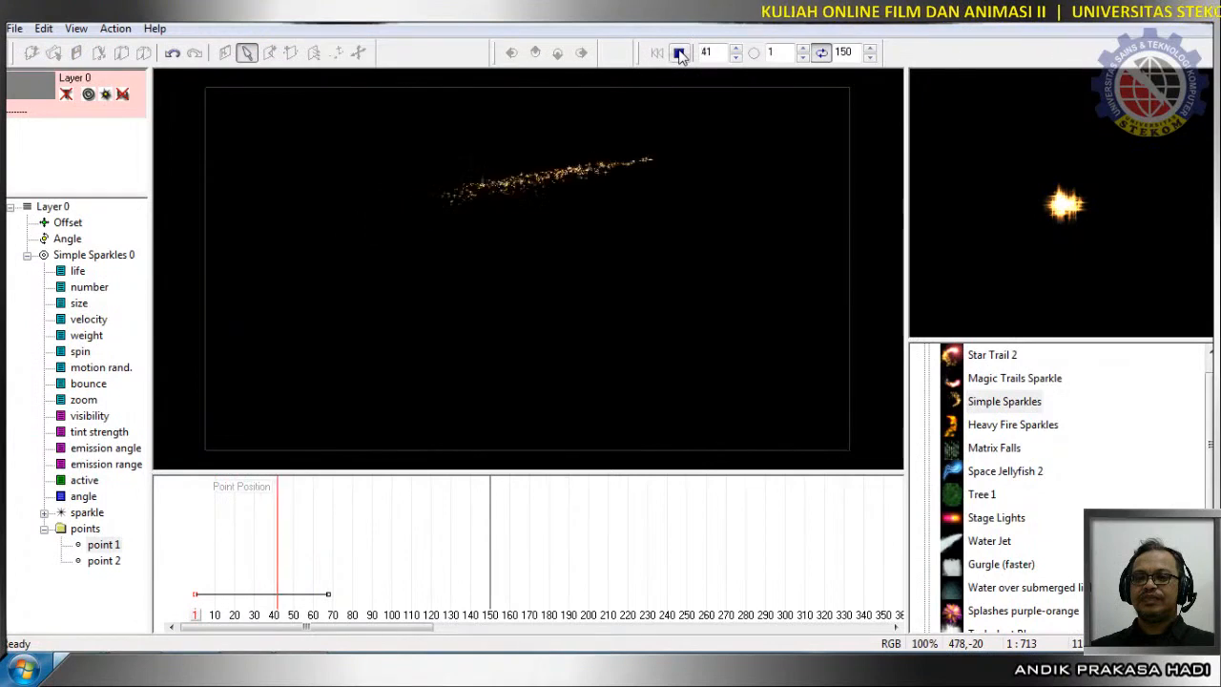
left_click(679, 53)
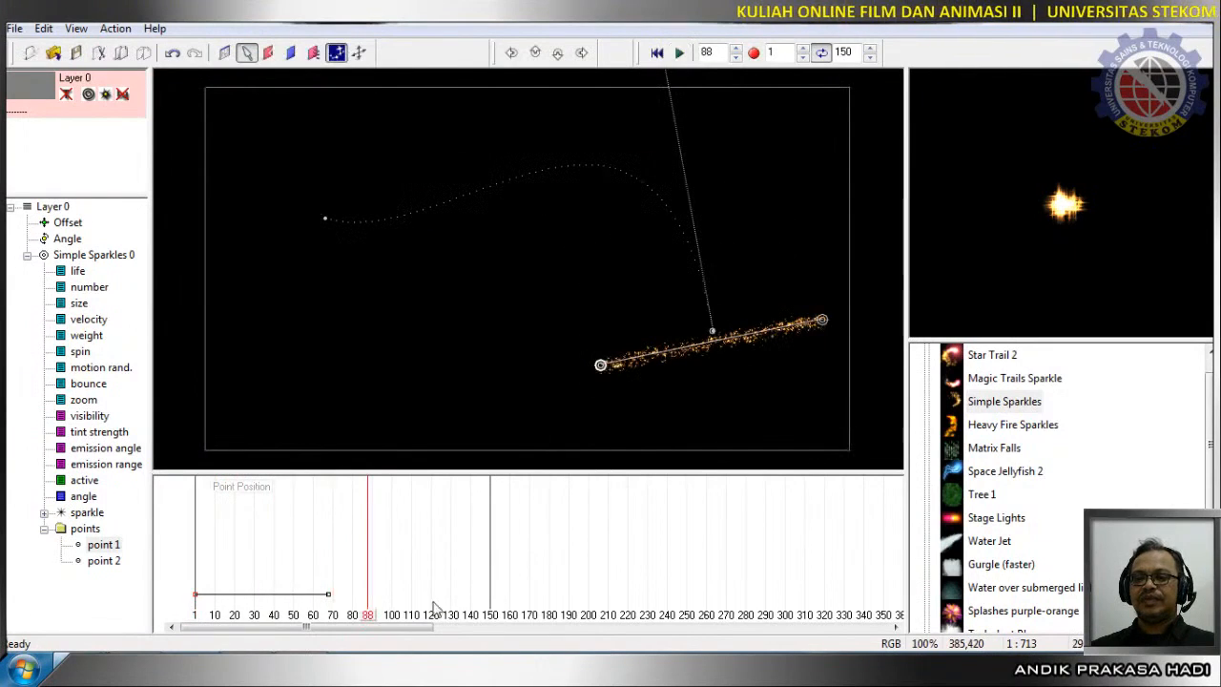
Move both points of the line emitter at frame 2 to form a longer, nearly vertical line and preview the animation.
left_click_drag(375, 620, 199, 618)
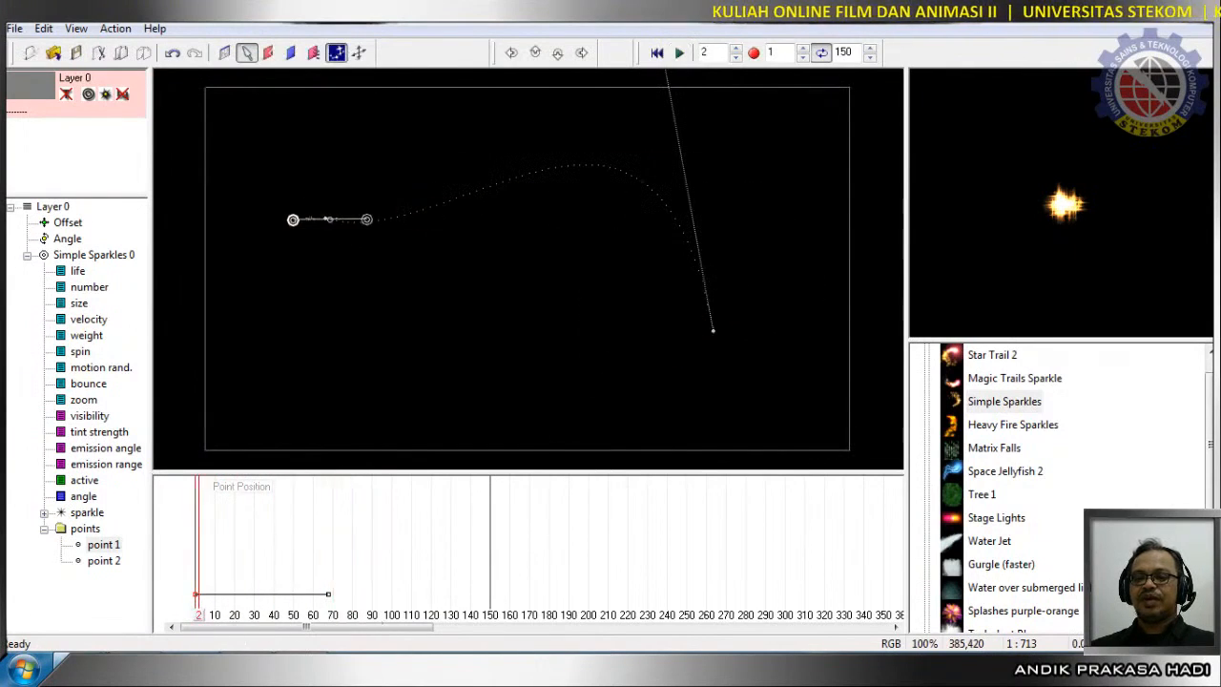
left_click_drag(366, 219, 311, 292)
left_click_drag(294, 224, 320, 159)
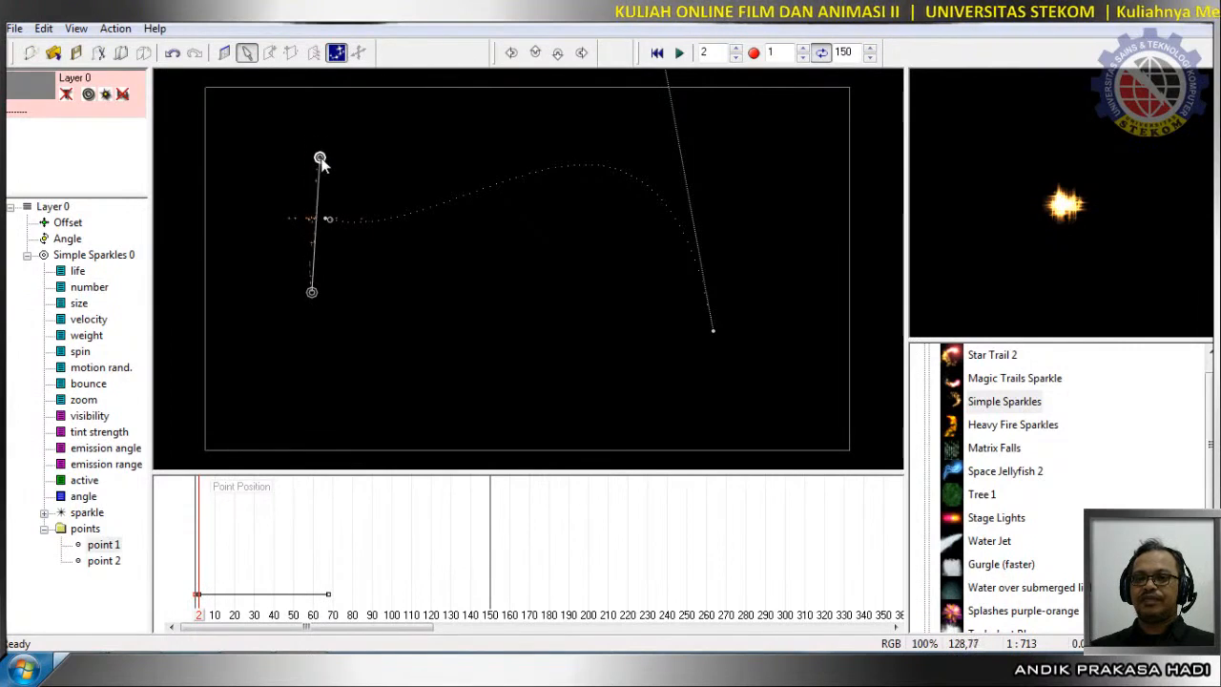
left_click(680, 53)
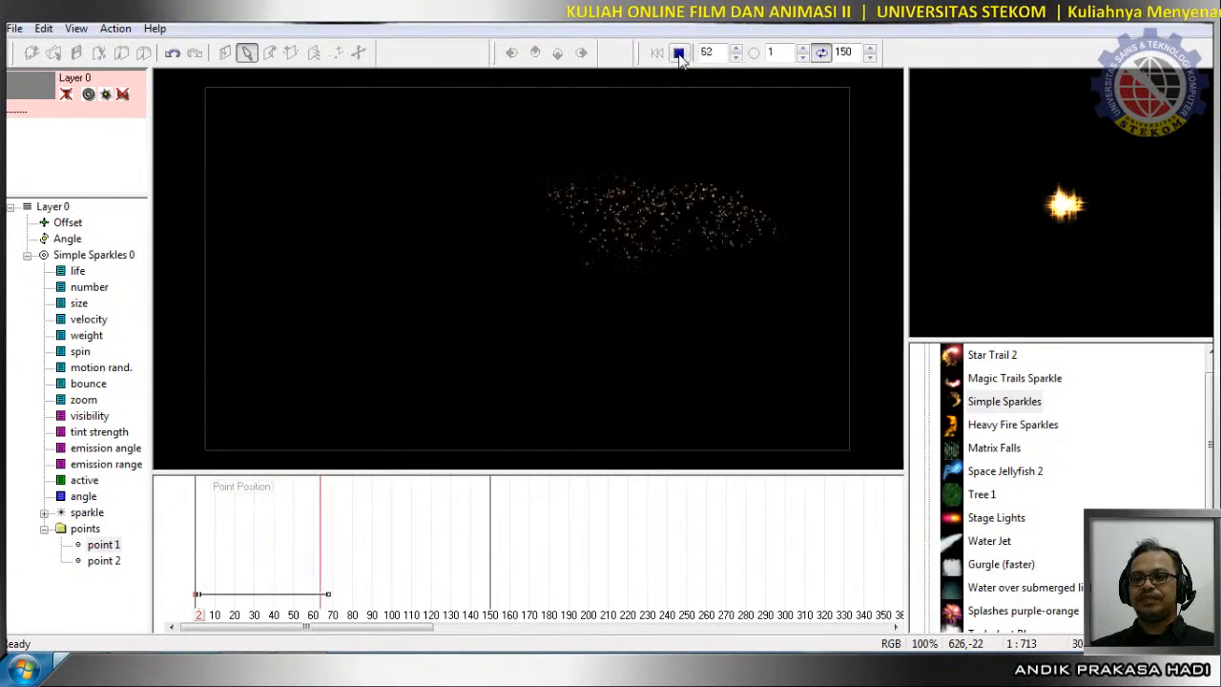
left_click(679, 53)
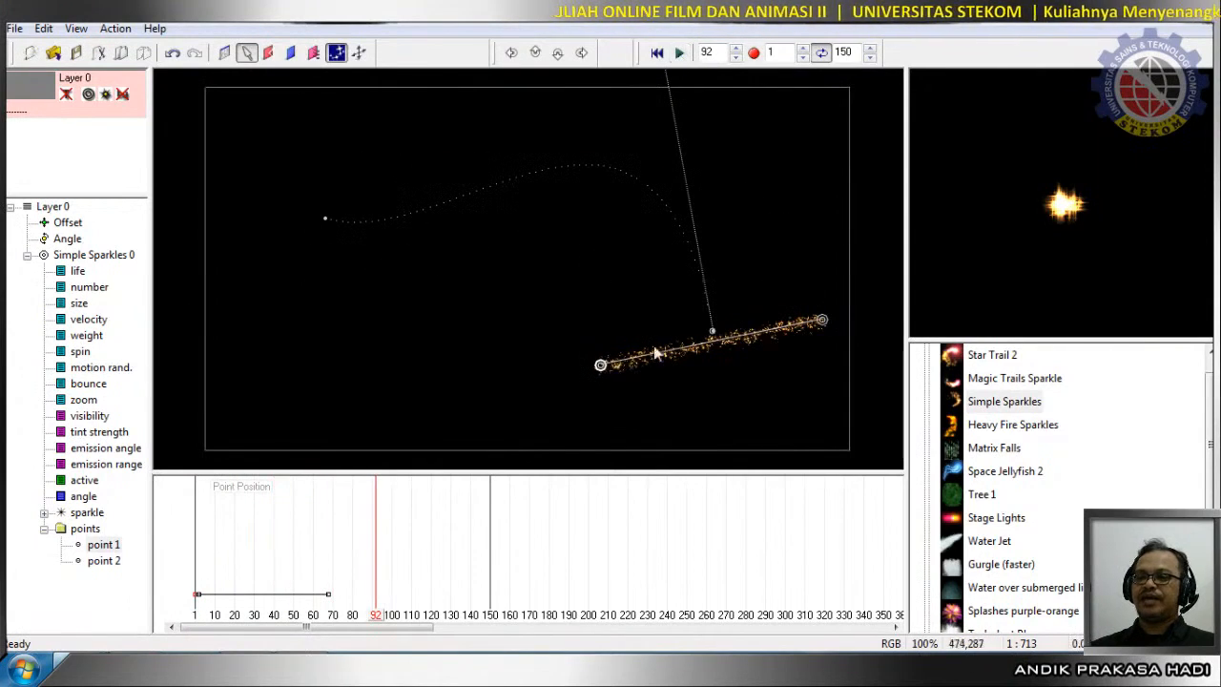
Reposition both line points at frame 42 into a steep diagonal rising to the upper frame edge and preview the animation.
left_click_drag(379, 621, 278, 648)
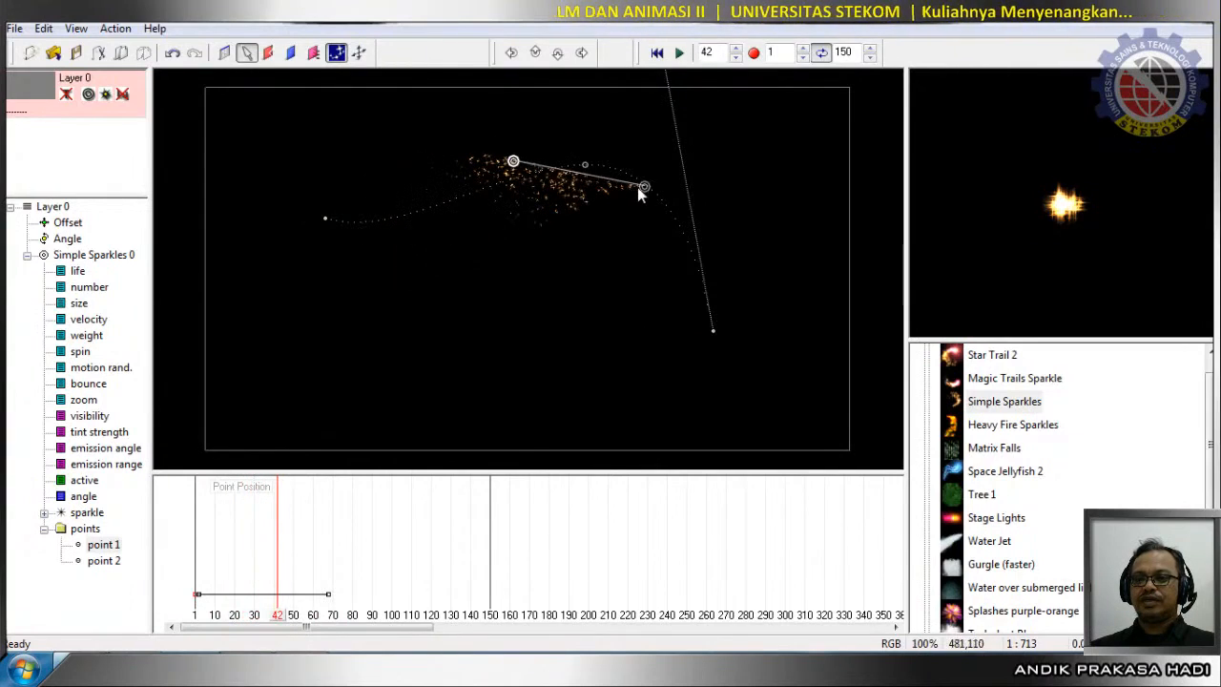
left_click_drag(639, 189, 637, 140)
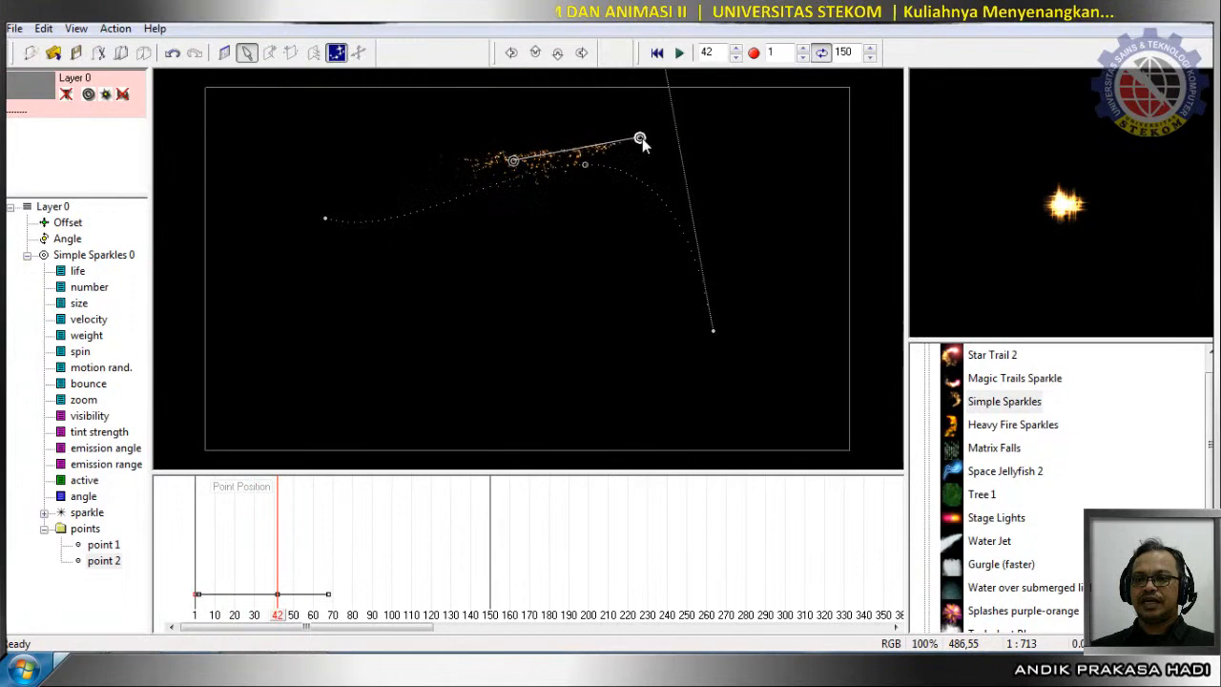
left_click(505, 162)
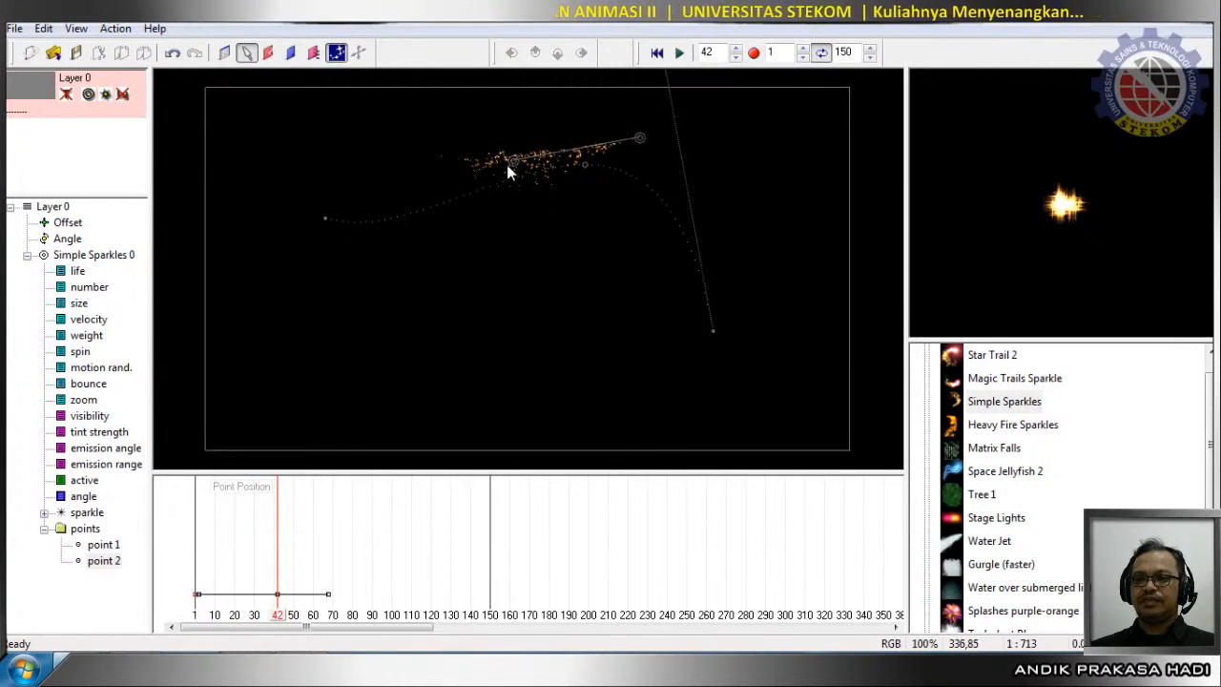
left_click_drag(512, 164, 531, 253)
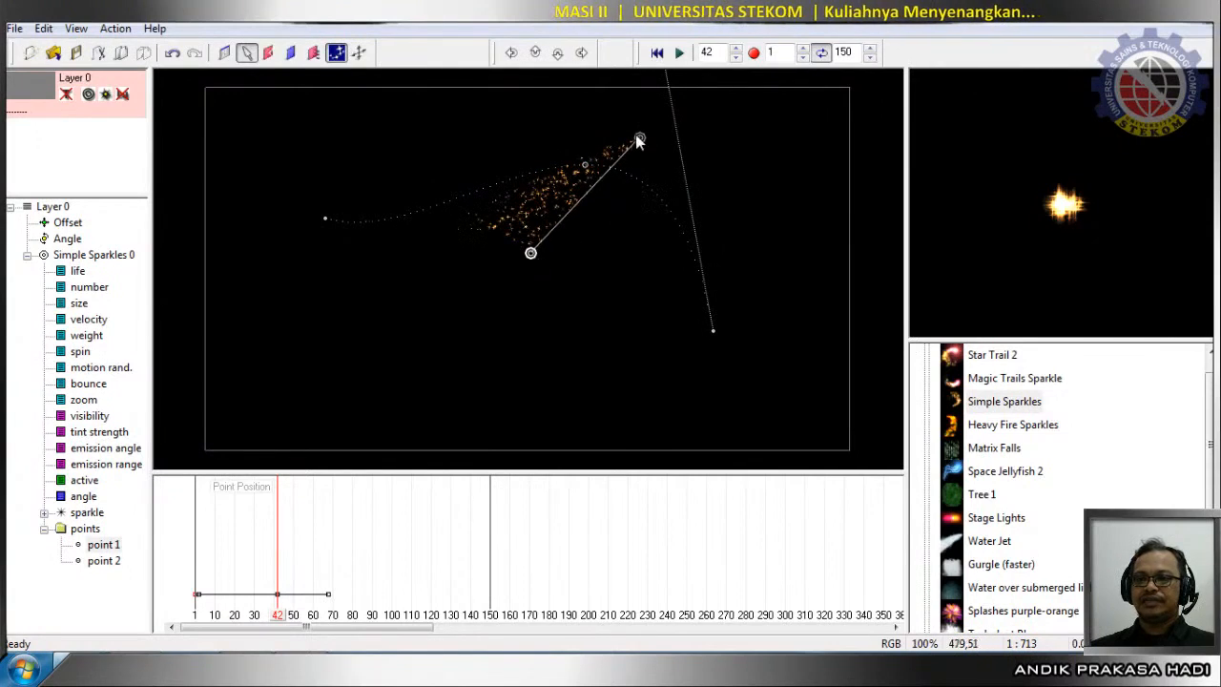
left_click_drag(639, 141, 672, 93)
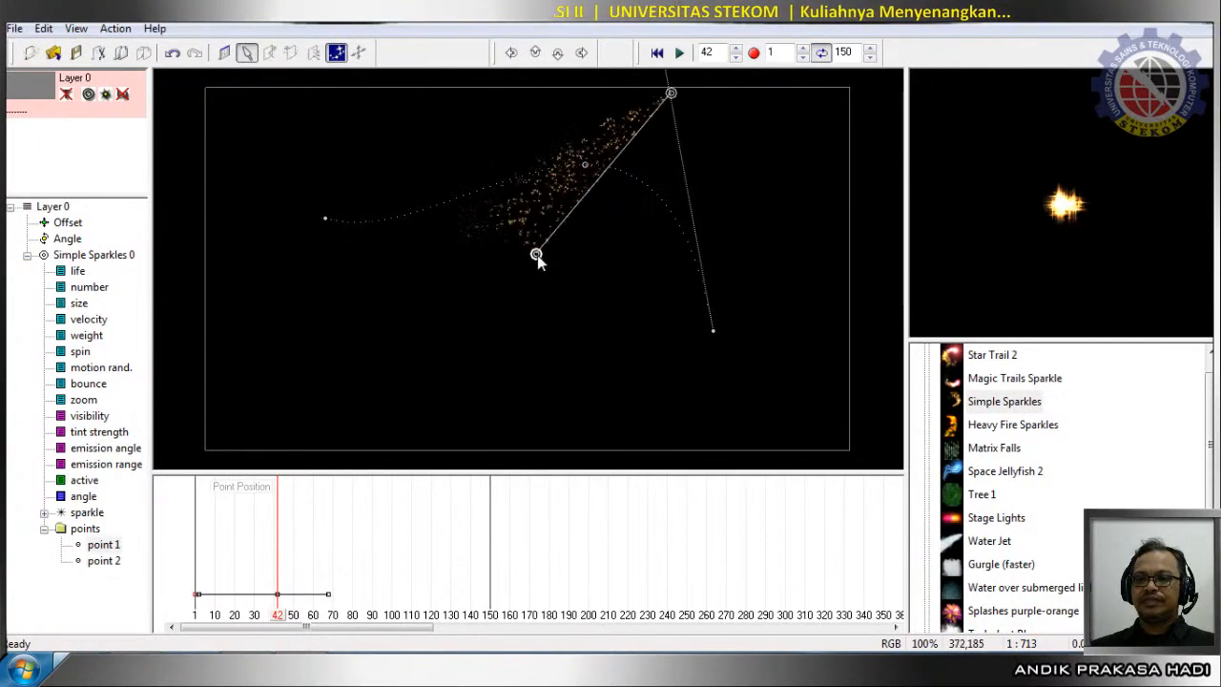
left_click_drag(537, 254, 554, 235)
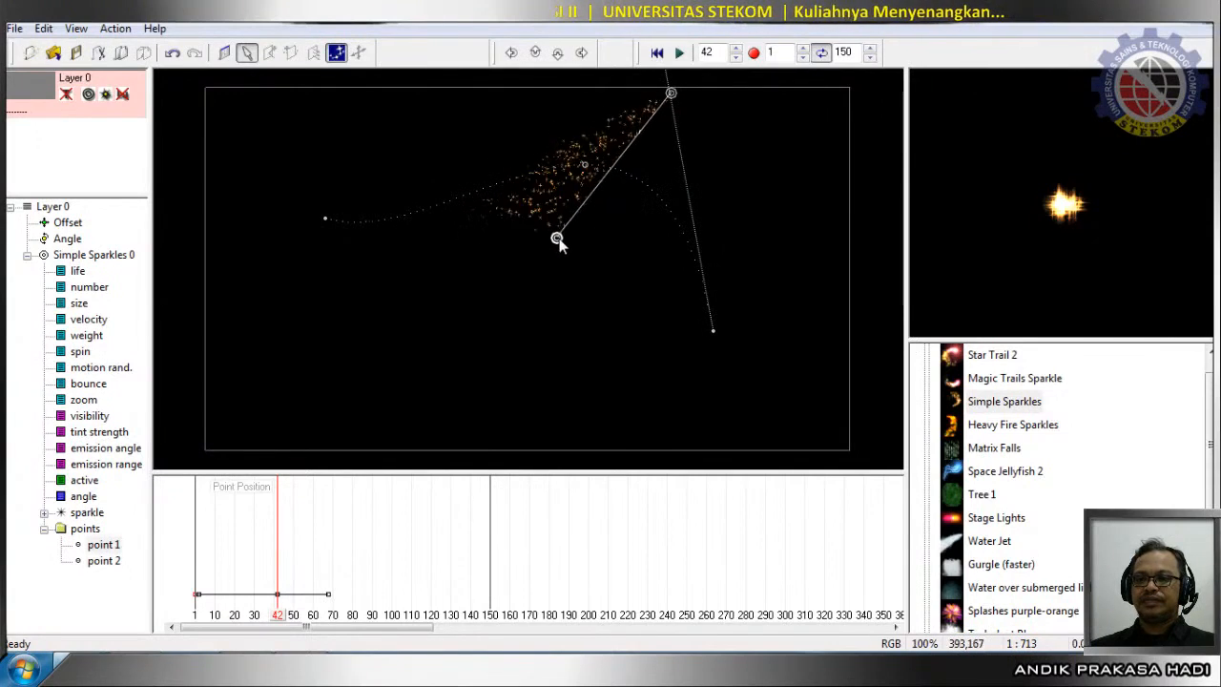
left_click(655, 52)
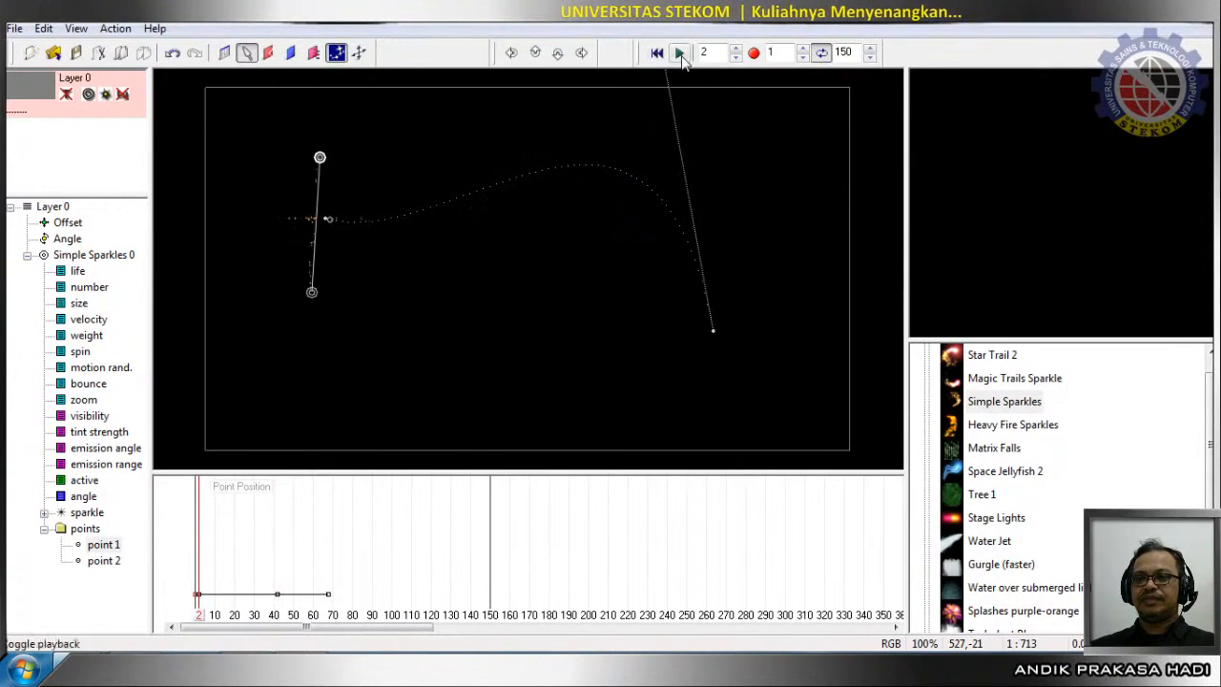
left_click(680, 54)
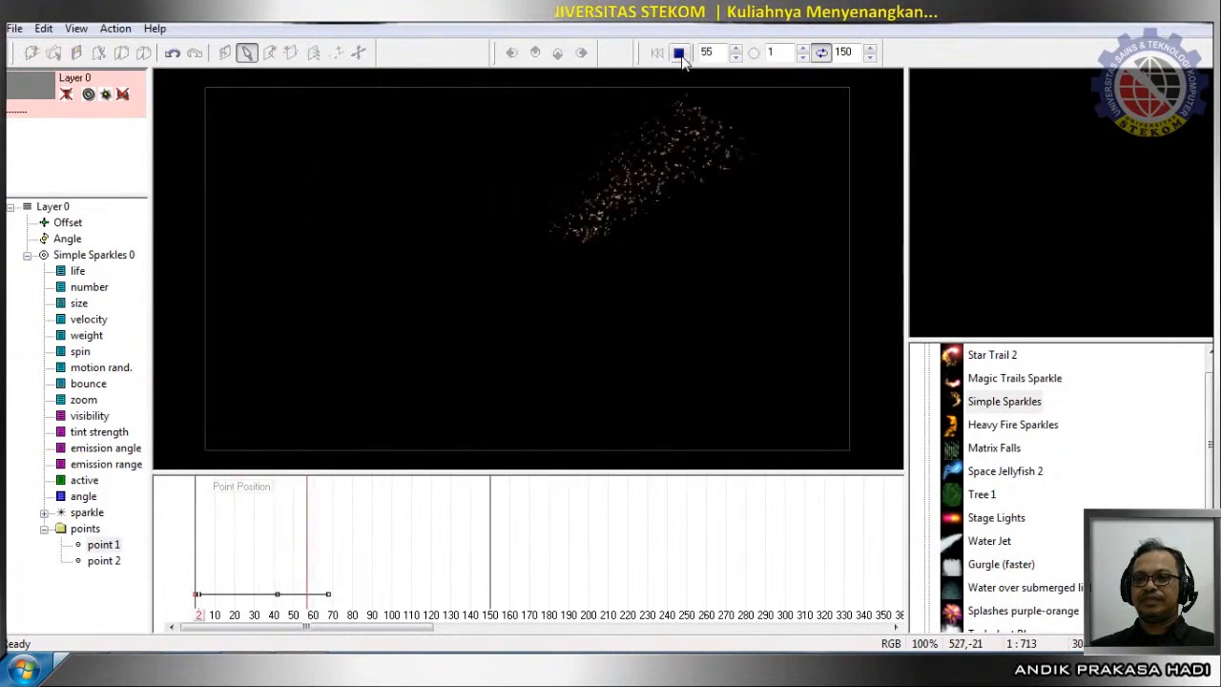
left_click(680, 54)
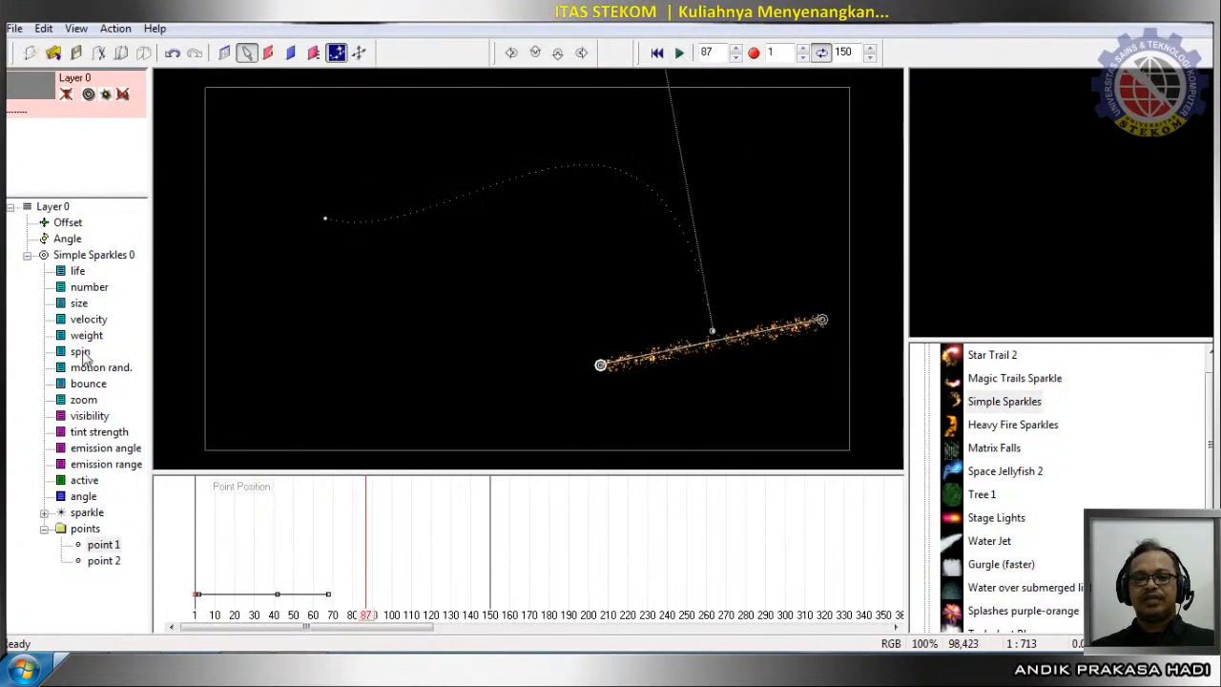
Increase the emitter's particle size, reduce its particle number to 100% at the frame 1 keyframe and preview the animation.
left_click(80, 303)
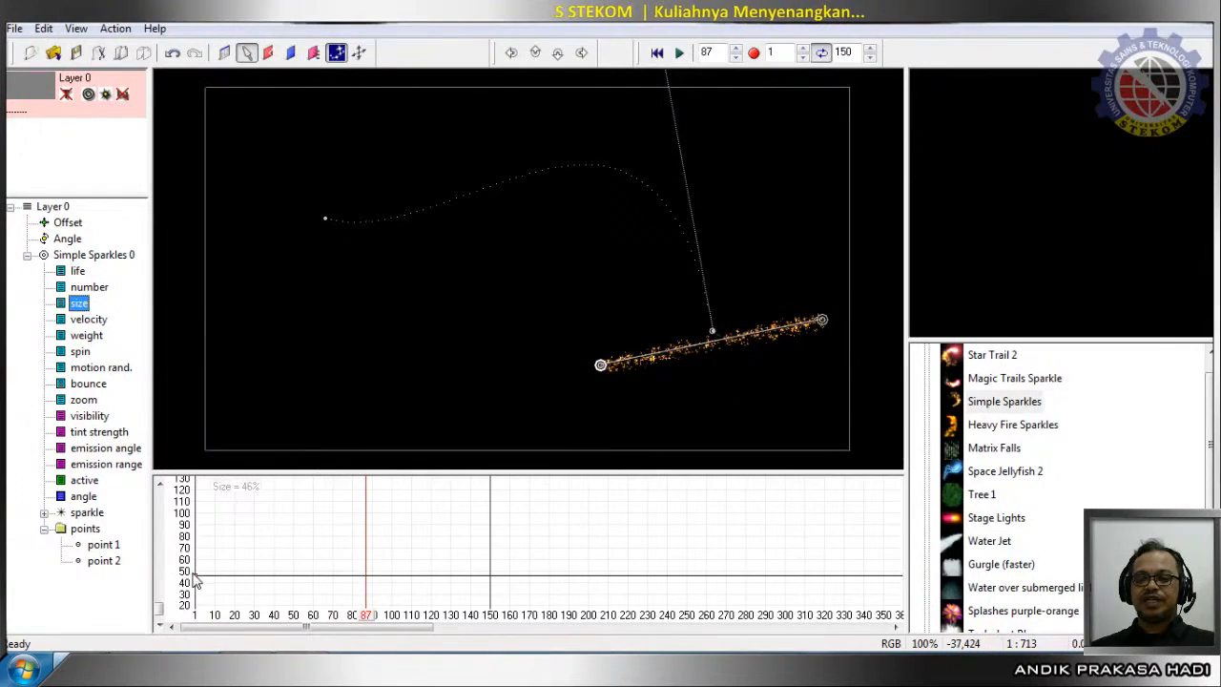
left_click_drag(193, 581, 202, 525)
left_click(87, 289)
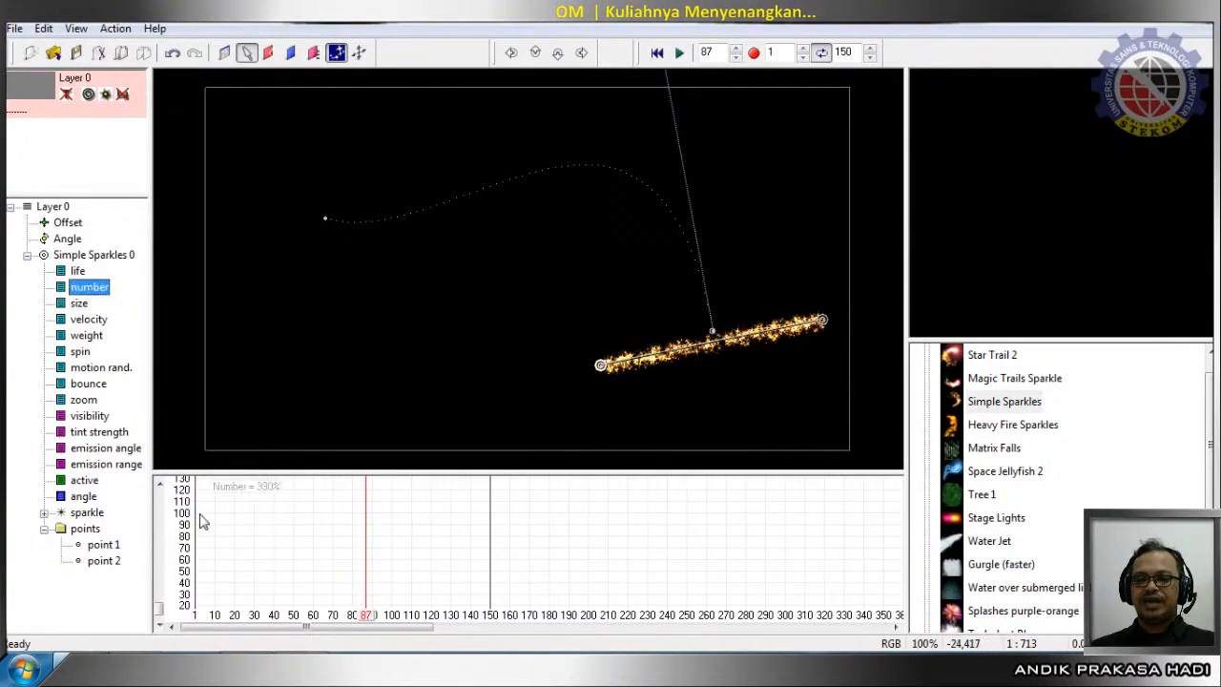
left_click_drag(162, 622, 211, 569)
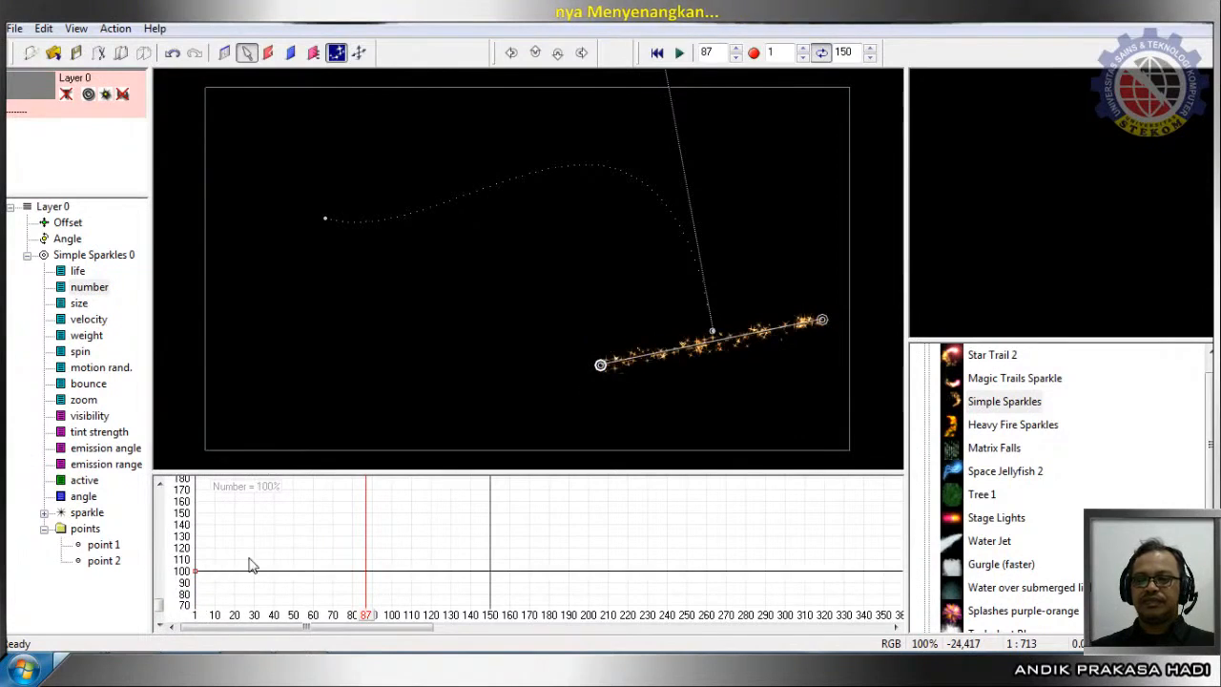
left_click(657, 52)
left_click(679, 52)
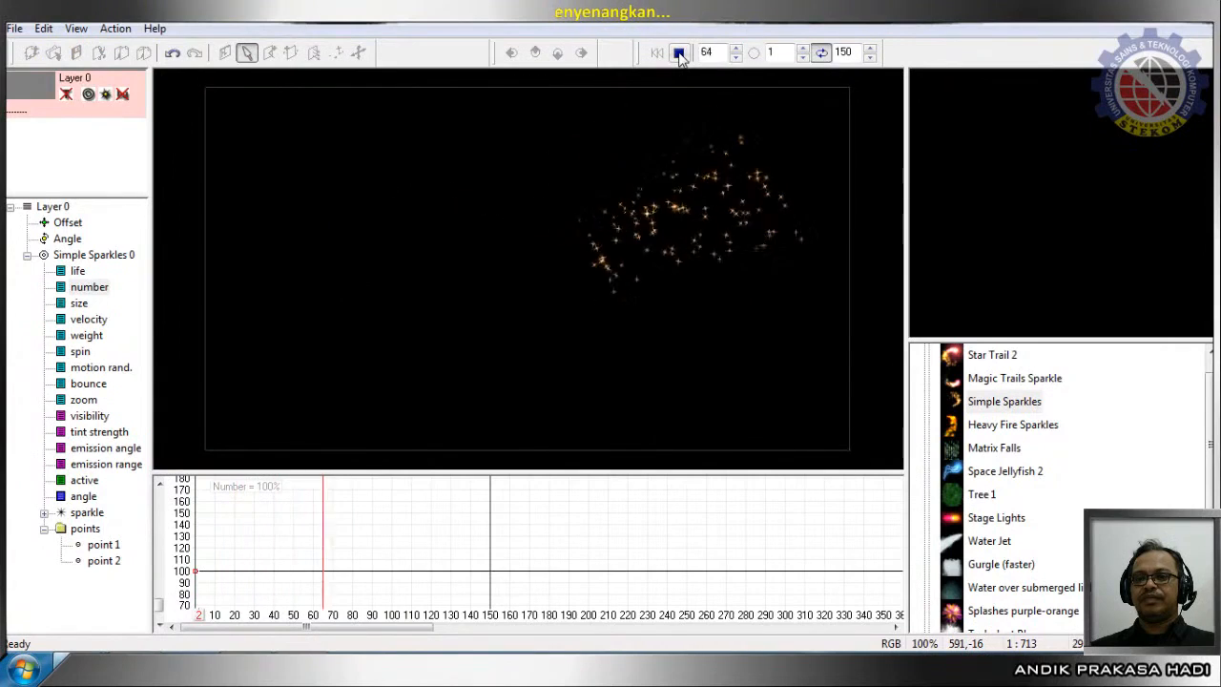
left_click(679, 52)
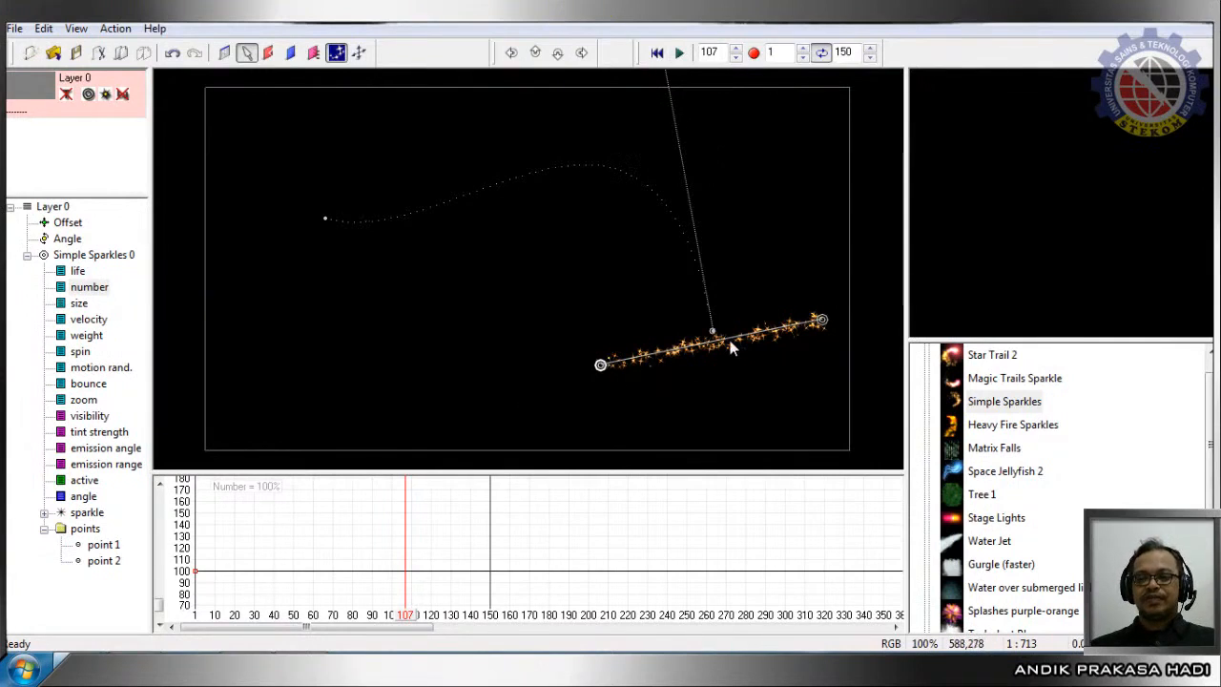
Try moving the line emitter down to the lower frame edge at frame 107 and undo the move.
left_click_drag(715, 336, 730, 405)
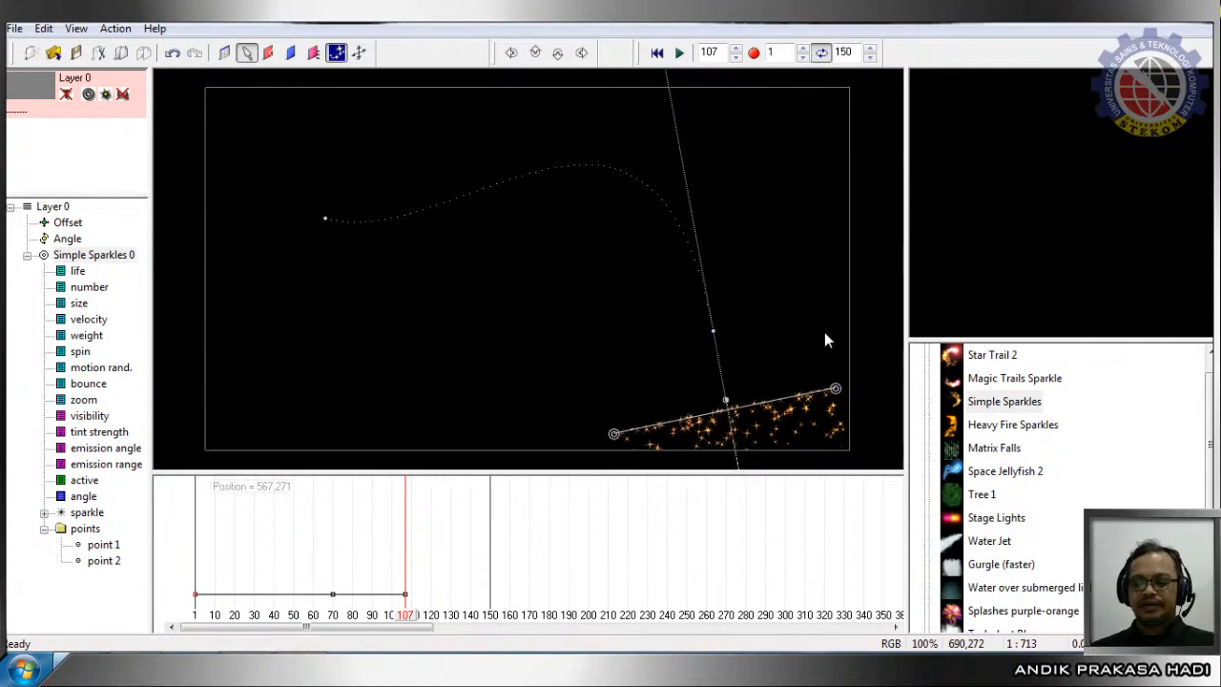
key("ctrl+z")
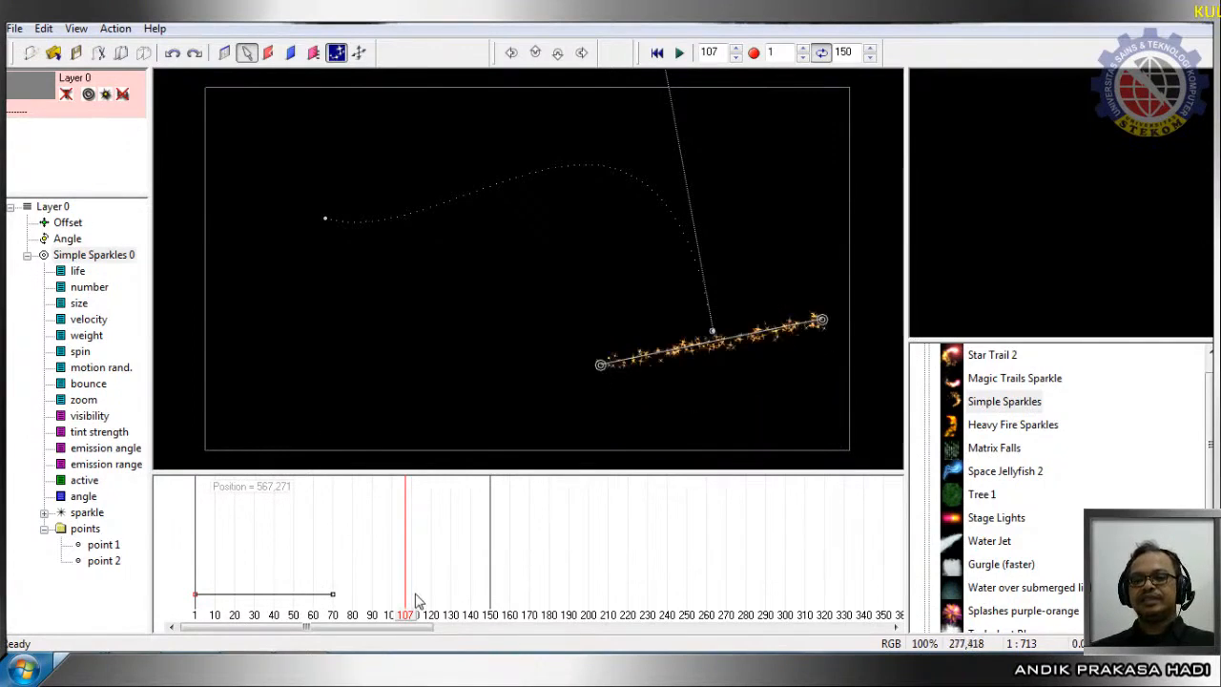
Move the motion path's end point at frame 70 to the canvas's lower right and its start point farther up and left.
left_click_drag(410, 620, 332, 621)
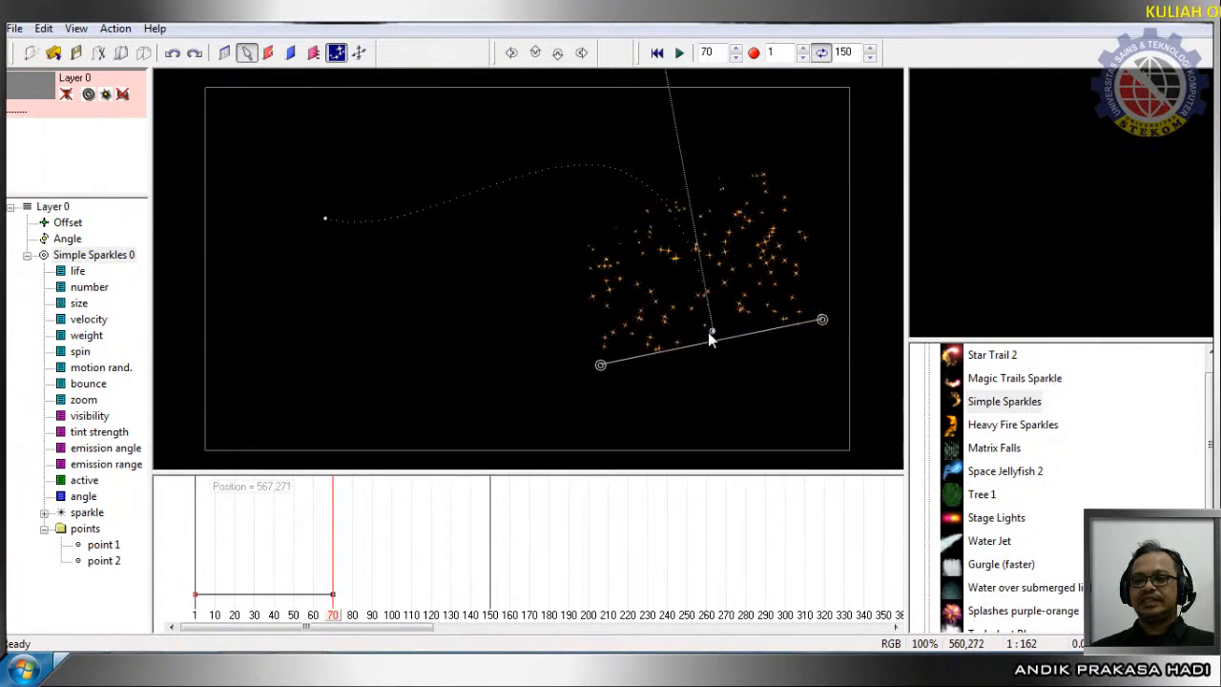
left_click_drag(711, 335, 769, 419)
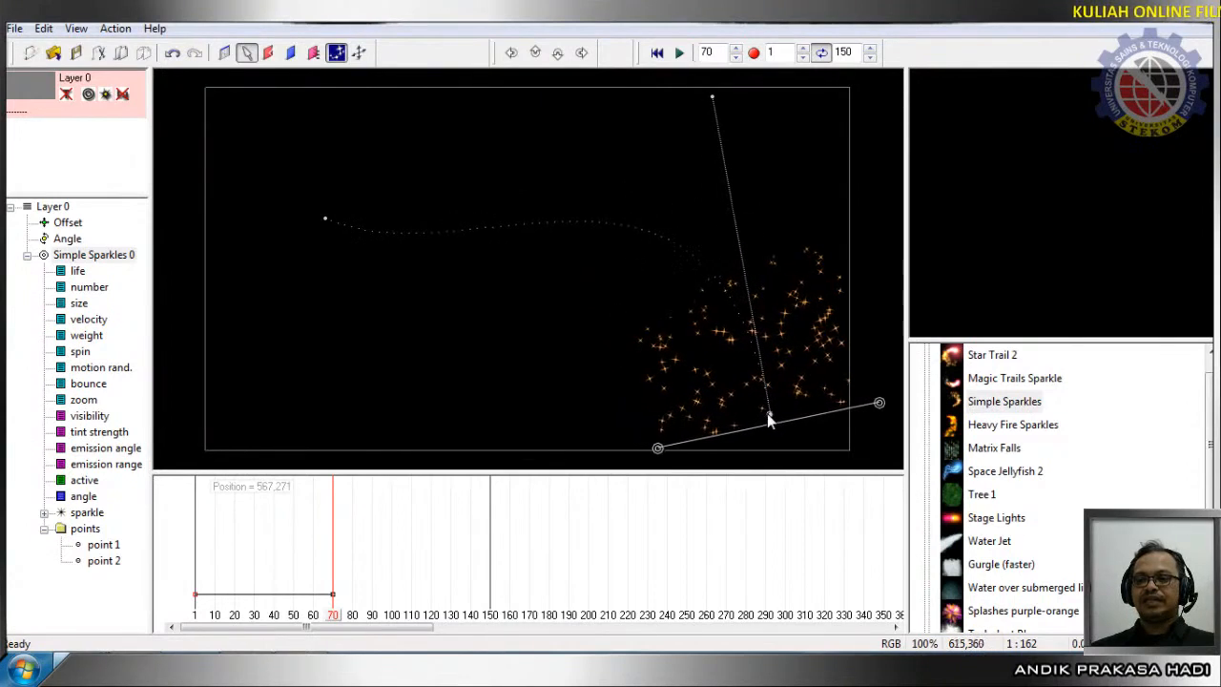
left_click_drag(322, 224, 269, 191)
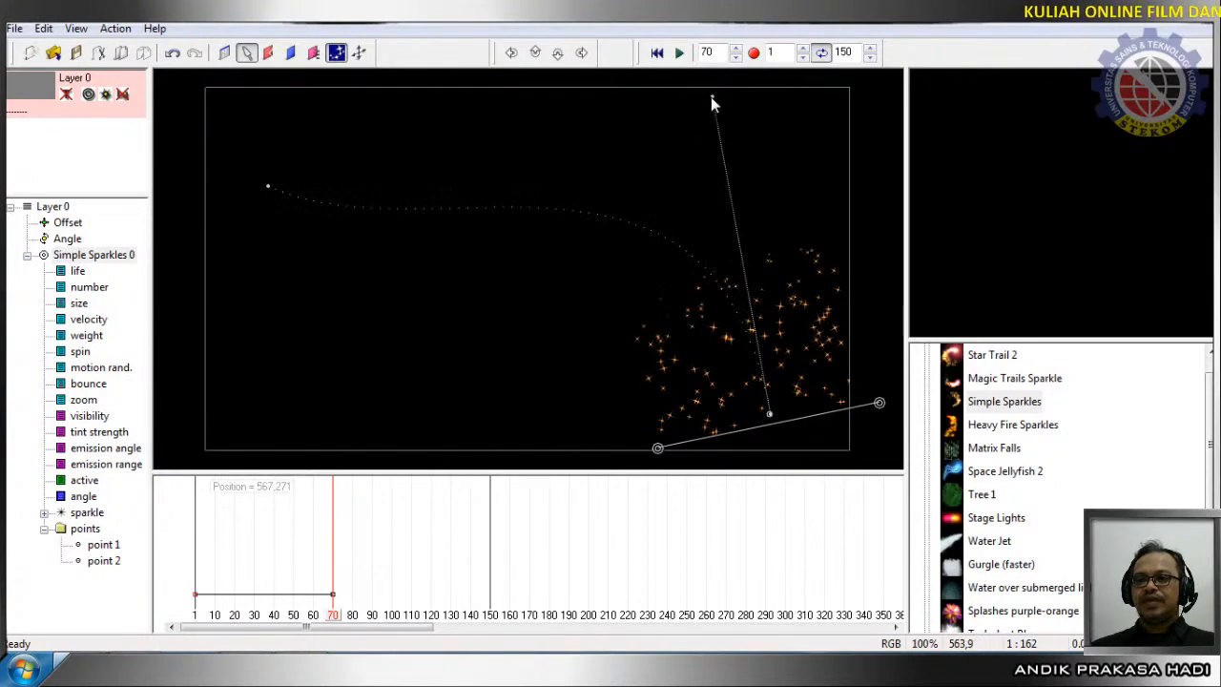
Reshape the motion path's bend with the end point's curve handle and make its start point curved.
left_click_drag(712, 93, 791, 23)
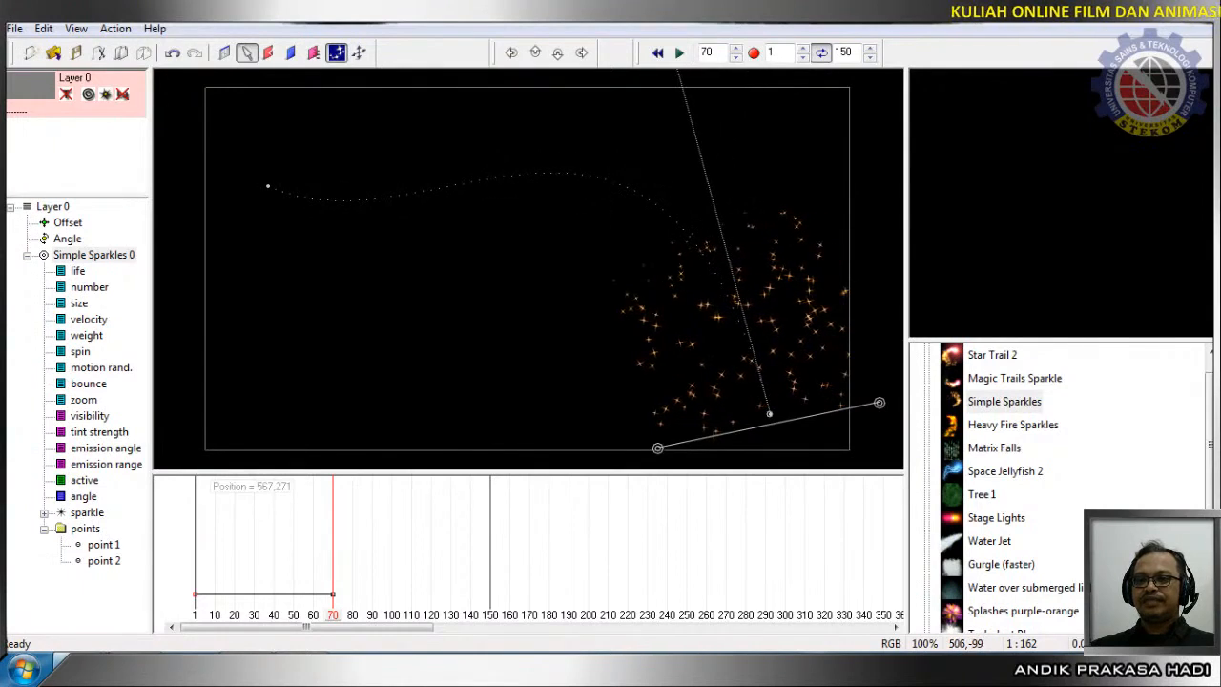
right_click(267, 186)
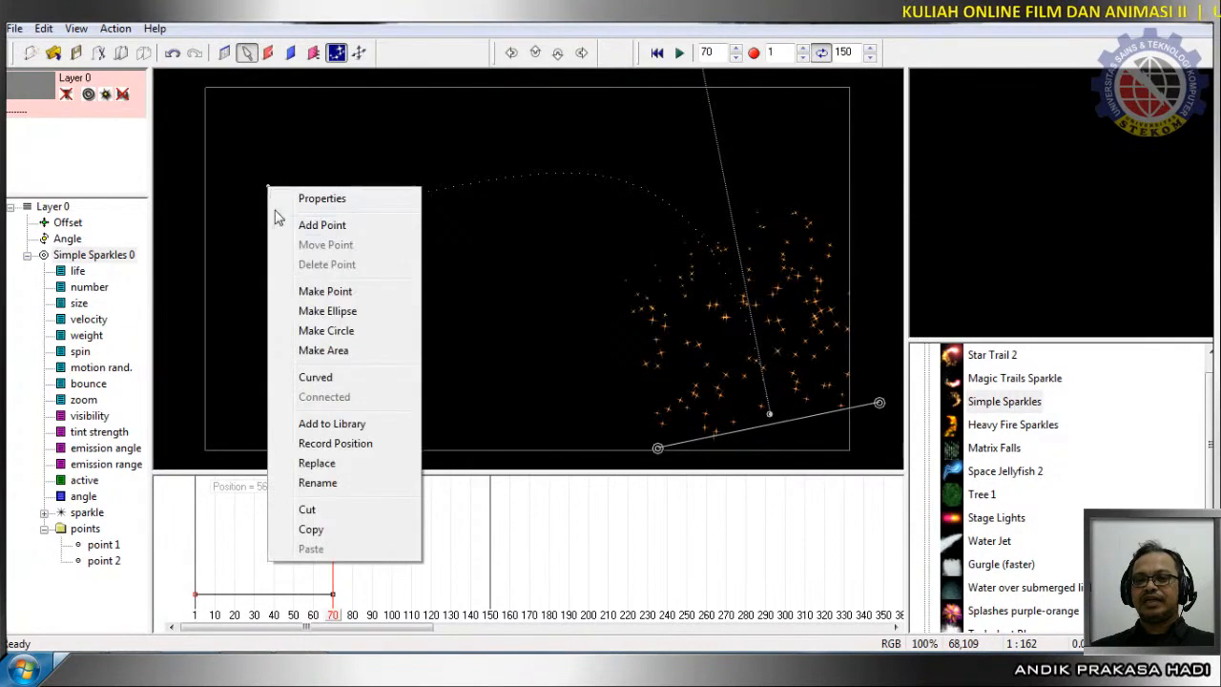
left_click(319, 376)
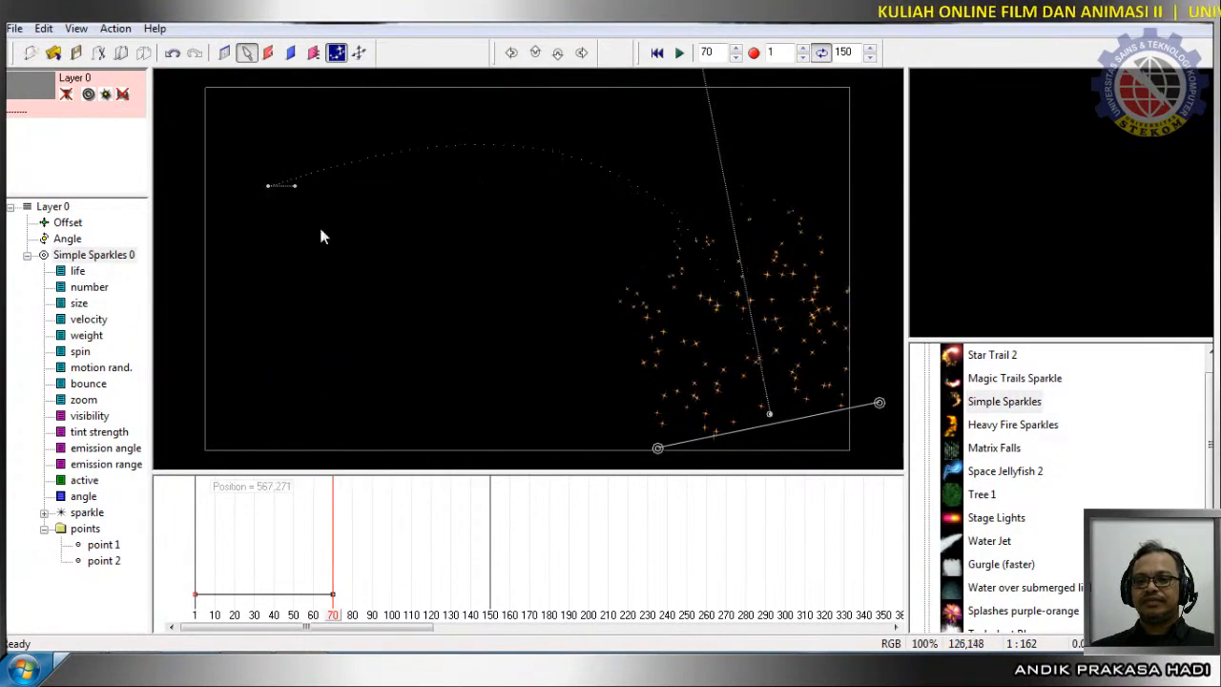
Bend the motion path into an S-curve by extending the start point's curve handle down and right, and preview the animation.
left_click_drag(296, 199, 442, 353)
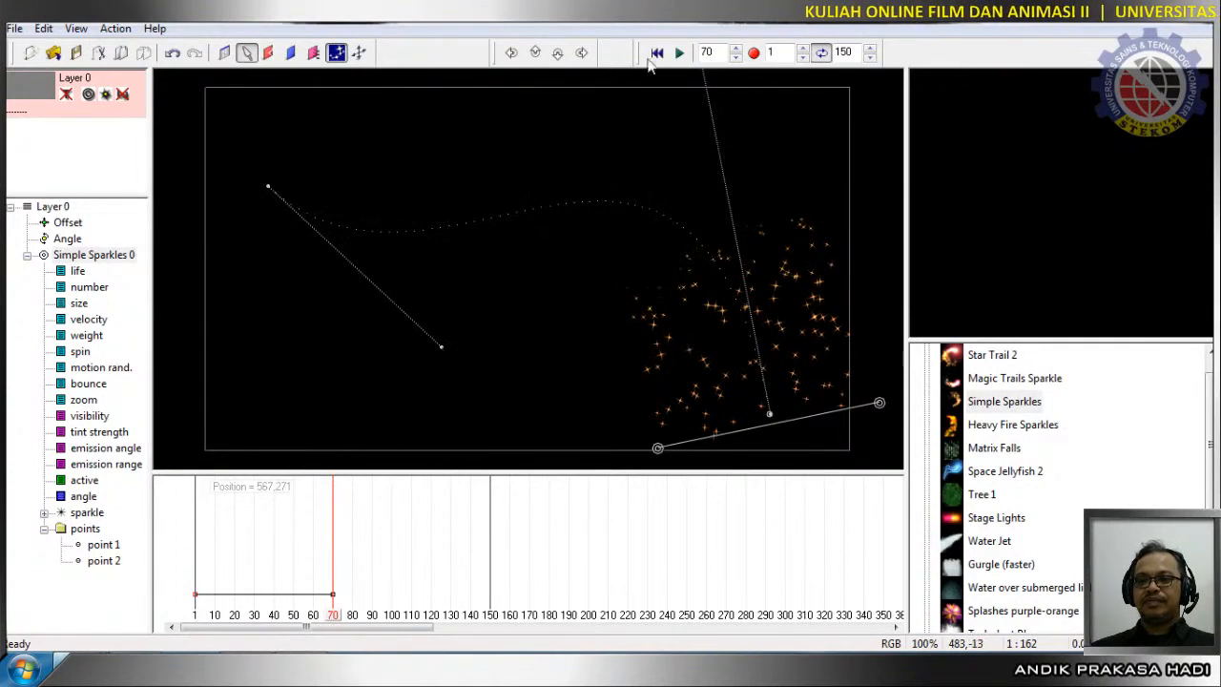
left_click(679, 53)
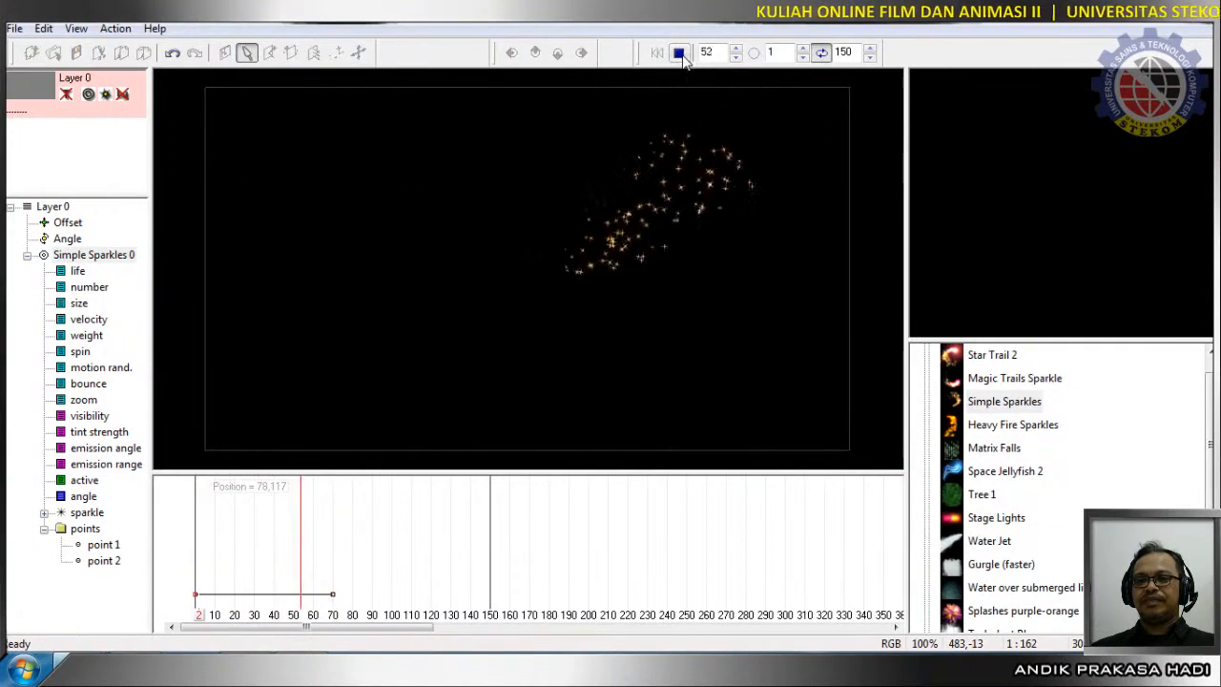
left_click(679, 53)
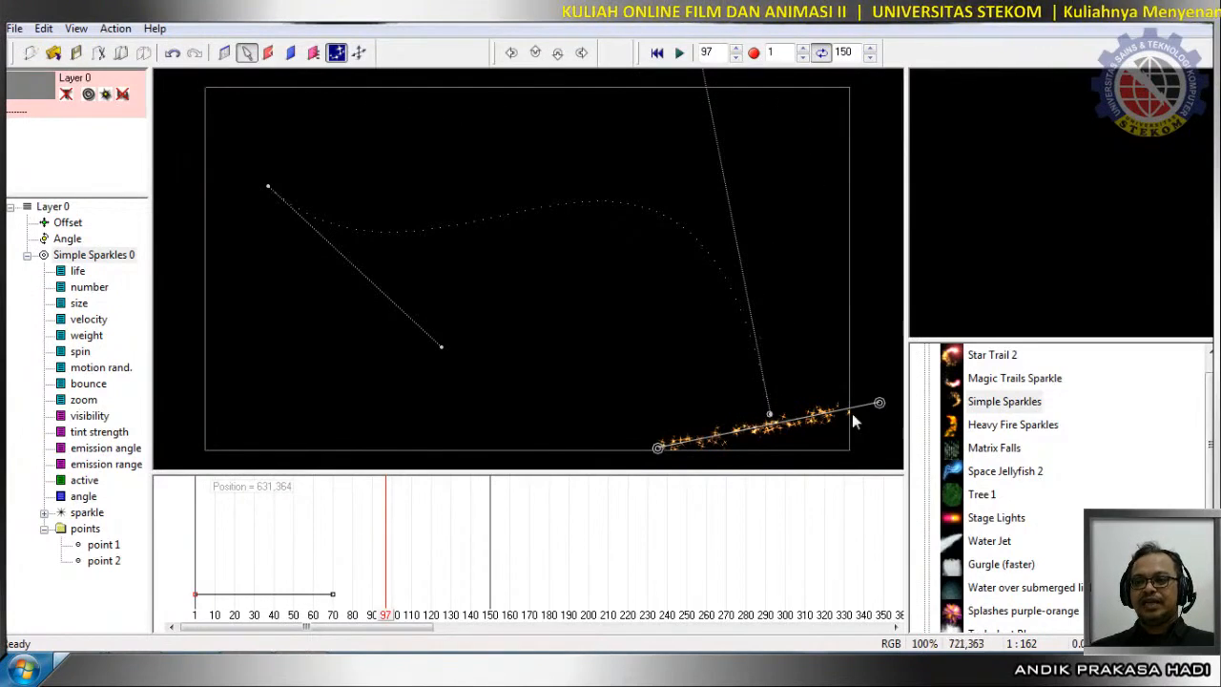
Set the Simple Sparkles emitter's size to 134% and its number to 72% at the frame 1 keyframe.
left_click(78, 302)
left_click_drag(194, 582, 207, 531)
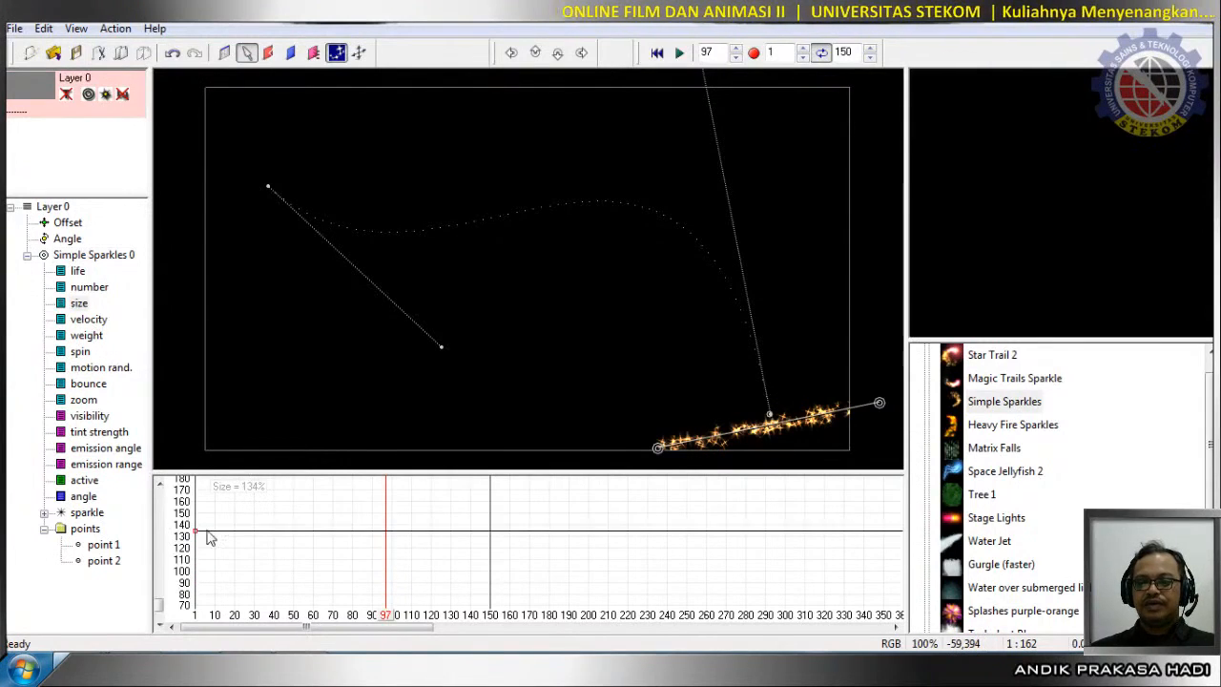
left_click(89, 287)
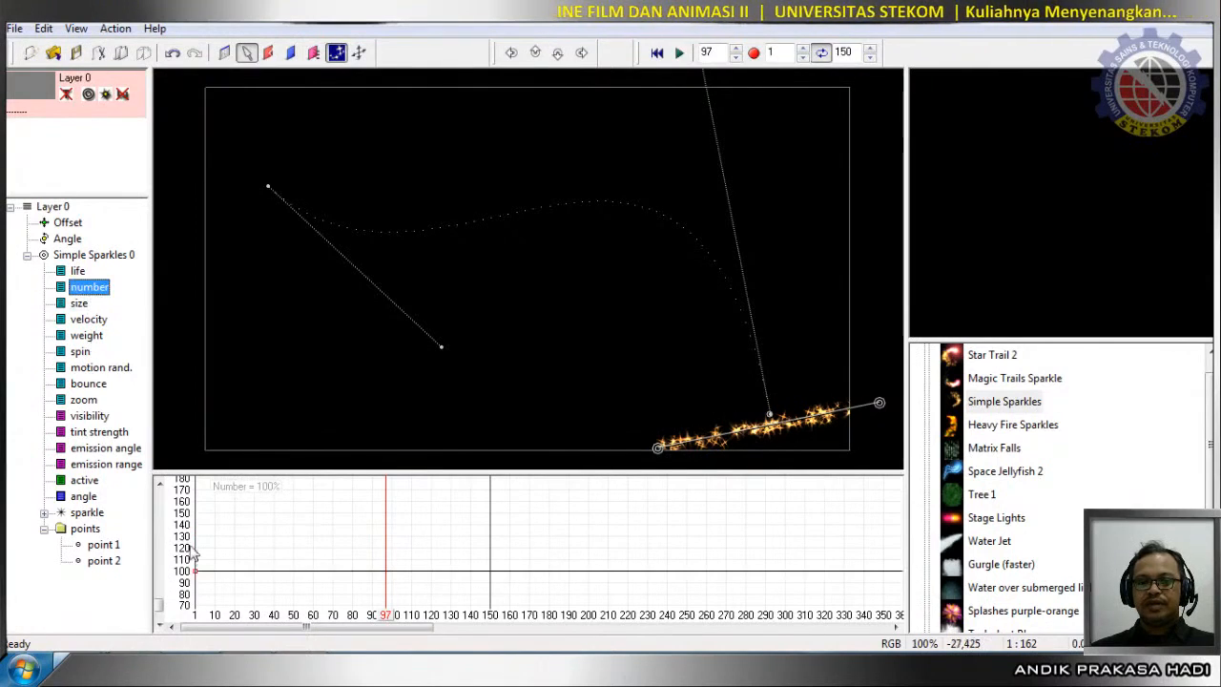
left_click_drag(195, 571, 194, 605)
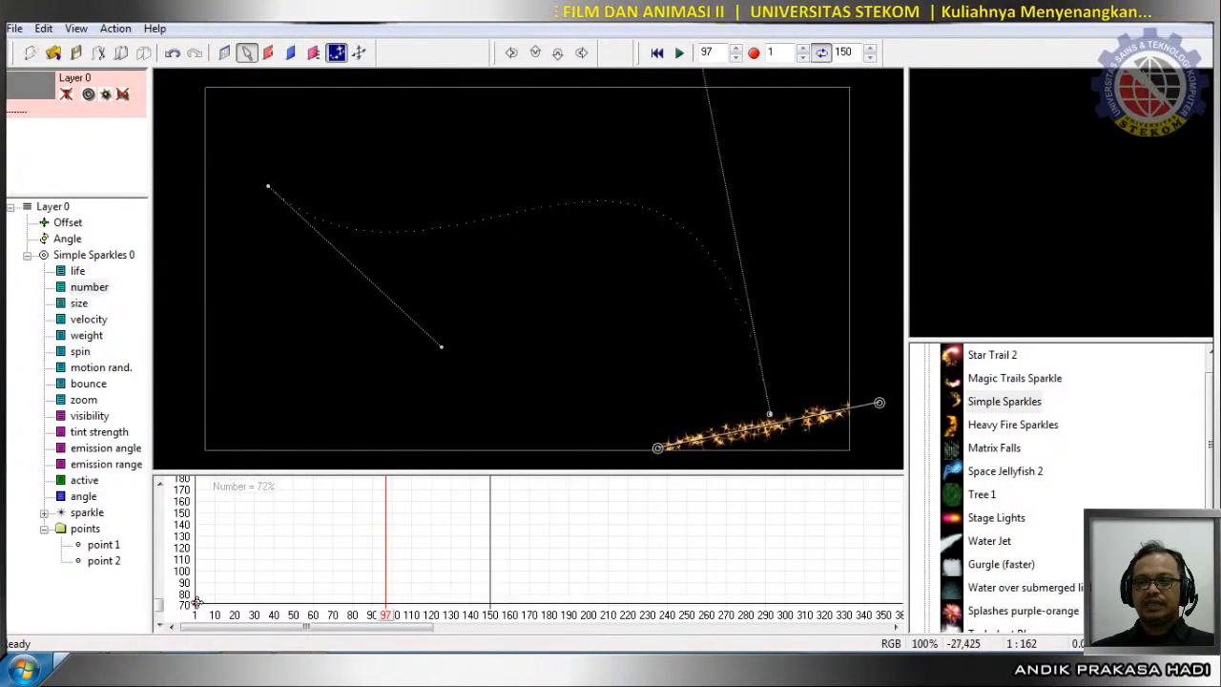
Raise the emitter's velocity to 289% at the frame 1 keyframe and preview the animation from the start.
left_click(92, 322)
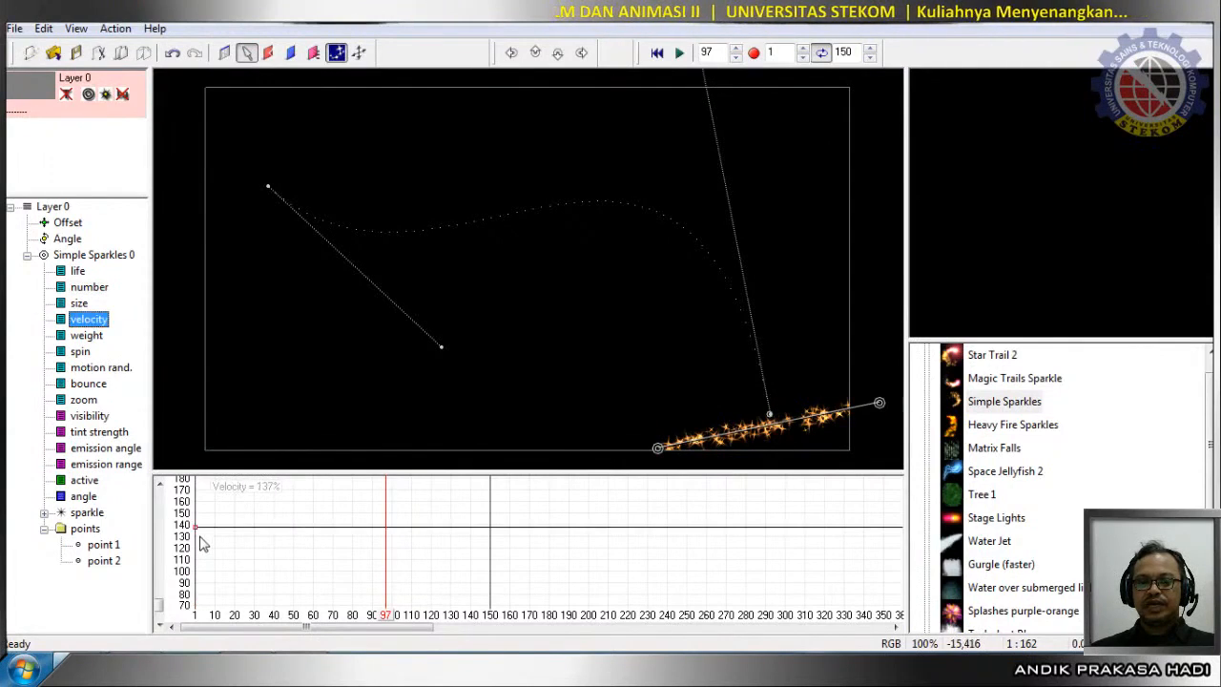
left_click_drag(197, 529, 210, 486)
left_click(657, 53)
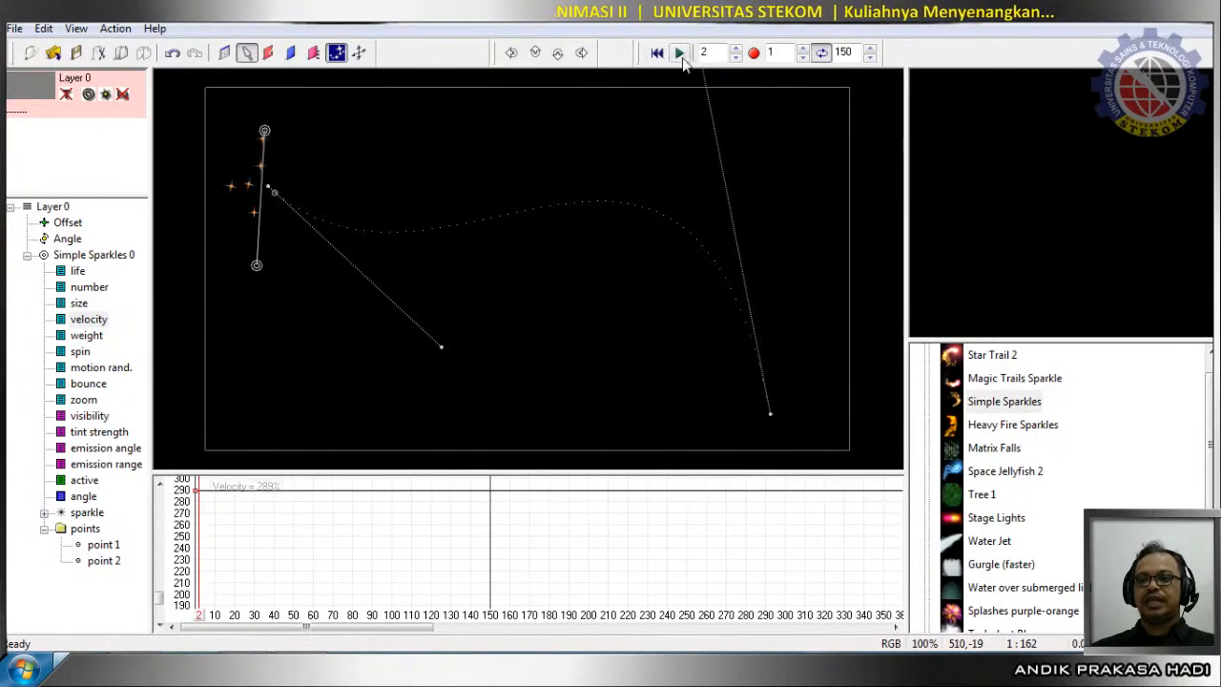
left_click(679, 53)
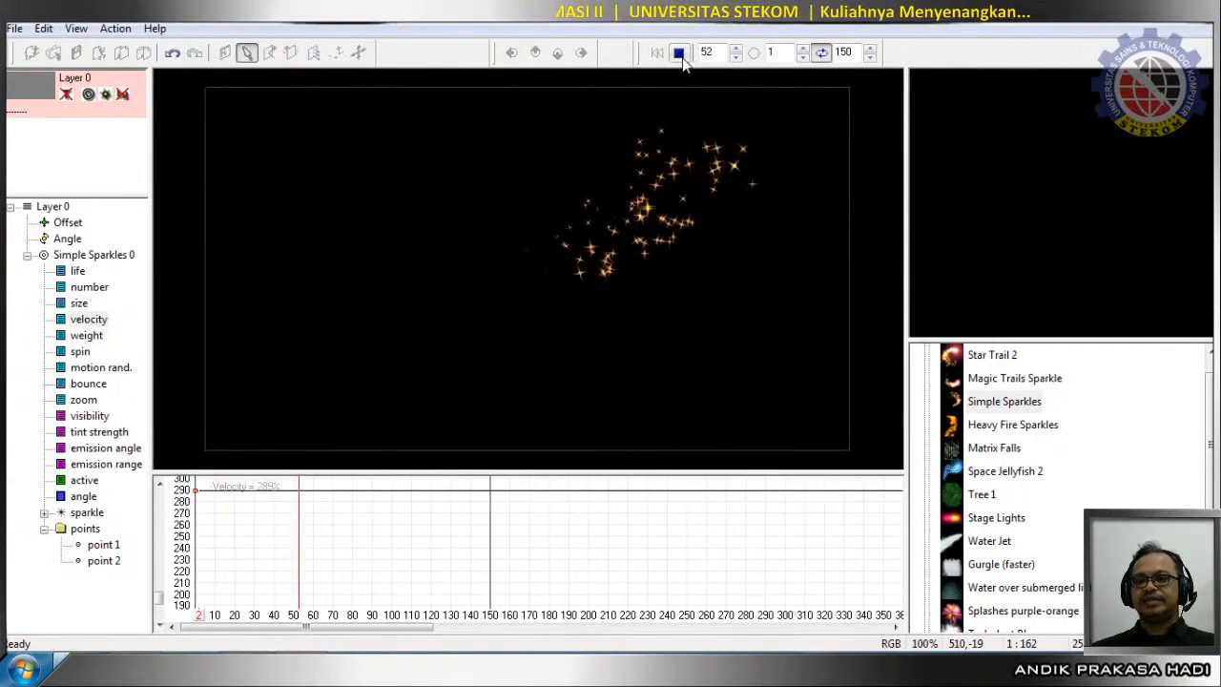
left_click(678, 53)
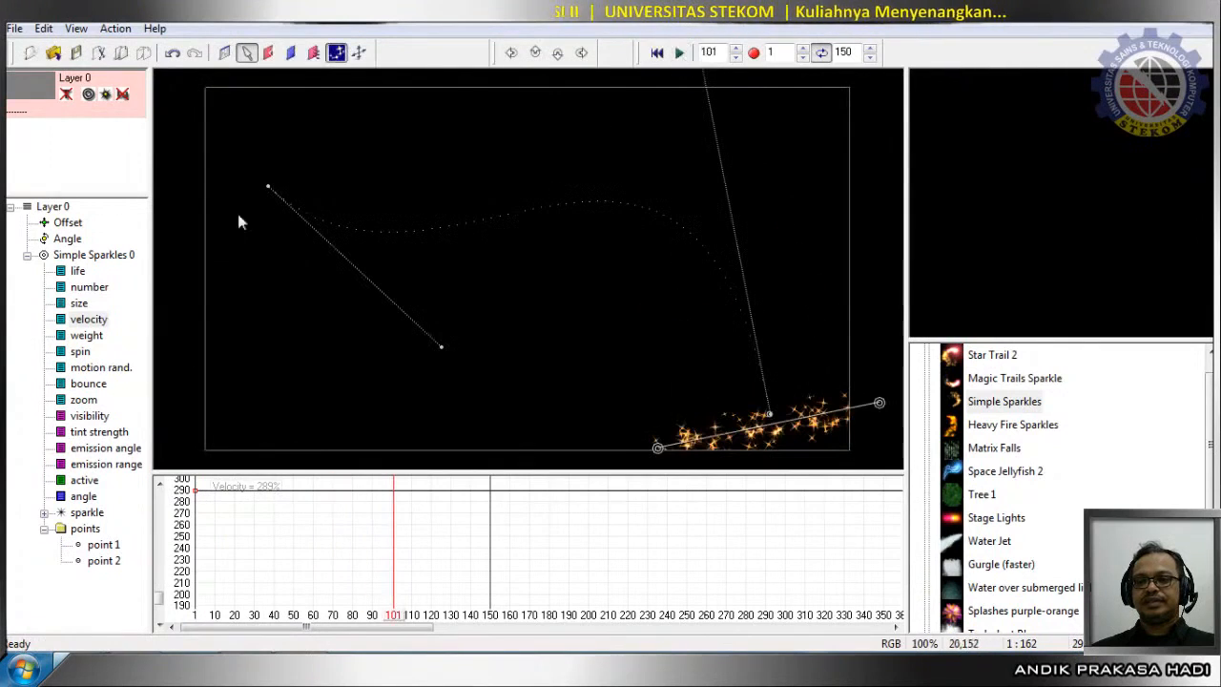
Increase the emitter's size to 267% at the frame 1 keyframe and preview the animation.
left_click(80, 303)
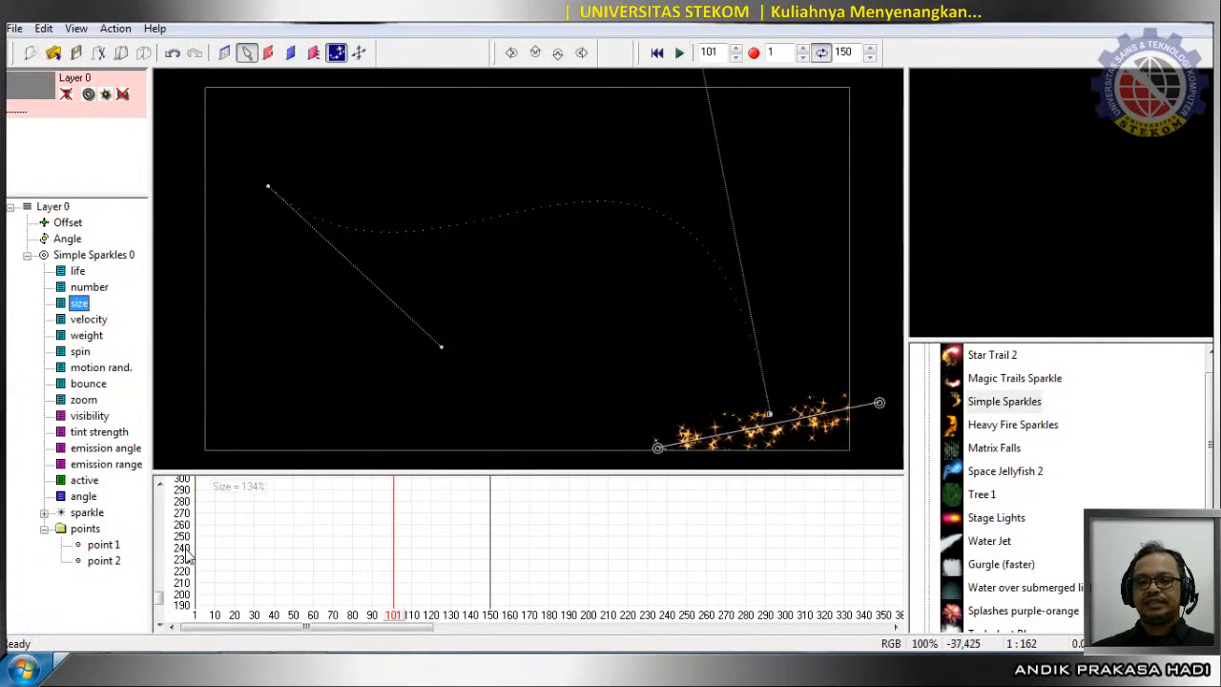
left_click_drag(162, 598, 235, 538)
left_click(678, 53)
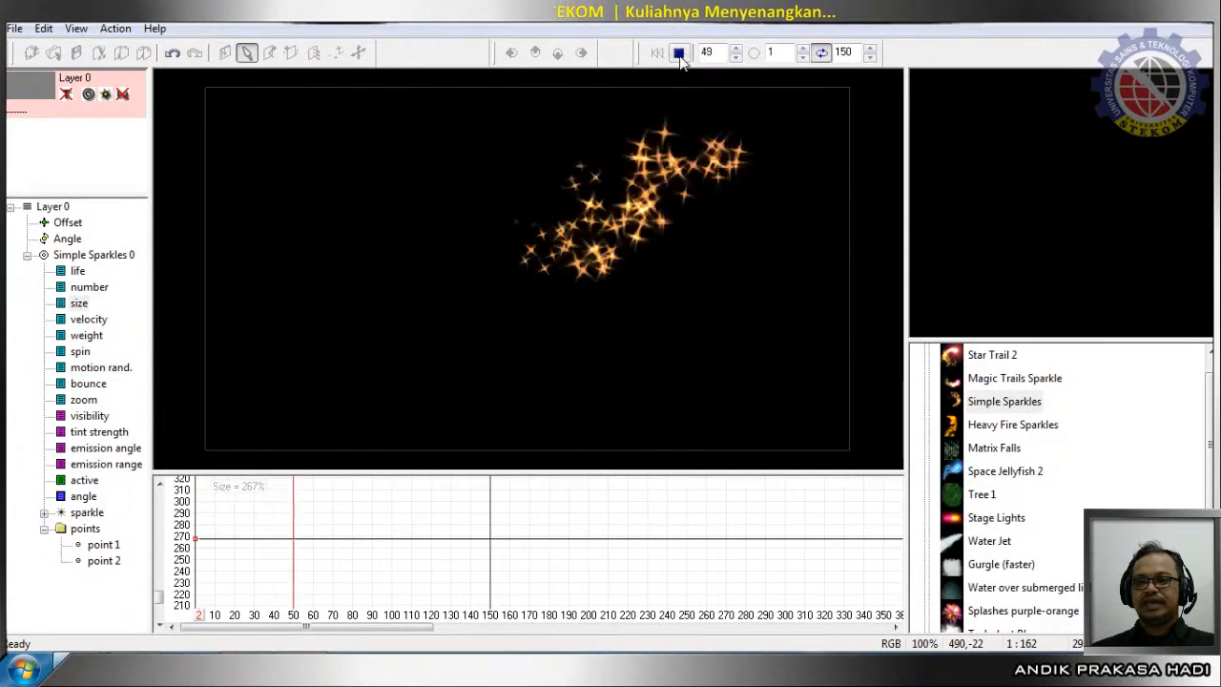
left_click(678, 53)
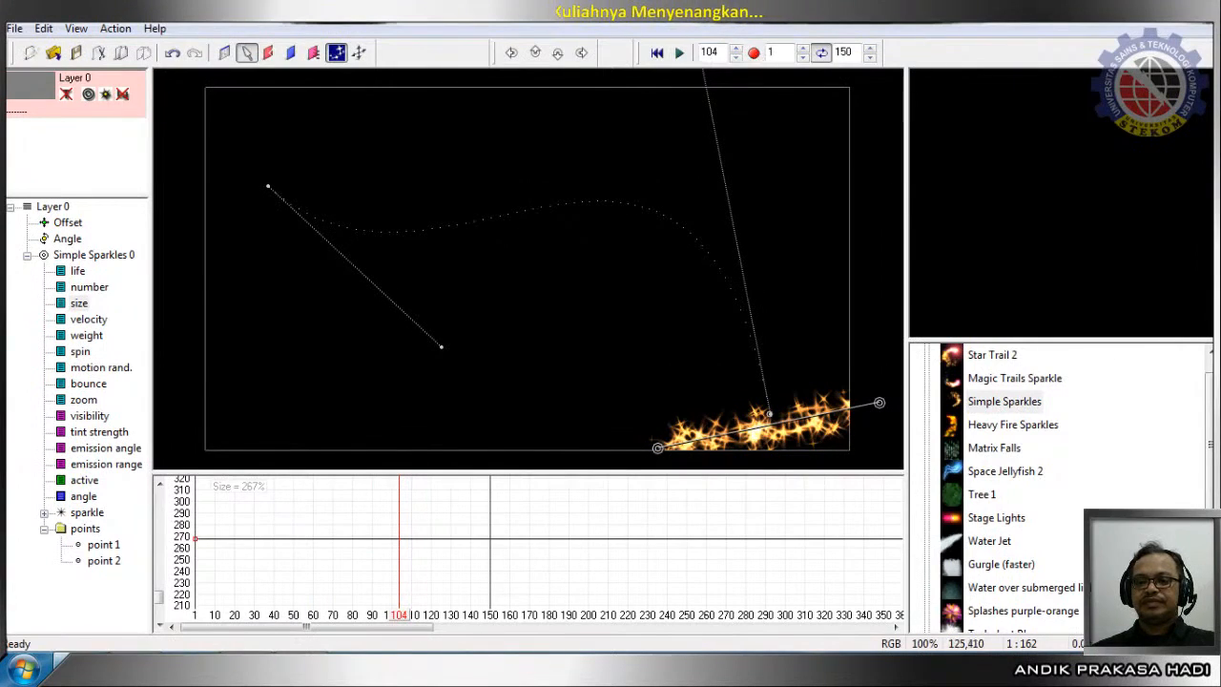
Return to frame 1 and start saving the animation output to Documents as an AVI file named coba 1.
left_click_drag(396, 625, 194, 624)
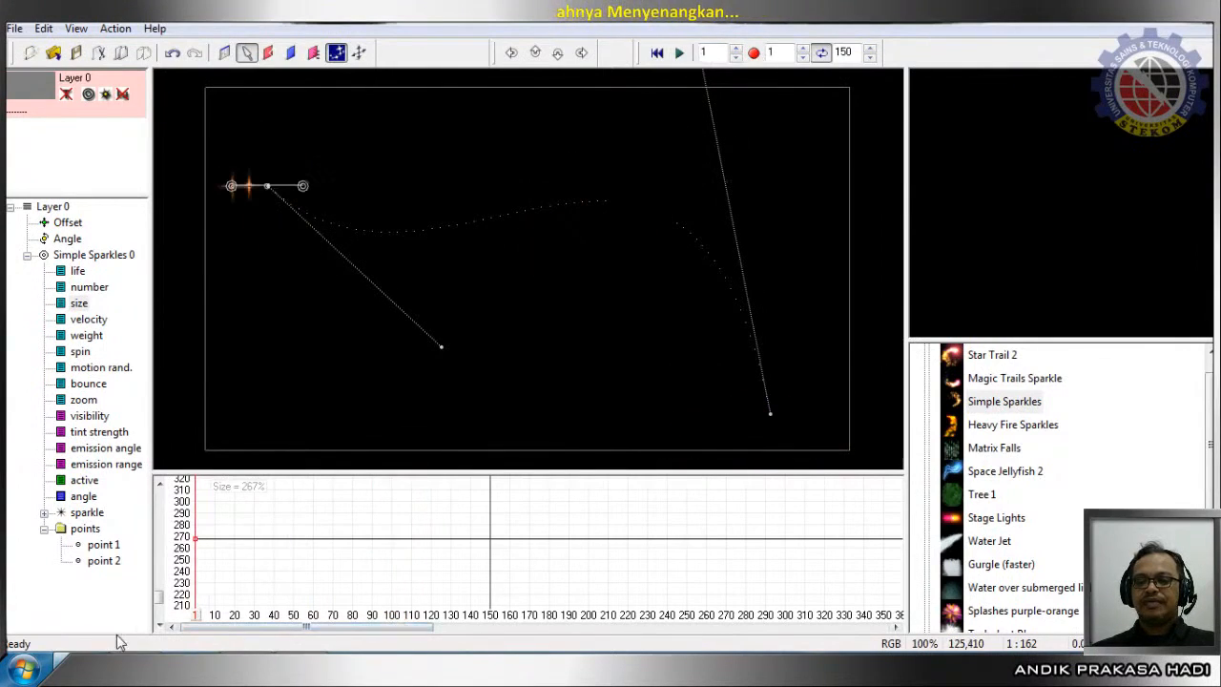
left_click(752, 54)
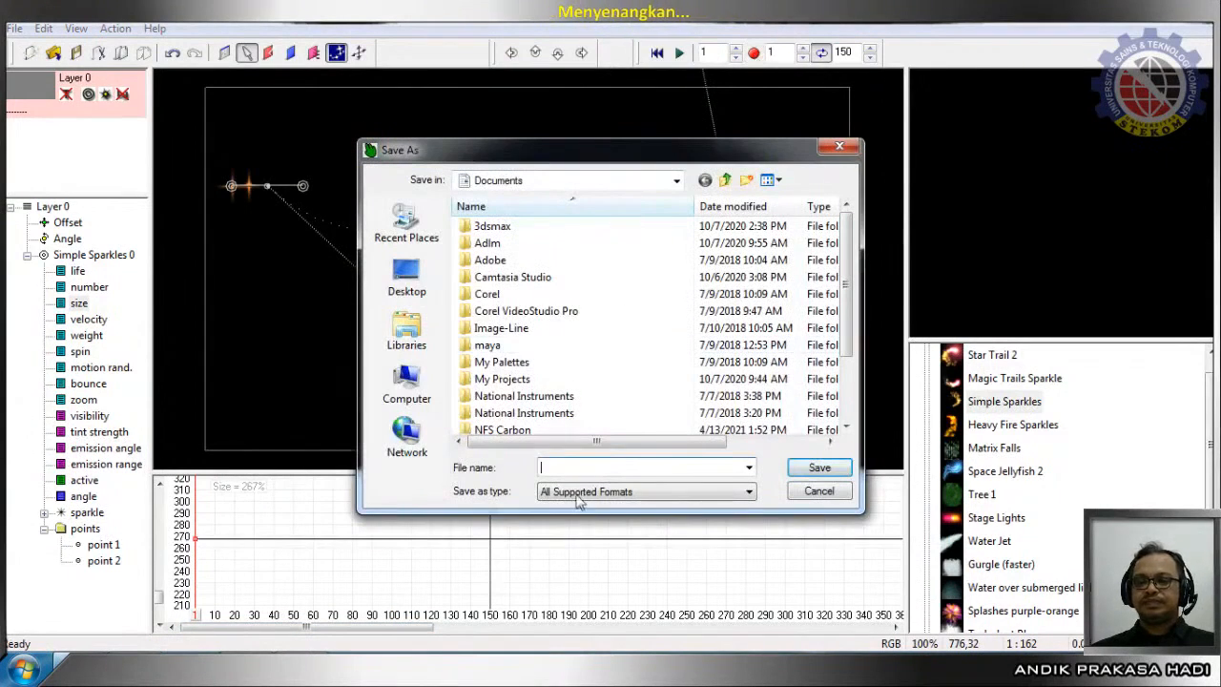
left_click(610, 492)
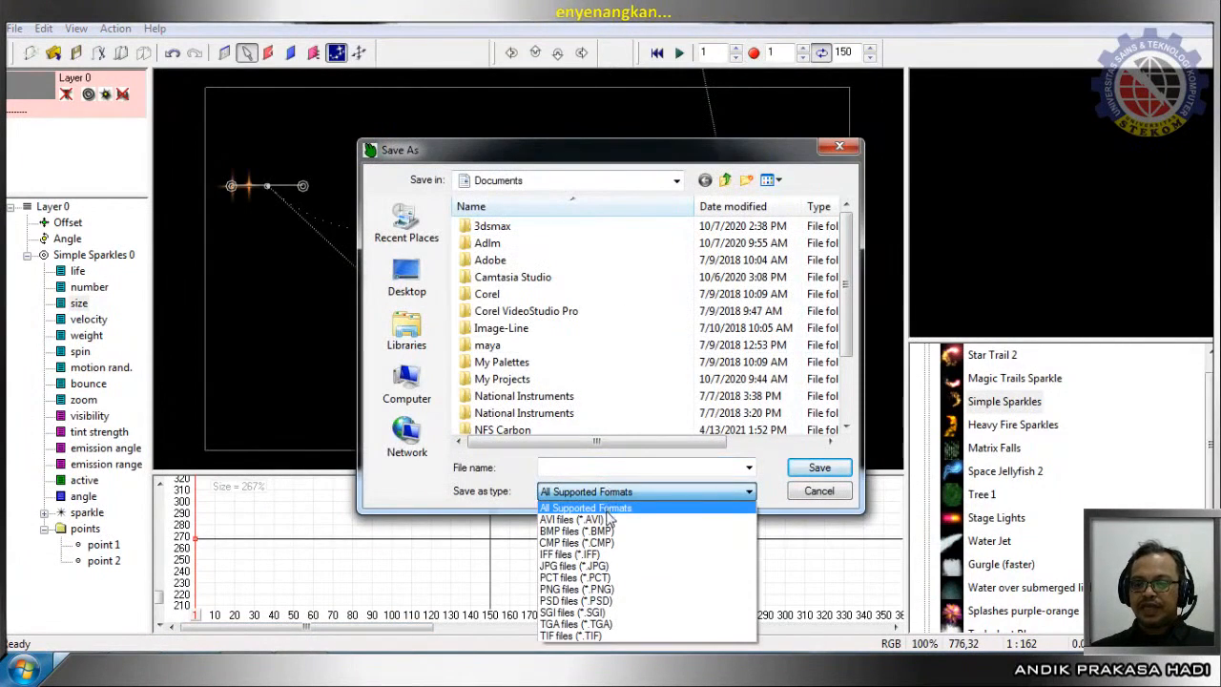
left_click(608, 520)
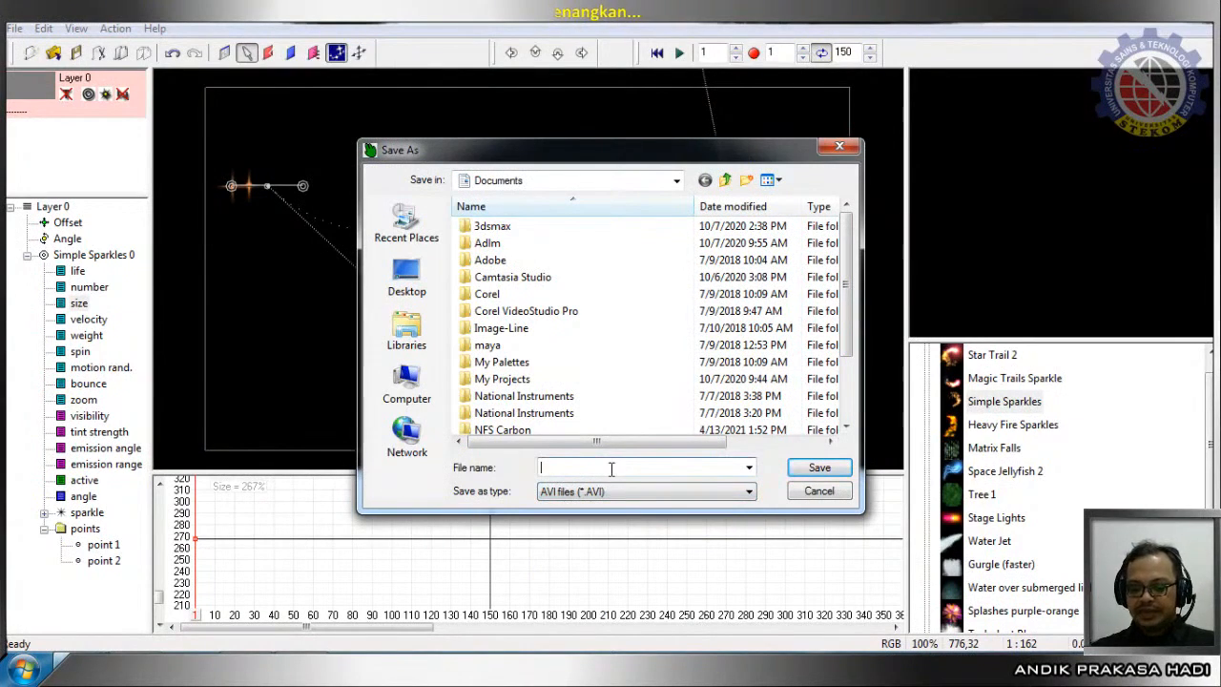
type("coba 1")
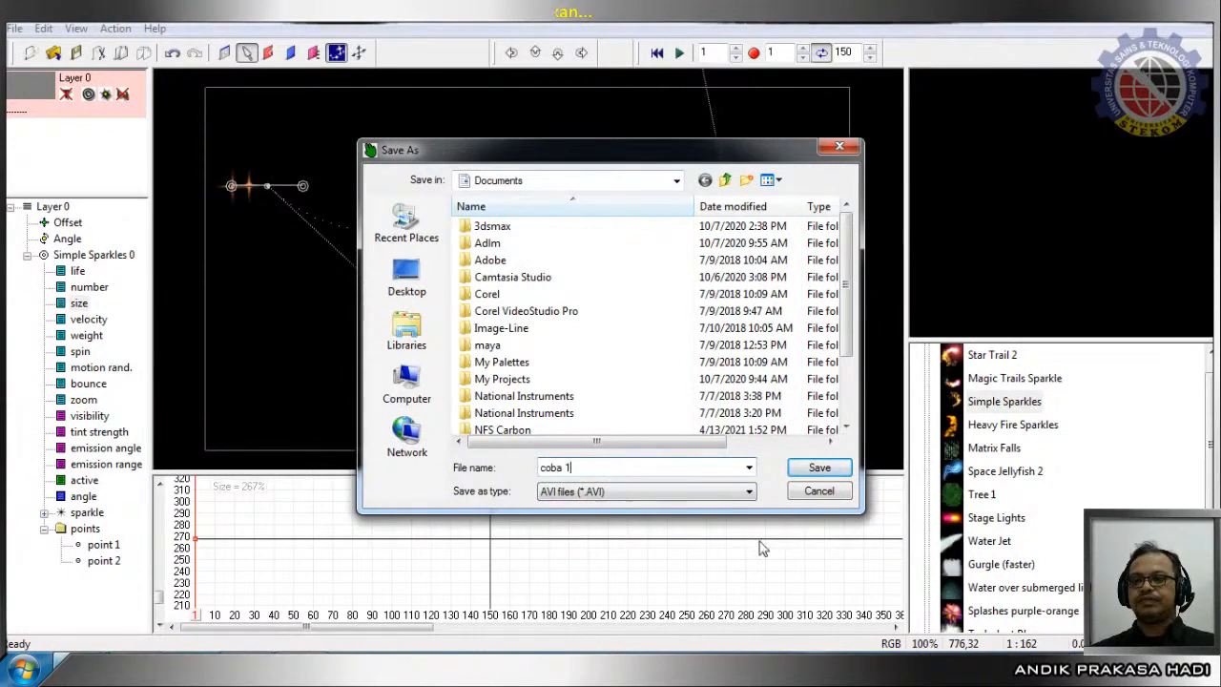
left_click(801, 468)
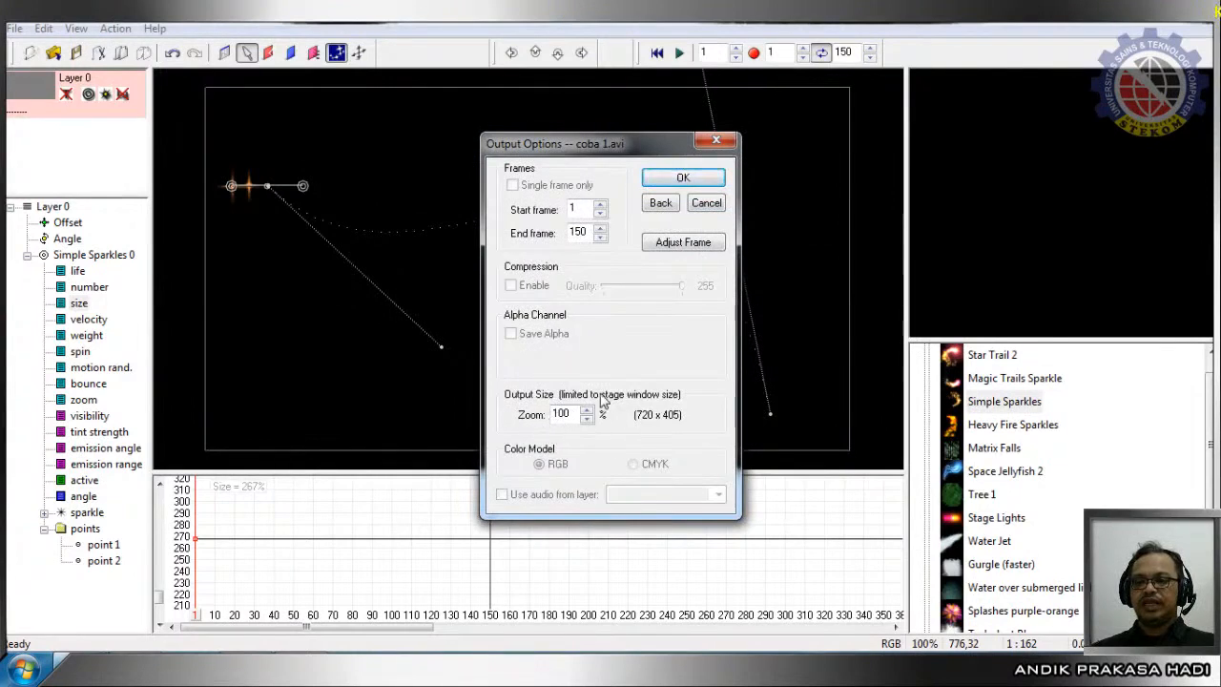
Accept the output options for frames 1 to 150 and render the AVI with the Cinepak Codec by Radius compressor.
left_click(683, 179)
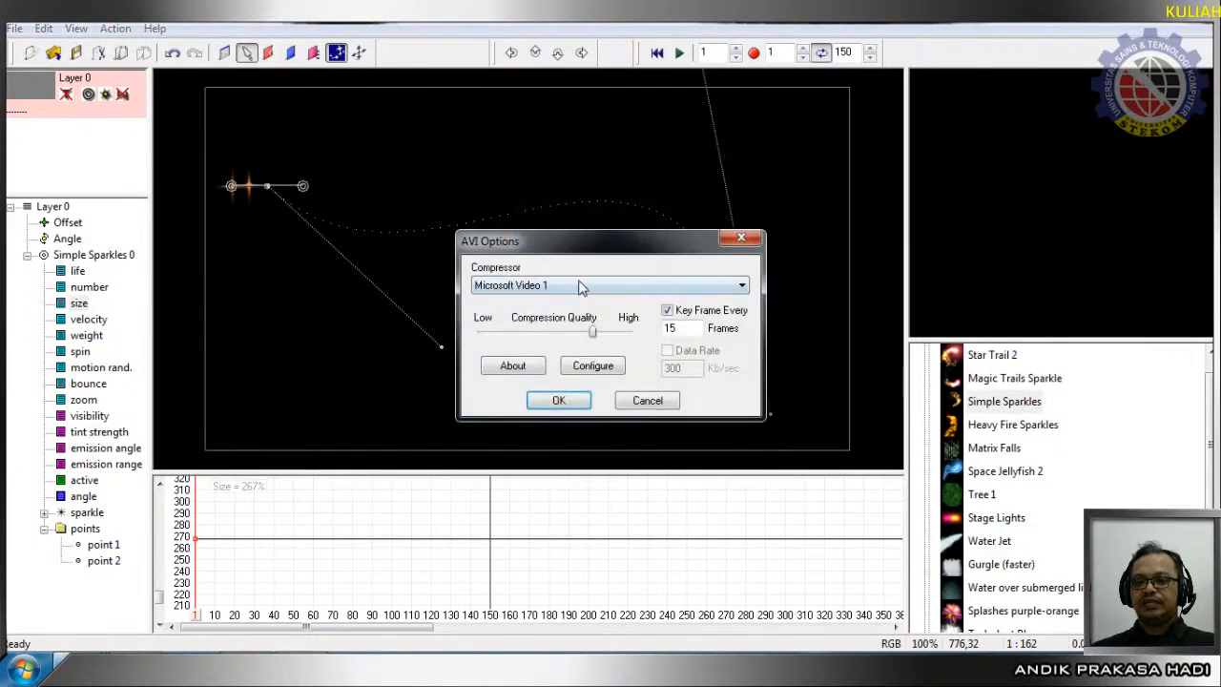
left_click(582, 287)
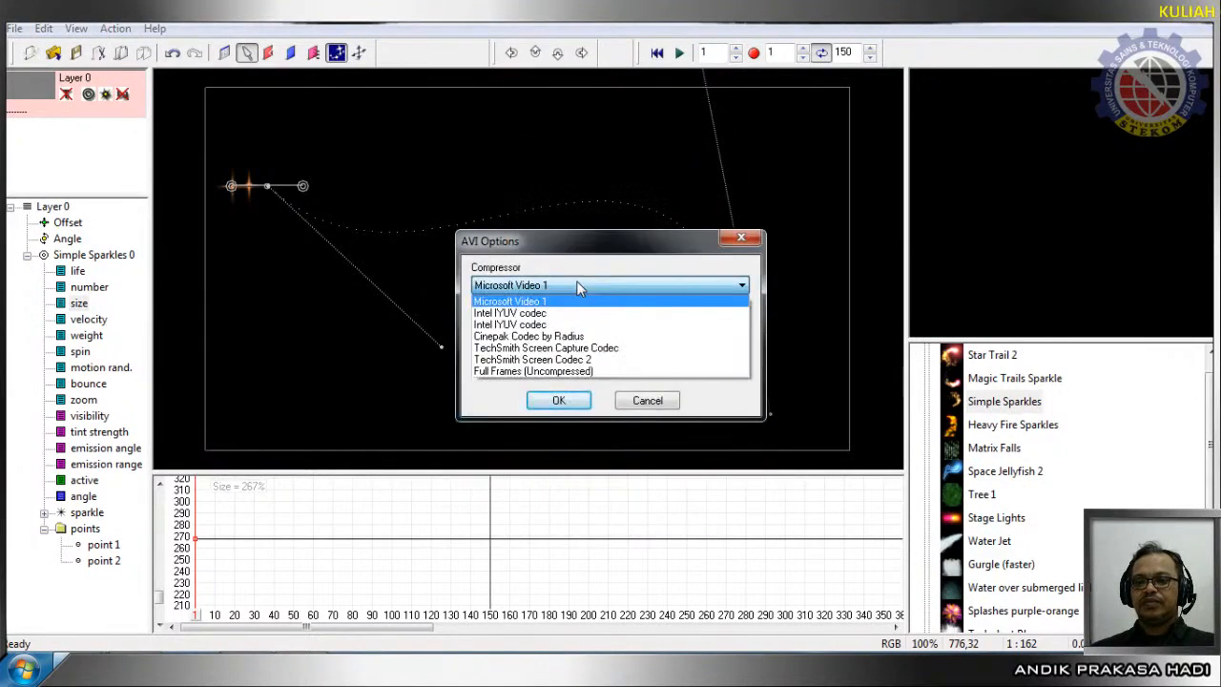
left_click(579, 337)
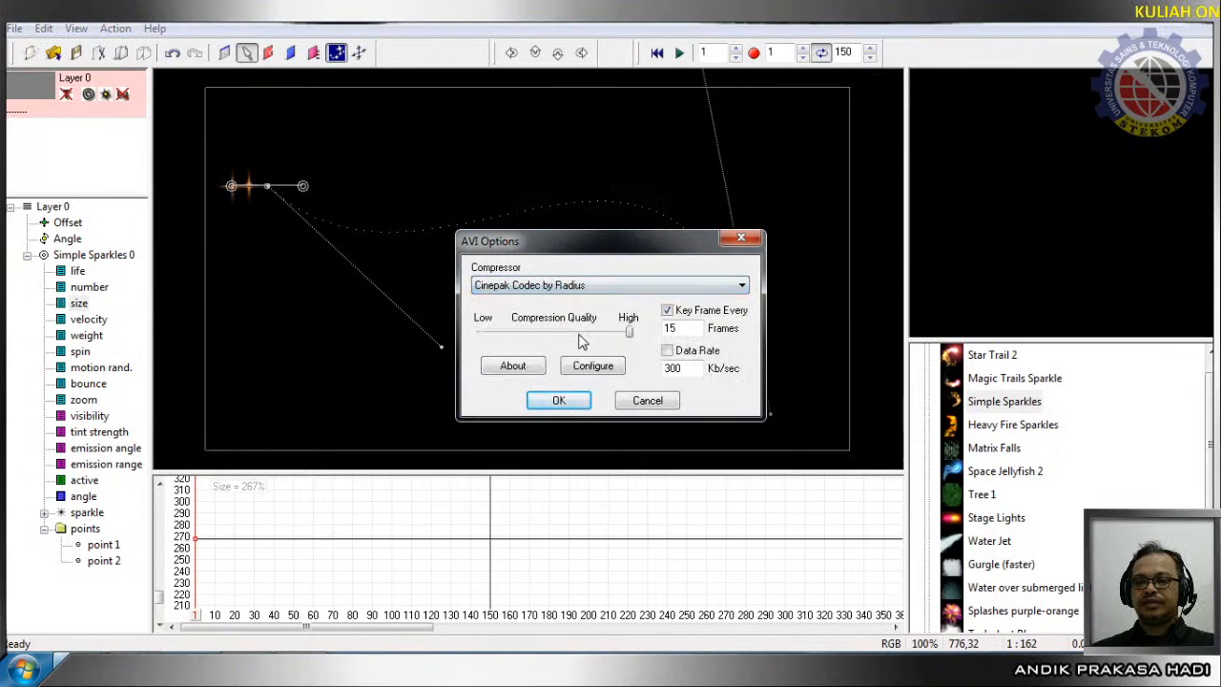
left_click(559, 400)
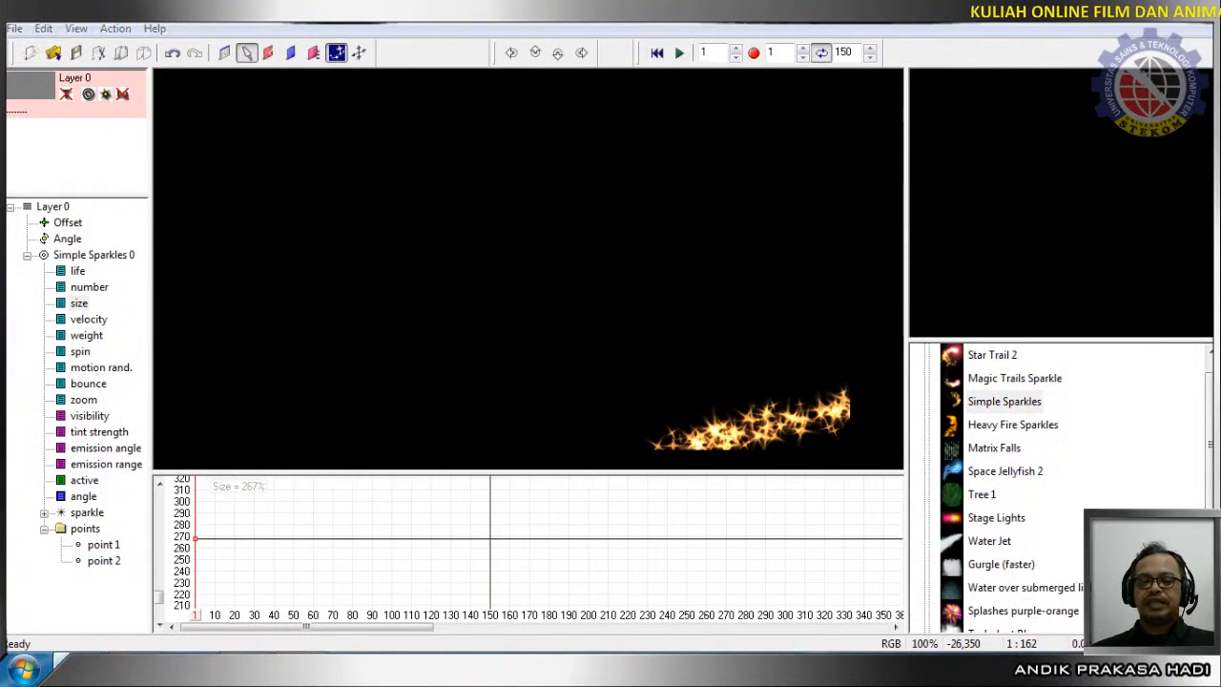
Switch to Windows Explorer and select the rendered coba 1 video in the Documents library.
mouse_move(60, 667)
left_click(165, 602)
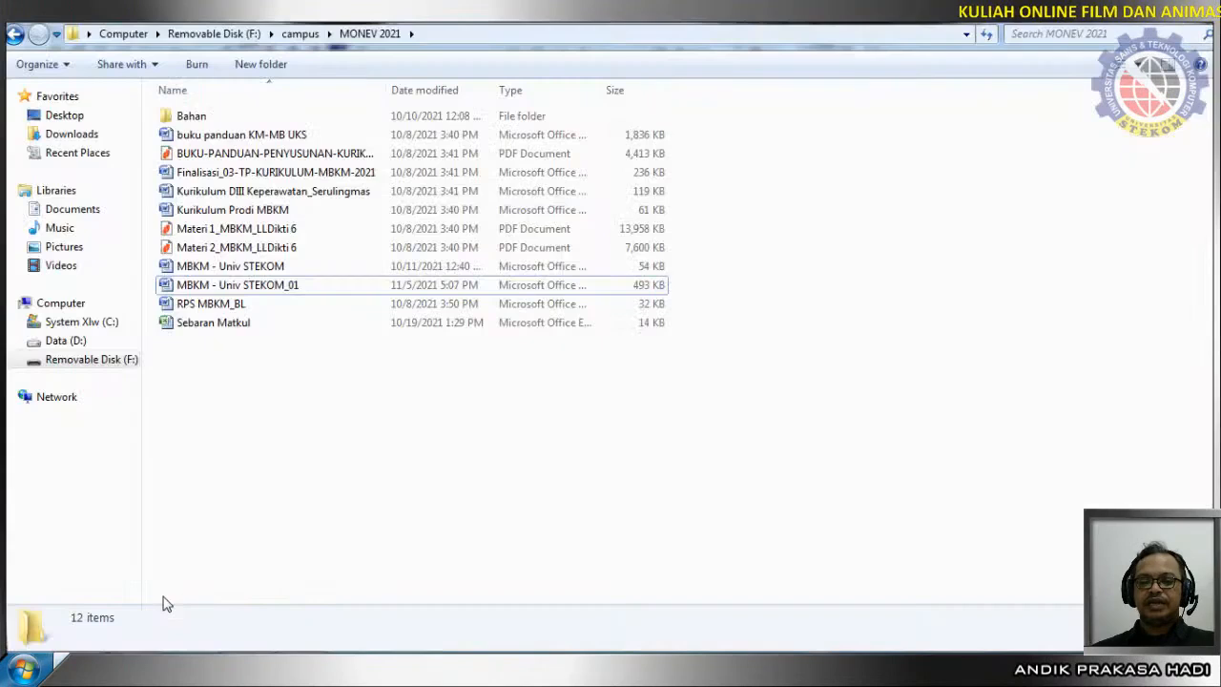
left_click(72, 209)
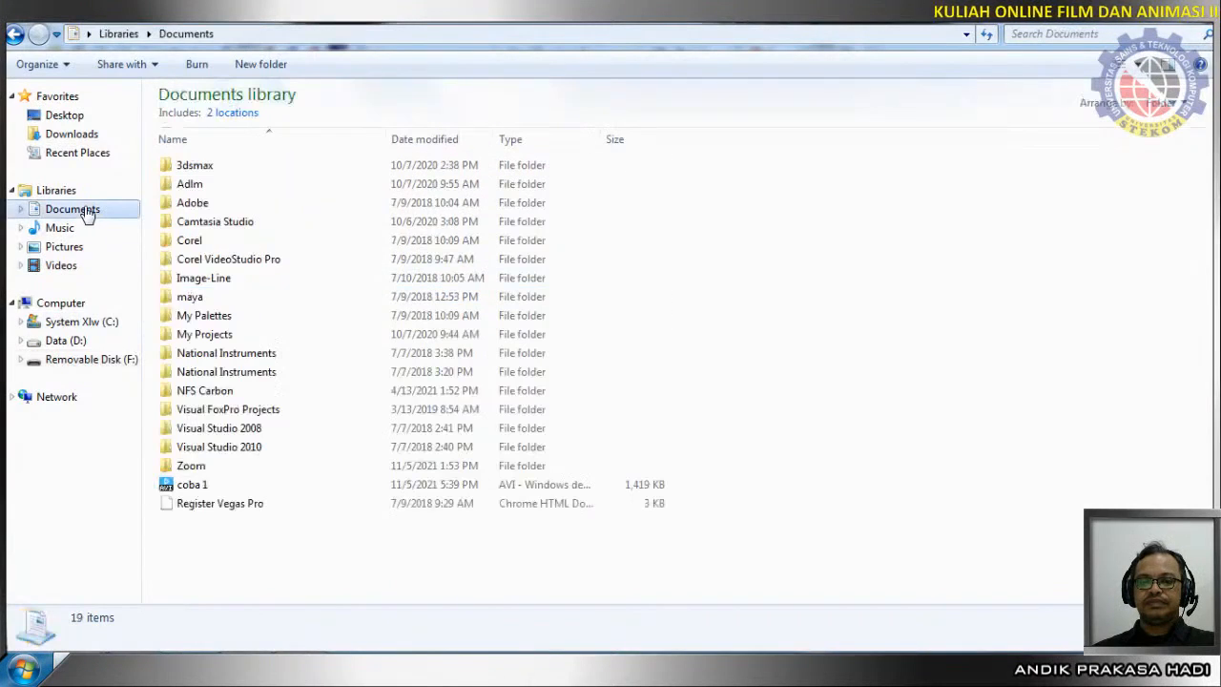
left_click(196, 488)
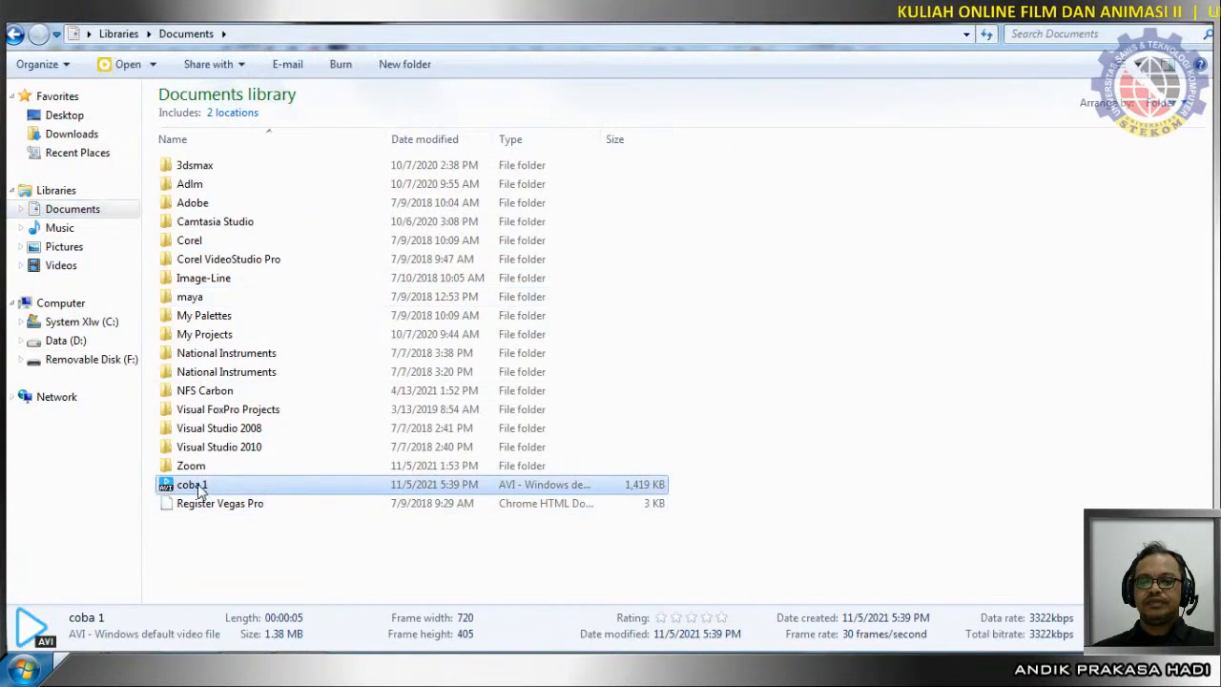
Open coba 1 in Windows Media Player with the recommended settings, replay the clip and close the player.
right_click(198, 490)
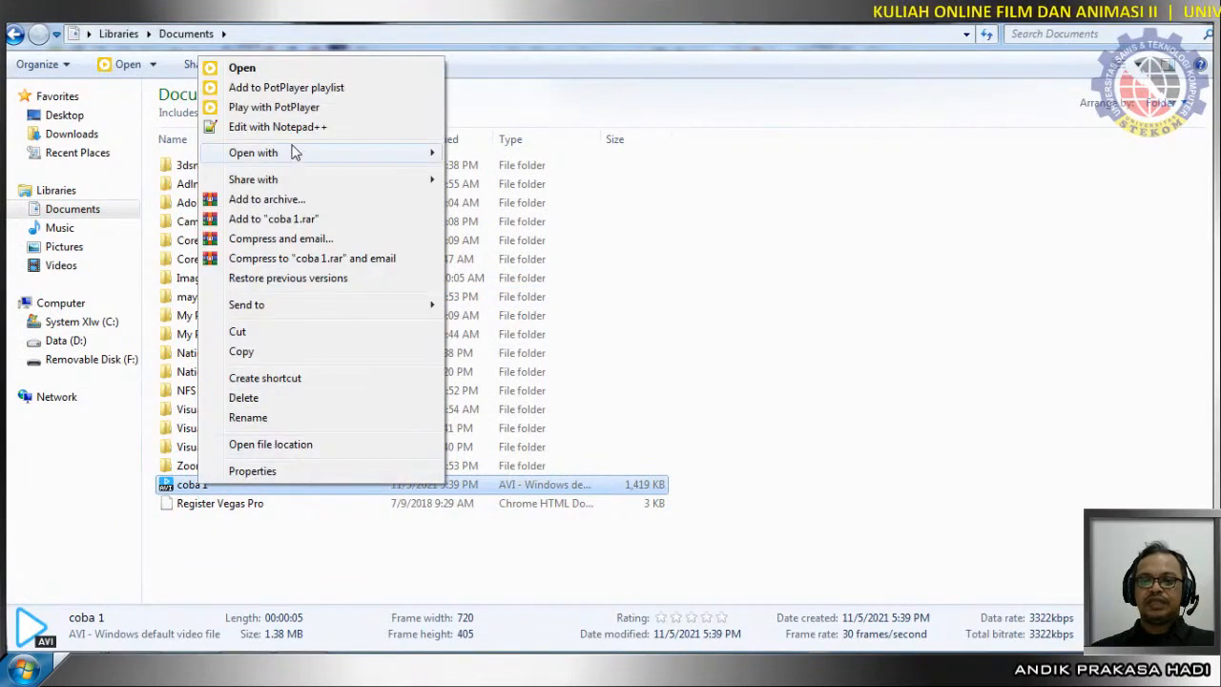
mouse_move(294, 153)
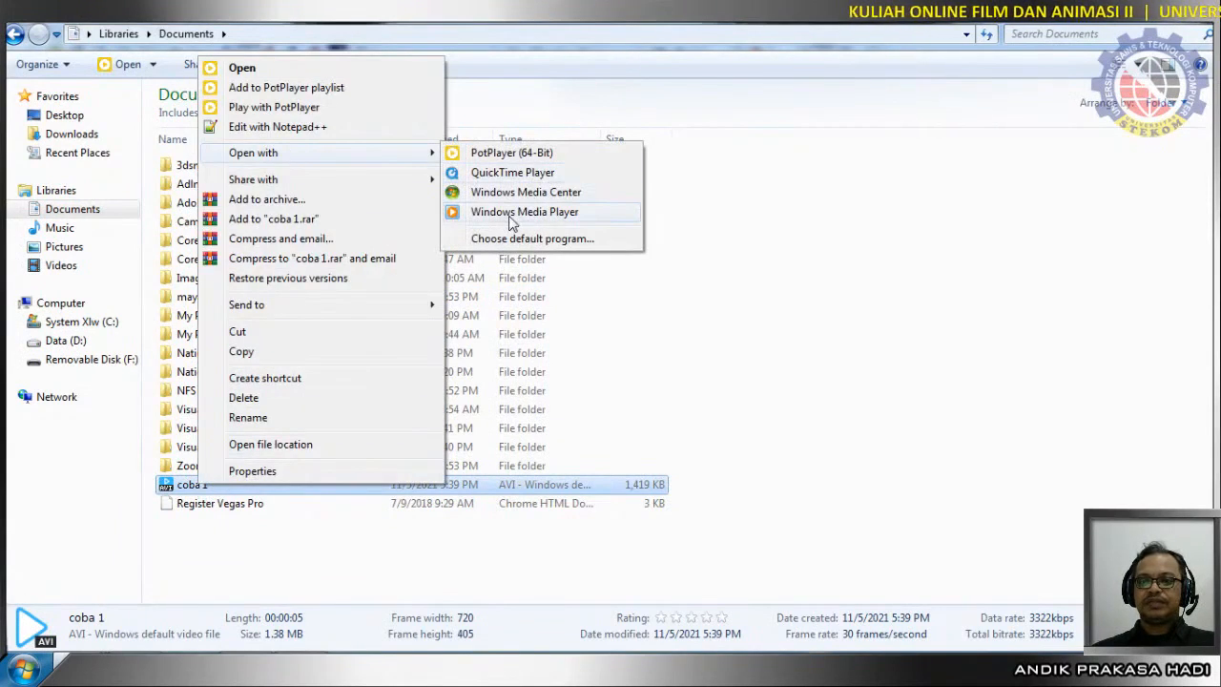
left_click(523, 212)
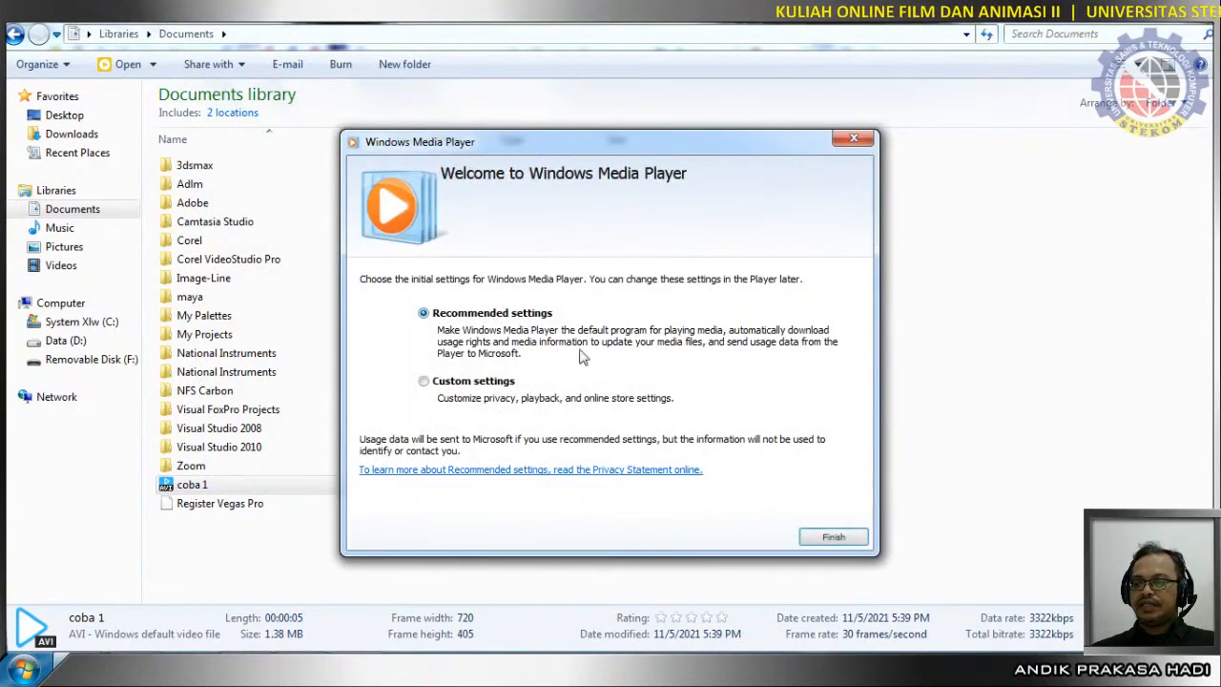
left_click(833, 537)
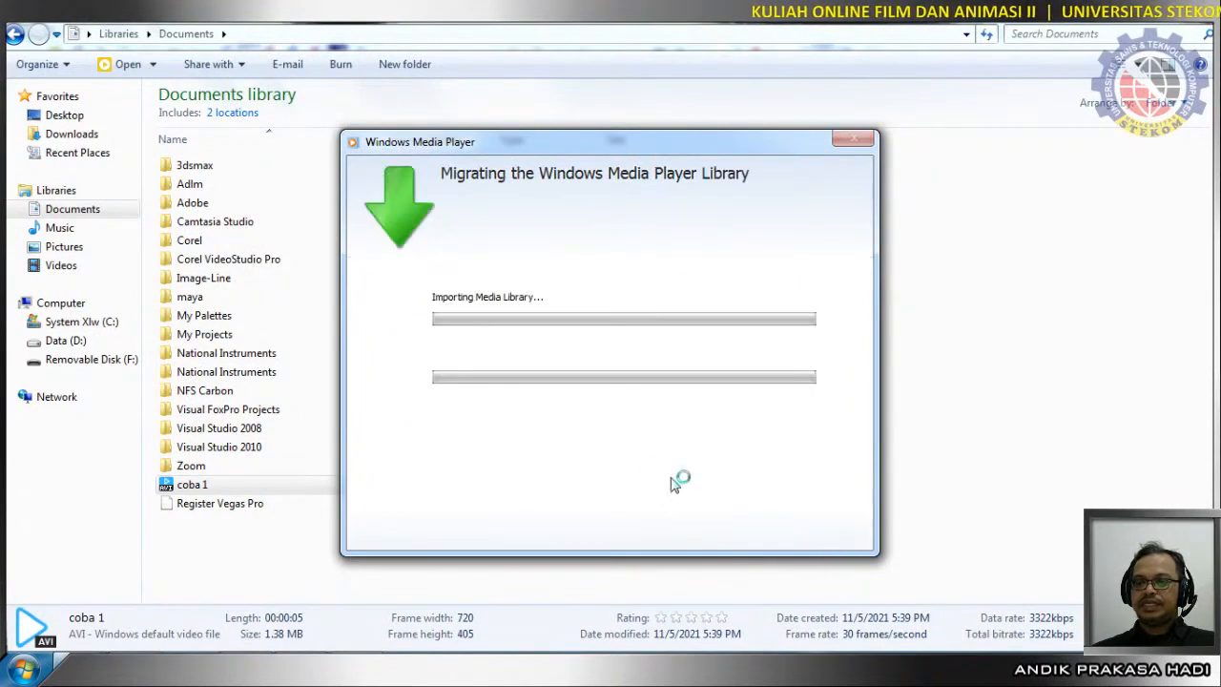
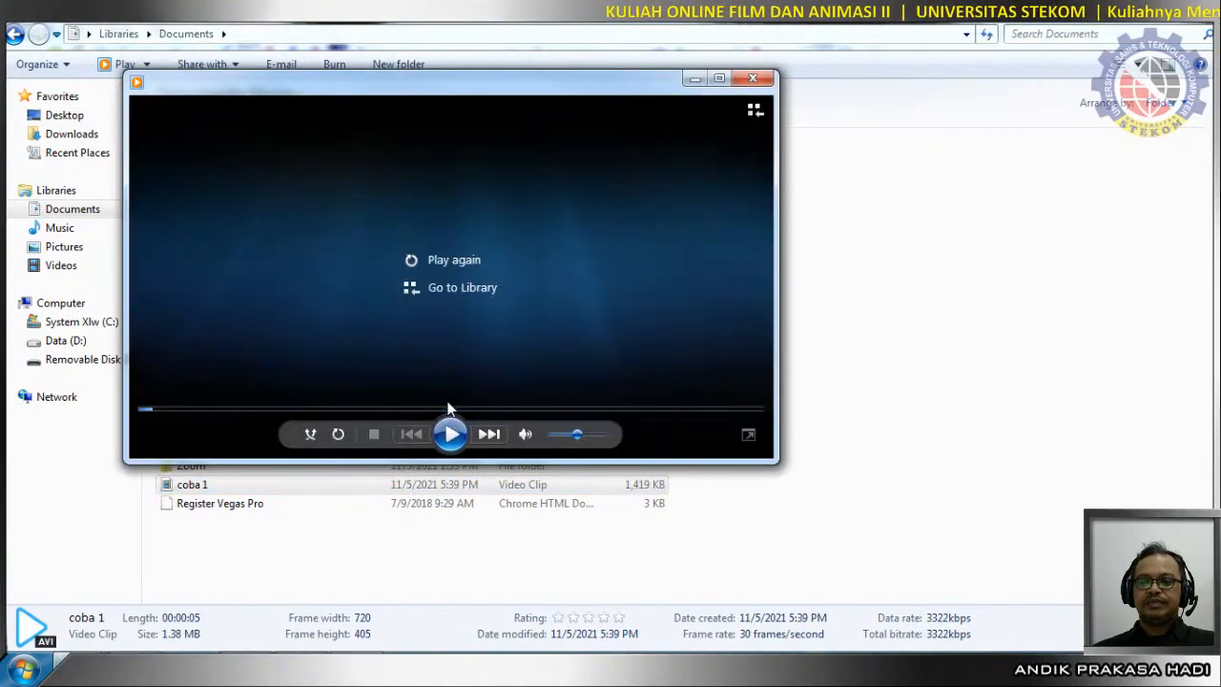
left_click(451, 434)
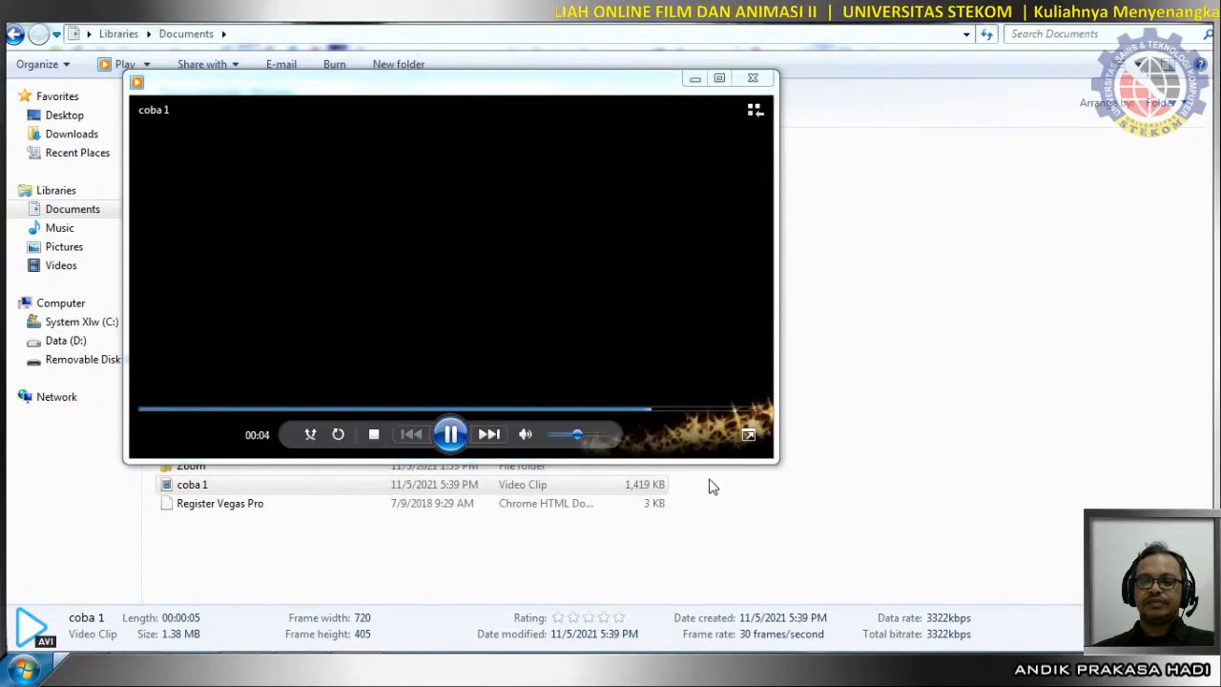
left_click(752, 77)
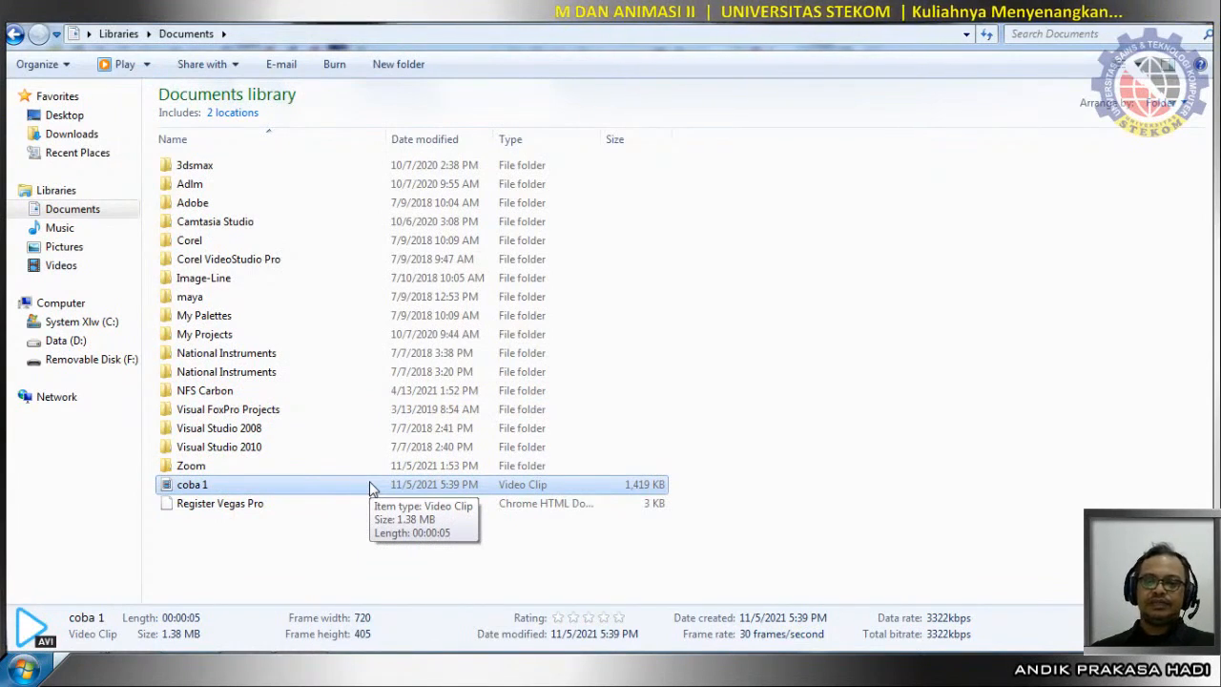
Browse the Documents library, the Downloads folder and the Data (D:) drive in Windows Explorer.
left_click(76, 214)
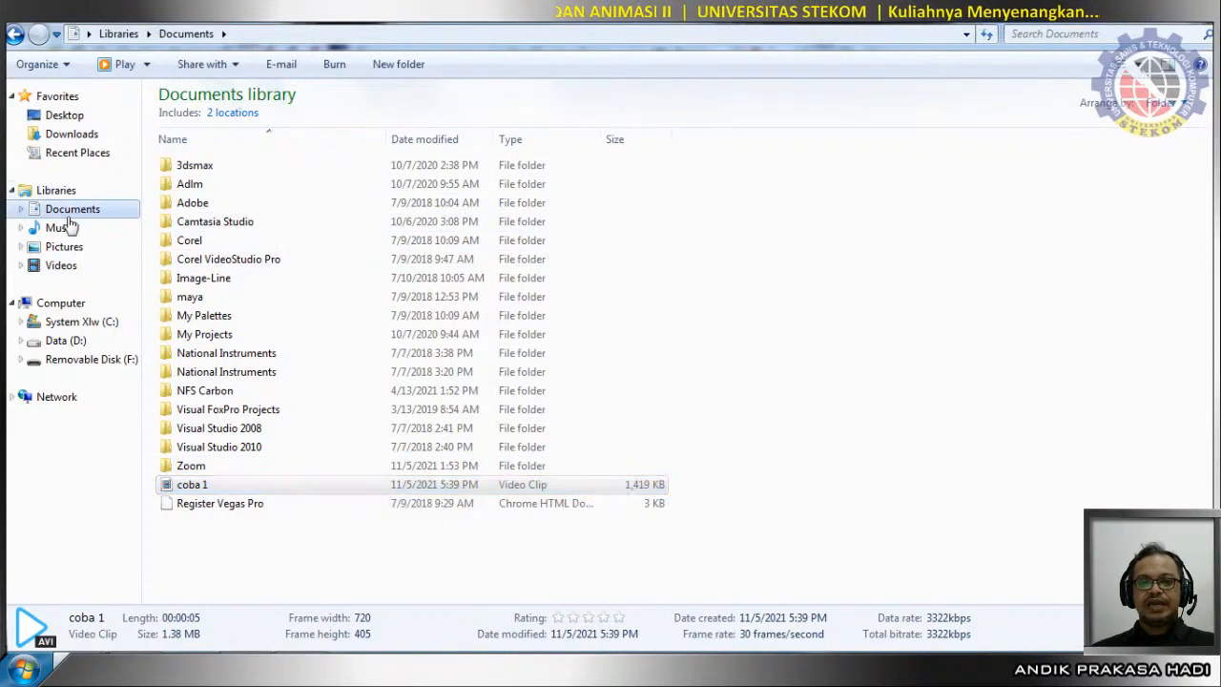
left_click(72, 134)
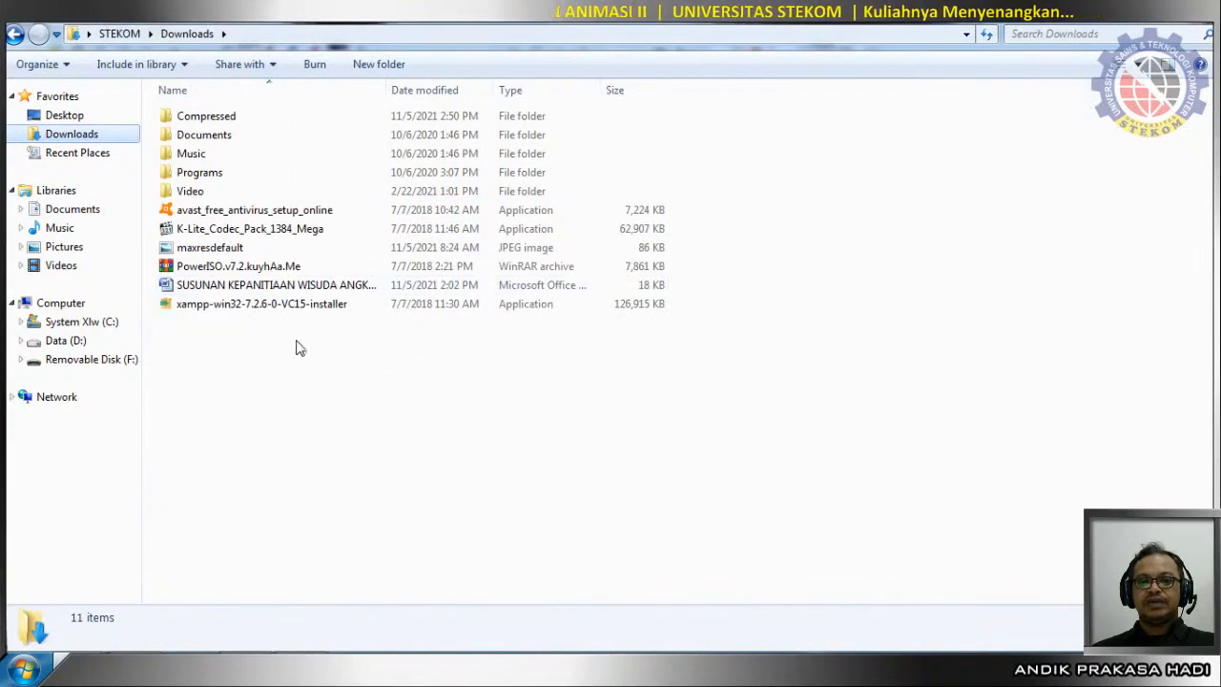
left_click(66, 340)
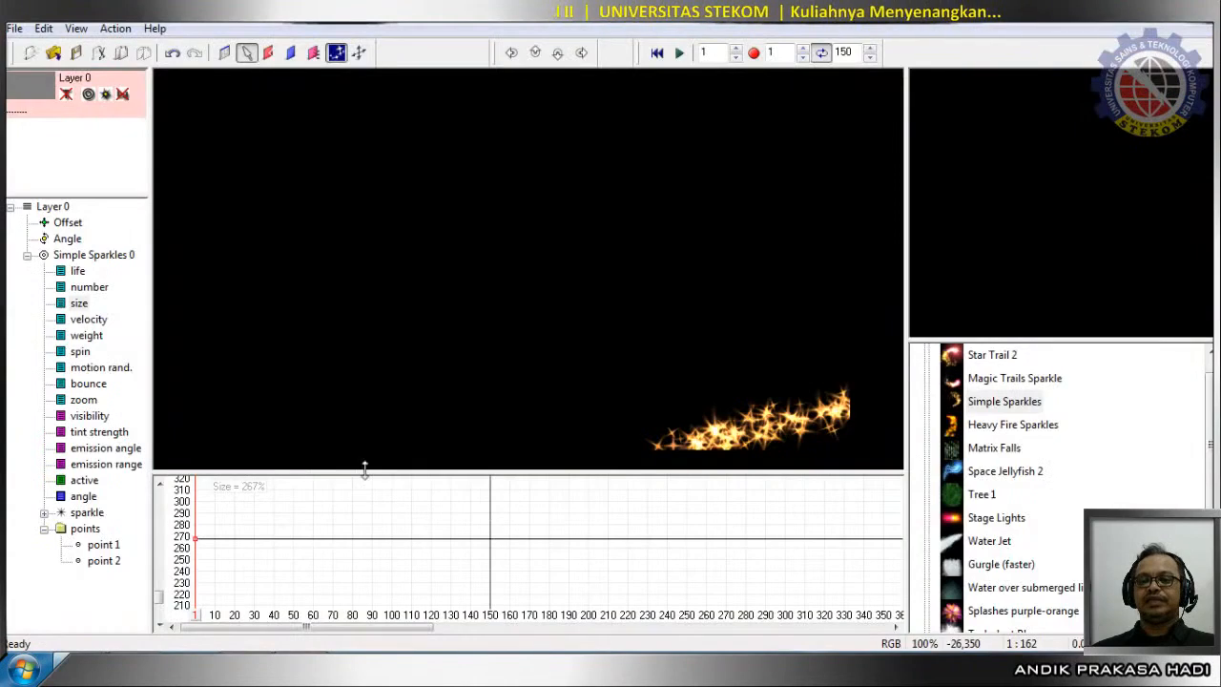
Switch back to particleIllusion, replay from frame 1, and add a Space Jellyfish 2 emitter below the sparkle path's start at about 62,185.
left_click(658, 53)
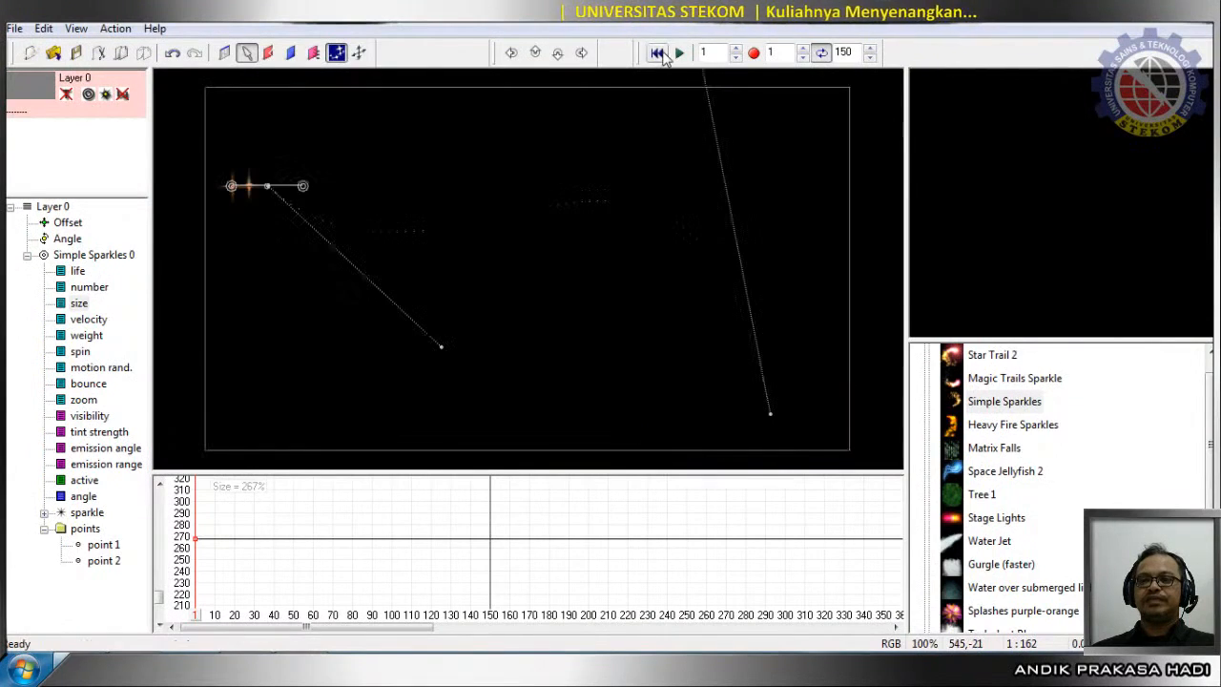
left_click(679, 54)
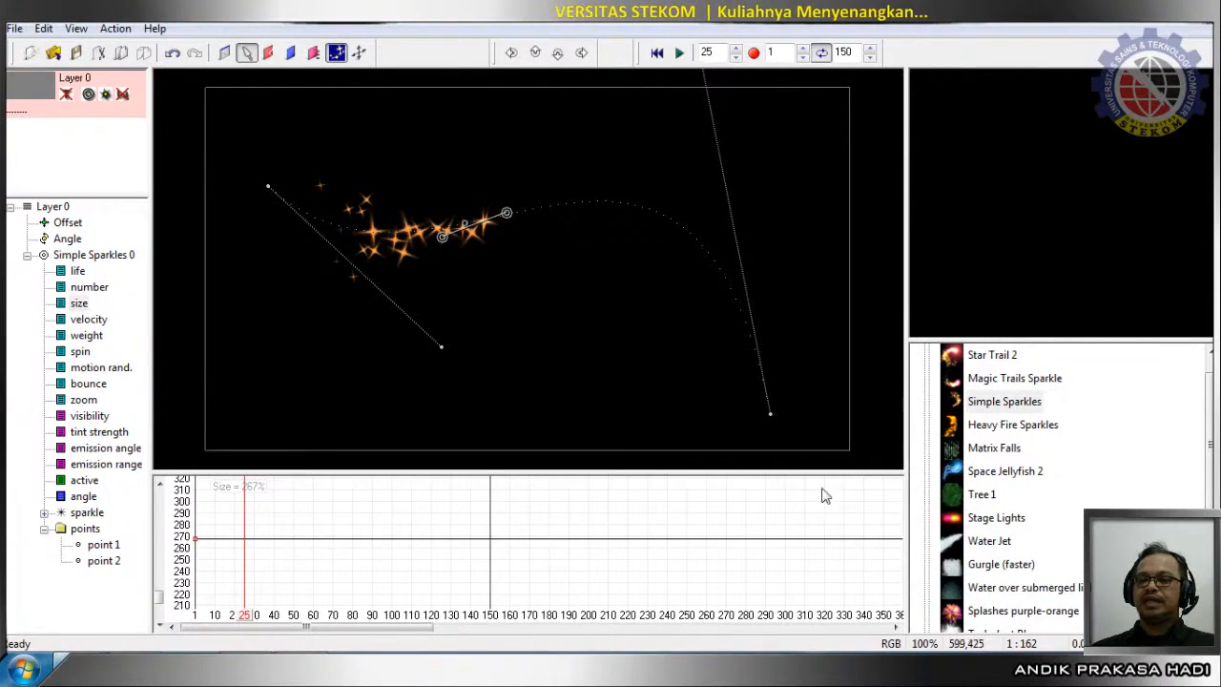
left_click(995, 473)
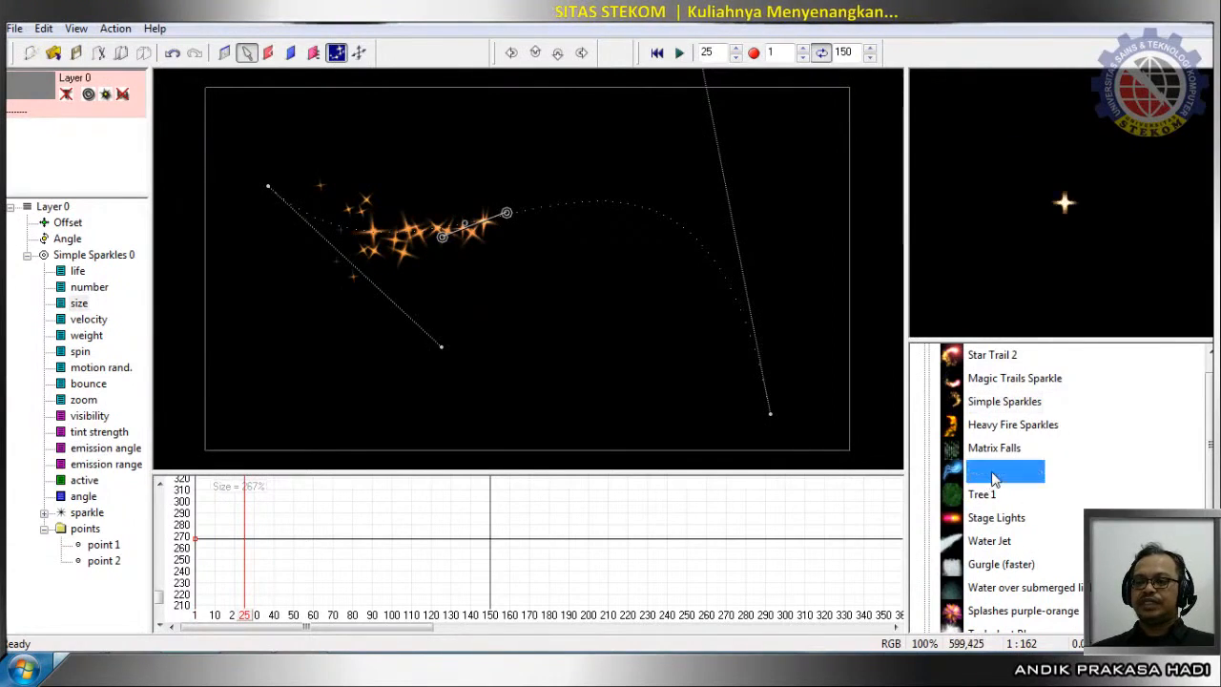
right_click(335, 341)
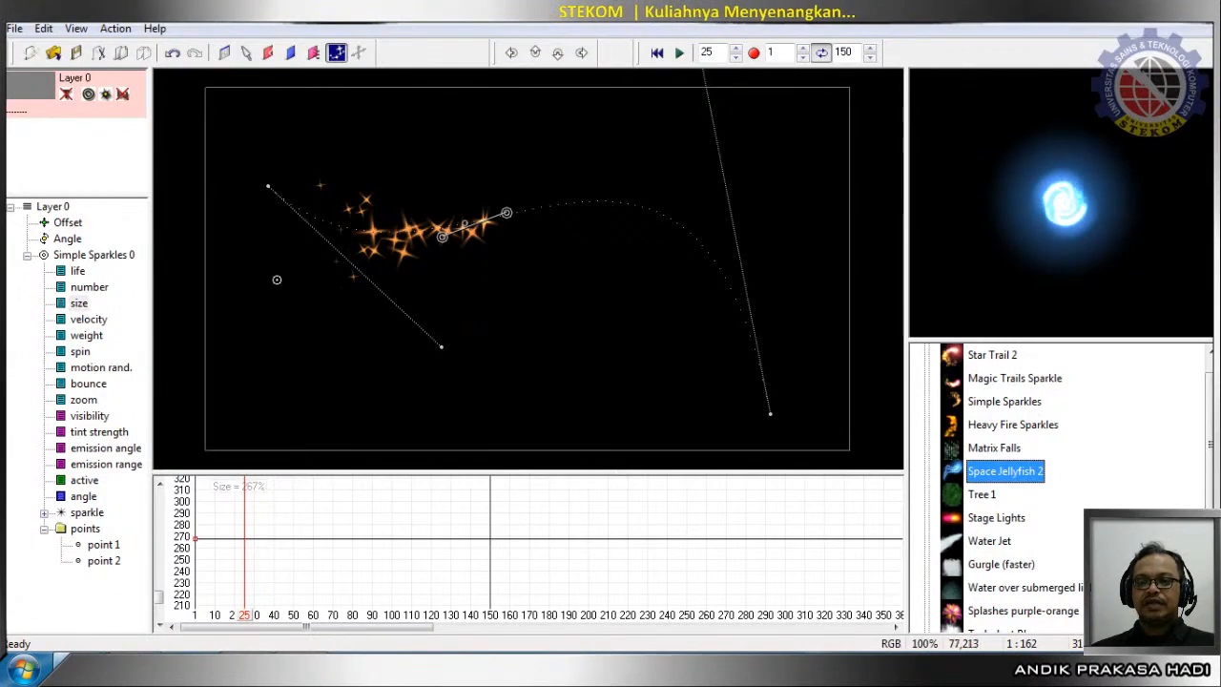
left_click(262, 254)
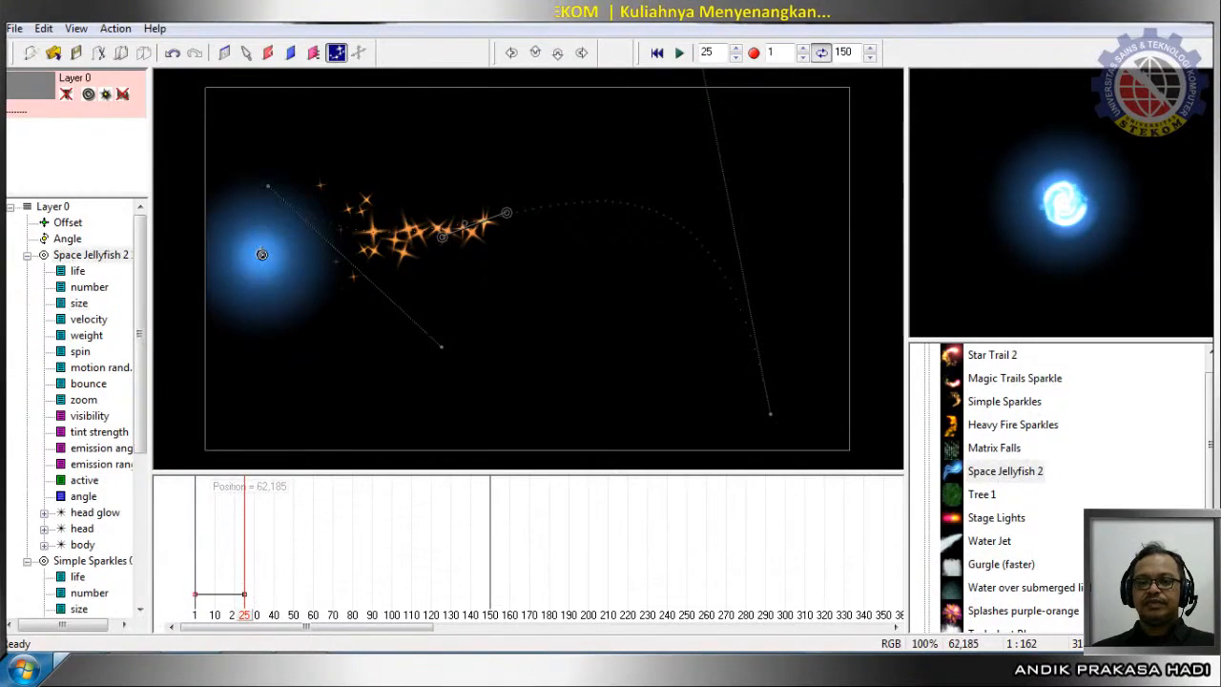
left_click(734, 465)
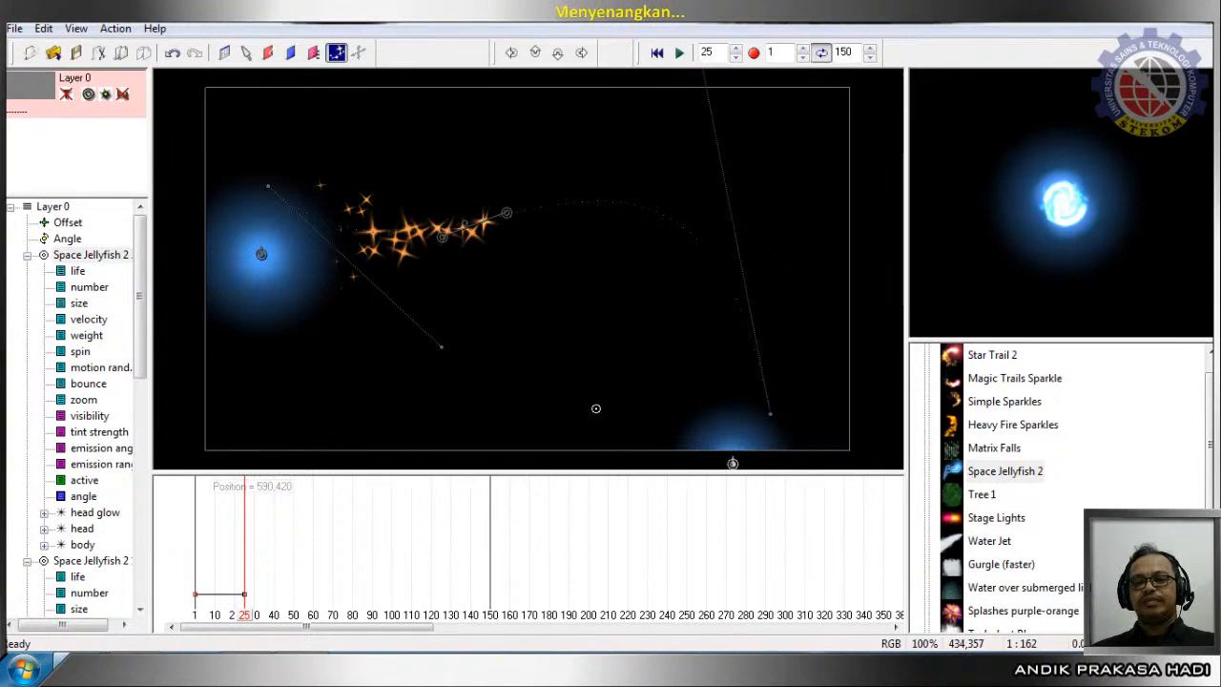
key("ctrl+z")
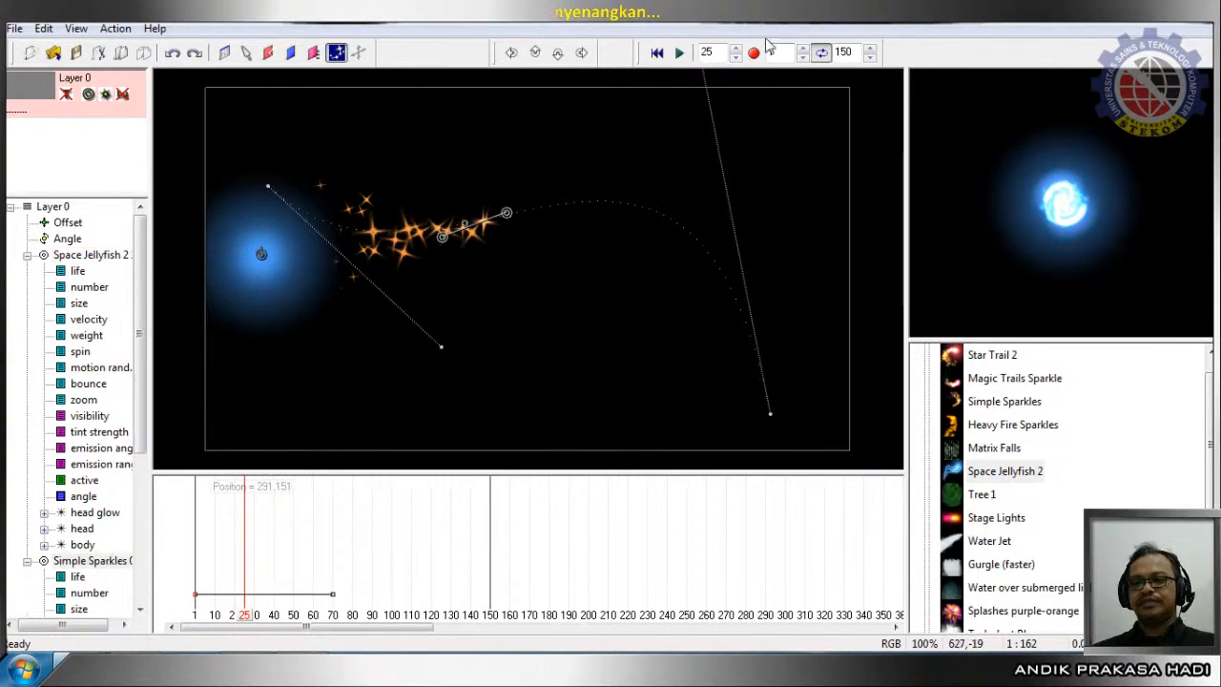
At frame 70, move the Space Jellyfish 2 emitter beside the sparkle path's end, about 615,388, and make that path point curved.
left_click_drag(245, 619, 196, 618)
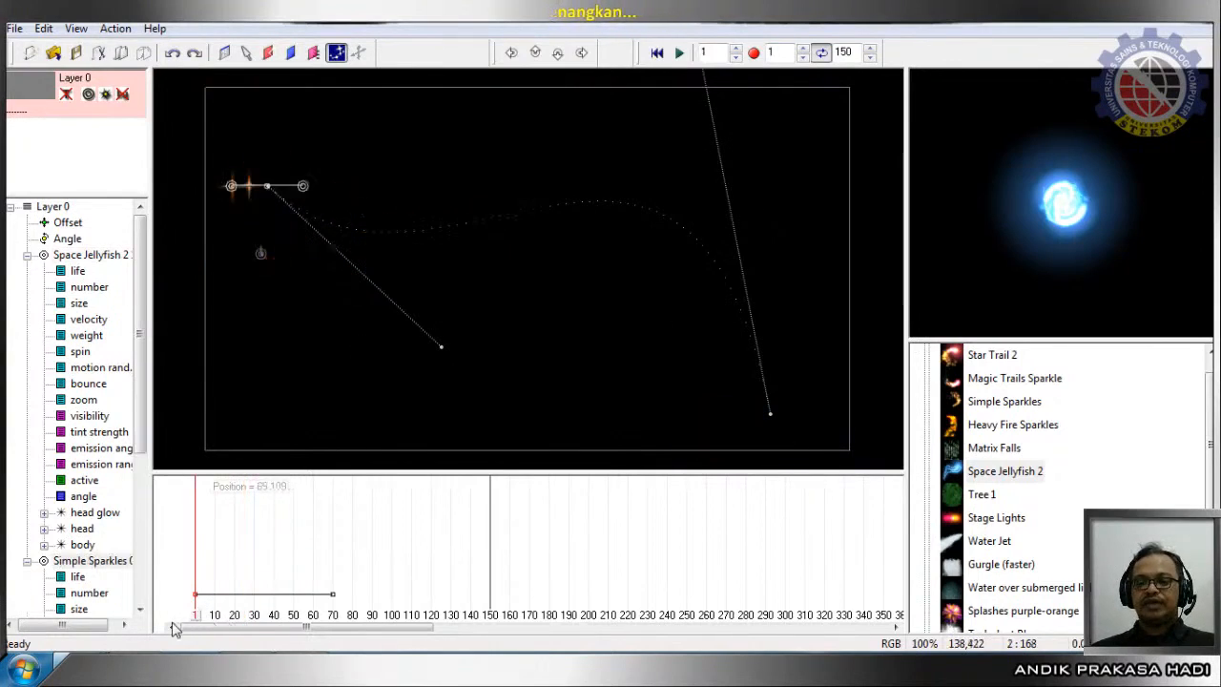
key("Escape")
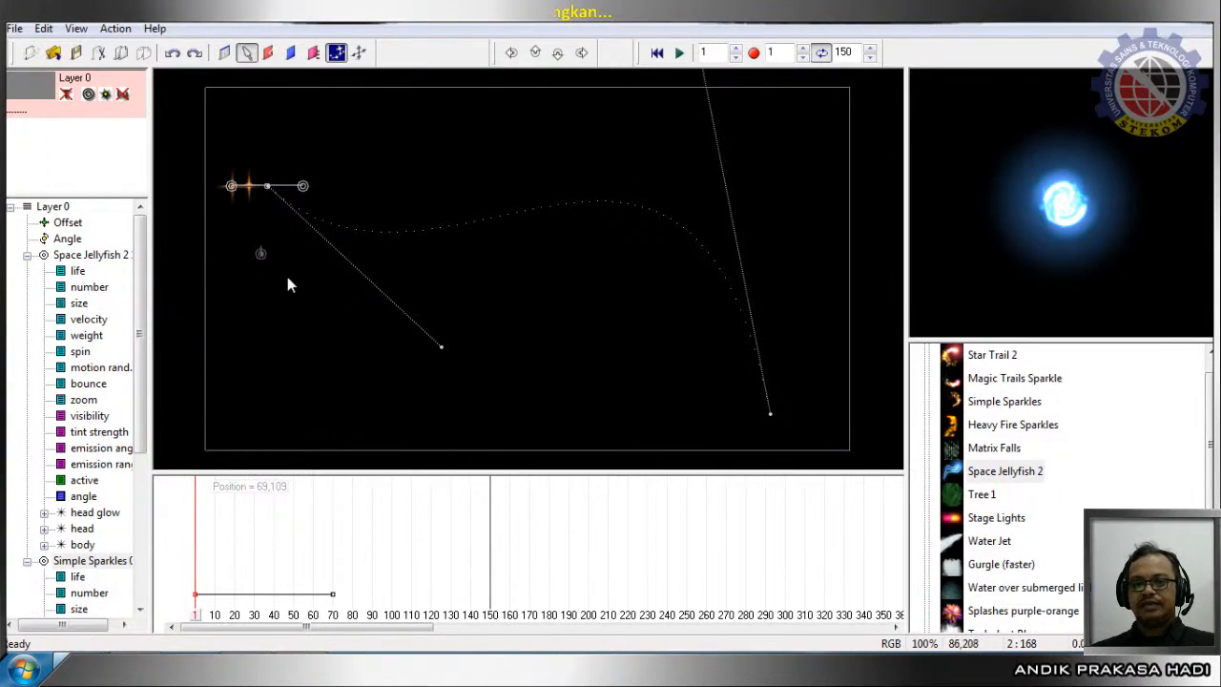
left_click_drag(194, 626, 333, 650)
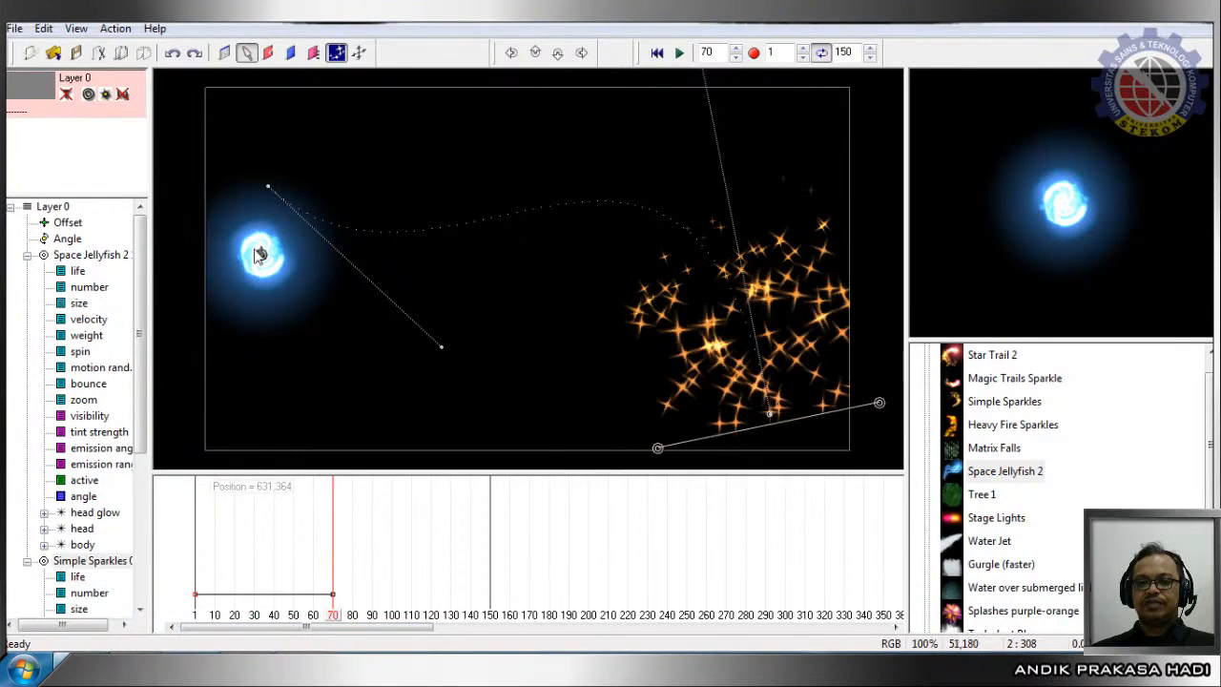
left_click_drag(263, 255, 755, 437)
right_click(755, 437)
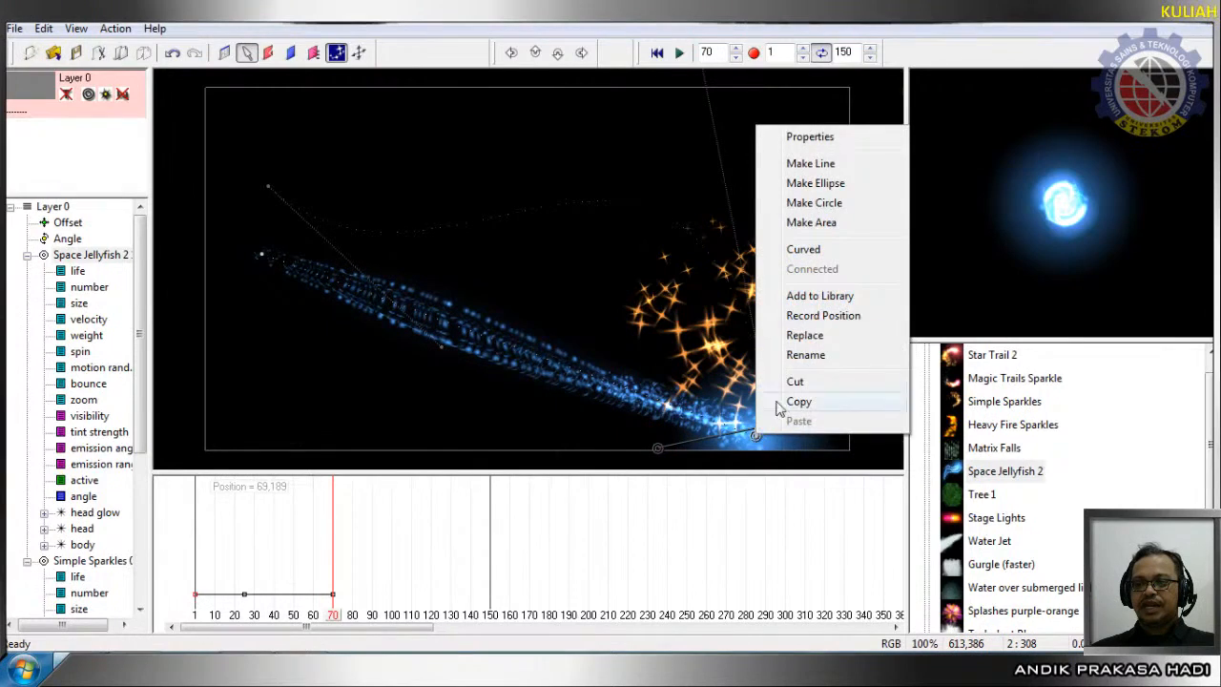
left_click(806, 250)
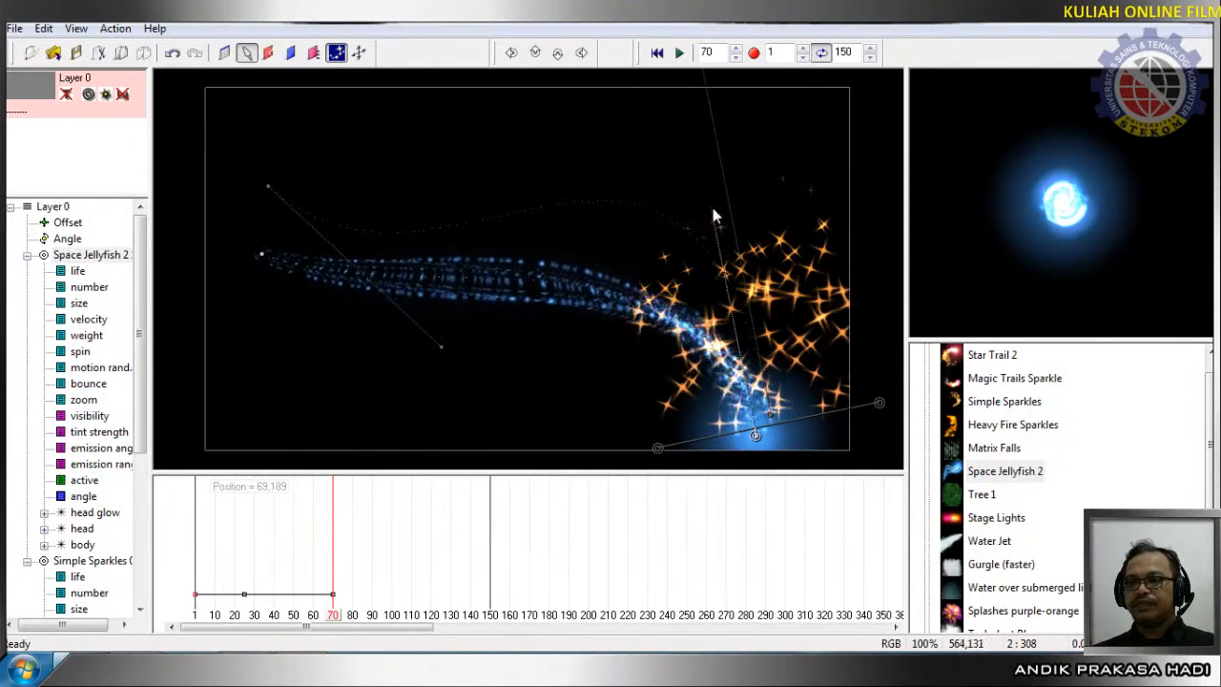
Try to make the jellyfish path's start point curved and bend its handle to follow the sparkle path.
right_click(264, 258)
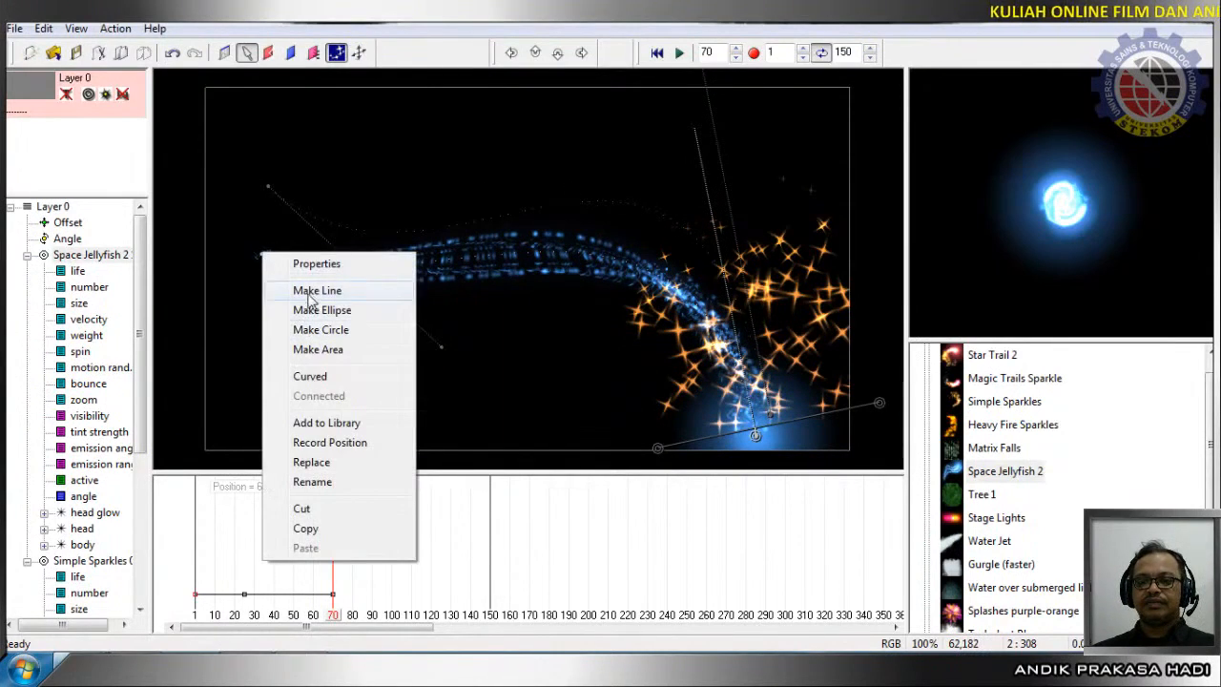
left_click(309, 382)
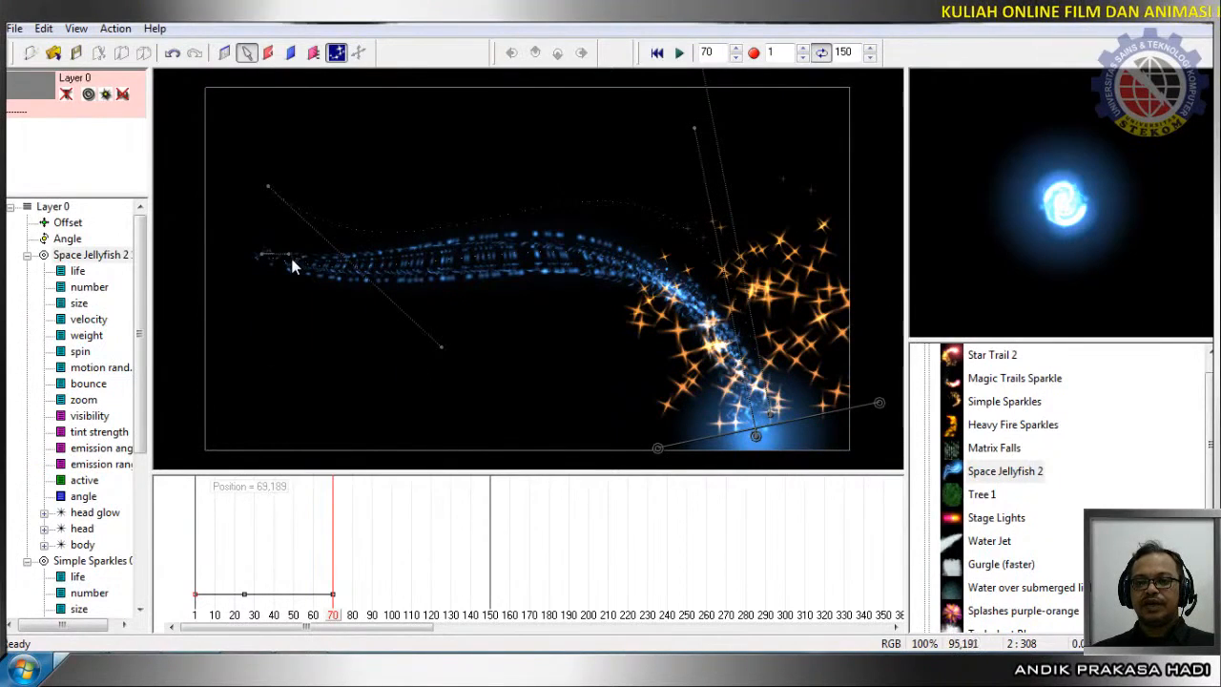
left_click_drag(288, 254, 300, 334)
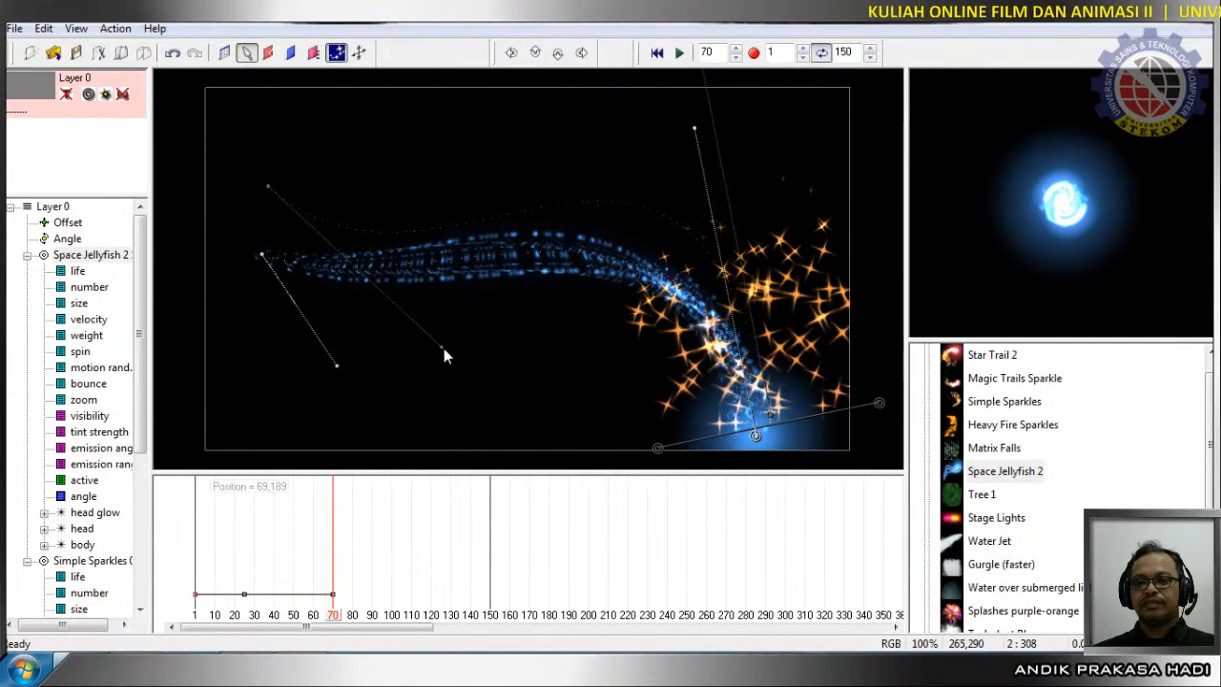
left_click_drag(443, 348, 420, 341)
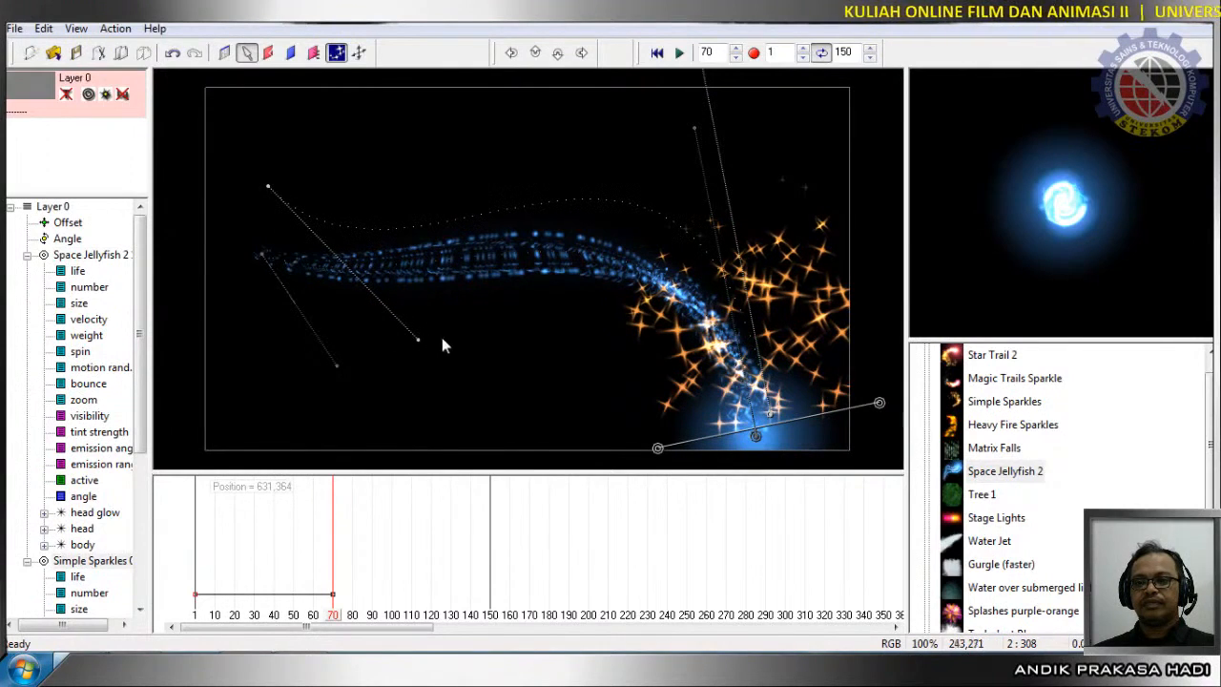
left_click_drag(334, 368, 404, 410)
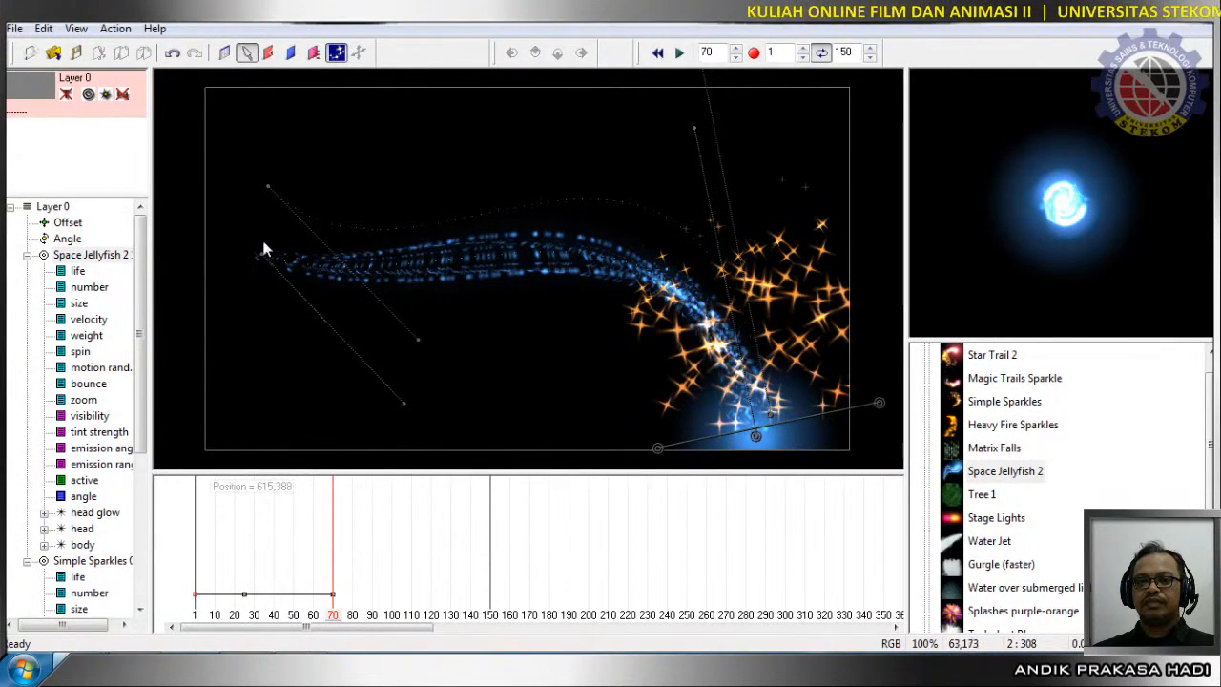
left_click_drag(262, 256, 196, 294)
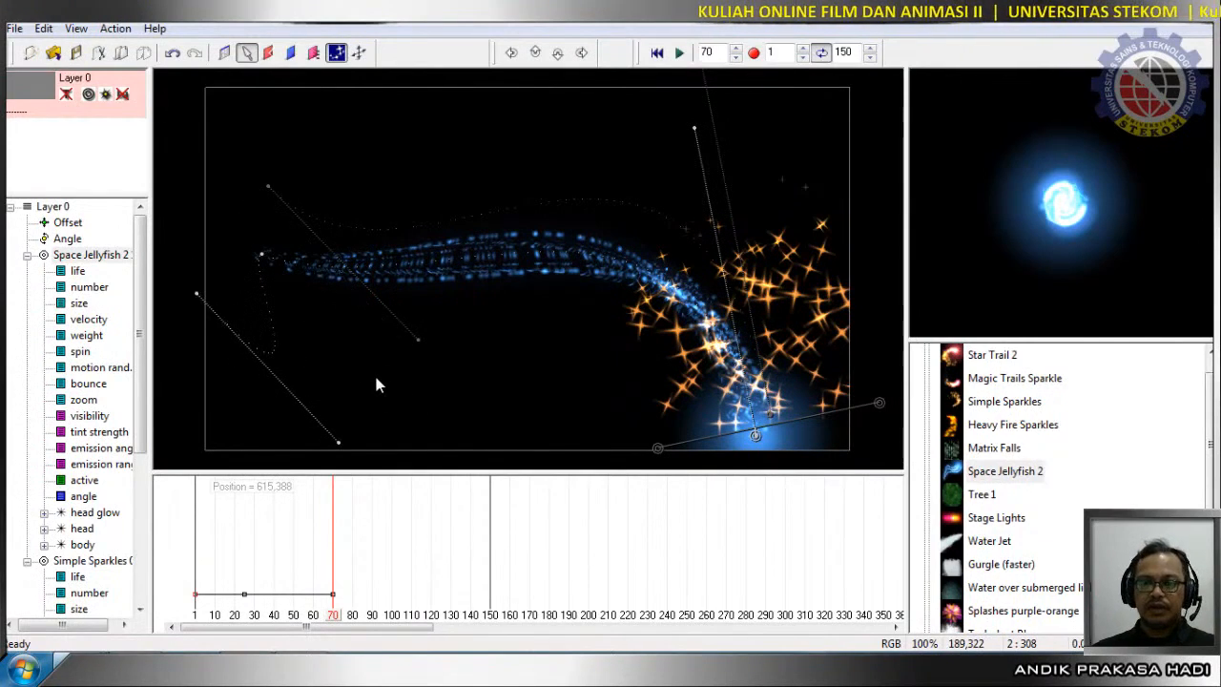
Undo the start-point curve and the handle adjustments made on both emitter paths.
key("ctrl+z")
key("ctrl+z")
key("ctrl+z")
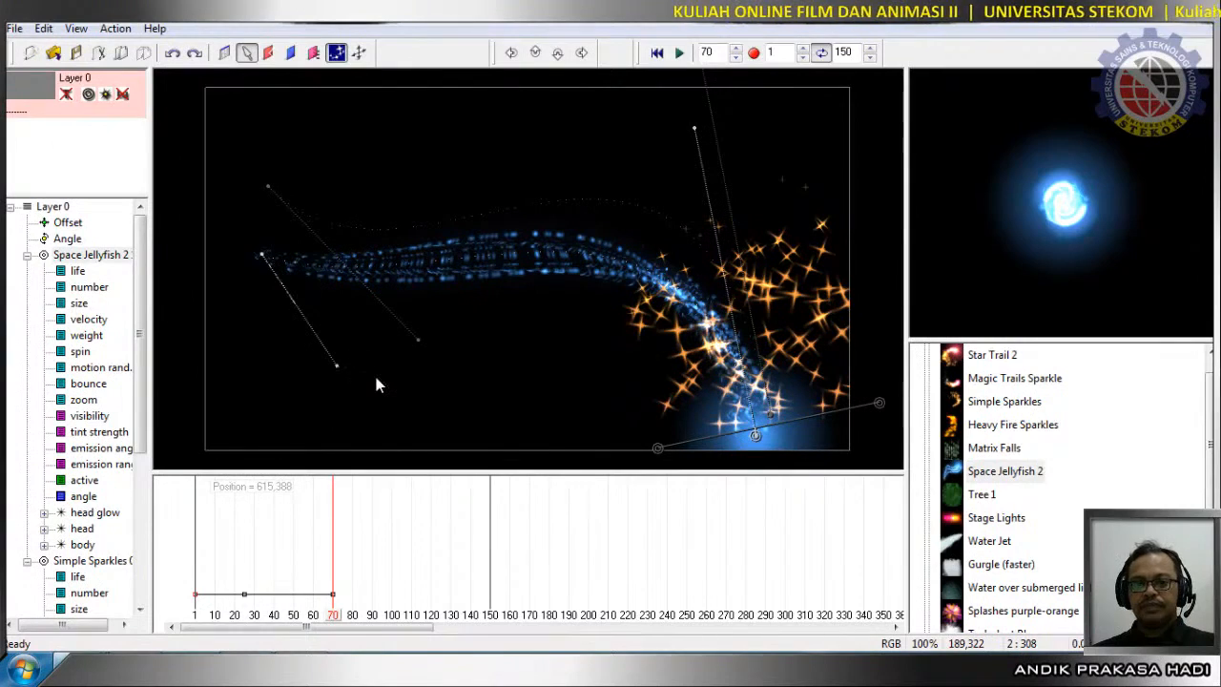
key("ctrl+z")
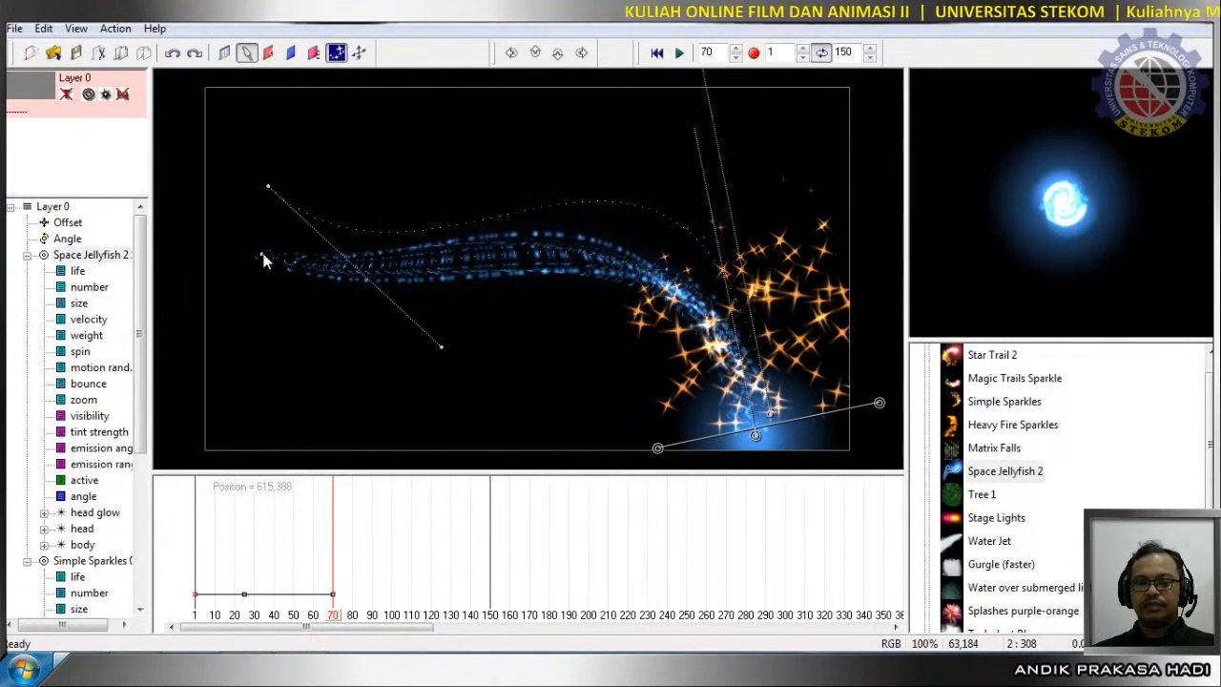
Reset the Space Jellyfish 2 emitter's position keyframes and, at frame 1, place it below the sparkle path's start at about 66,155.
left_click_drag(336, 615, 246, 644)
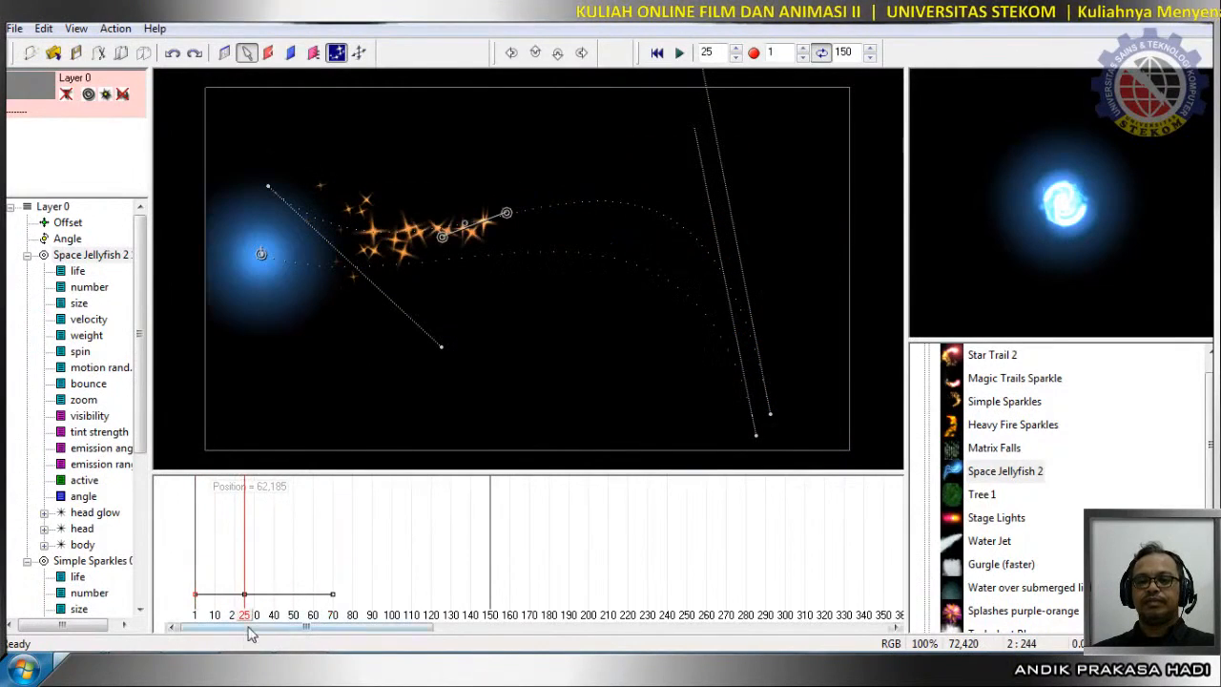
right_click(245, 599)
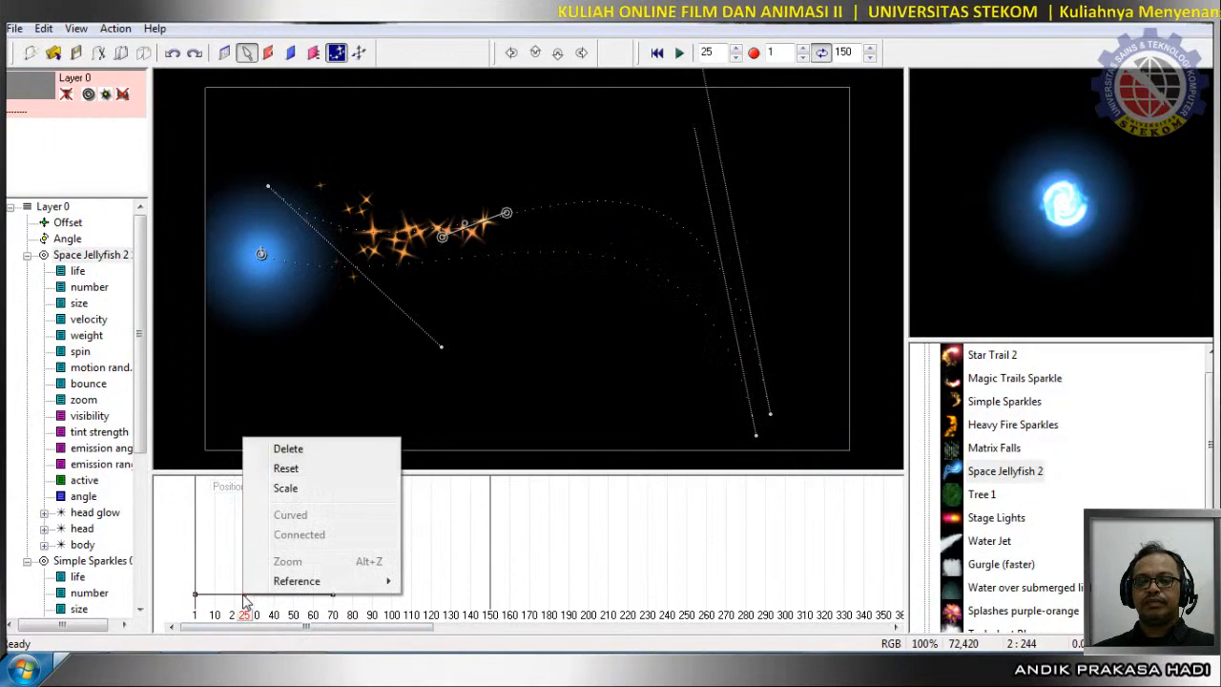
left_click(306, 468)
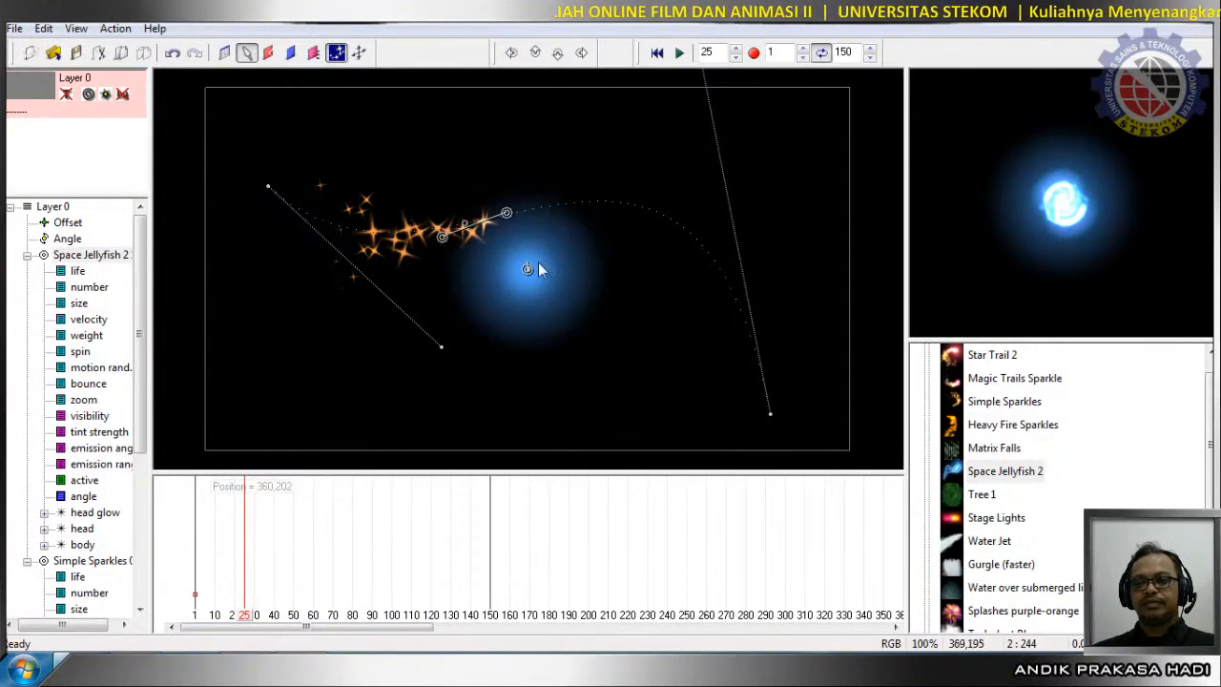
left_click_drag(531, 268, 290, 236)
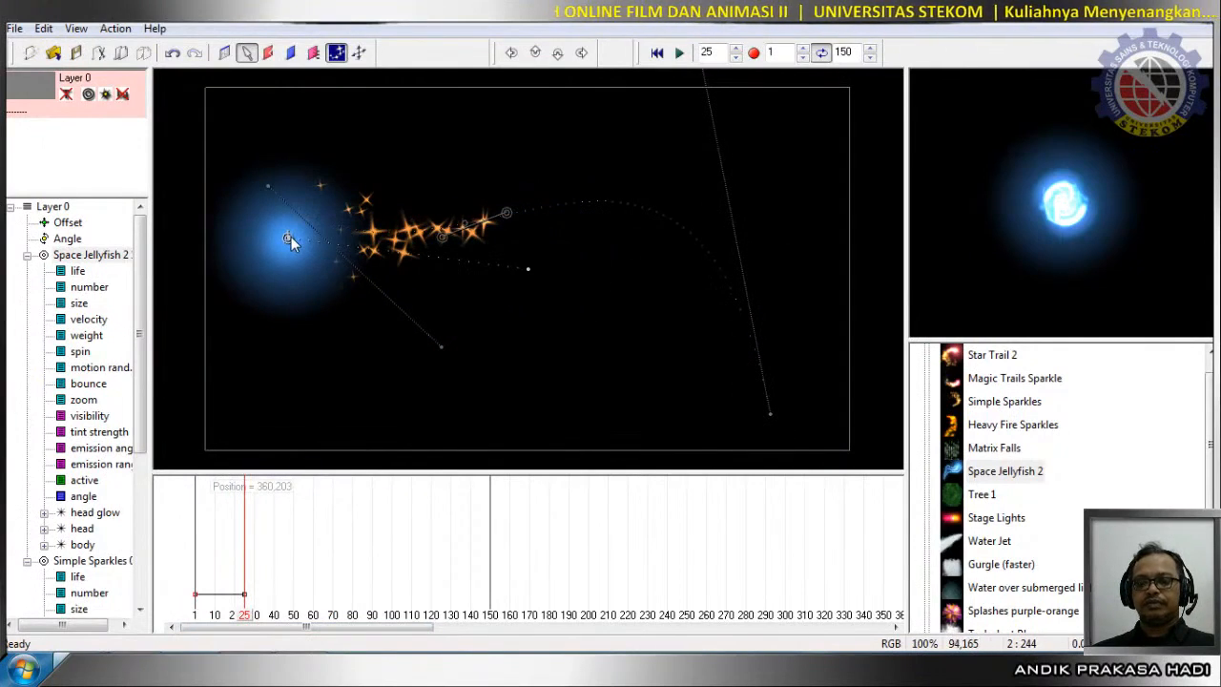
key("ctrl+z")
left_click_drag(246, 618, 134, 630)
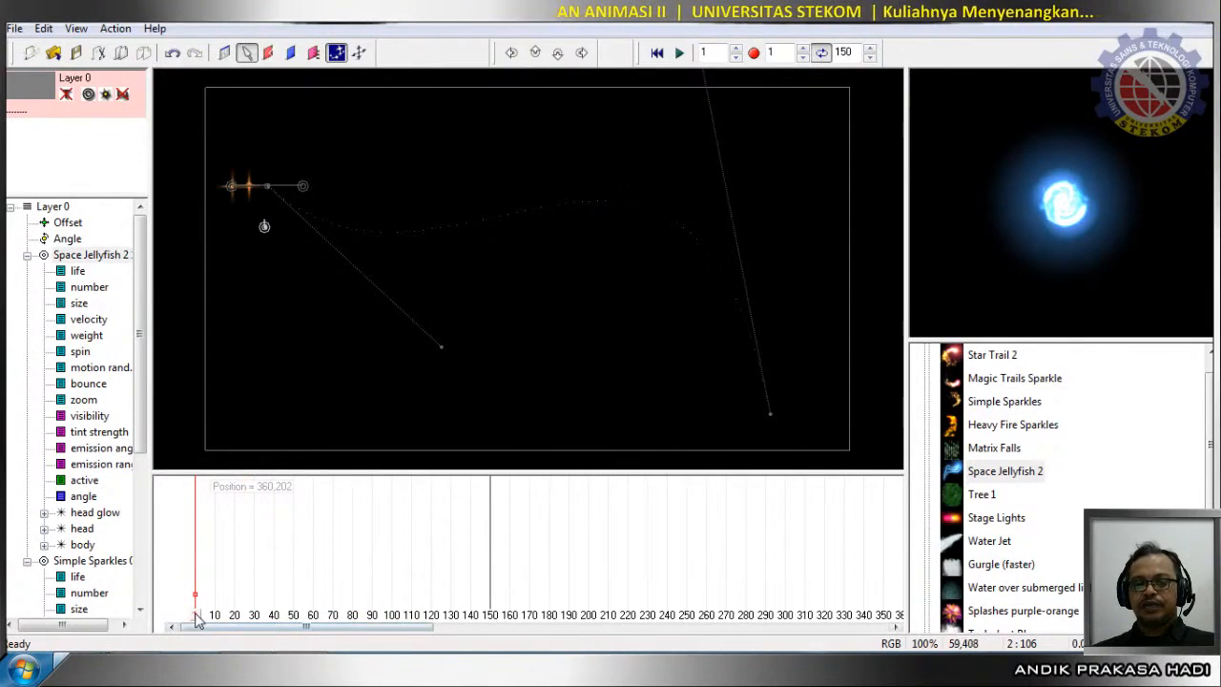
At frame 70, move the Space Jellyfish 2 emitter to about 604,386 near the sparkle path's end and set that point to Curved.
left_click_drag(196, 618, 332, 618)
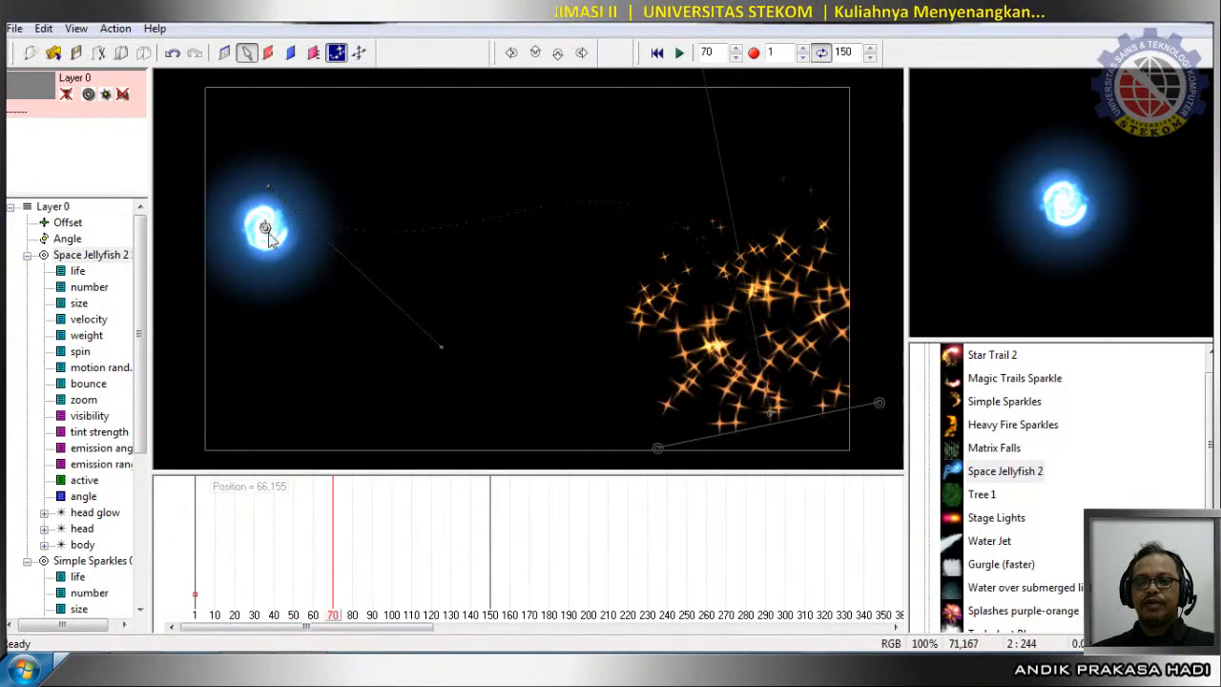
left_click_drag(271, 234, 744, 433)
right_click(743, 433)
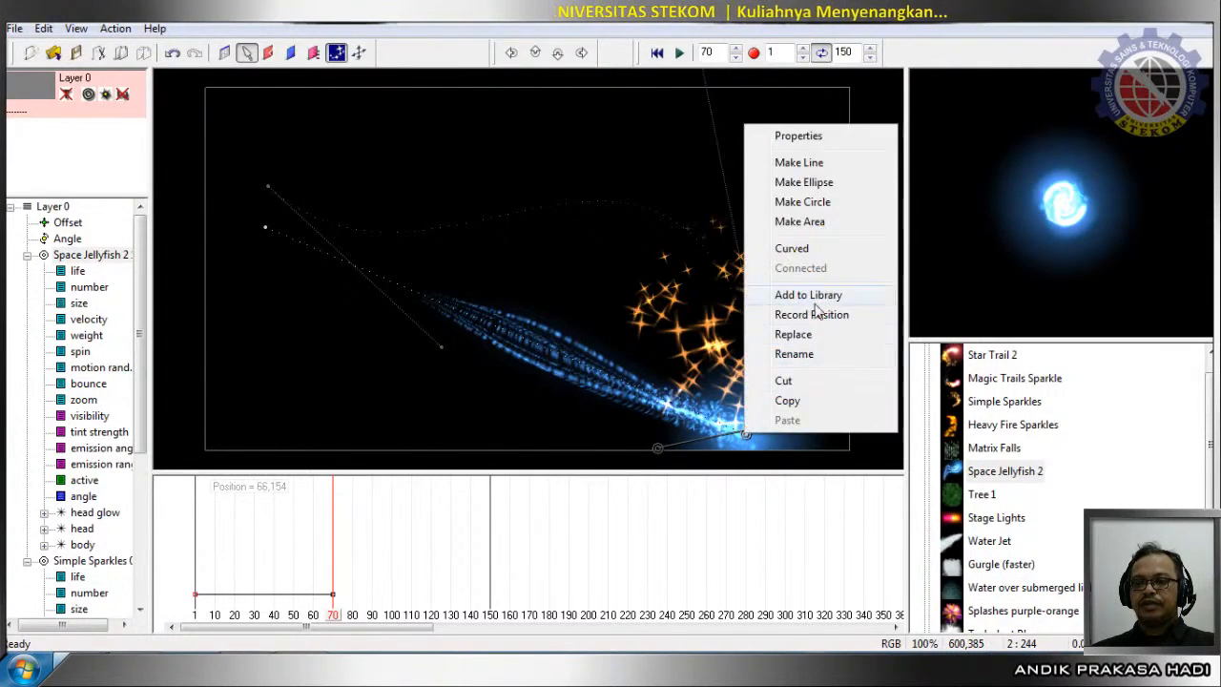
left_click(810, 248)
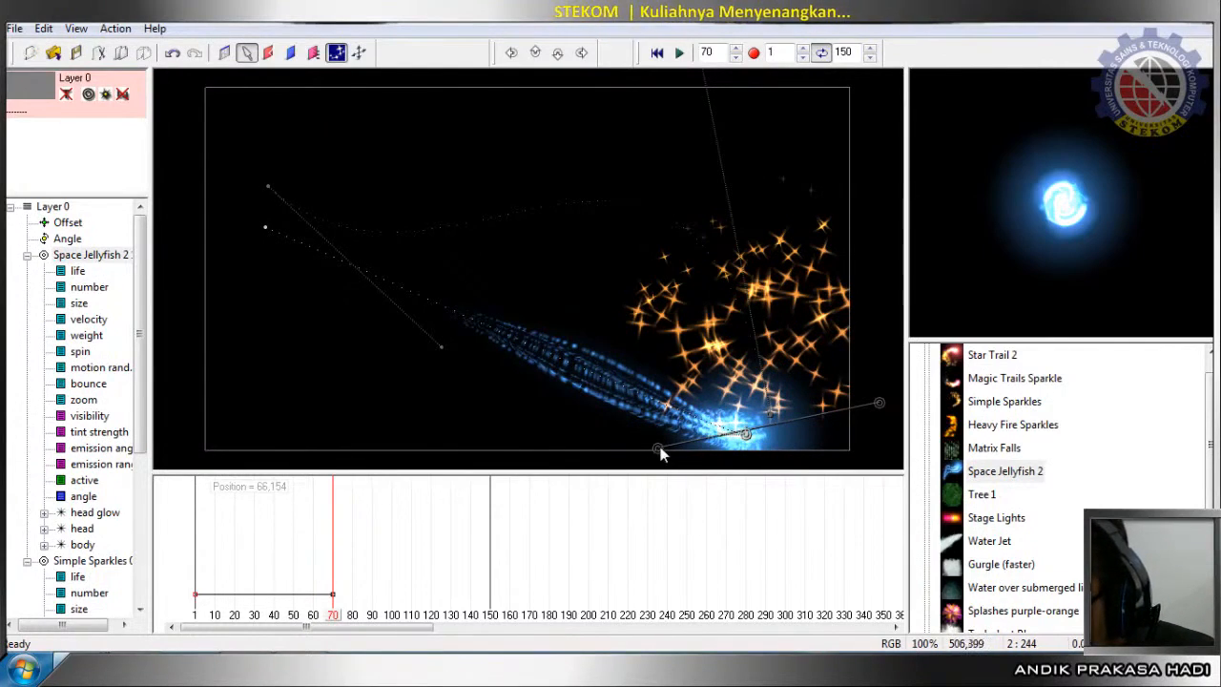
Bend the jellyfish path into an arch by pulling its end-point curve handle up towards the top of the sparkle path.
left_click_drag(663, 454, 663, 469)
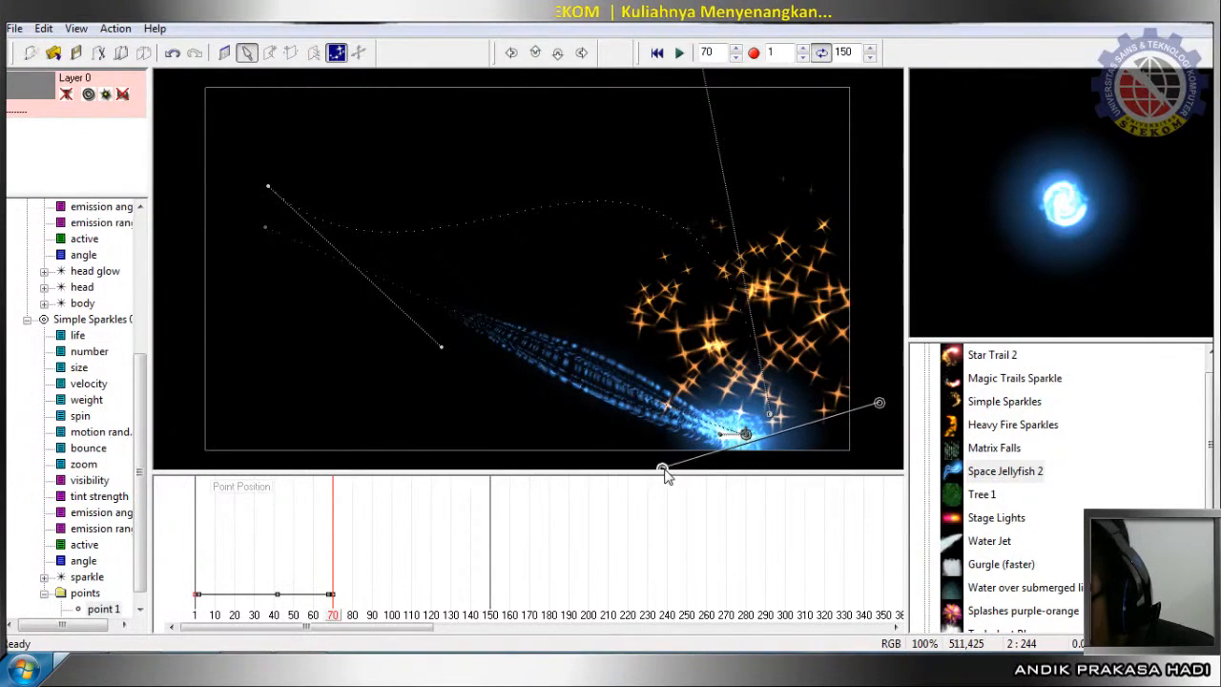
left_click(743, 444)
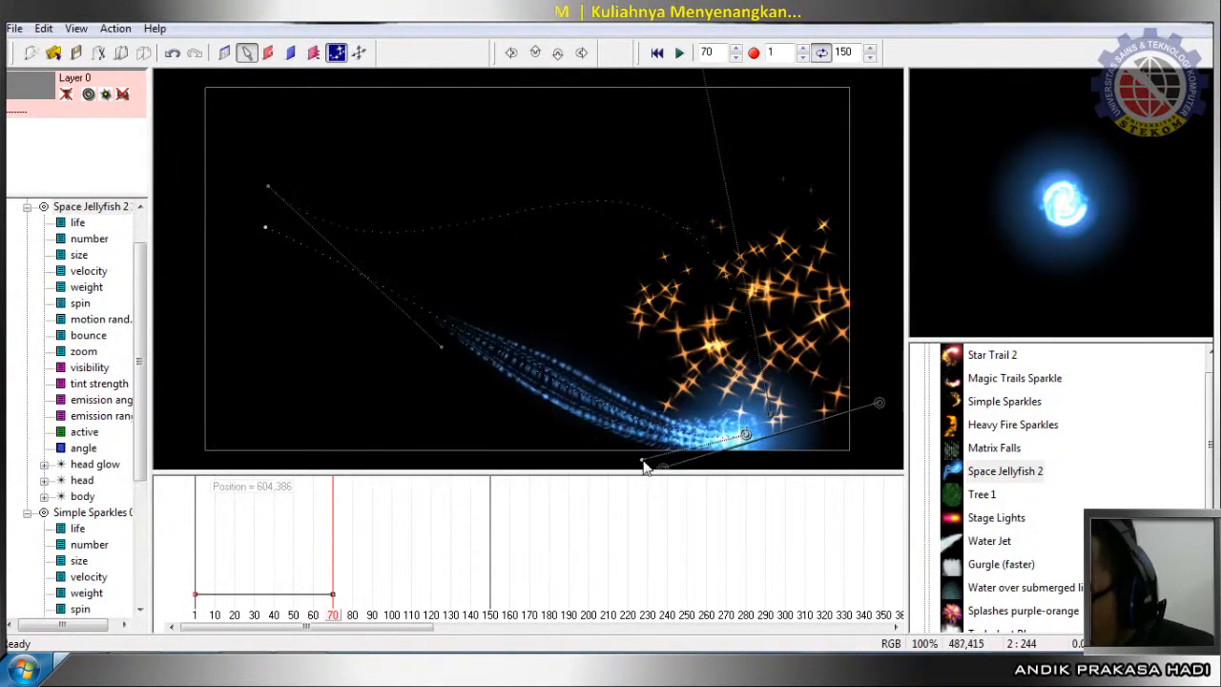
left_click_drag(644, 465, 735, 180)
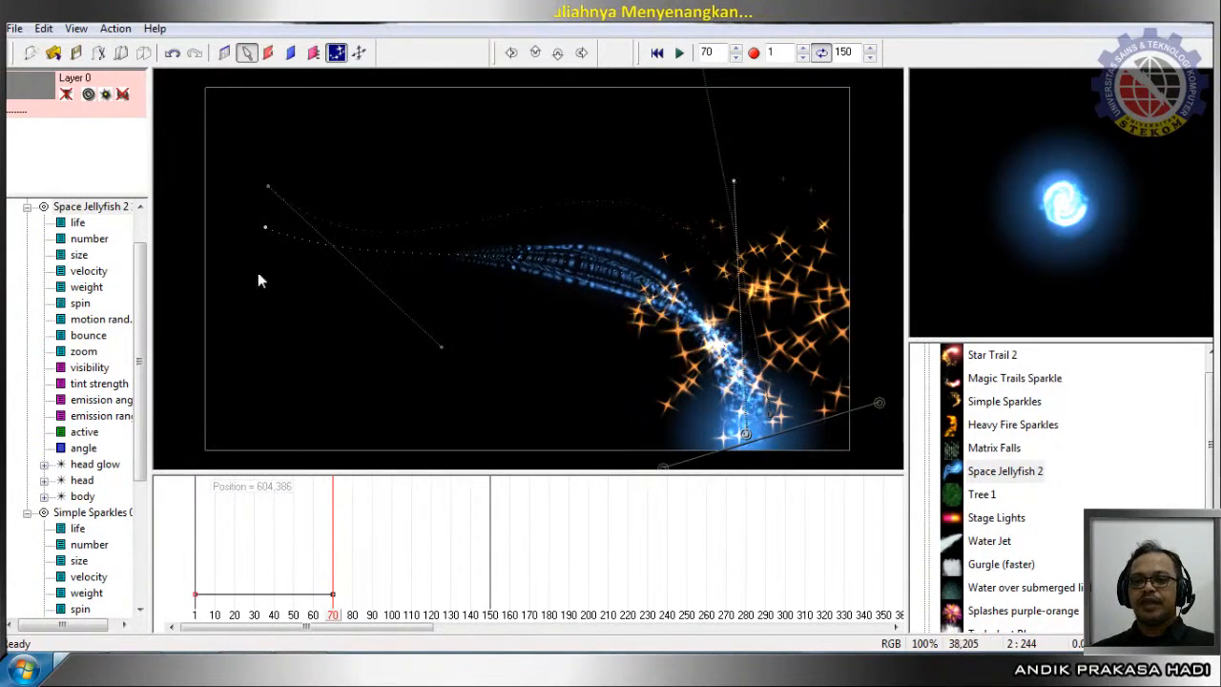
Set the jellyfish path's start point to Curved, pull its handle down into the lower frame area and extend the end-point handle further up.
right_click(265, 229)
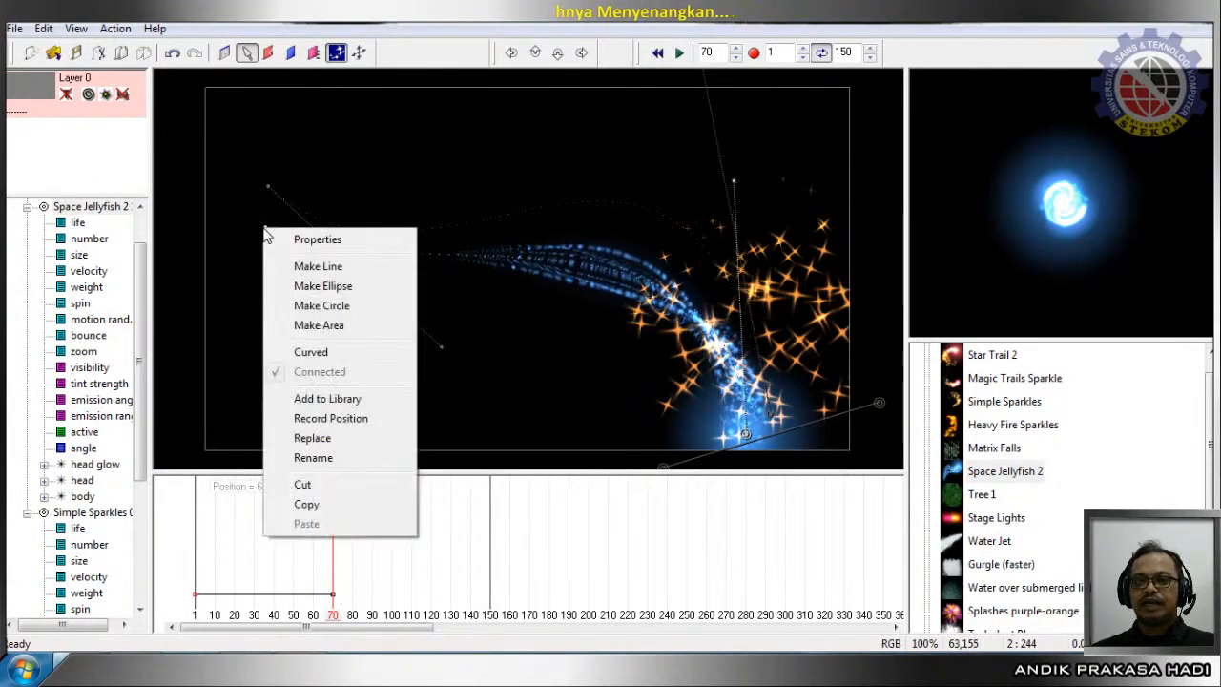
left_click(311, 352)
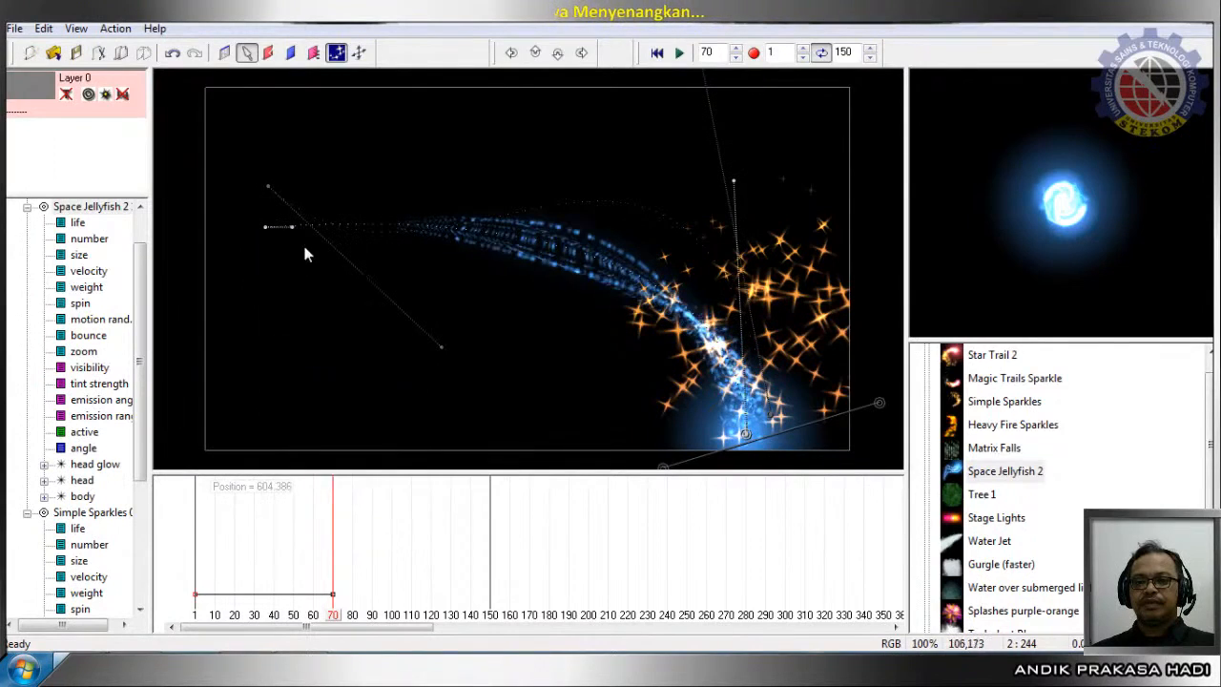
left_click_drag(292, 231, 370, 378)
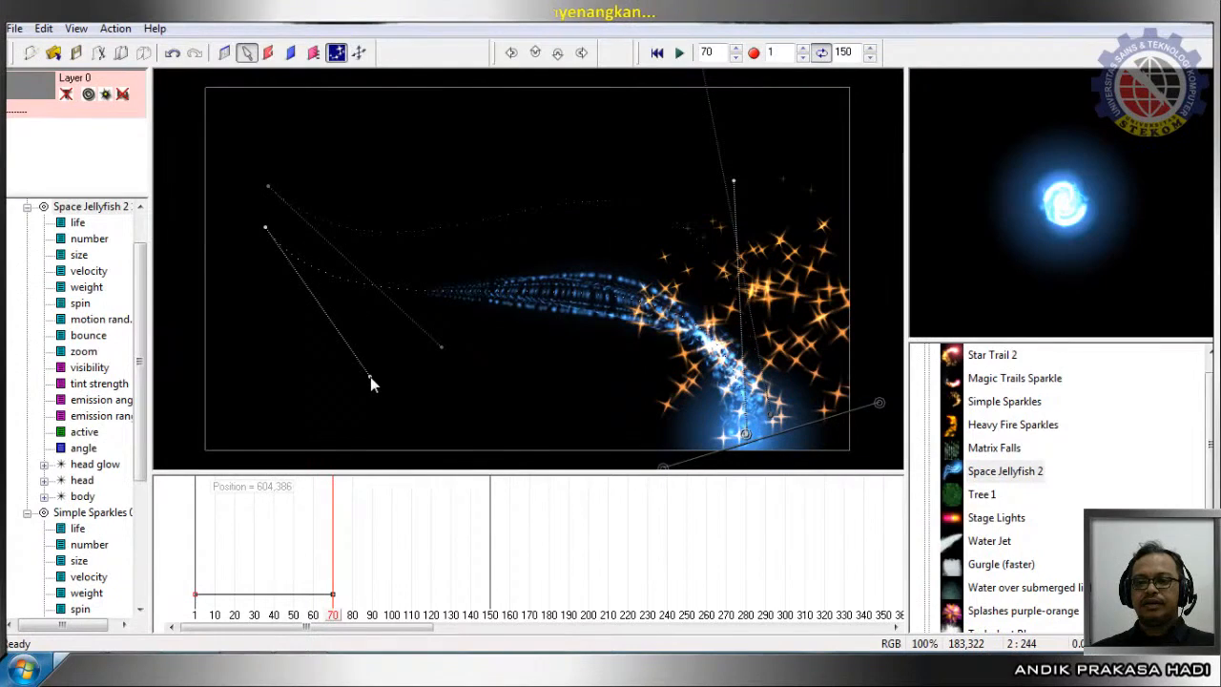
left_click_drag(735, 180, 705, 126)
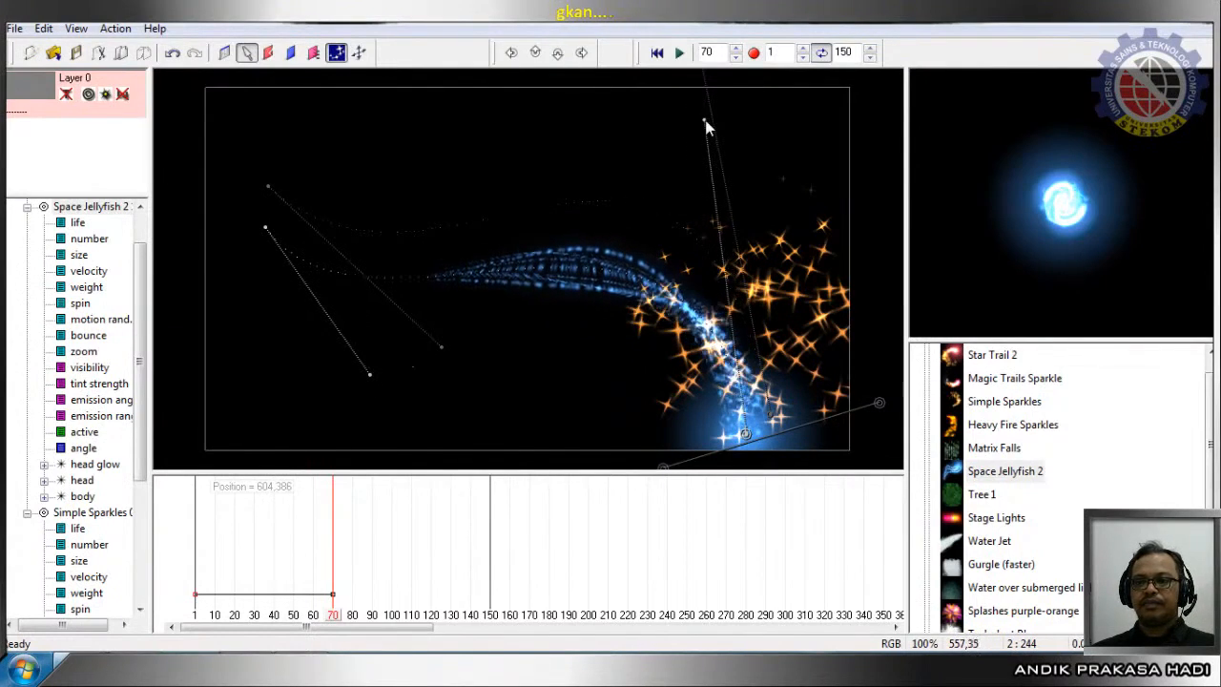
Play the animation from frame 1, stop it, and scrub the timeline back to frame 29 to review both emitters' motion.
left_click(658, 56)
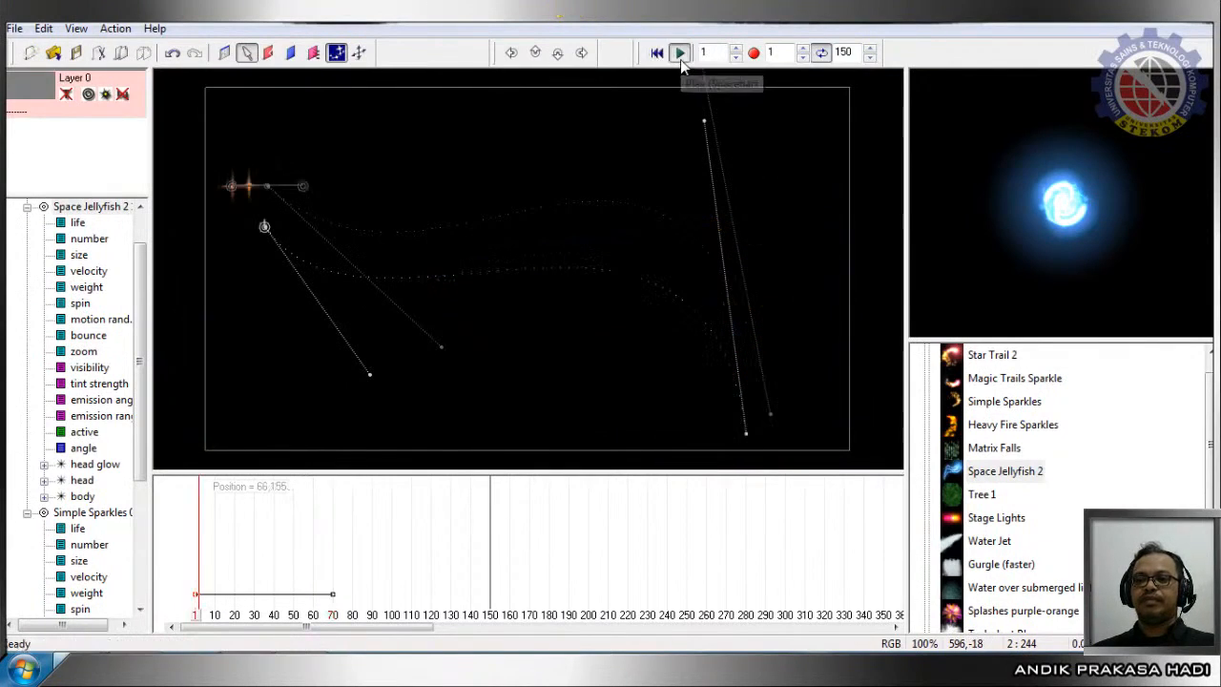
left_click(679, 53)
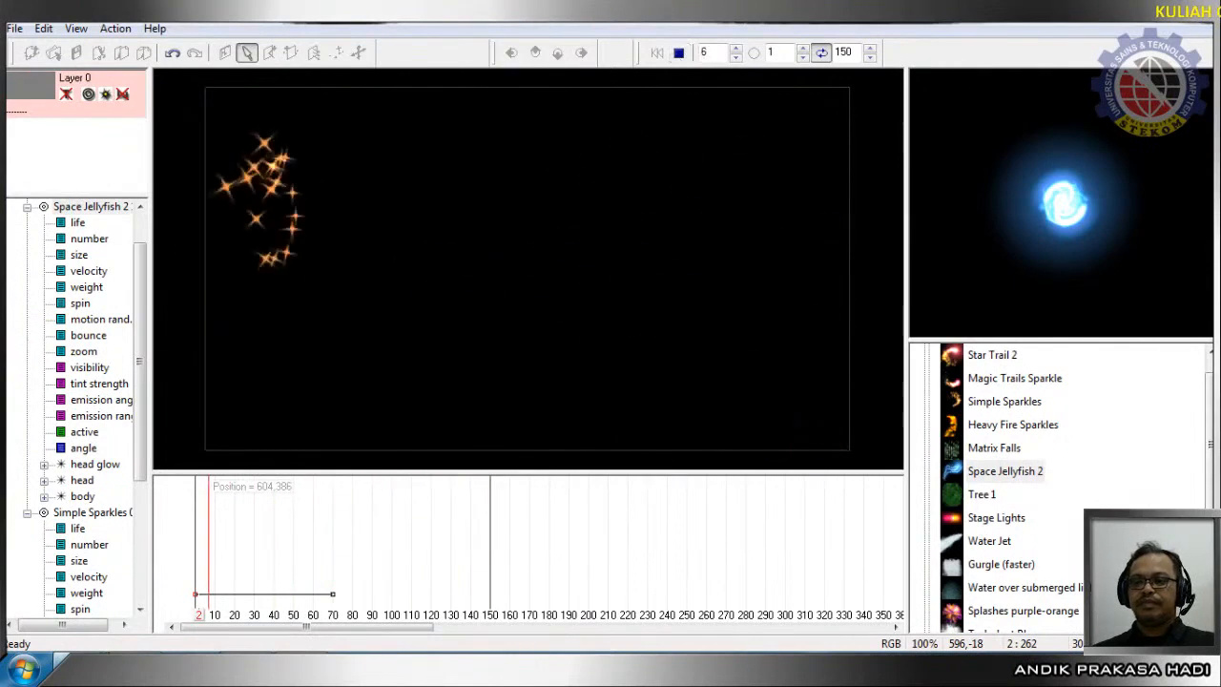
left_click(678, 54)
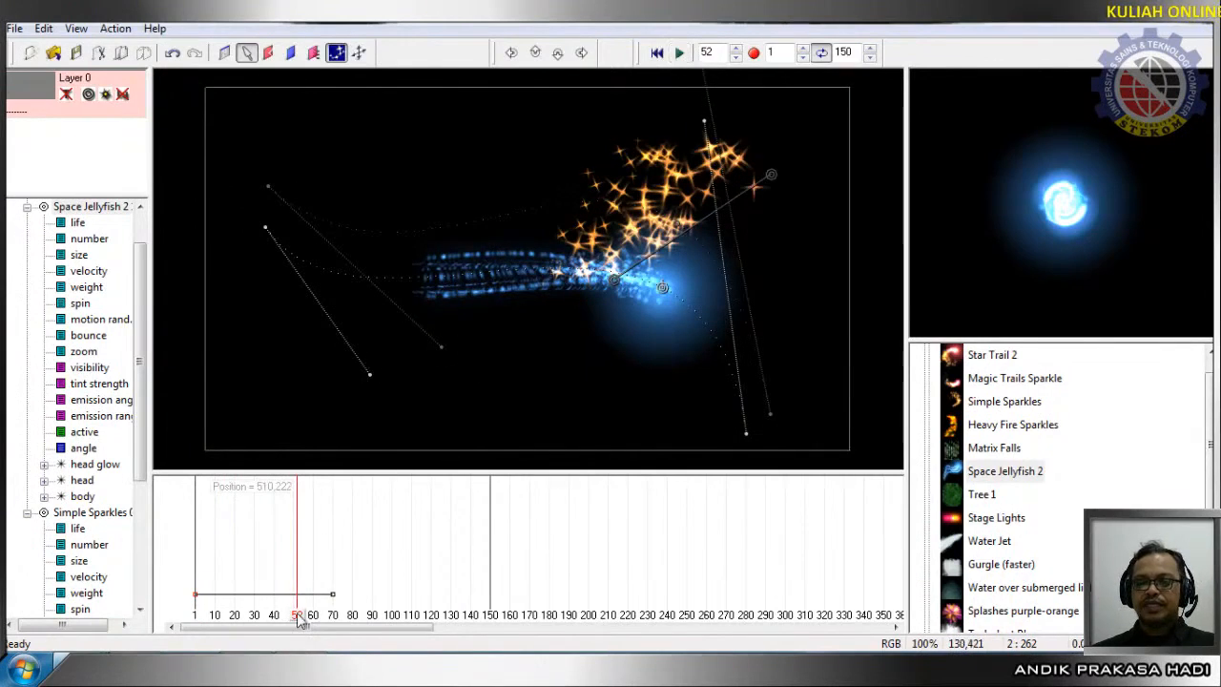
mouse_move(302, 620)
left_mouse_down()
mouse_move(181, 644)
mouse_move(251, 649)
left_mouse_up()
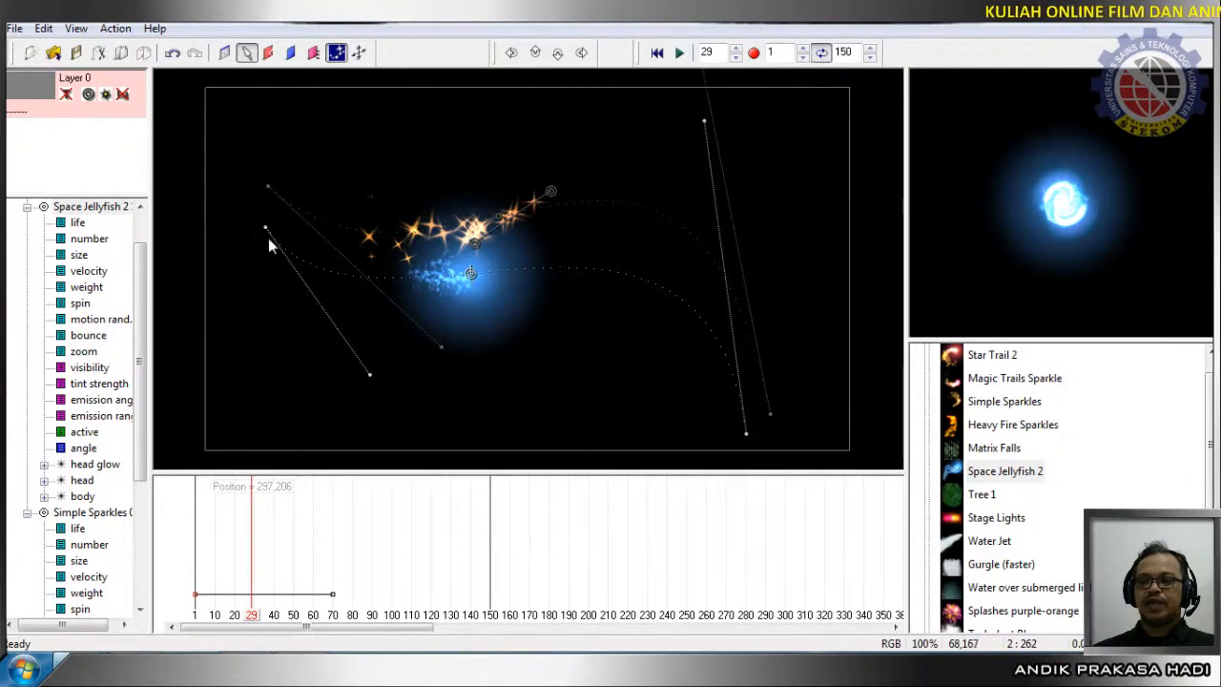
Move the jellyfish path's start point well below the sparkle path's start, scrubbing through the timeline and fine-tuning the point at frame 1.
left_click_drag(265, 226, 259, 338)
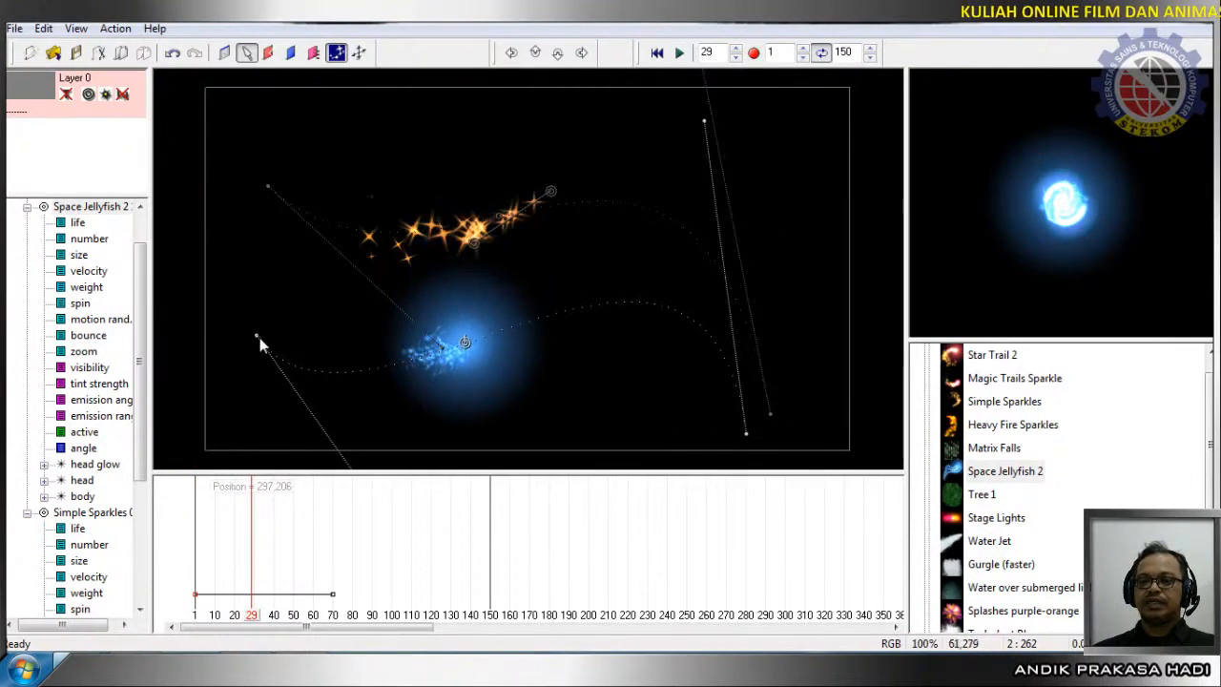
mouse_move(252, 632)
left_mouse_down()
mouse_move(194, 632)
mouse_move(291, 624)
mouse_move(344, 632)
mouse_move(353, 647)
mouse_move(336, 518)
mouse_move(168, 567)
mouse_move(384, 359)
mouse_move(390, 412)
mouse_move(288, 413)
mouse_move(336, 426)
mouse_move(406, 534)
left_mouse_up()
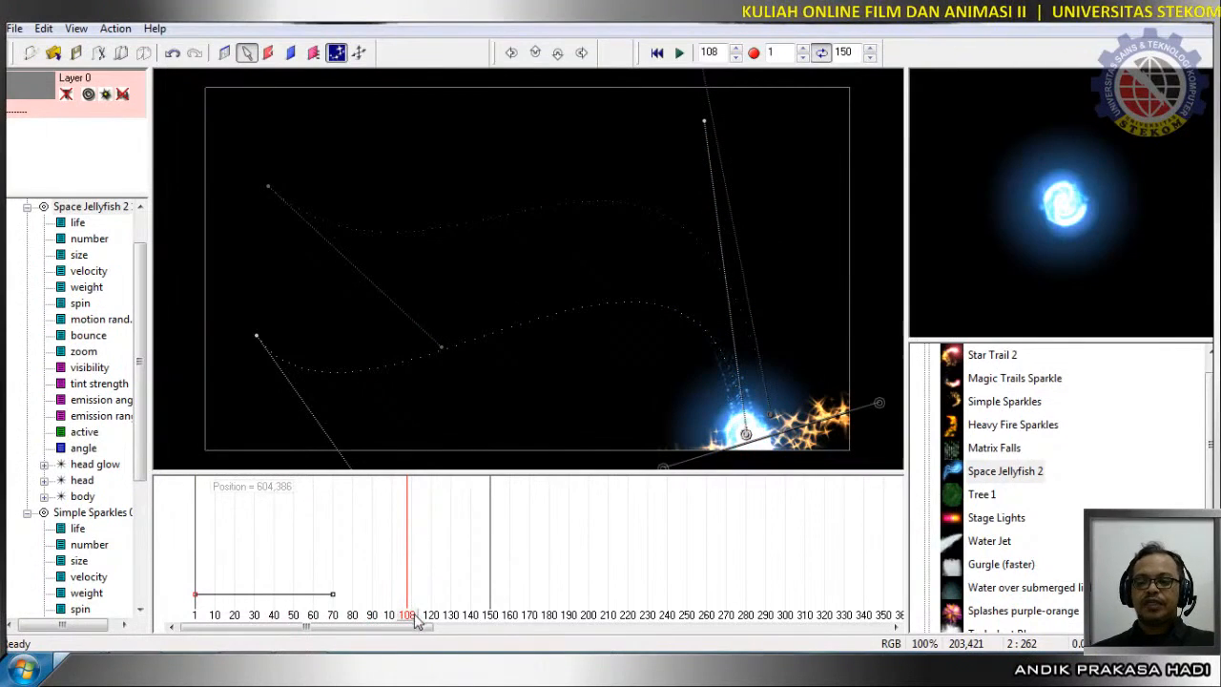
left_click_drag(416, 620, 194, 658)
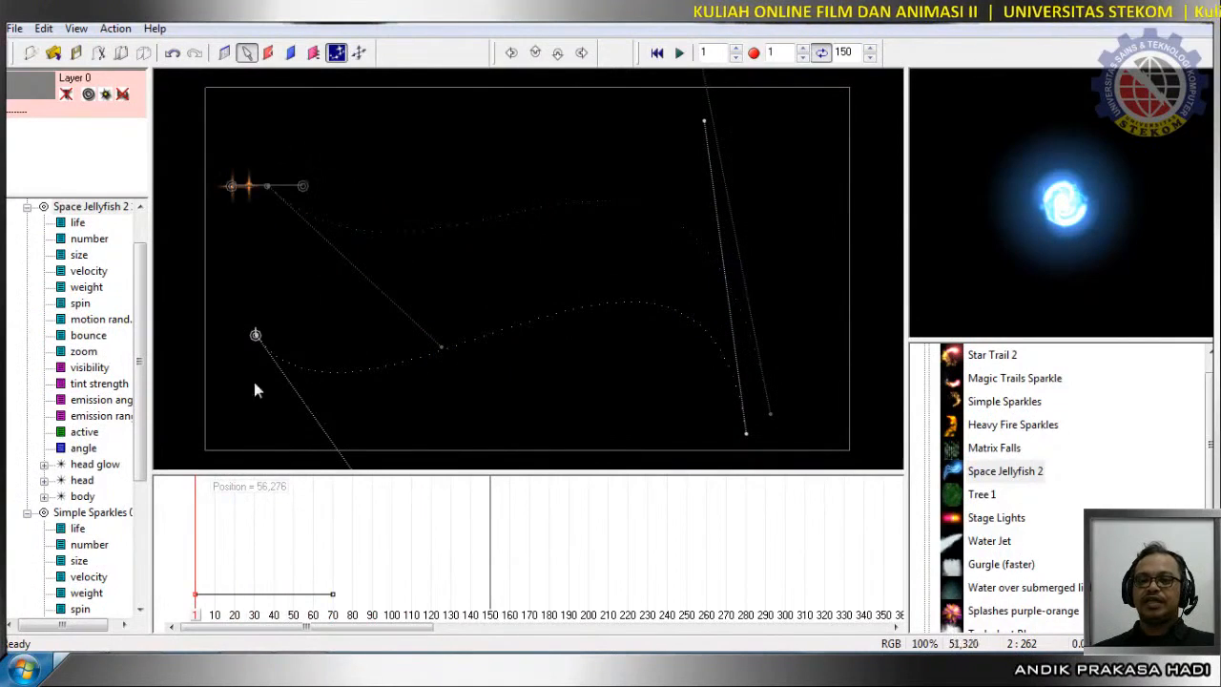
left_click_drag(253, 336, 257, 306)
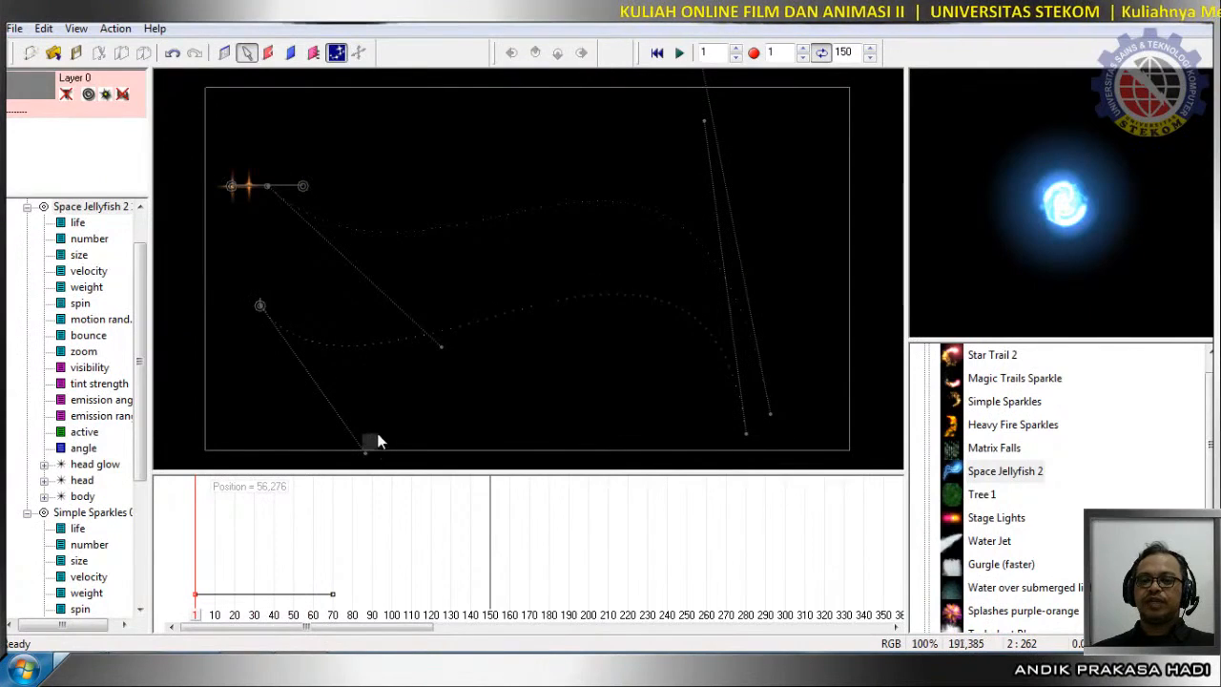
Strengthen the jellyfish path's S-curve by pulling its start handle below the frame and its end handle above the frame.
left_click_drag(378, 436, 407, 493)
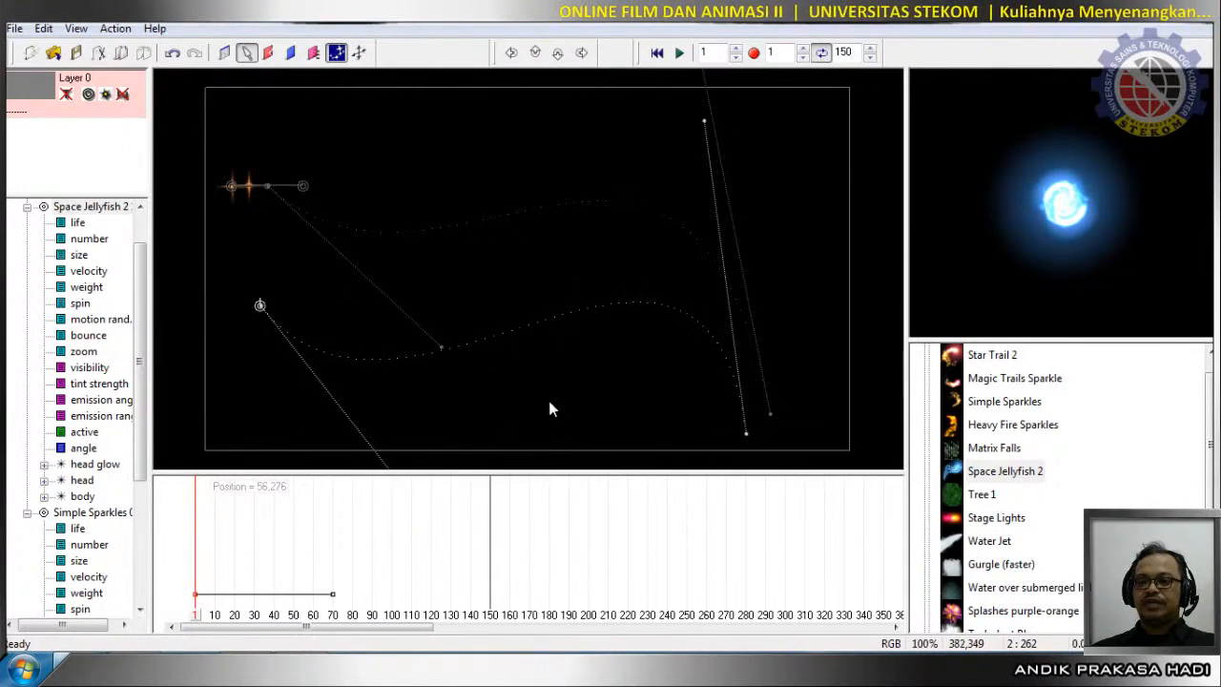
left_click_drag(702, 118, 667, 70)
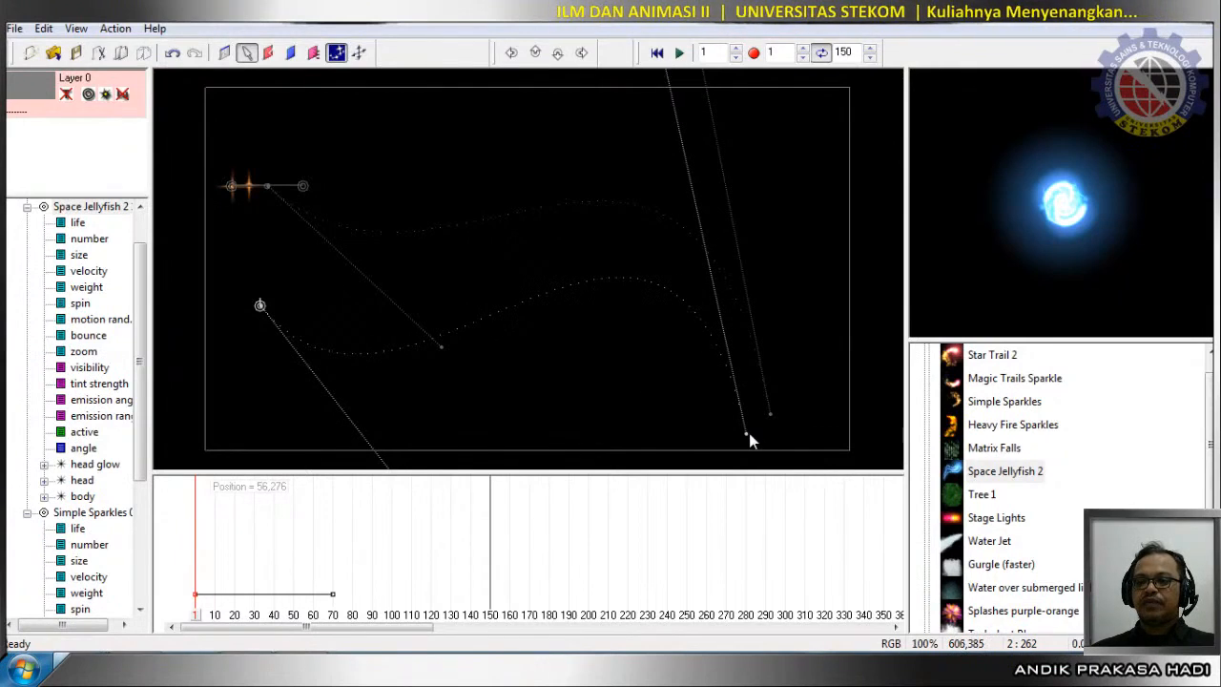
left_click_drag(739, 433, 754, 426)
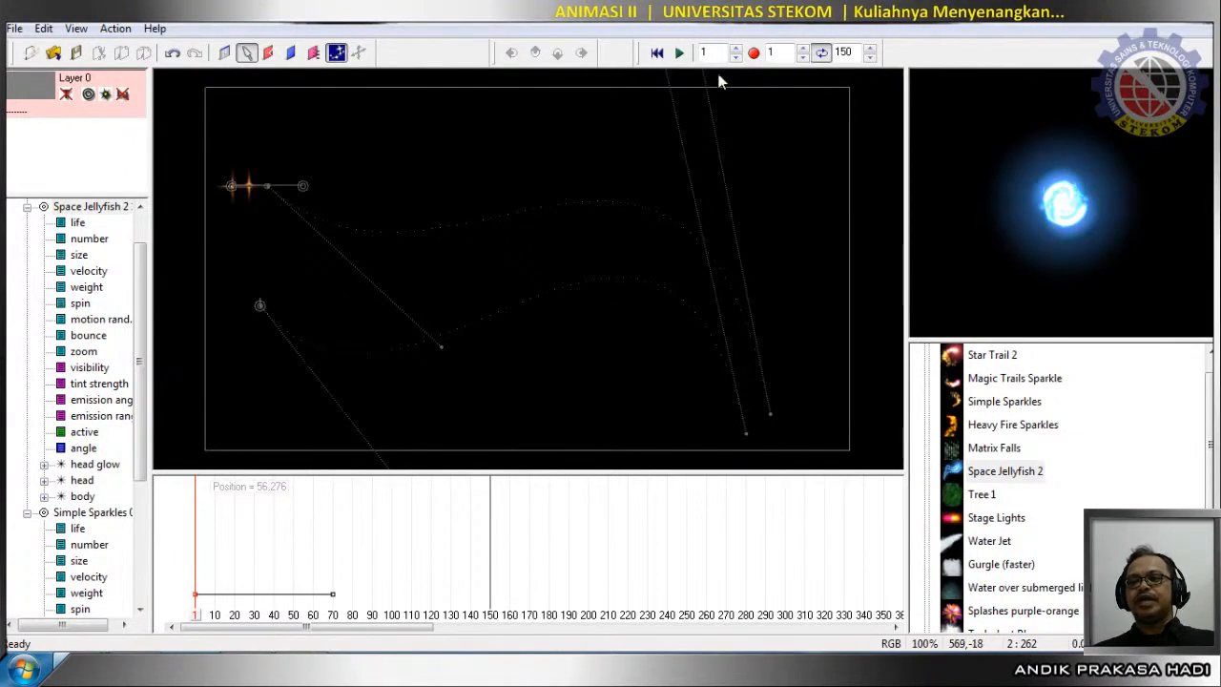
Play the animation to check both emitters along their curved paths, and stop playback.
left_click(679, 54)
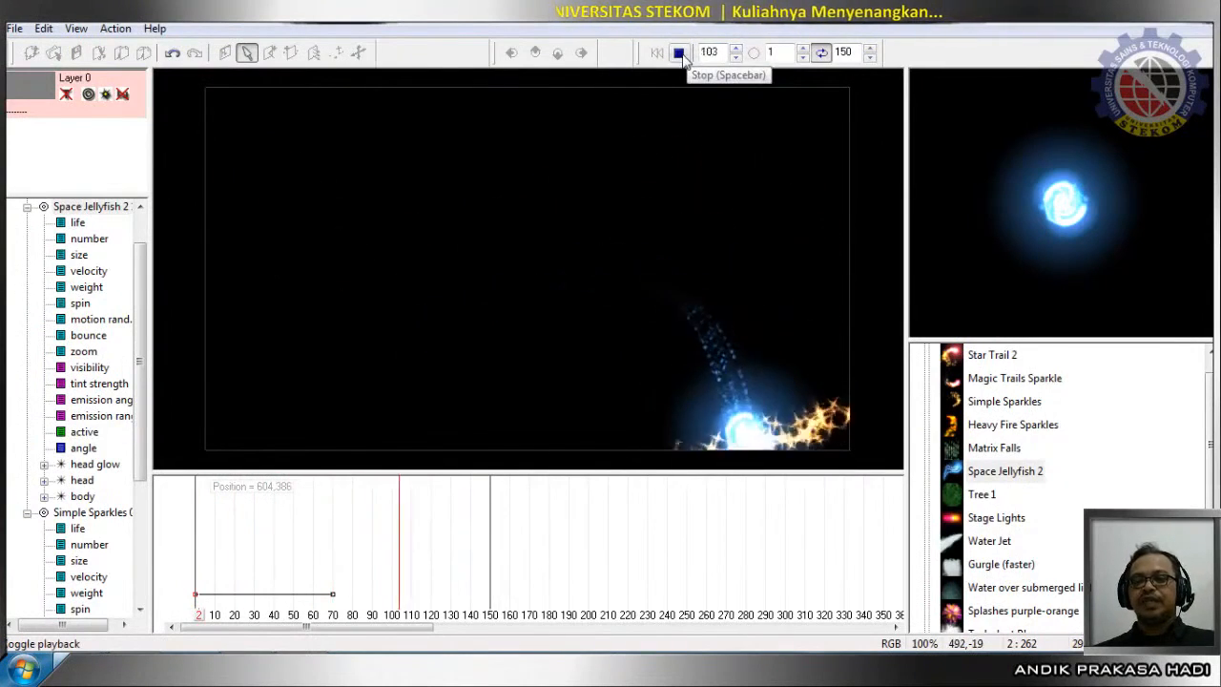
left_click(680, 54)
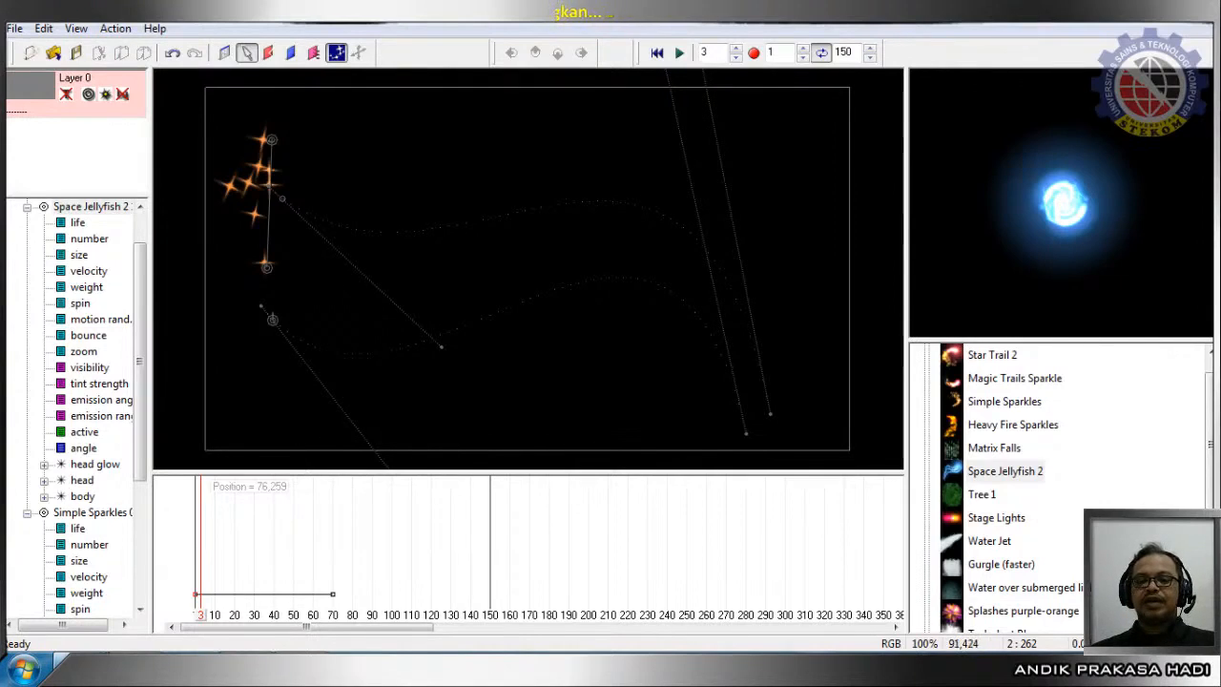
Switch to OBS Studio and change the active scene to IntroOutro.
left_click(246, 670)
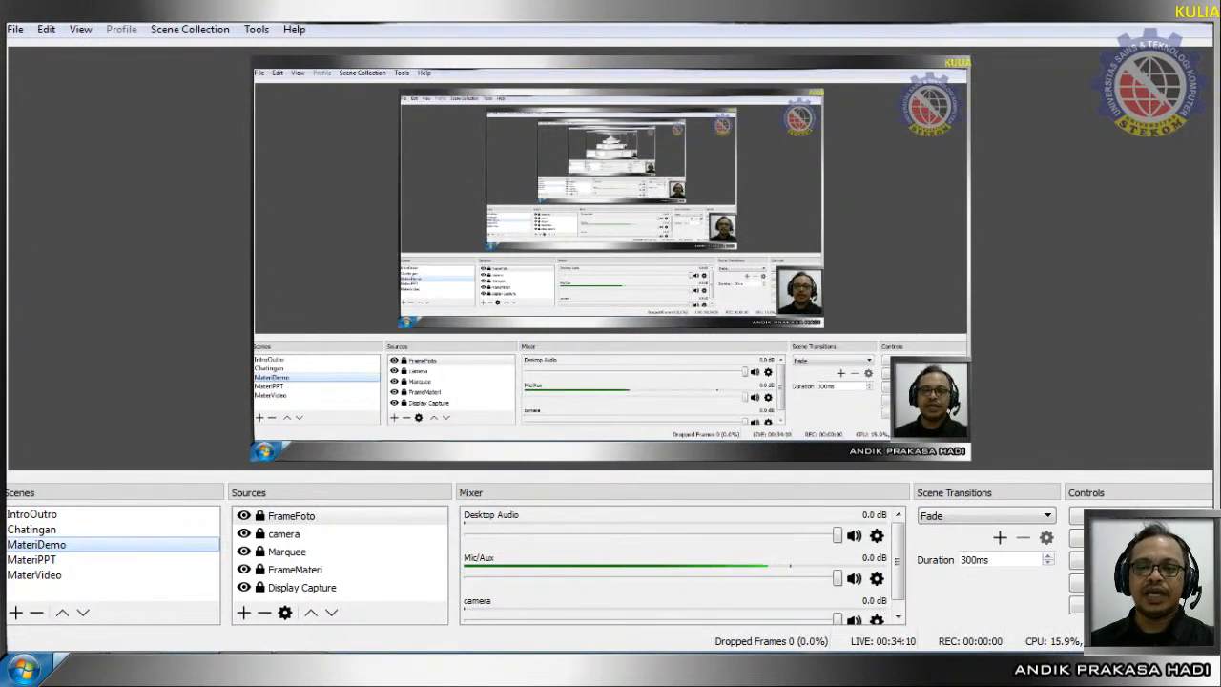
left_click(32, 516)
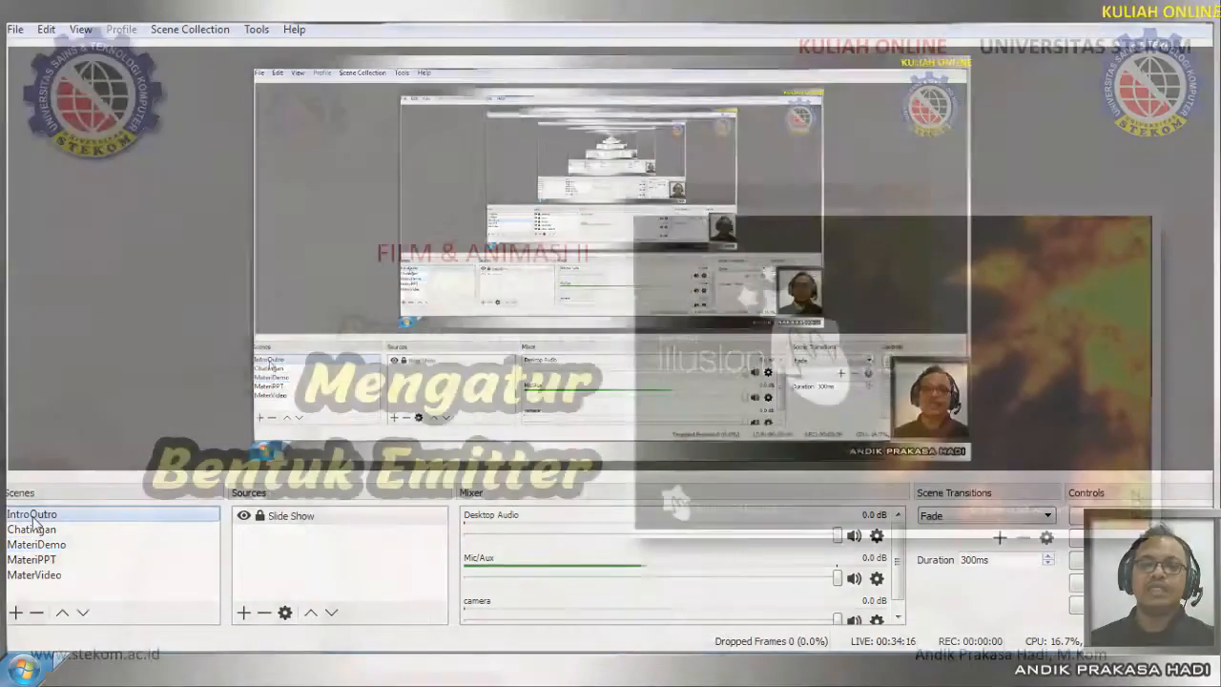